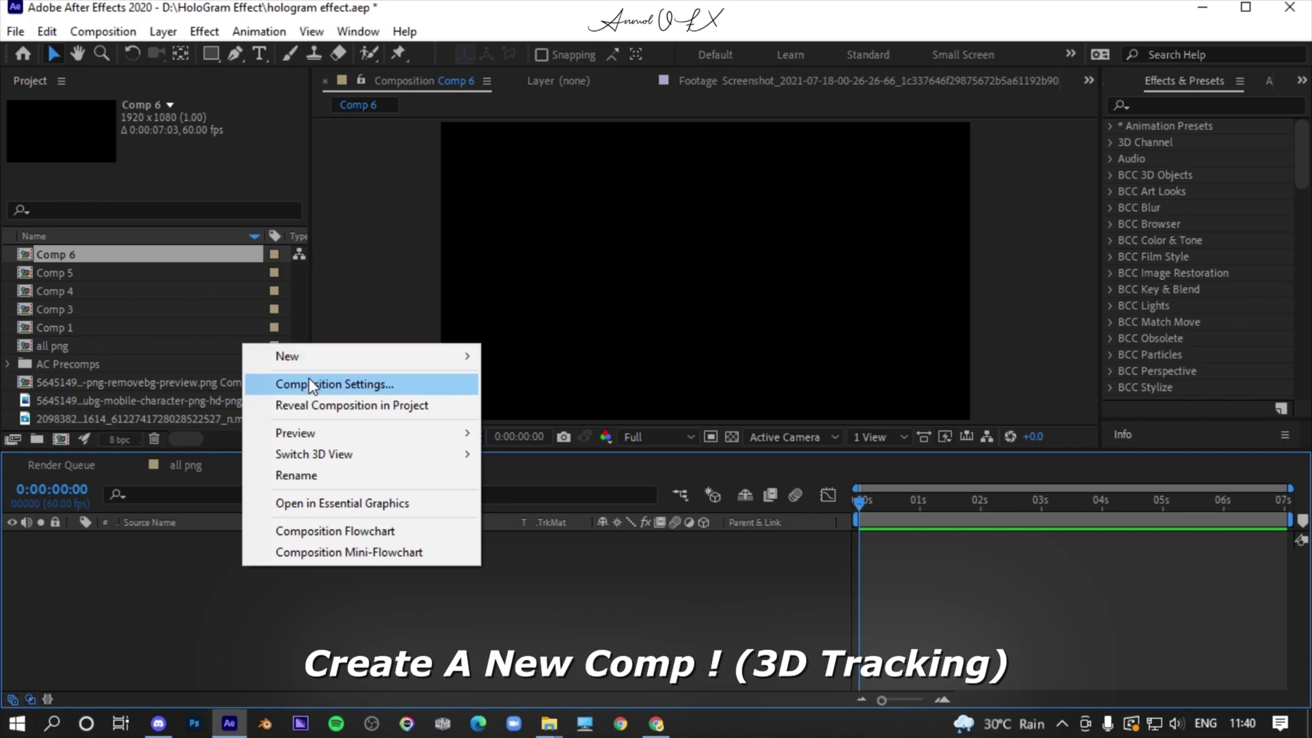
# Step: Rename the composition Comp 6 as "3D Tracking" in its settings
pyautogui.press('BackSpace')
pyautogui.write('3D Tracking')
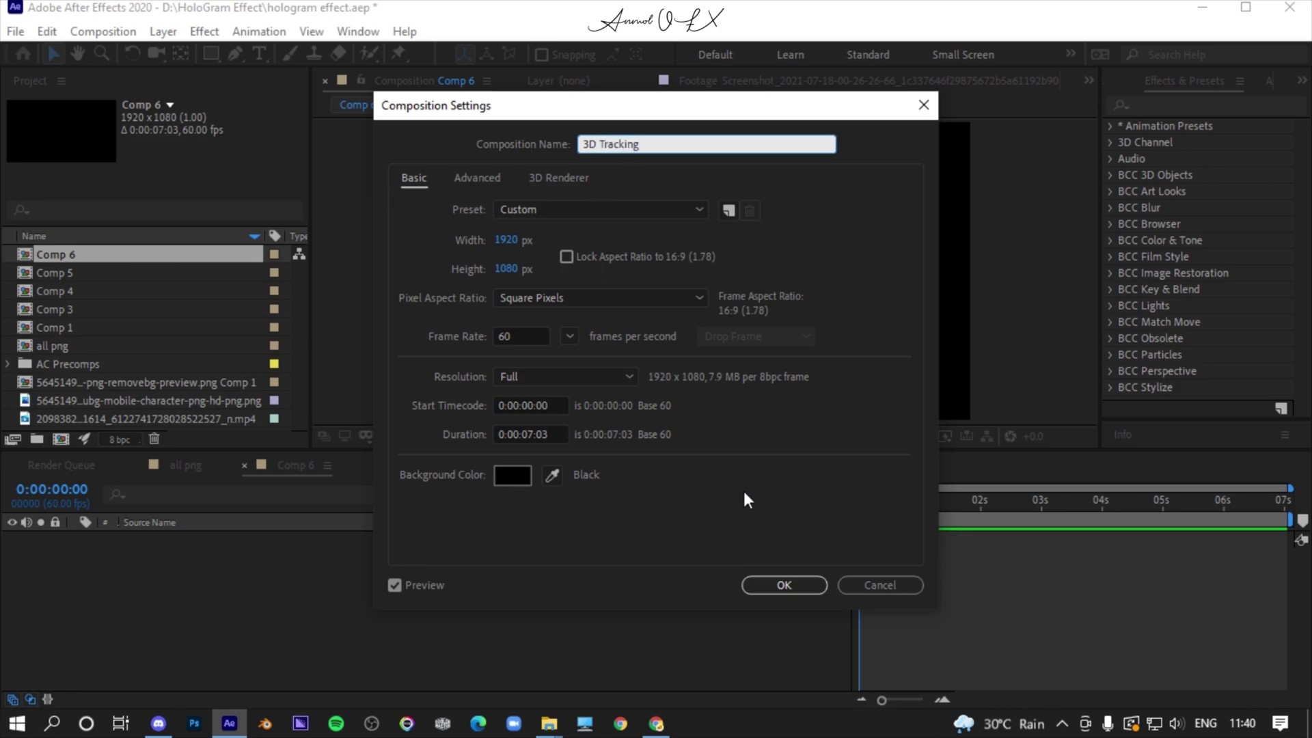
pyautogui.click(764, 588)
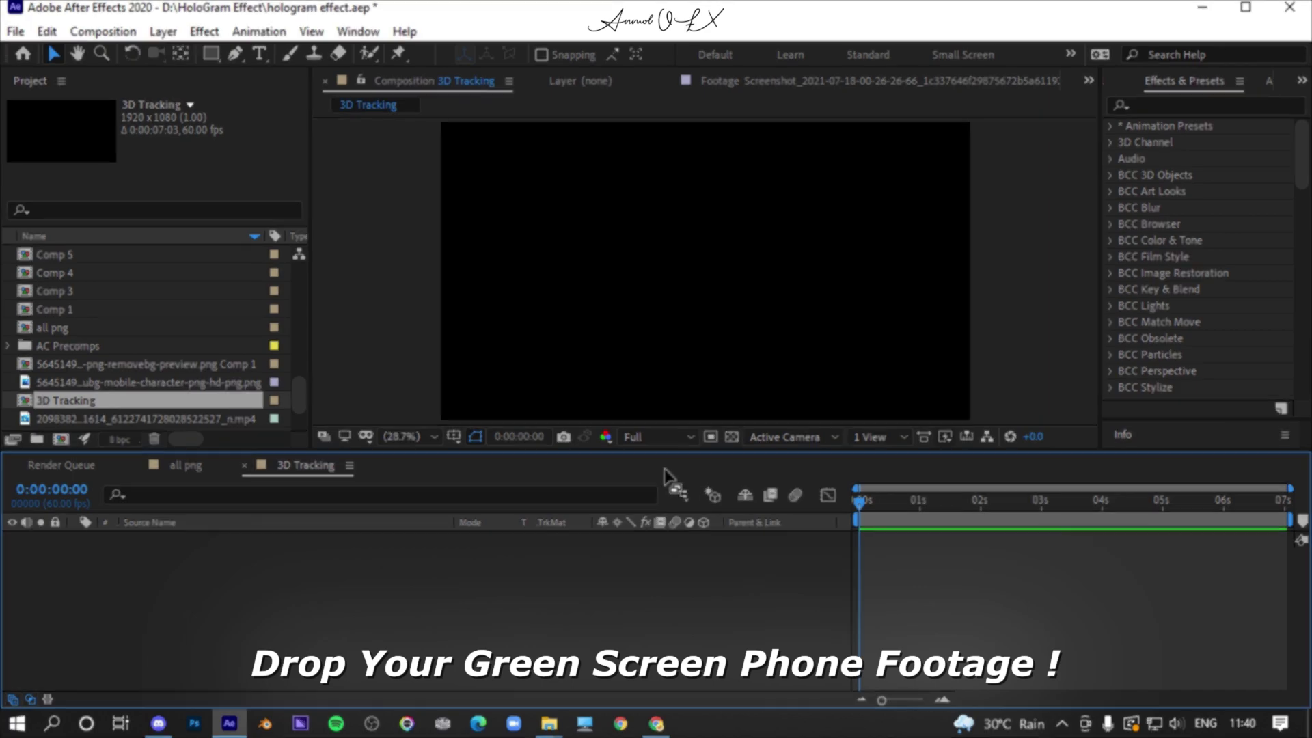
# Step: Add the green-screen phone footage Comp 1.avi to the 3D Tracking composition and check the composition's settings
pyautogui.scroll(1, 71, 271)
pyautogui.click(71, 272)
pyautogui.moveTo(56, 282); pyautogui.dragTo(192, 543)
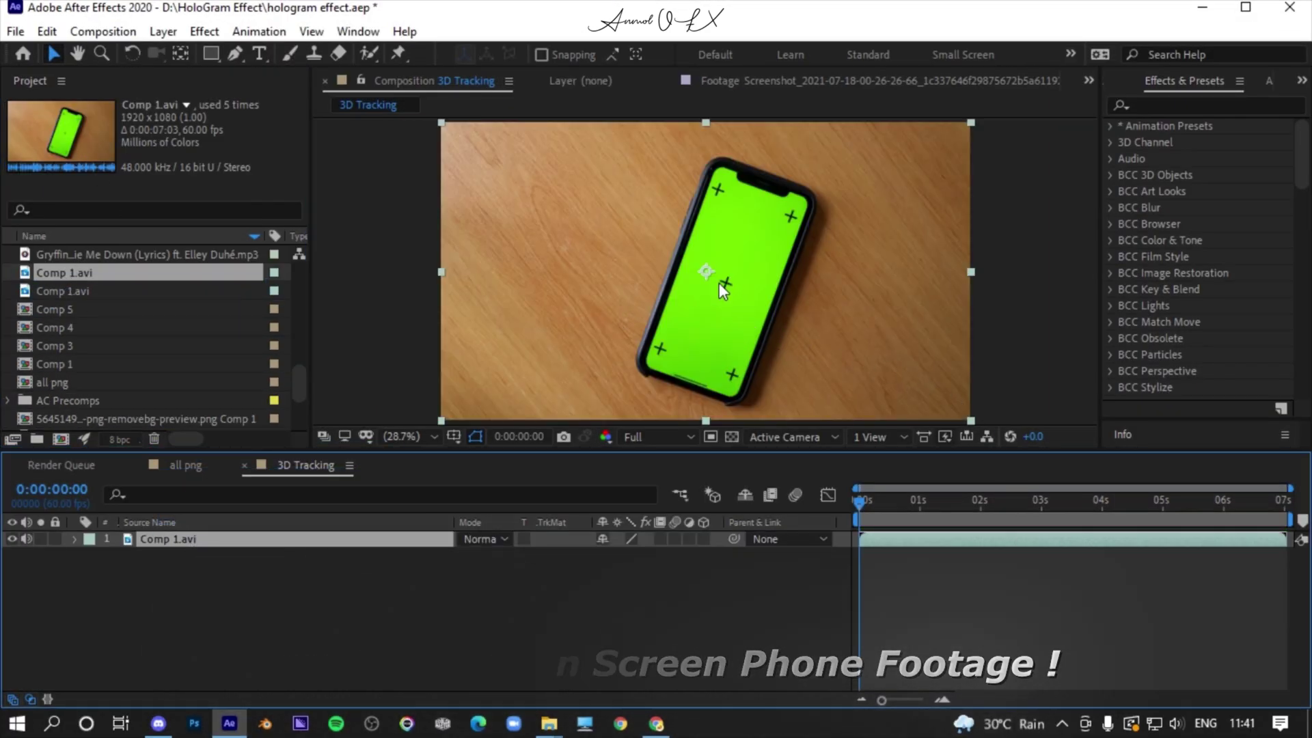
pyautogui.rightClick(514, 600)
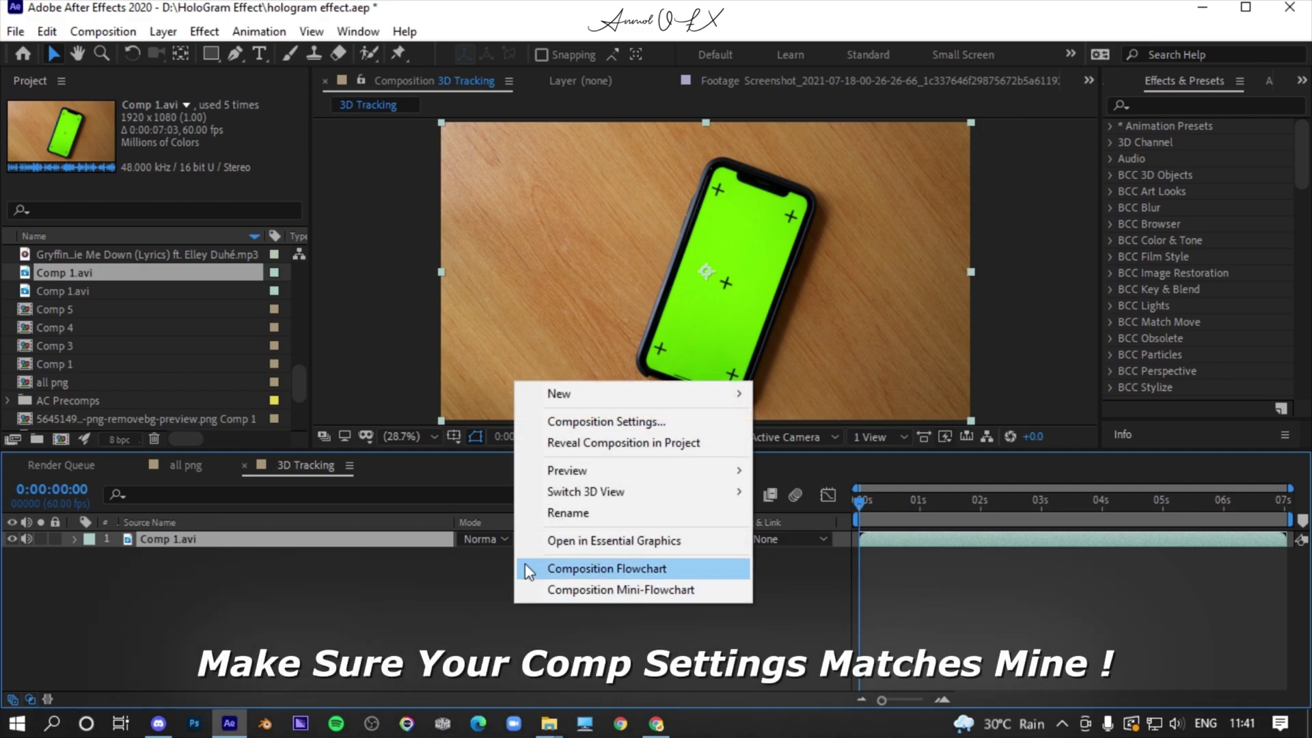
pyautogui.click(587, 419)
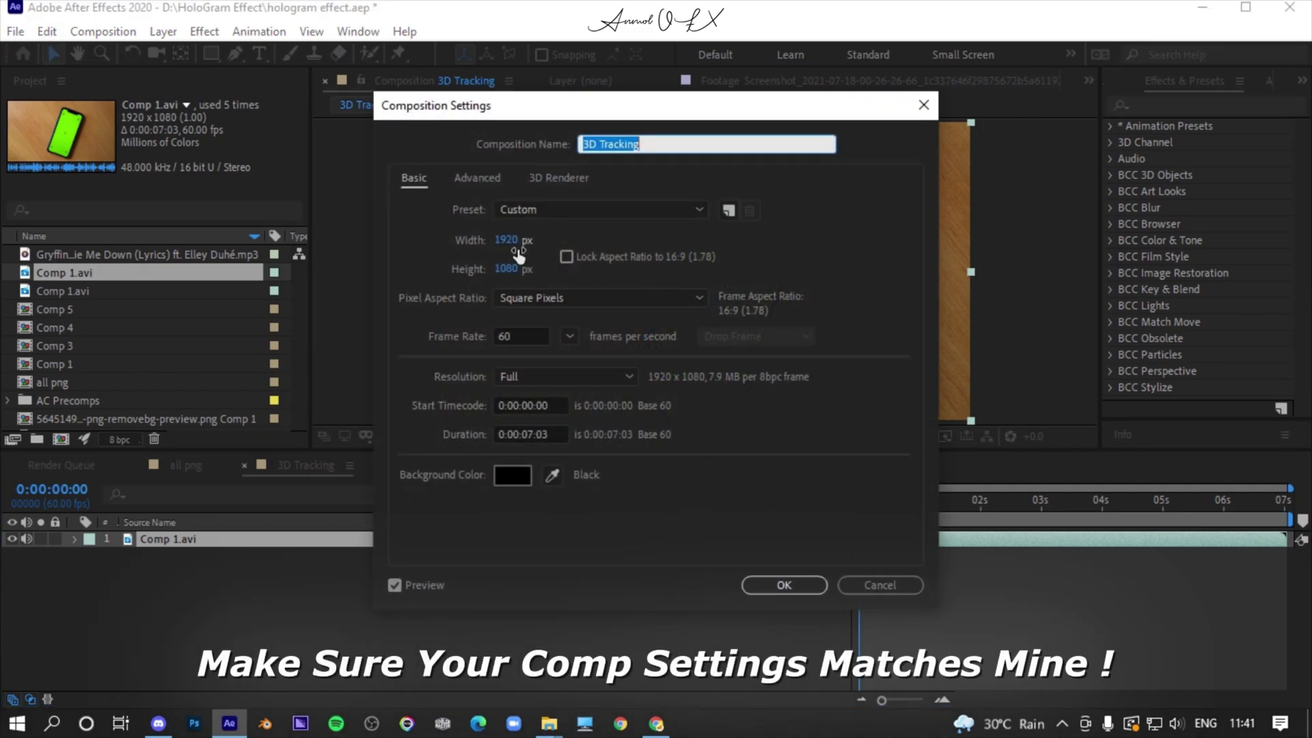
pyautogui.click(757, 585)
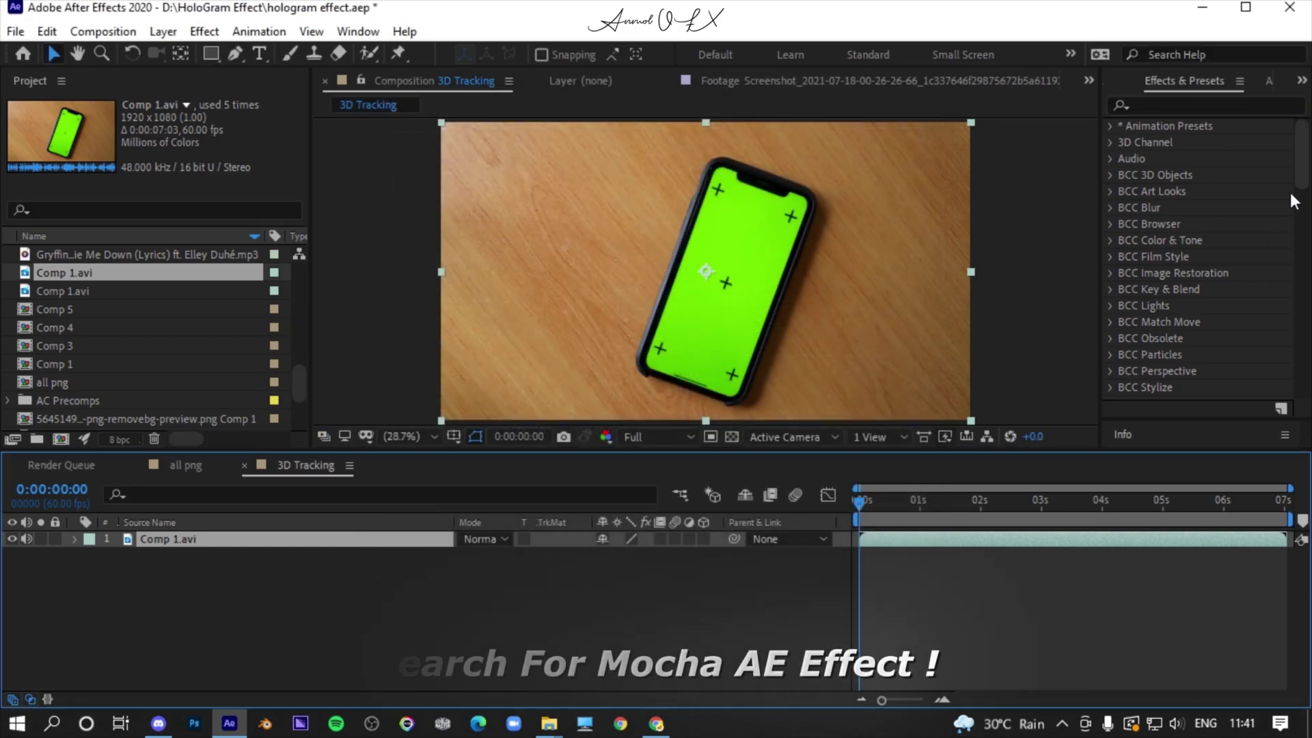
# Step: Apply the Mocha AE effect to the Comp 1.avi layer and launch the Mocha AE plugin
pyautogui.click(1163, 107)
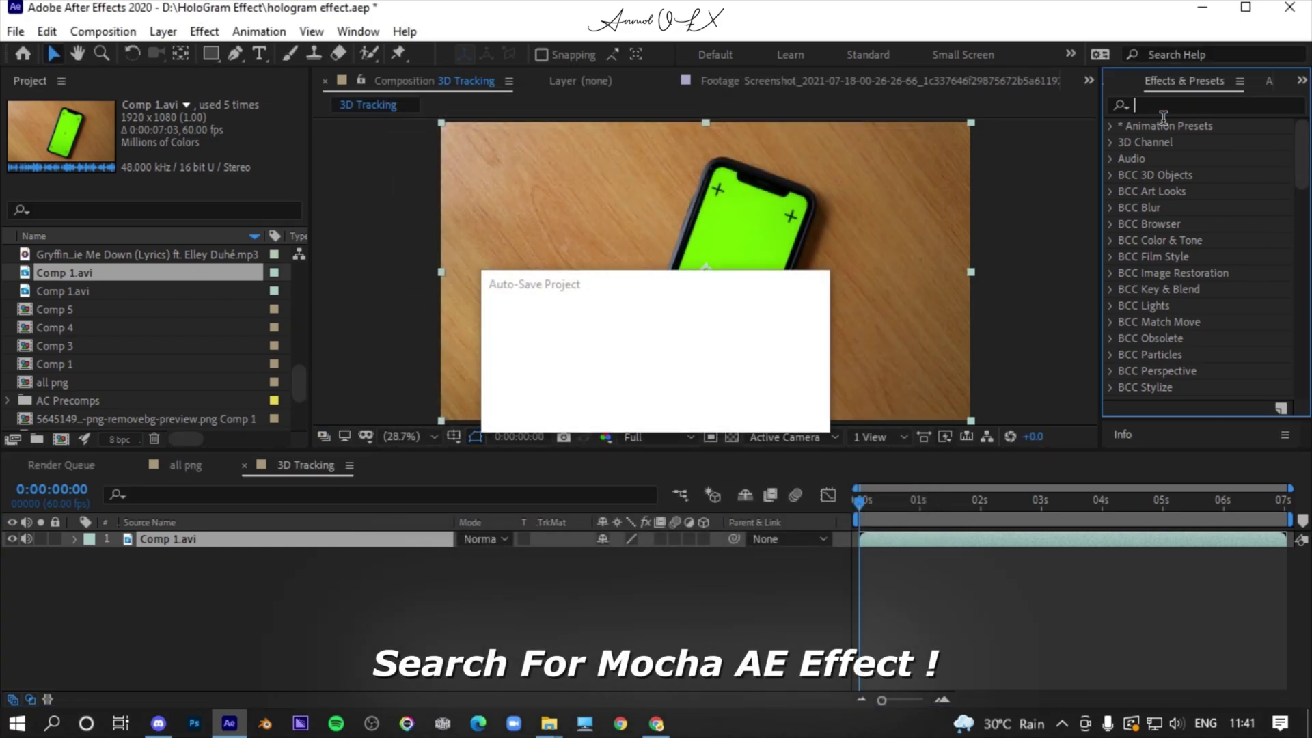
pyautogui.write('a')
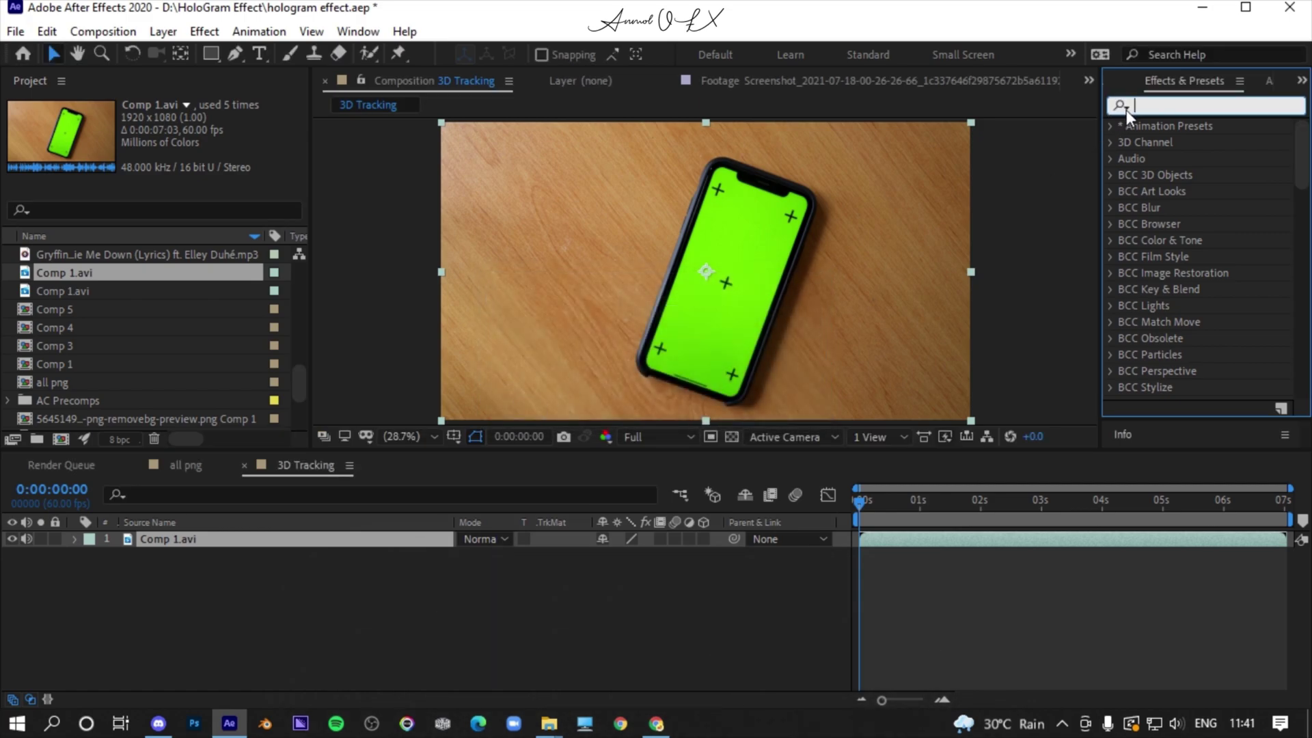
pyautogui.click(1127, 109)
pyautogui.click(1166, 169)
pyautogui.moveTo(1167, 142); pyautogui.dragTo(922, 542)
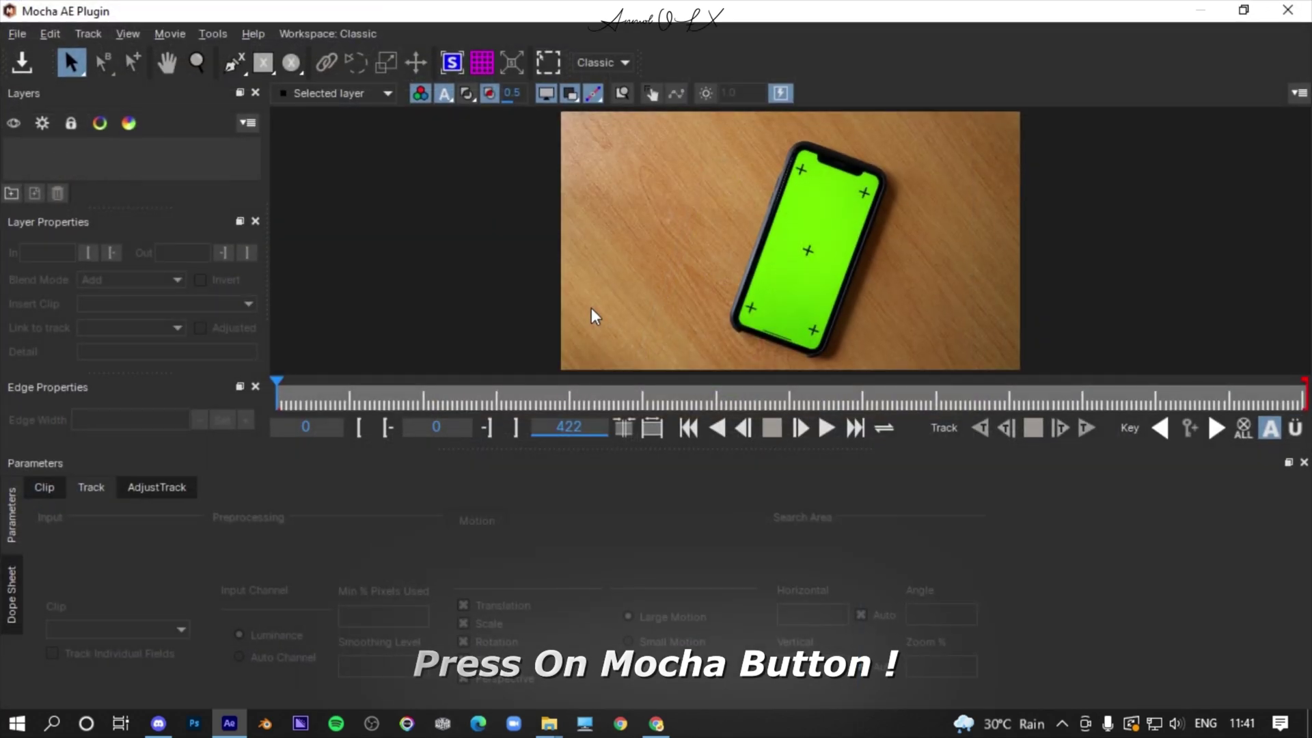
# Step: Draw a closed X-Spline mask around the phone on frame 0, keeping the whole green screen inside it
pyautogui.click(242, 61)
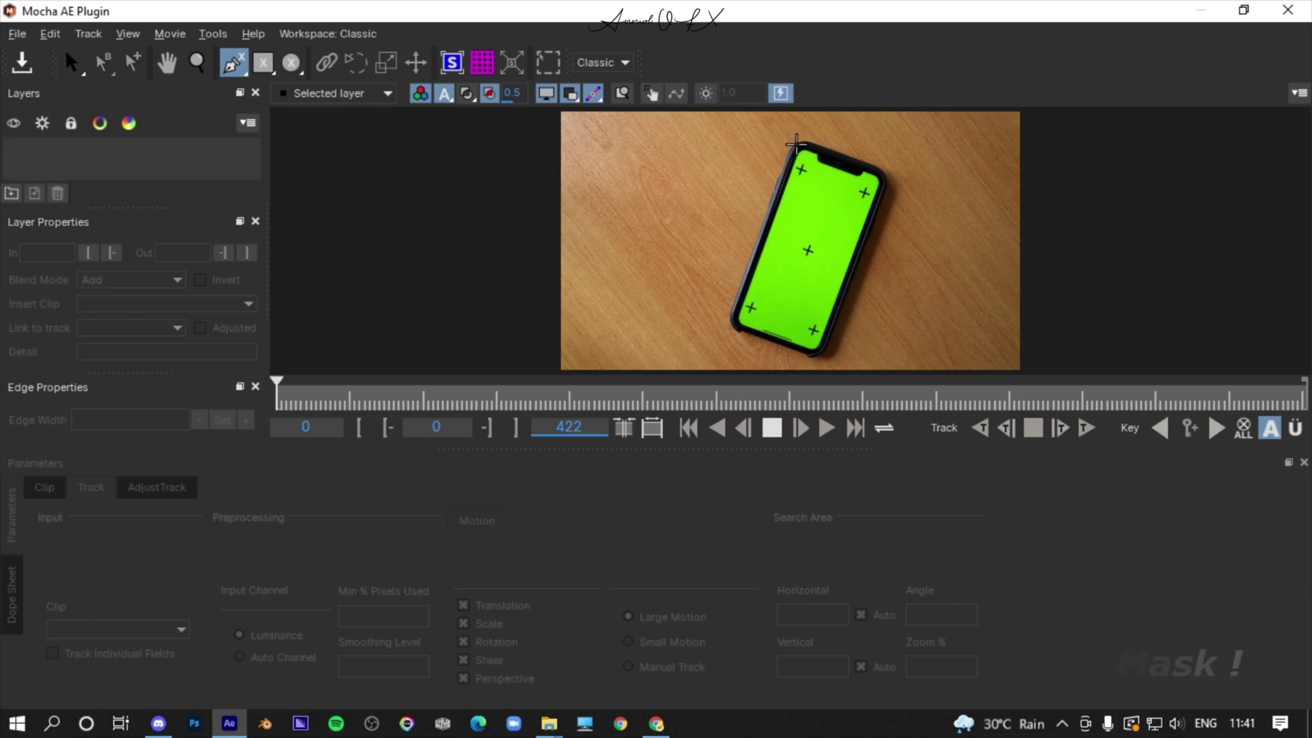
pyautogui.click(786, 139)
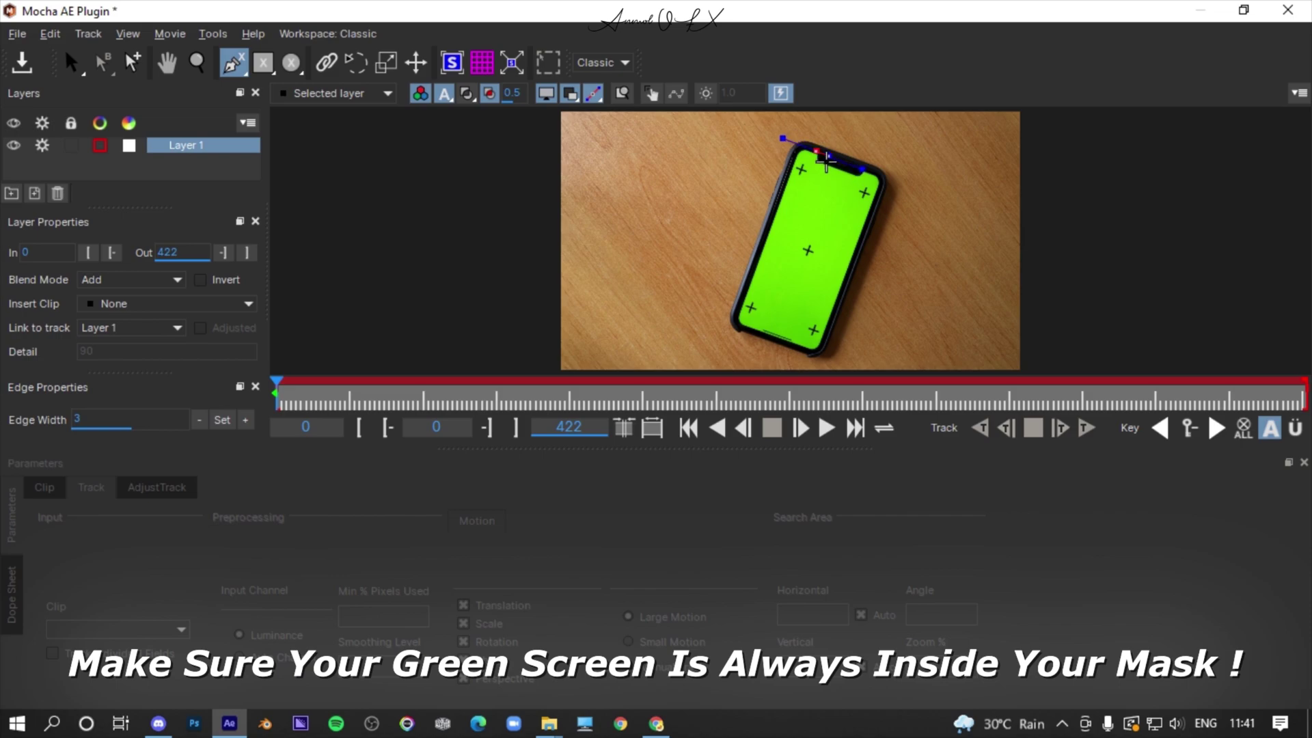
pyautogui.click(820, 157)
pyautogui.moveTo(823, 157); pyautogui.dragTo(757, 217)
pyautogui.moveTo(738, 313); pyautogui.dragTo(704, 297)
pyautogui.moveTo(743, 329); pyautogui.dragTo(727, 360)
pyautogui.moveTo(817, 352); pyautogui.dragTo(859, 353)
pyautogui.click(842, 300)
pyautogui.moveTo(869, 226); pyautogui.dragTo(883, 233)
pyautogui.moveTo(883, 184); pyautogui.dragTo(915, 170)
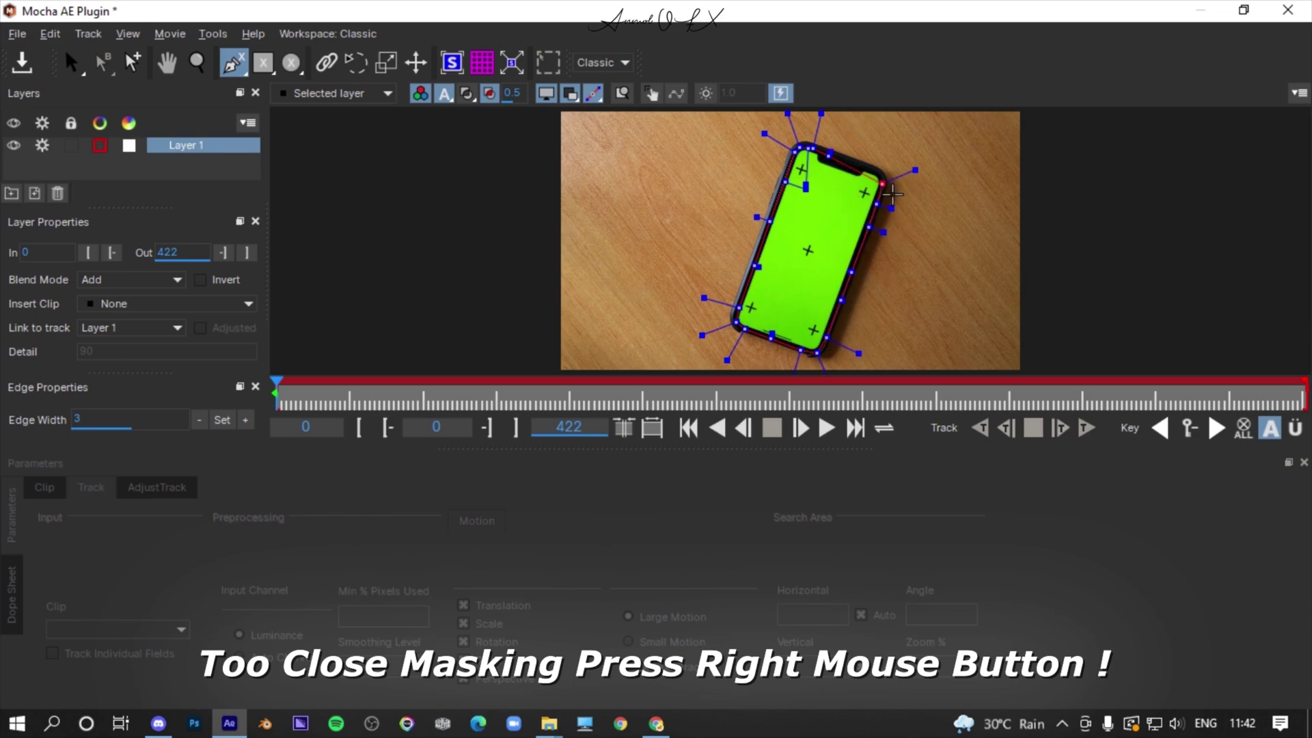
pyautogui.rightClick(1059, 133)
pyautogui.moveTo(1005, 133); pyautogui.dragTo(874, 217)
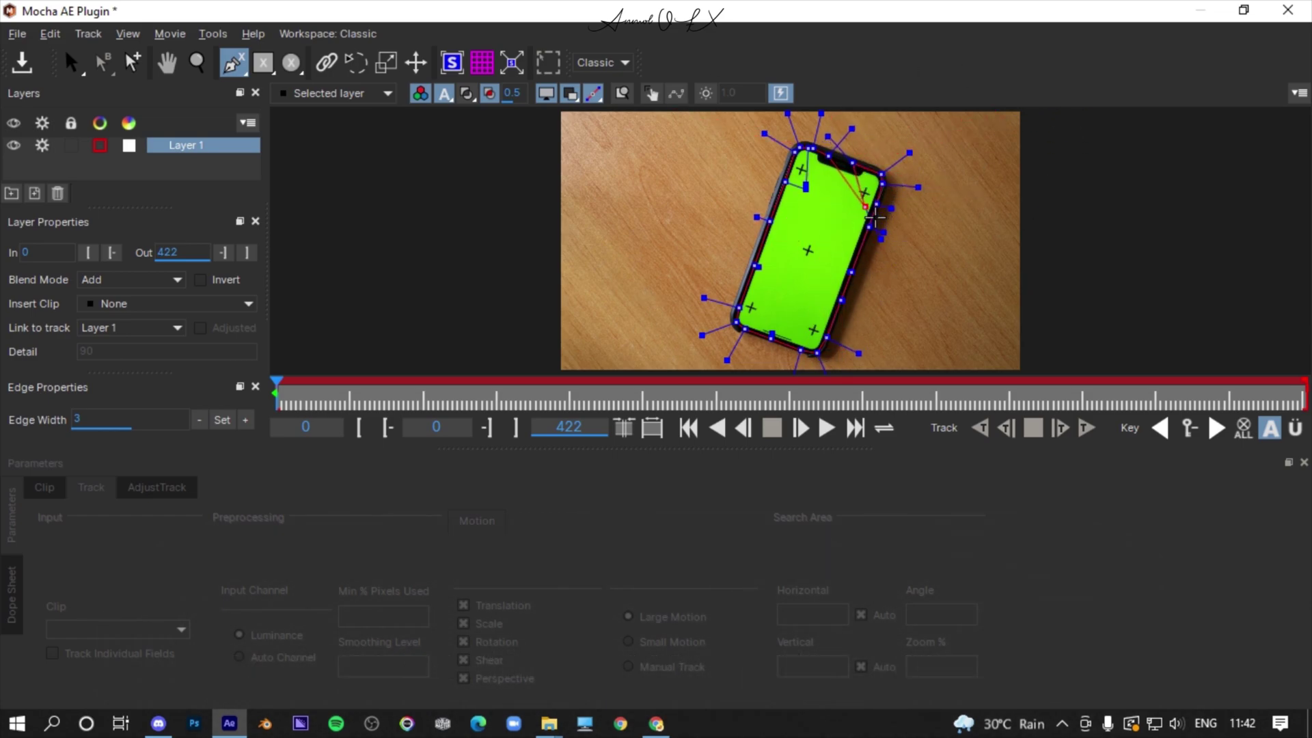
pyautogui.press('s')
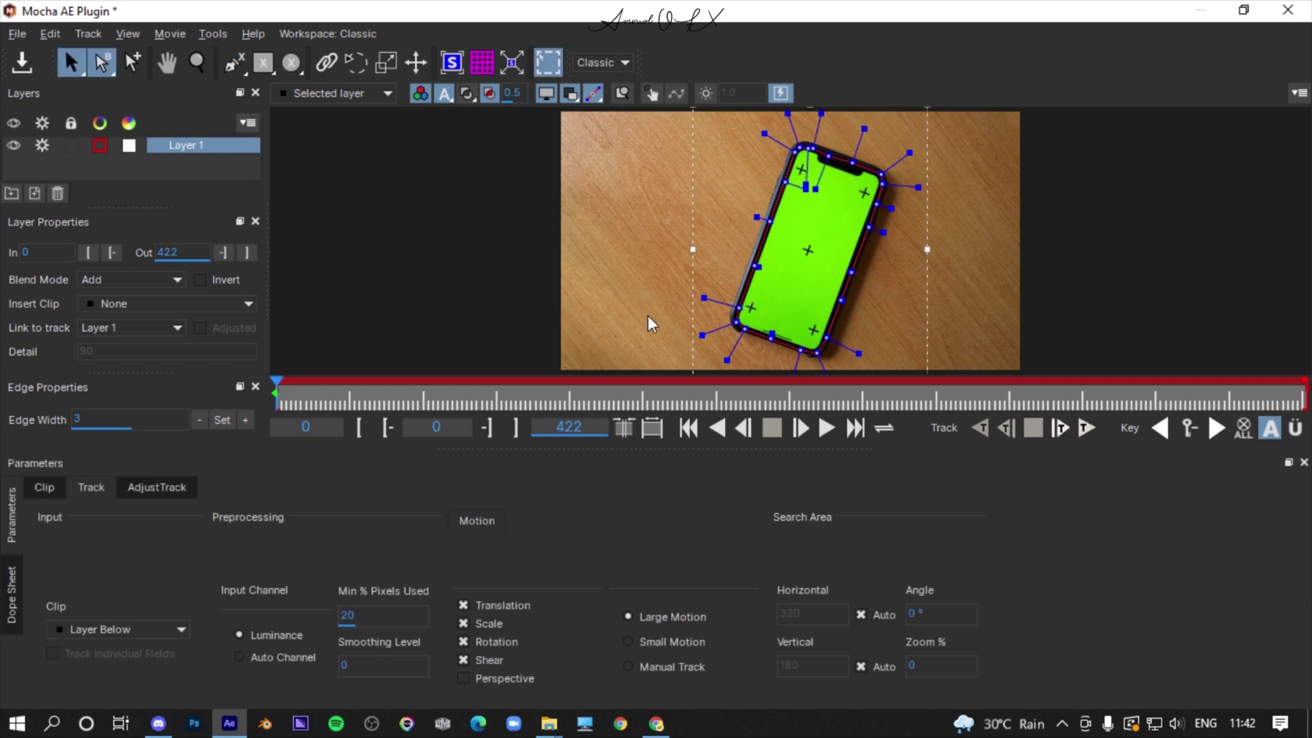
# Step: Show the planar surface and roughly align its four corners with the tracking crosses on the green screen
pyautogui.click(452, 62)
pyautogui.moveTo(771, 186); pyautogui.dragTo(881, 196)
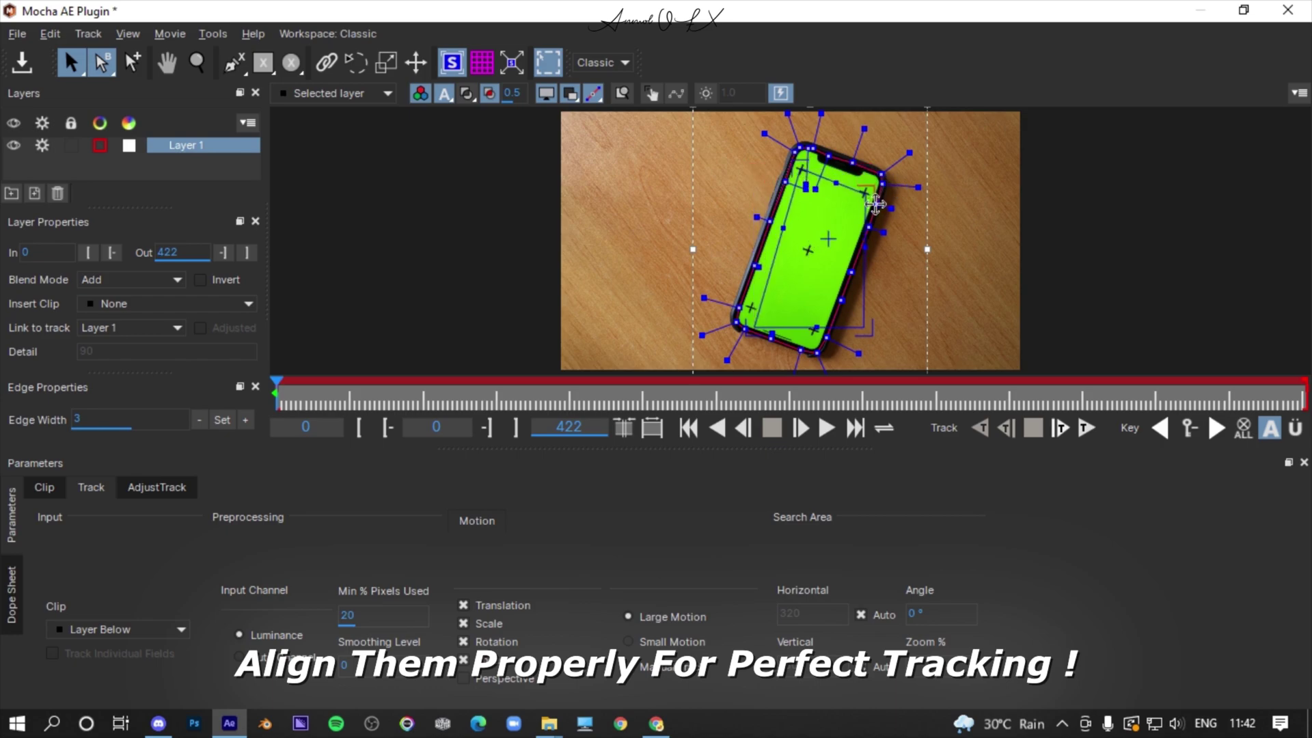
pyautogui.moveTo(761, 321); pyautogui.dragTo(753, 312)
pyautogui.moveTo(880, 334); pyautogui.dragTo(827, 320)
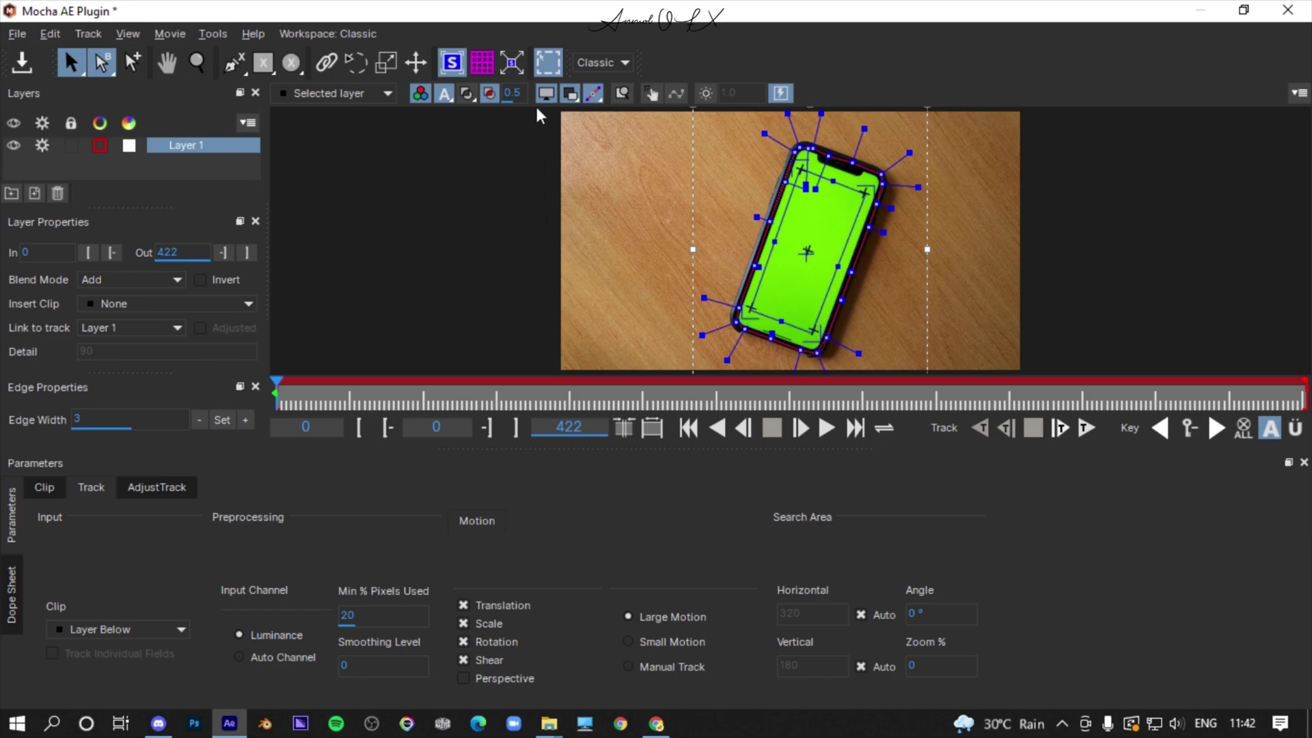
# Step: Fine-tune the planar surface's upper-left corner onto the centre of its tracking cross, using the zoom window for precision
pyautogui.click(167, 64)
pyautogui.press('+')
pyautogui.press('+')
pyautogui.press('+')
pyautogui.press('+')
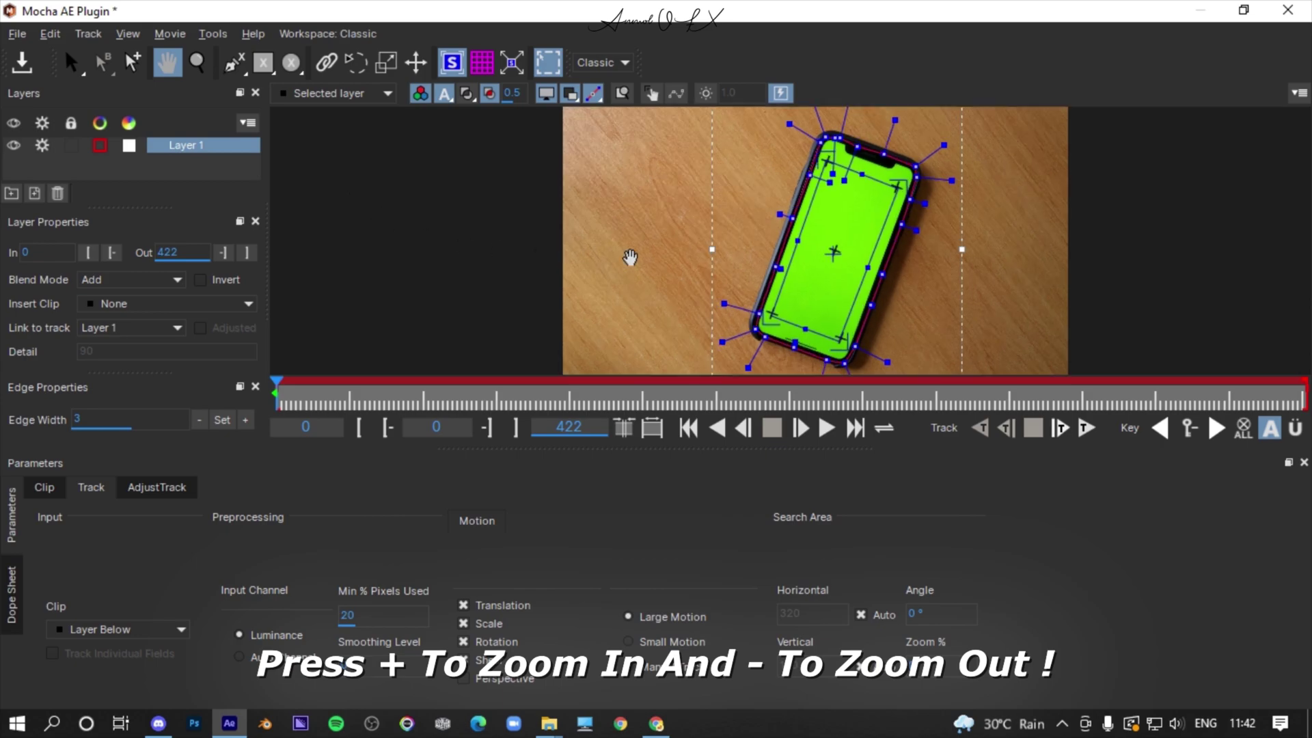
pyautogui.moveTo(767, 229); pyautogui.dragTo(723, 269)
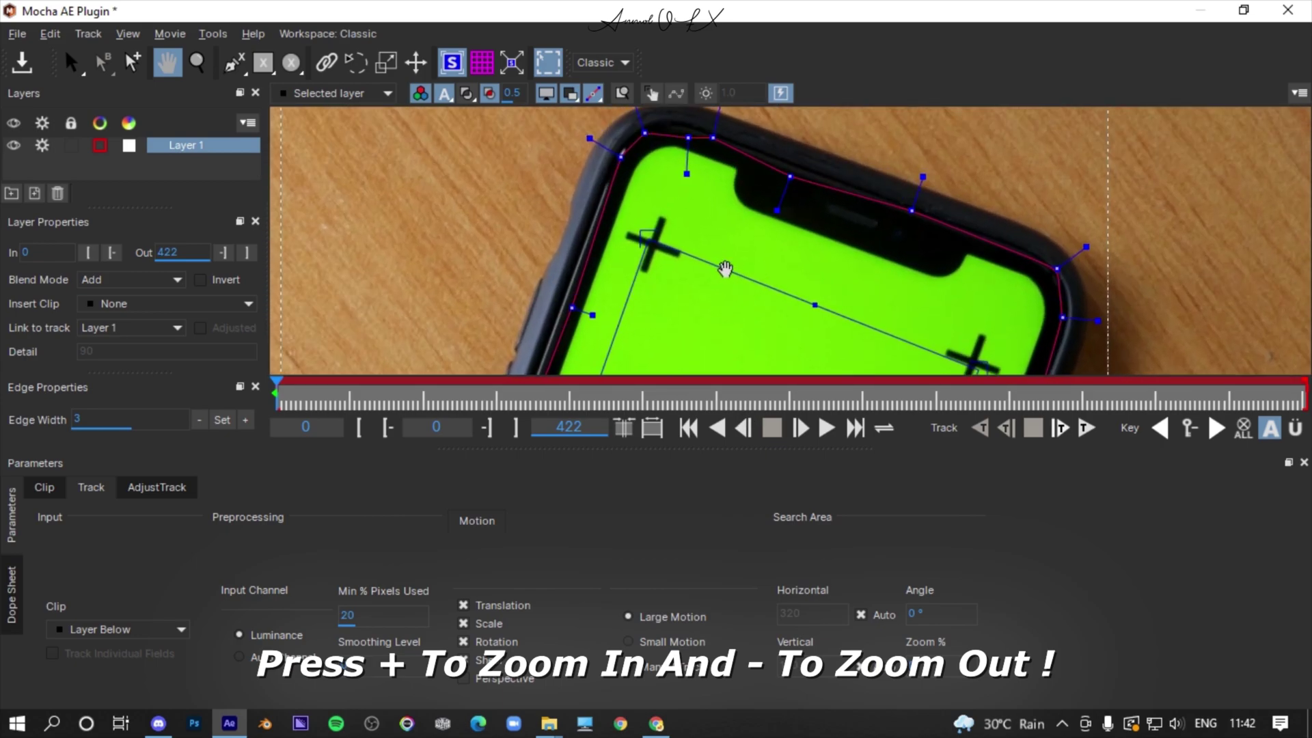
pyautogui.click(69, 68)
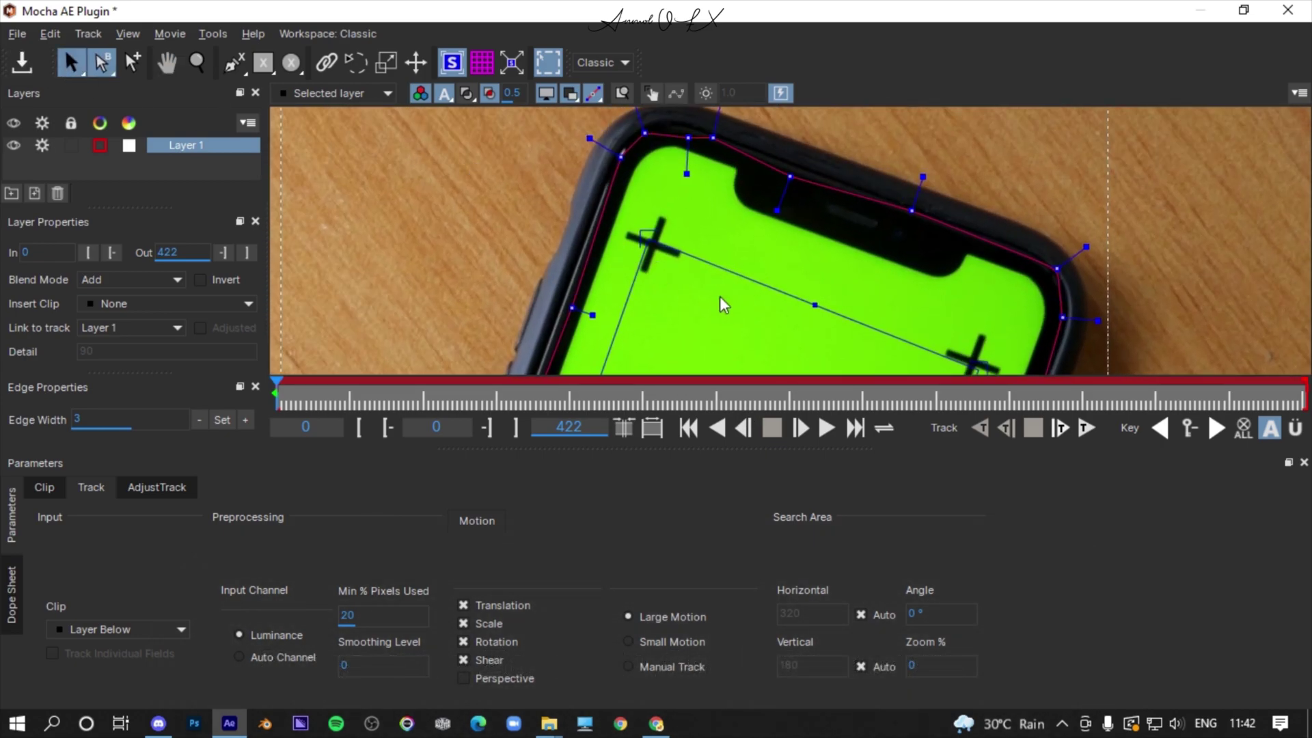
pyautogui.moveTo(667, 258); pyautogui.dragTo(664, 255)
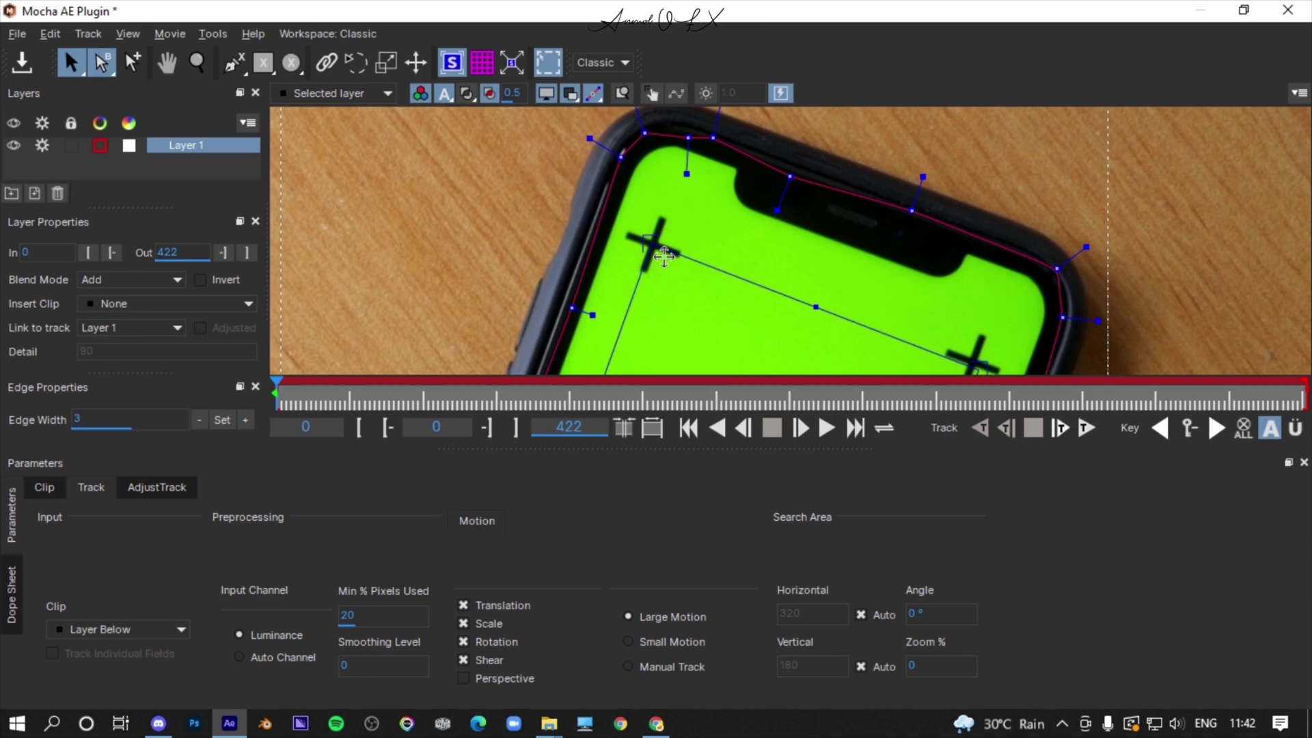
pyautogui.click(618, 95)
pyautogui.click(667, 257)
pyautogui.moveTo(667, 256); pyautogui.dragTo(668, 256)
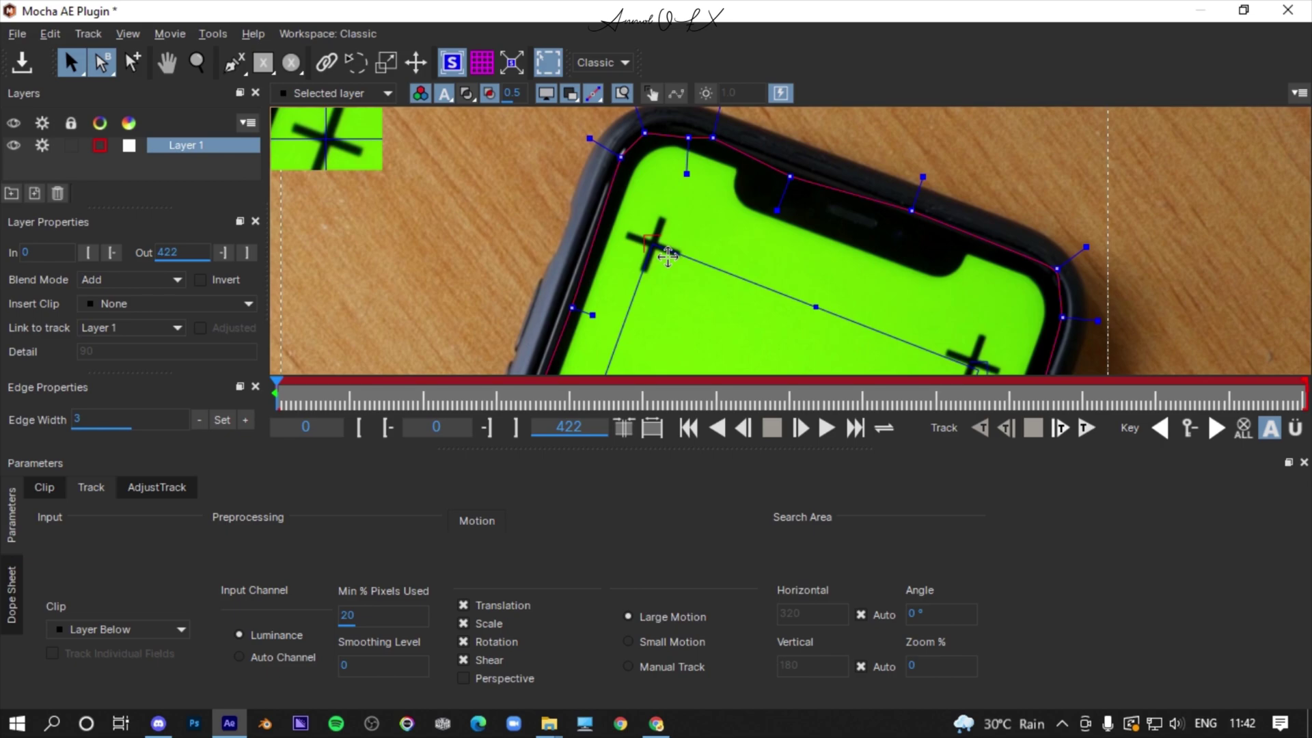
# Step: Fine-tune the planar surface's upper-right corner on its tracking cross and check the lower corners' alignment
pyautogui.click(167, 63)
pyautogui.moveTo(614, 200); pyautogui.dragTo(351, 48)
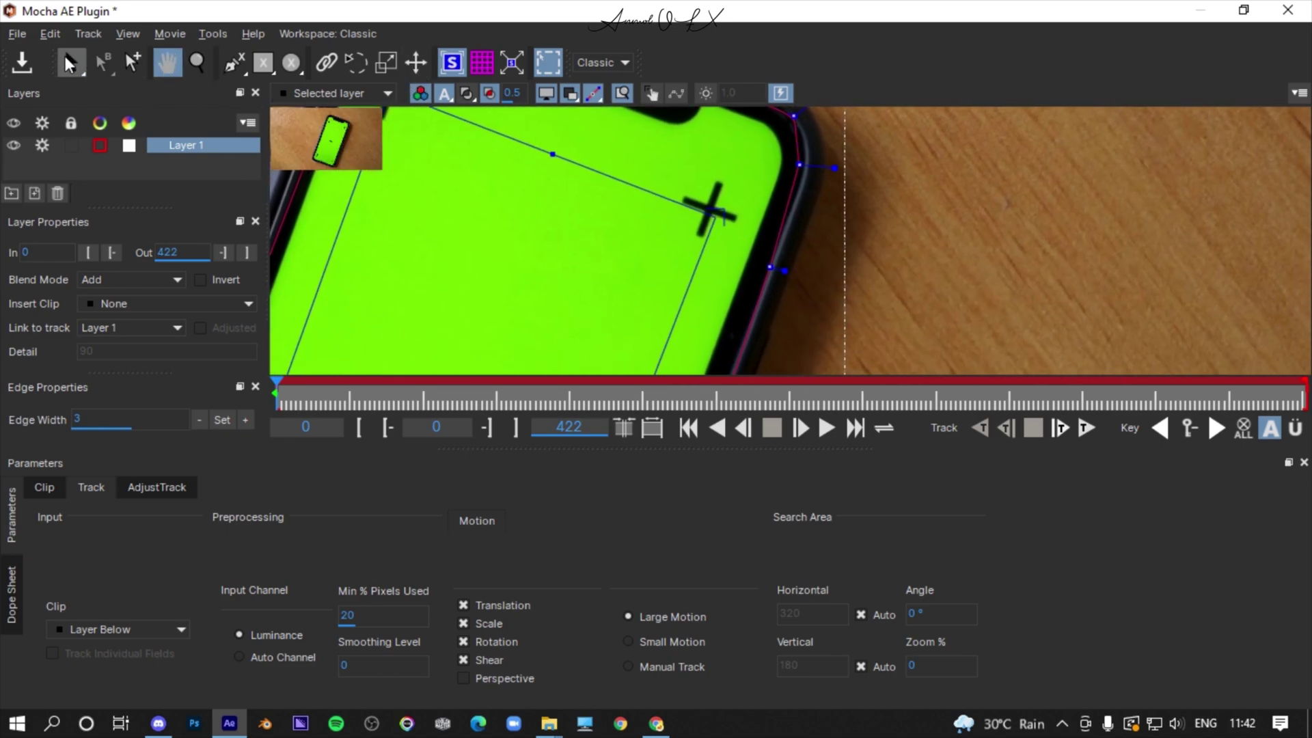
pyautogui.press('s')
pyautogui.moveTo(712, 210); pyautogui.dragTo(495, 232)
pyautogui.press('x')
pyautogui.press('x')
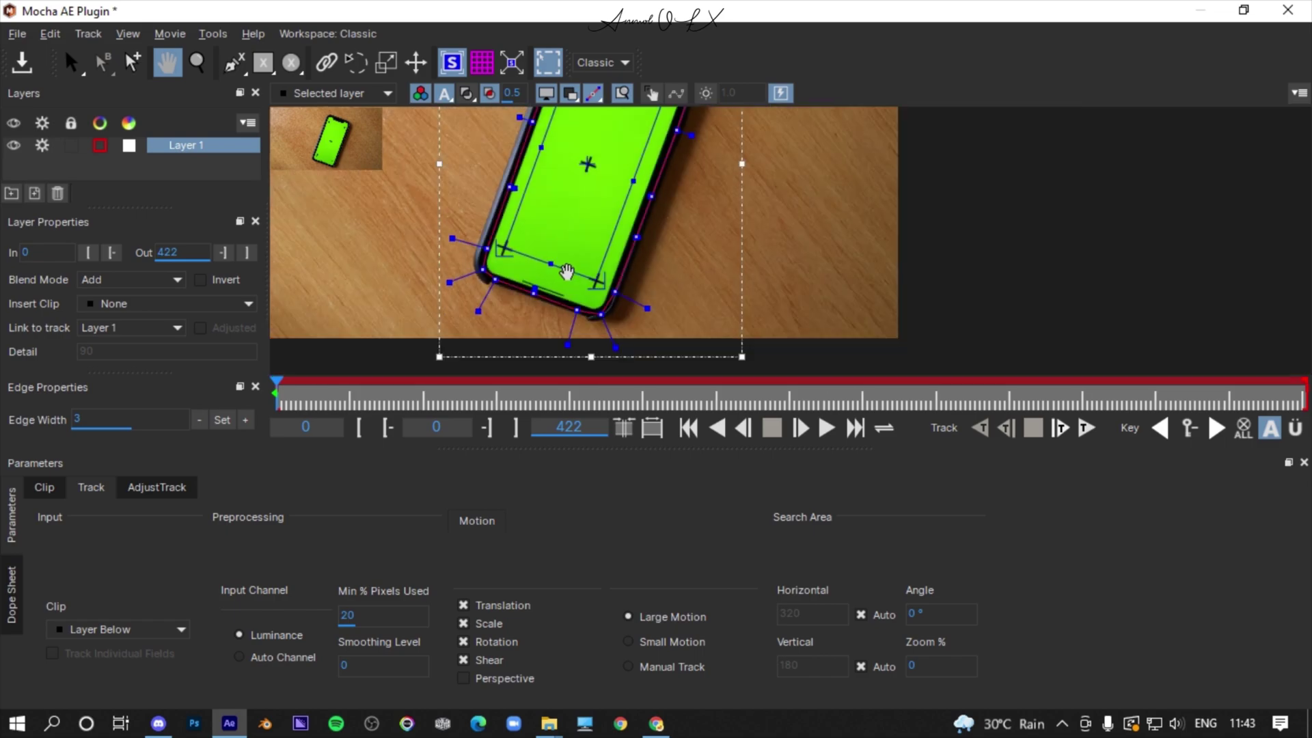
pyautogui.click(71, 71)
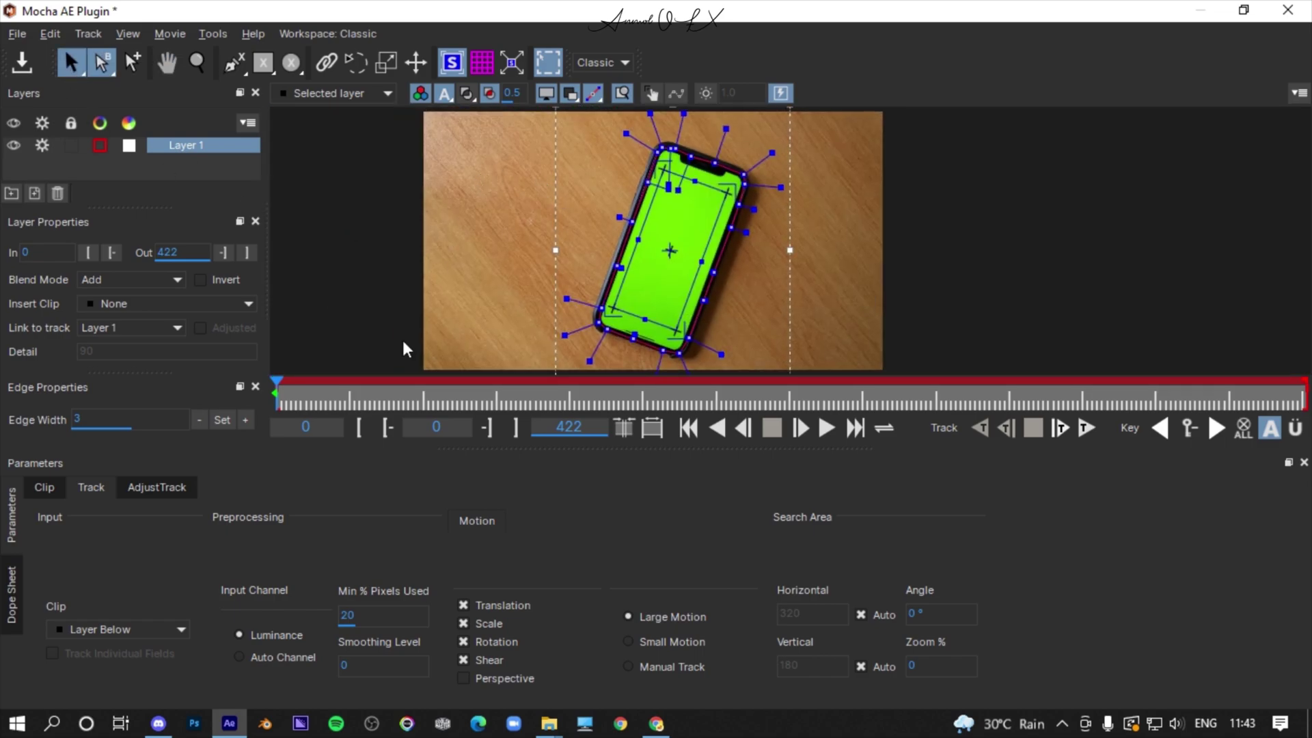
# Step: Track the phone mask forward through the whole clip and align the planar surface to the full image on the last frame
pyautogui.click(1088, 429)
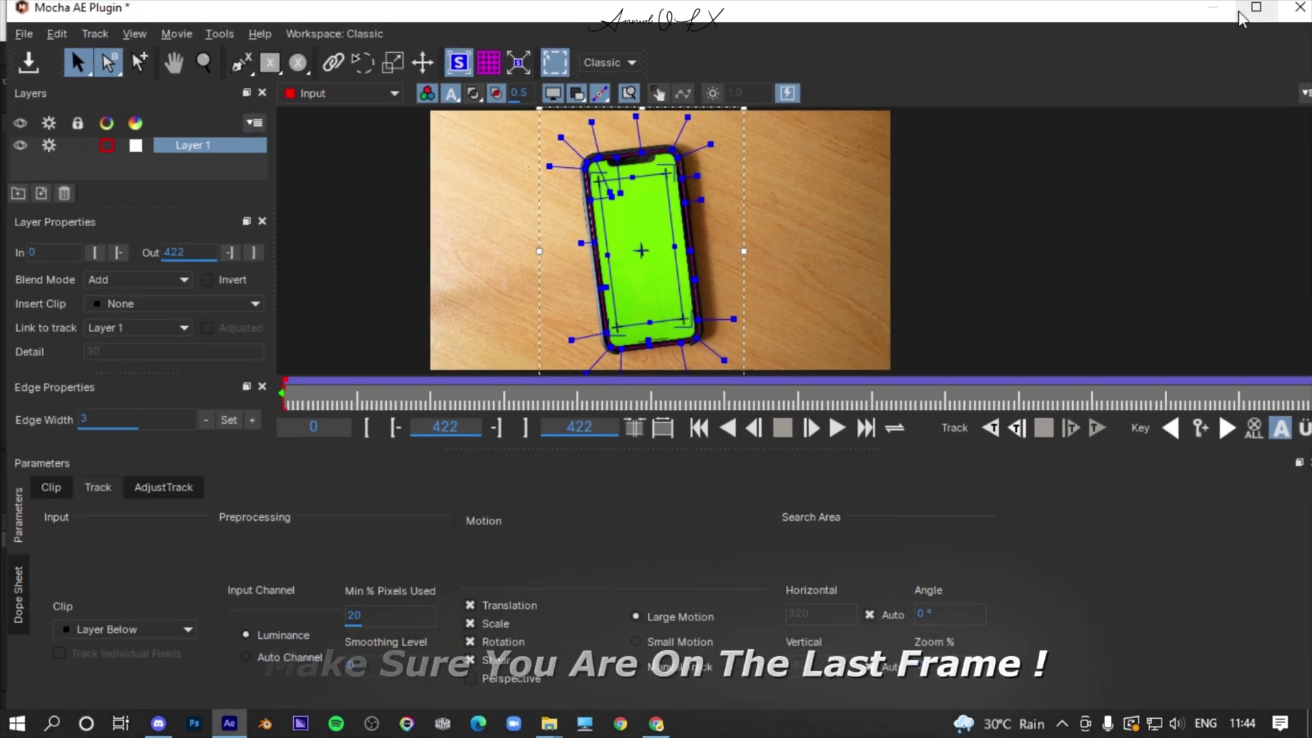
pyautogui.moveTo(1298, 374); pyautogui.dragTo(1298, 333)
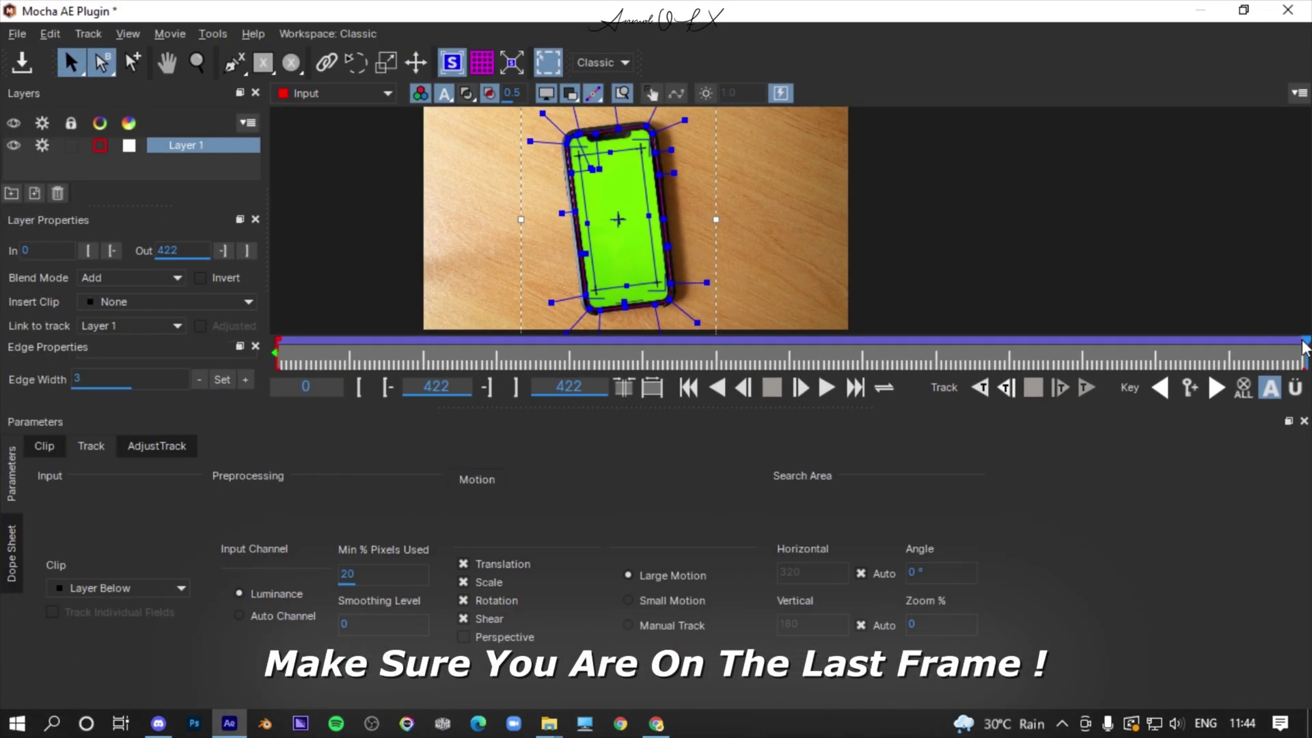
pyautogui.click(512, 61)
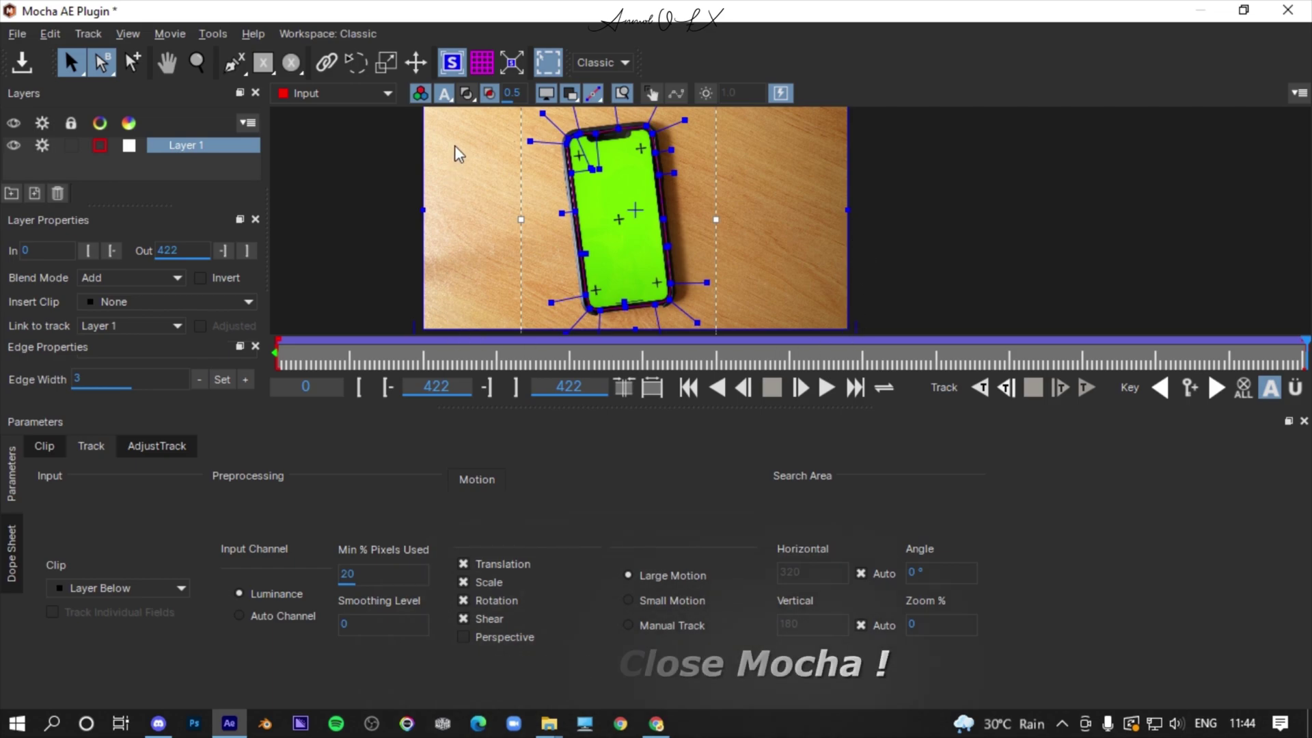
# Step: Save the Mocha tracking project and close Mocha to return to After Effects
pyautogui.click(21, 62)
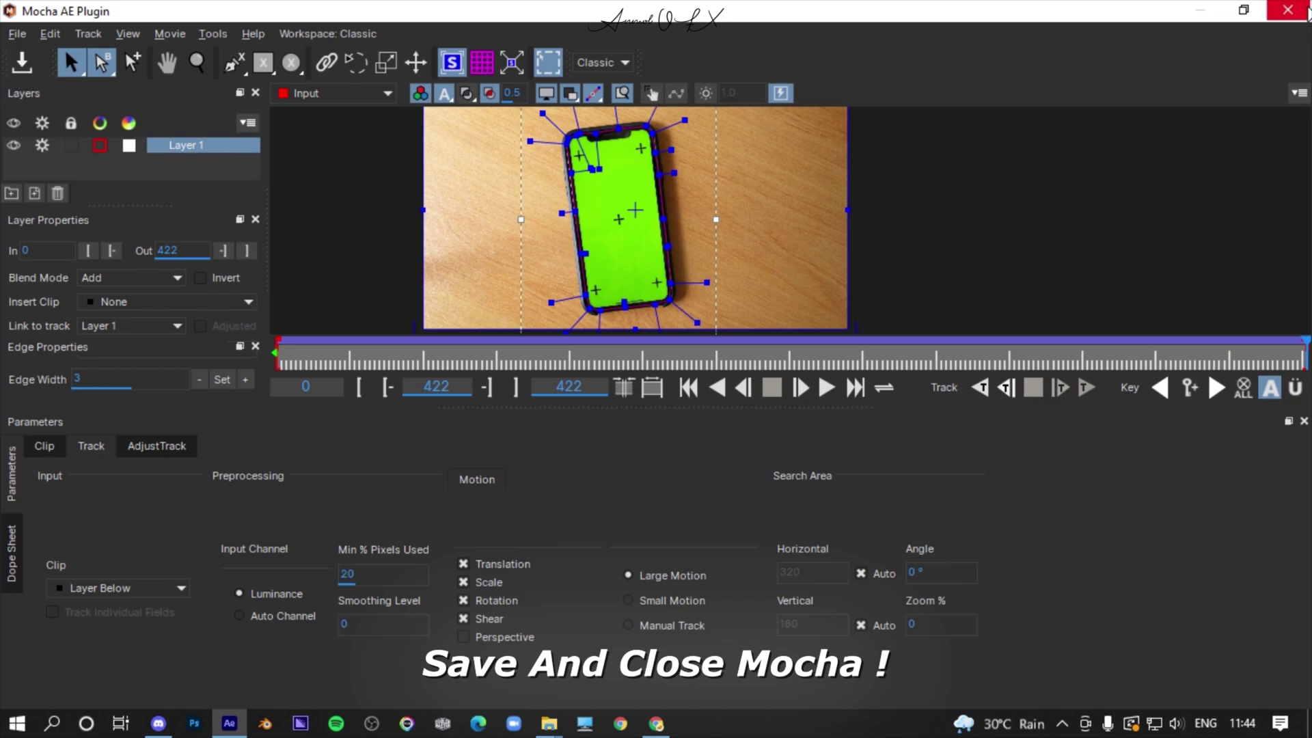
pyautogui.click(1287, 9)
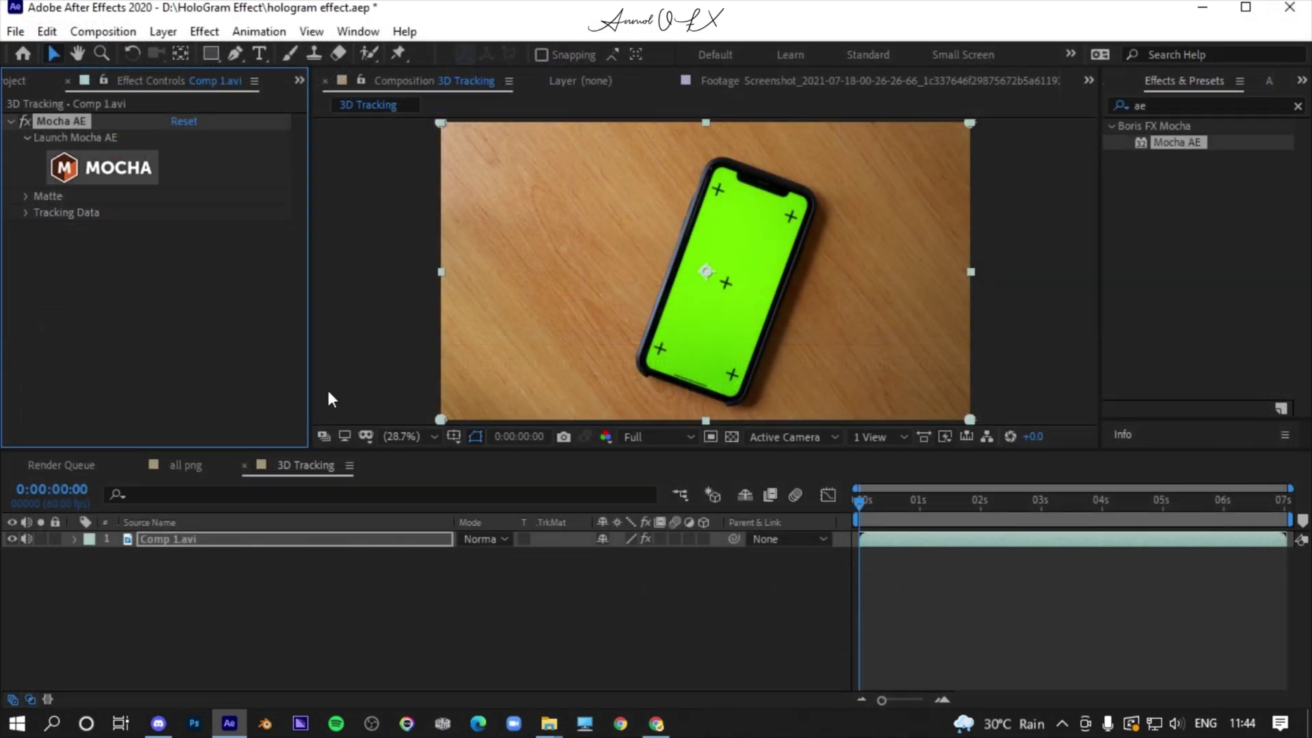
pyautogui.click(26, 80)
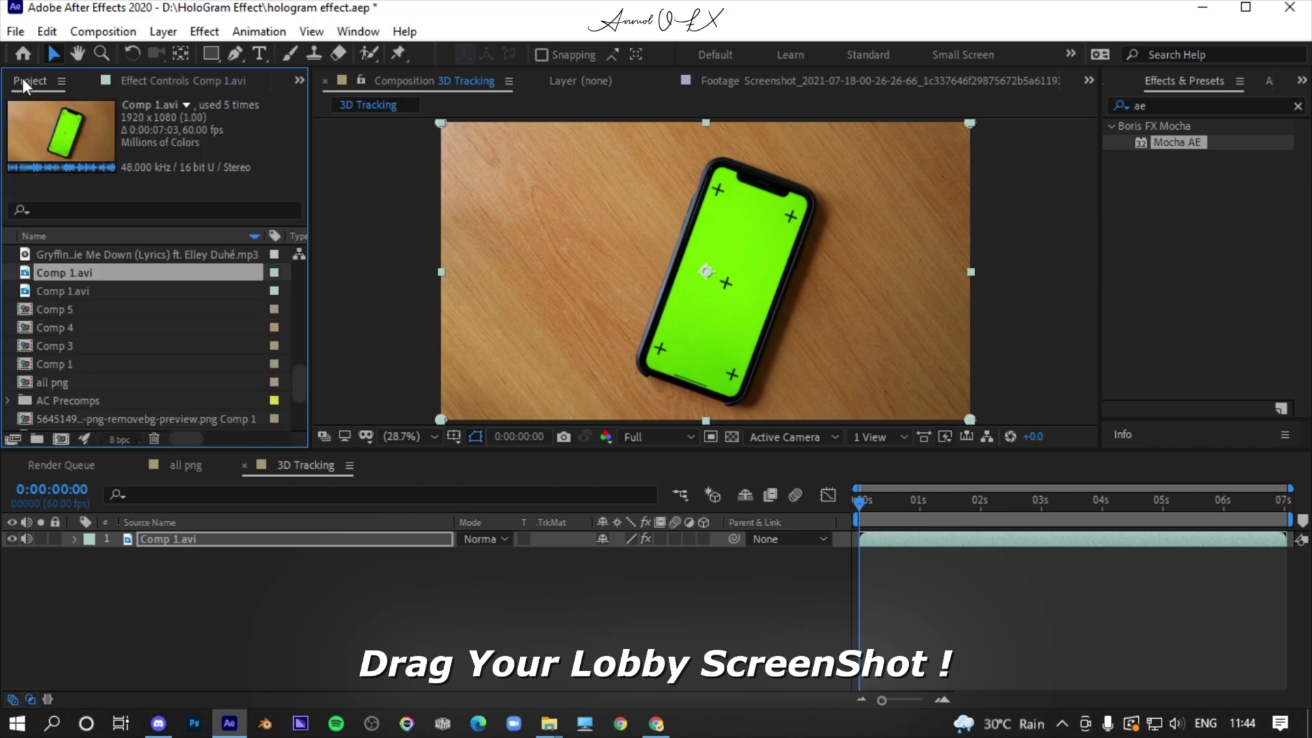
pyautogui.click(51, 317)
pyautogui.click(51, 326)
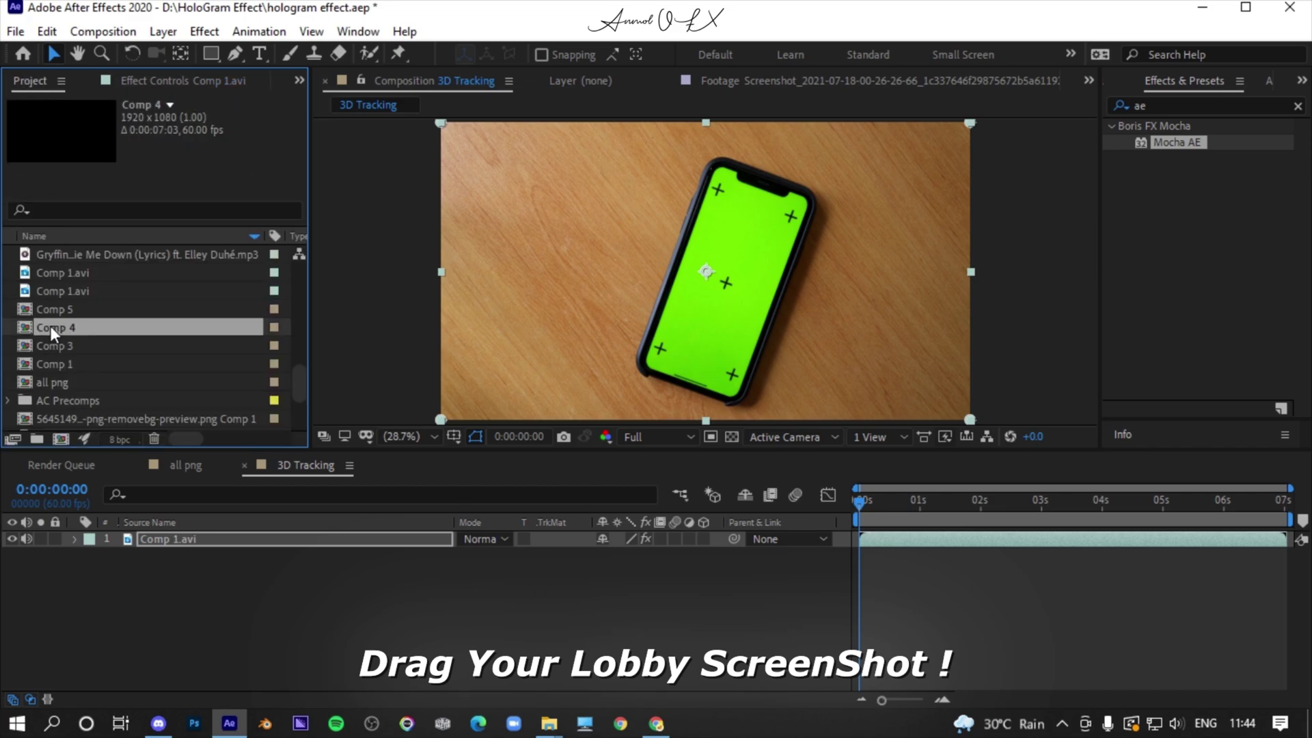
pyautogui.click(52, 344)
pyautogui.click(54, 367)
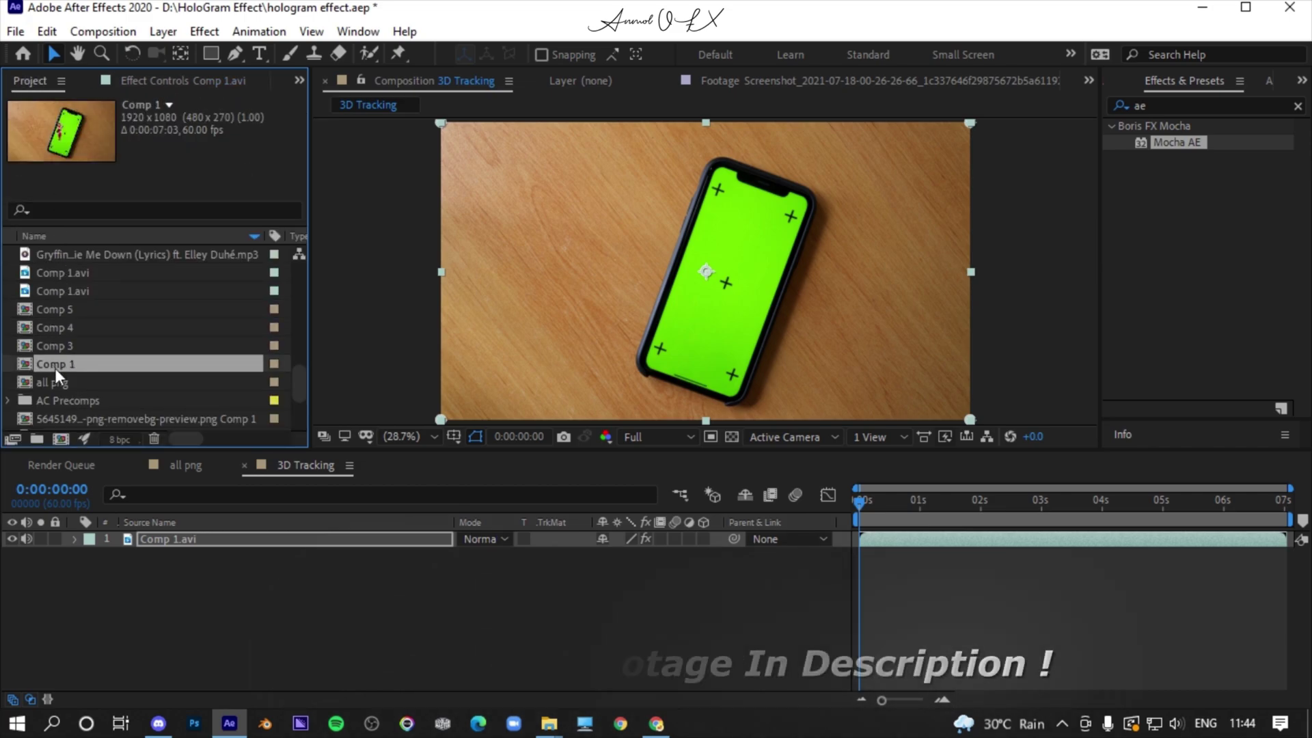
pyautogui.scroll(1, 51, 383)
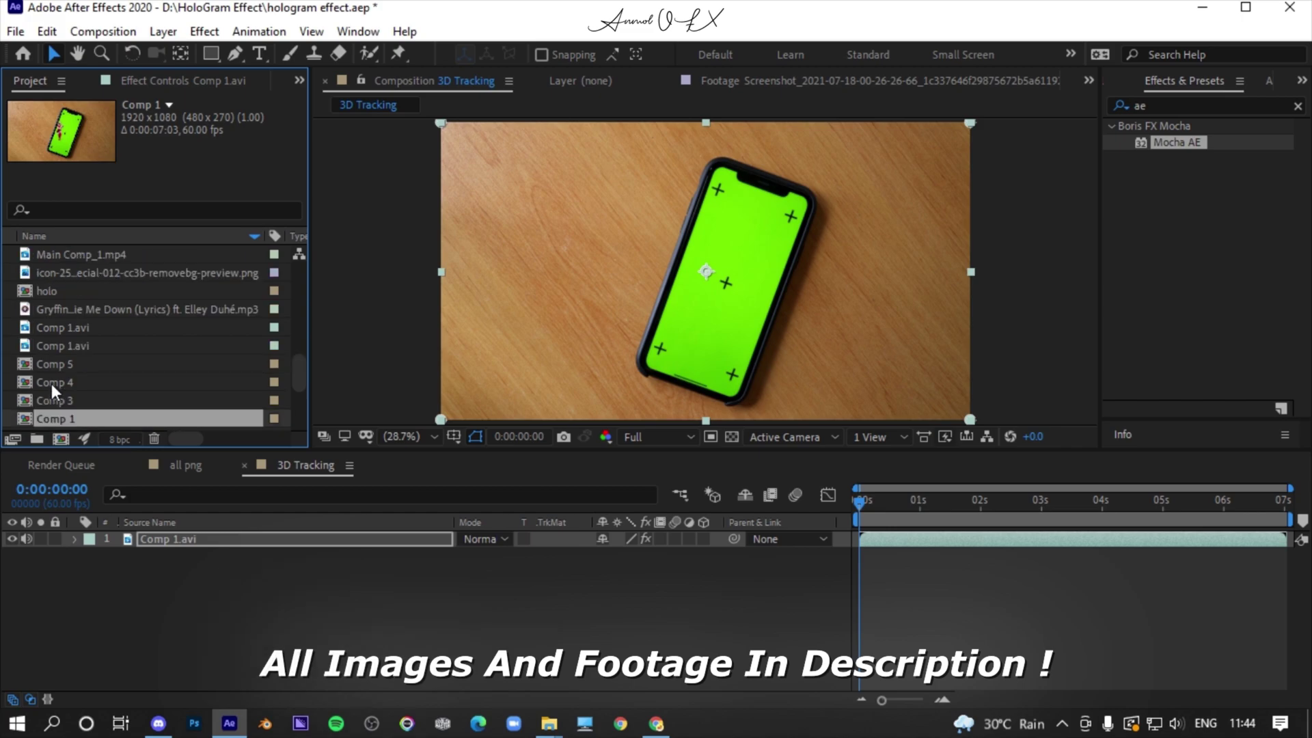
pyautogui.scroll(1, 51, 384)
pyautogui.scroll(5, 49, 383)
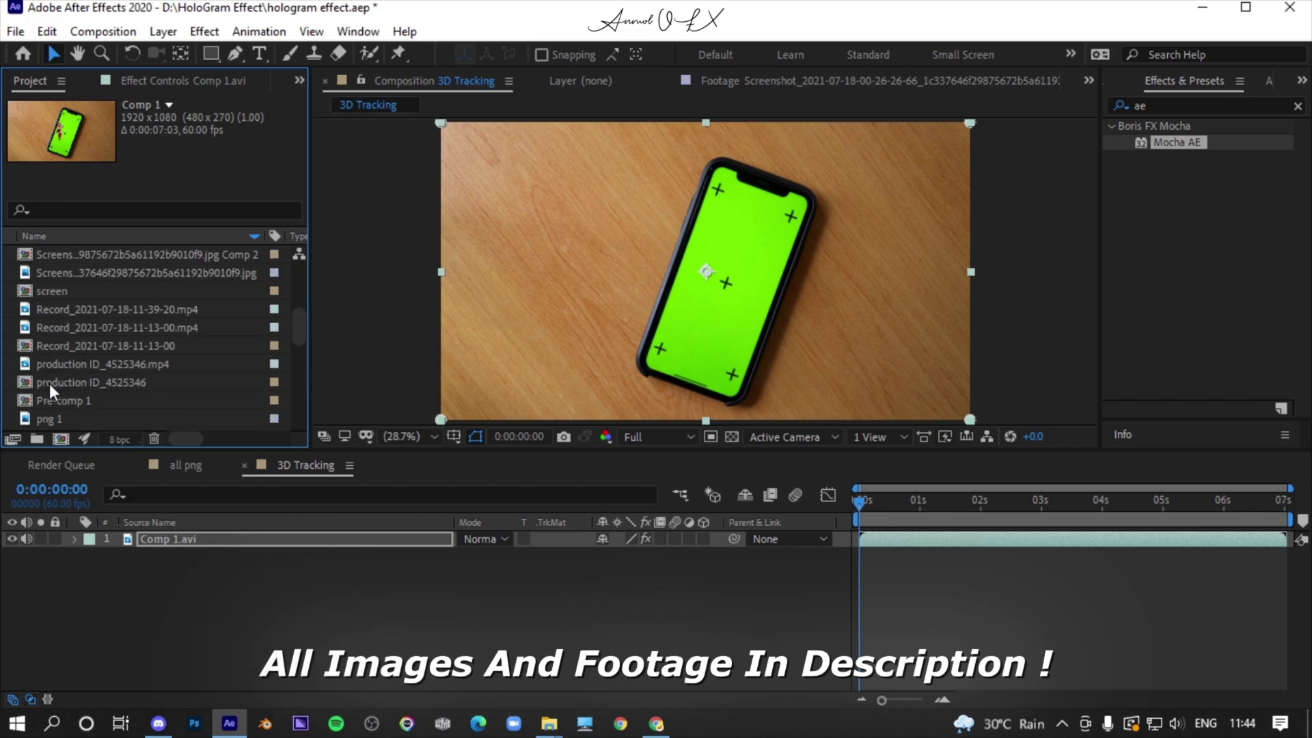
pyautogui.moveTo(58, 316); pyautogui.dragTo(59, 440)
pyautogui.press(',')
pyautogui.press(',')
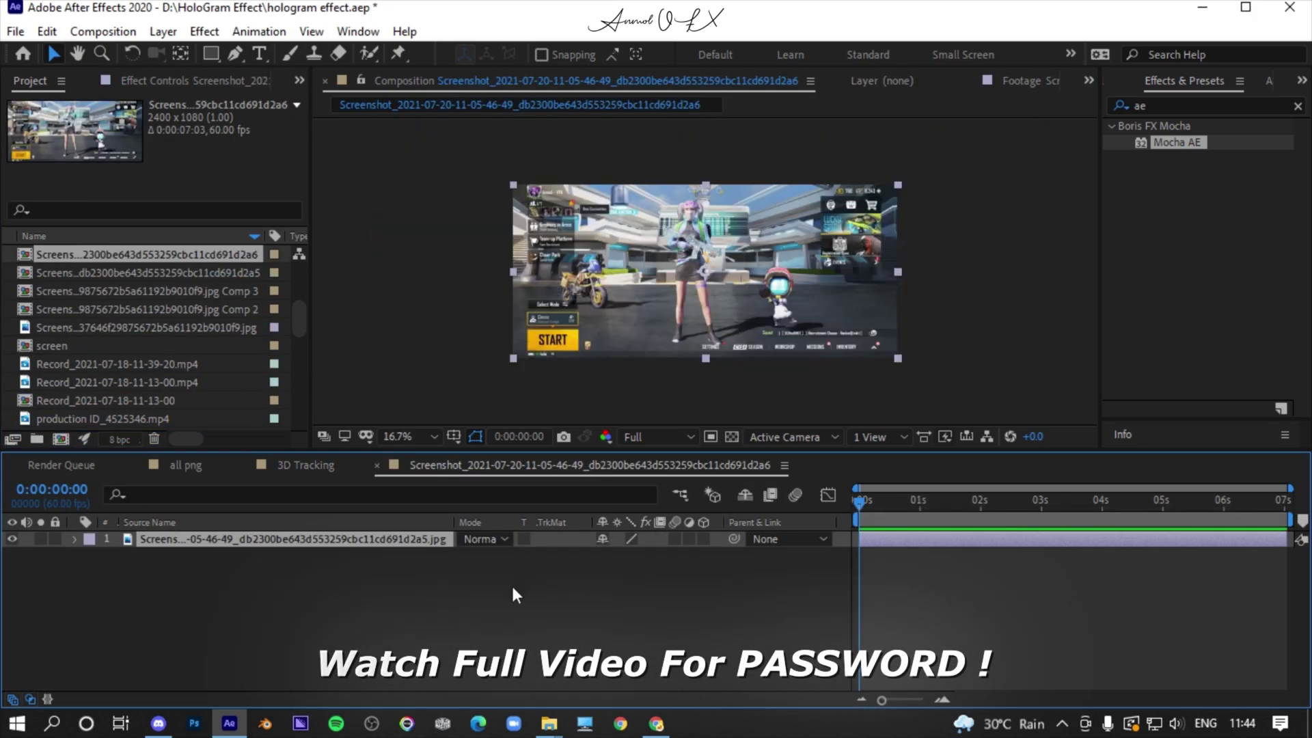
# Step: Set the screenshot composition's width to 1920 px in its composition settings
pyautogui.rightClick(514, 364)
pyautogui.click(608, 404)
pyautogui.click(509, 241)
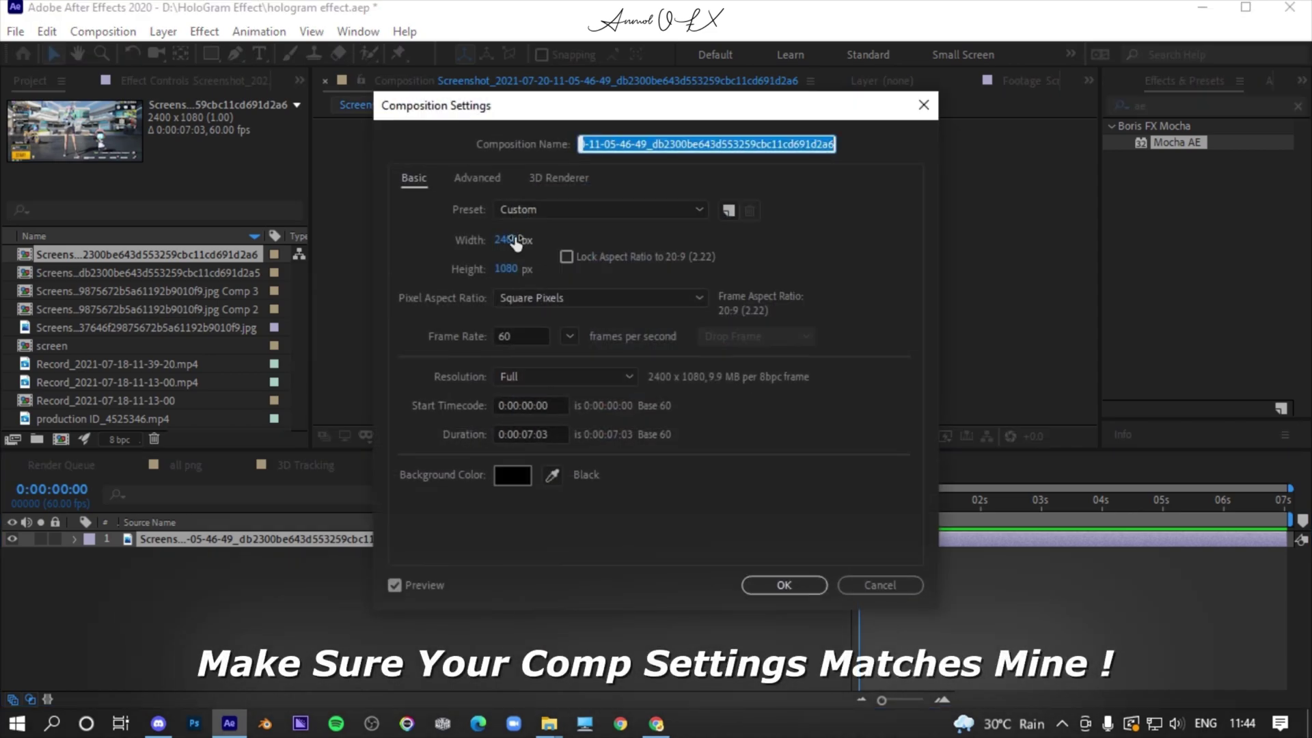
pyautogui.write('1920')
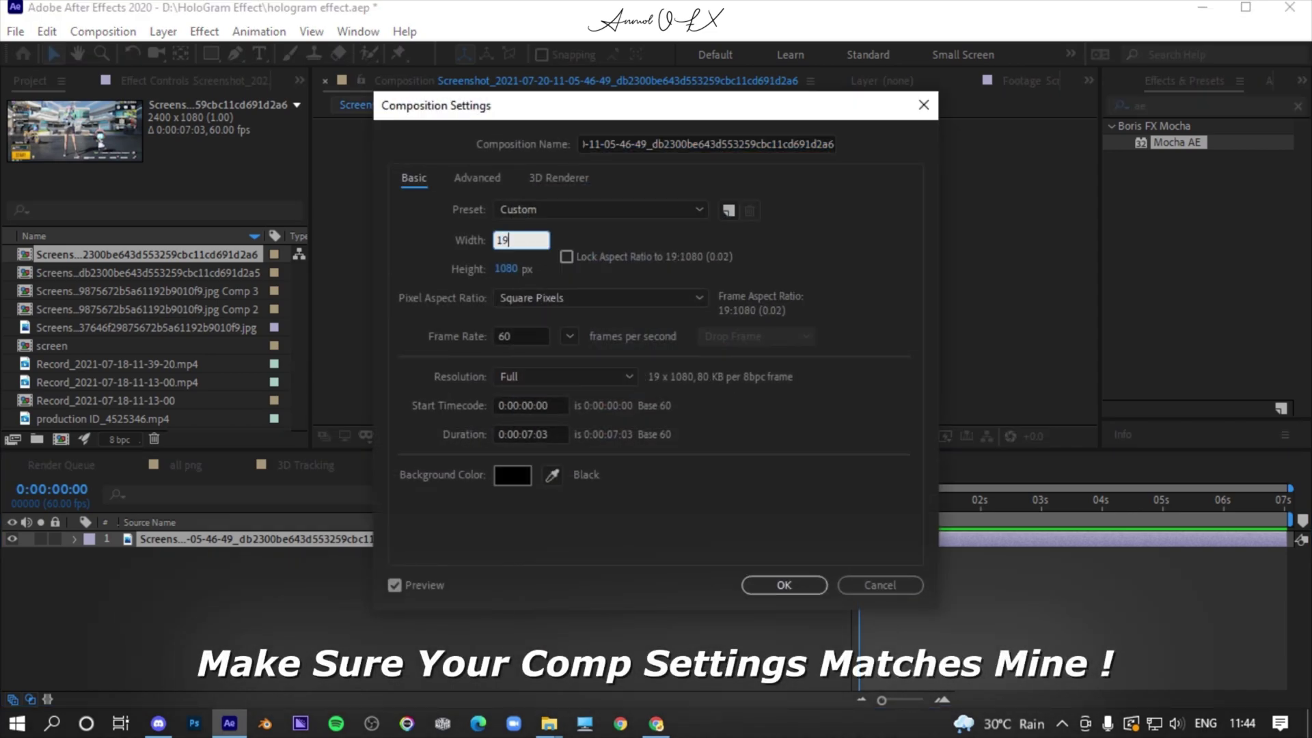
pyautogui.click(760, 592)
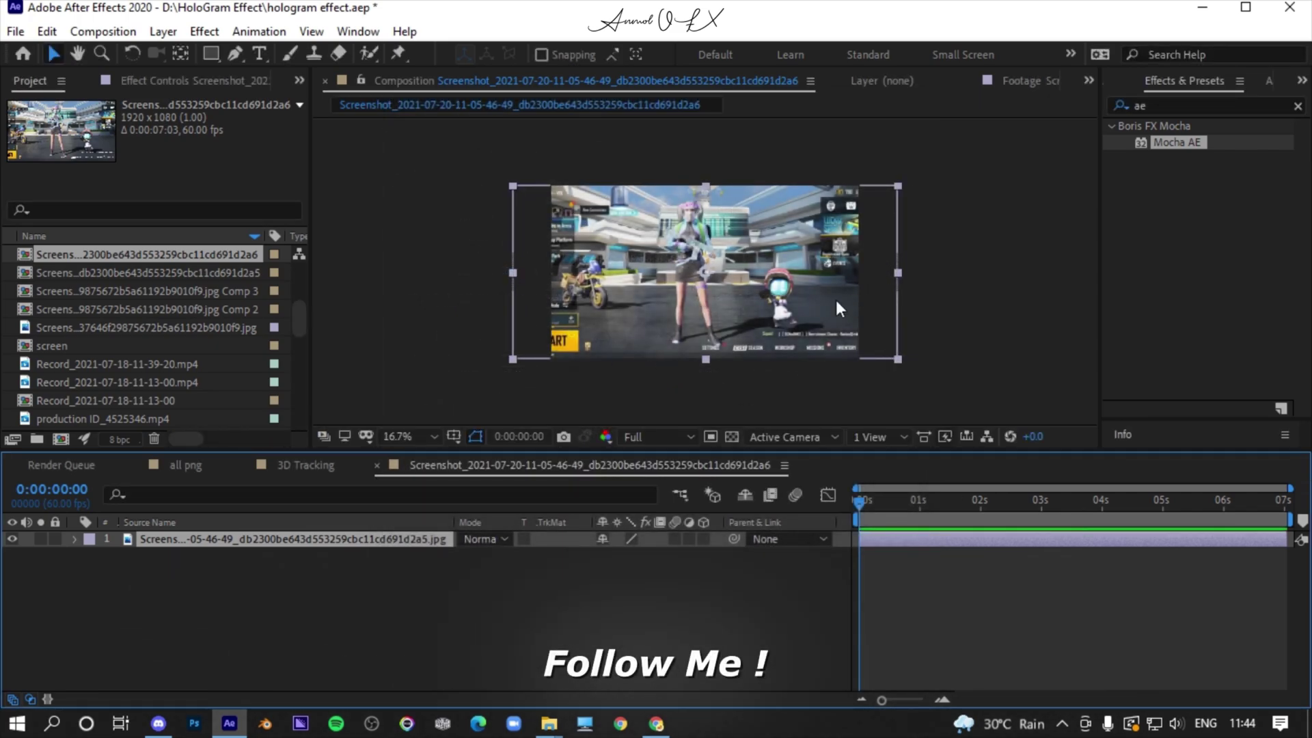
pyautogui.press('s')
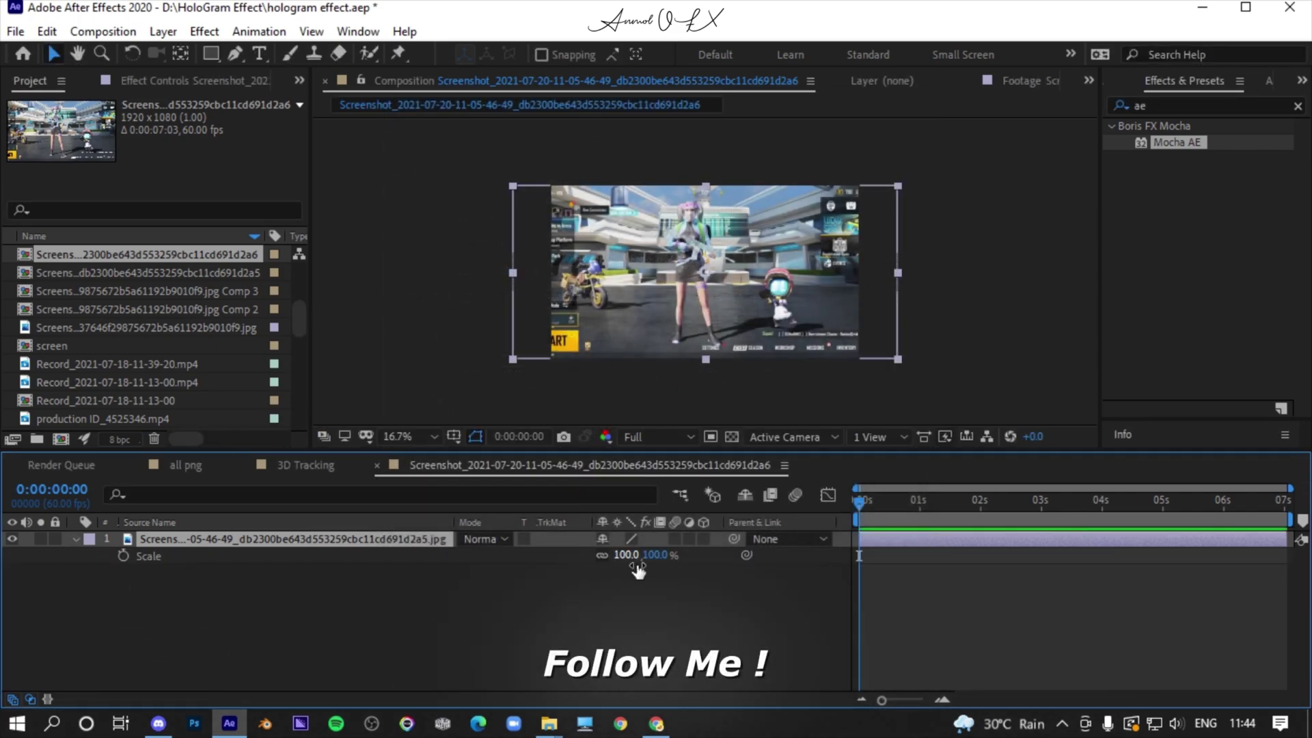
pyautogui.moveTo(637, 569); pyautogui.dragTo(621, 566)
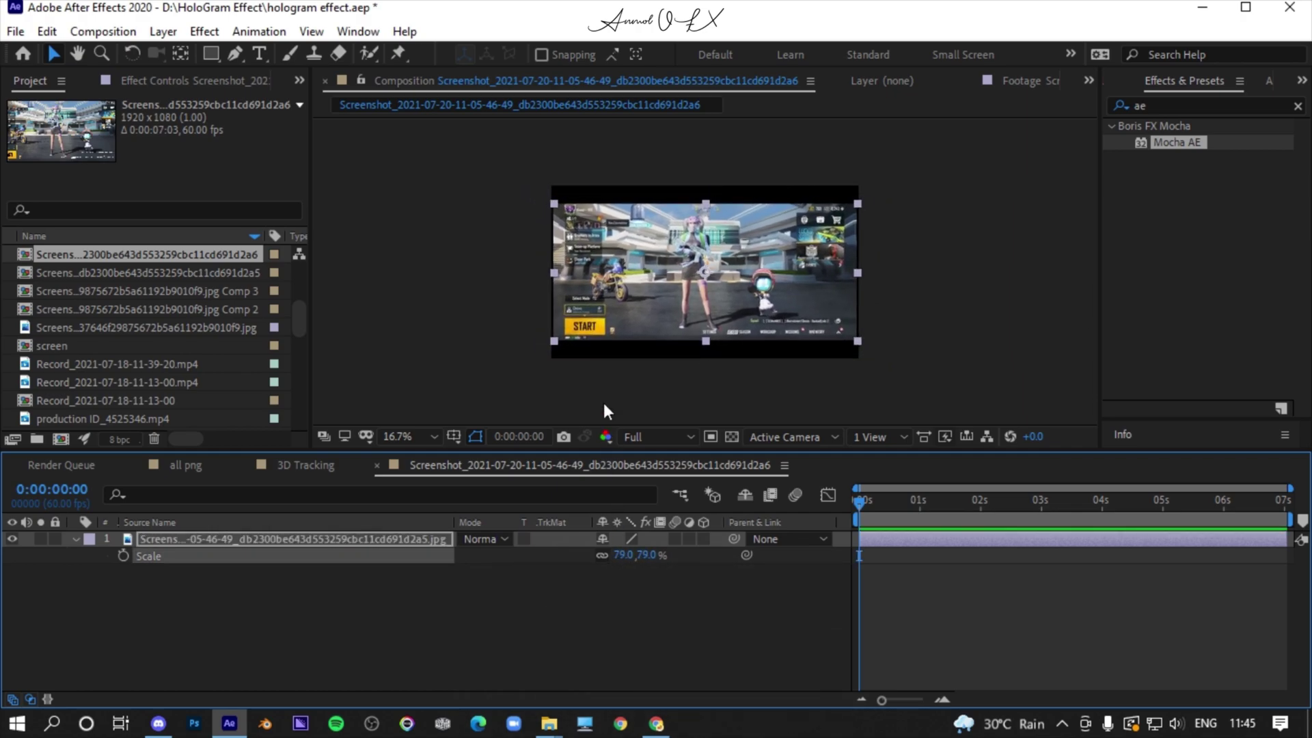
pyautogui.click(558, 601)
# Step: Fit the screenshot image layer to the composition with the Fit to Comp transform
pyautogui.click(404, 544)
pyautogui.rightClick(404, 542)
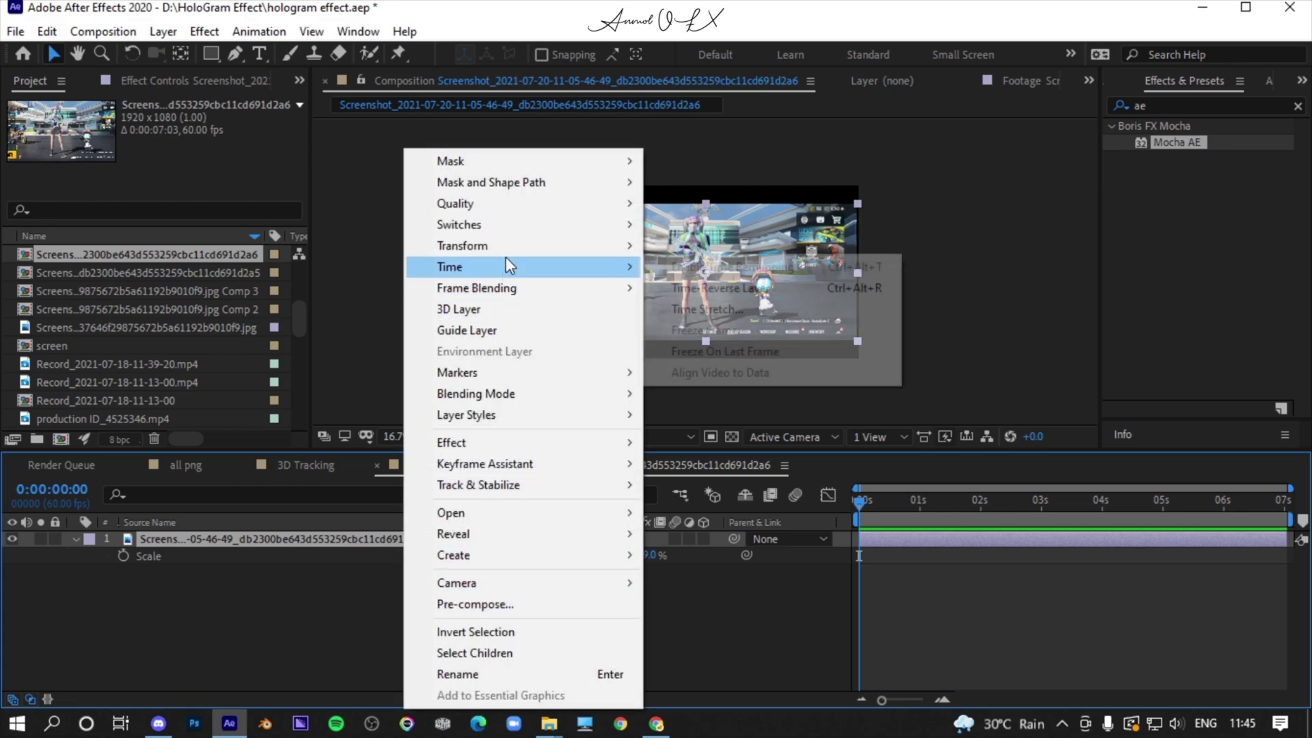
pyautogui.moveTo(507, 255)
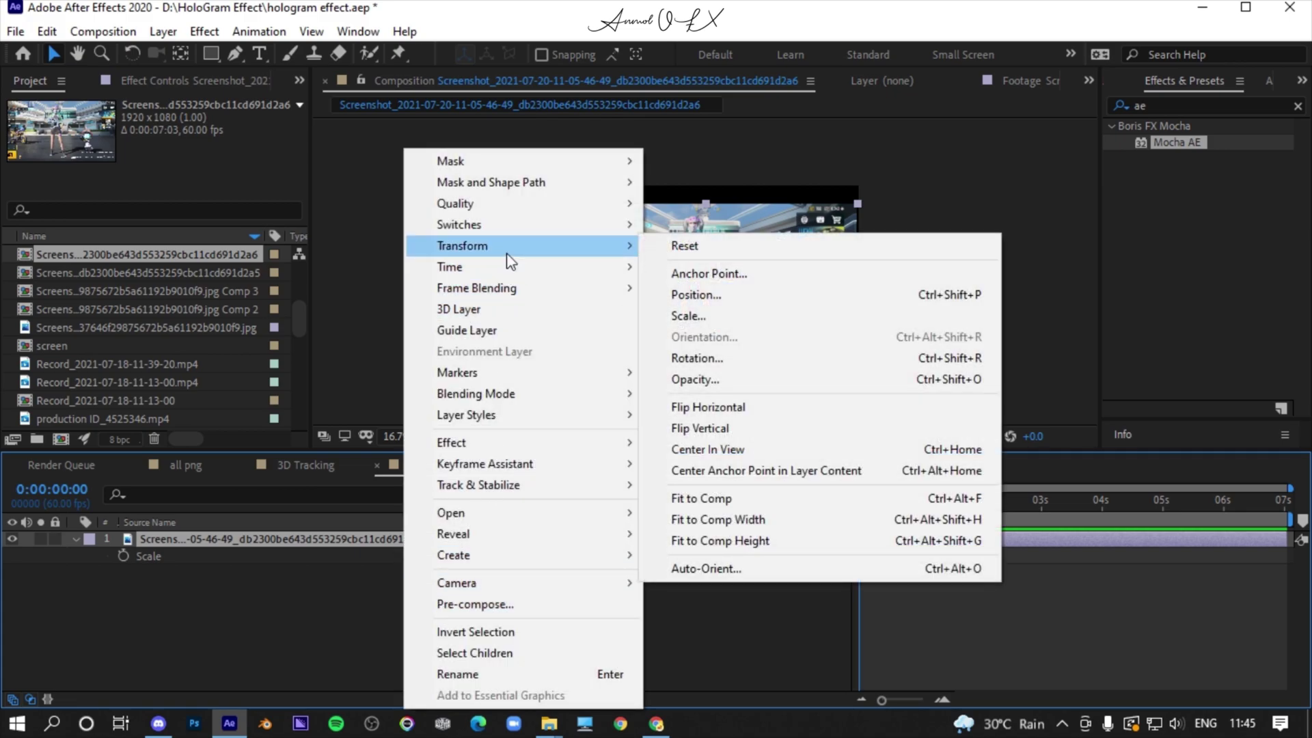
pyautogui.click(705, 502)
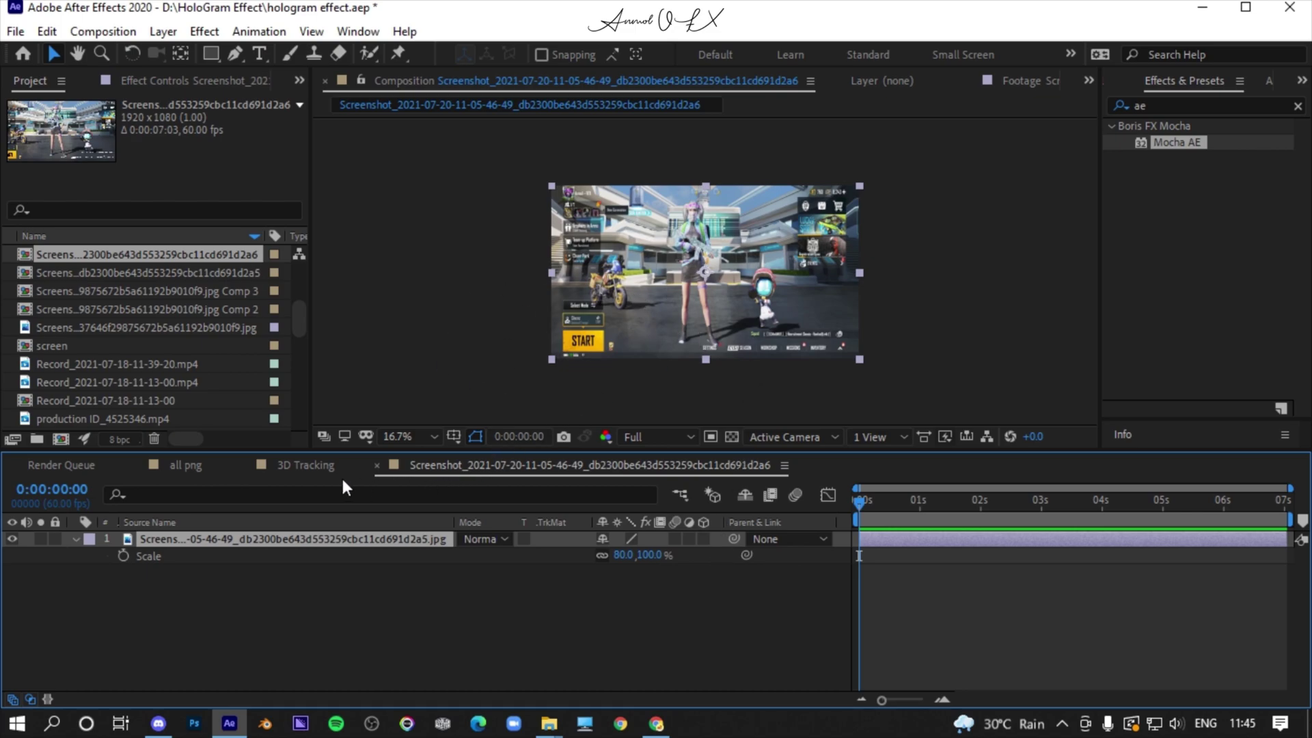
# Step: Place the resized screenshot composition above Comp 1.avi in the 3D Tracking composition and apply the Corner Pin effect to it
pyautogui.click(285, 469)
pyautogui.moveTo(134, 256); pyautogui.dragTo(163, 536)
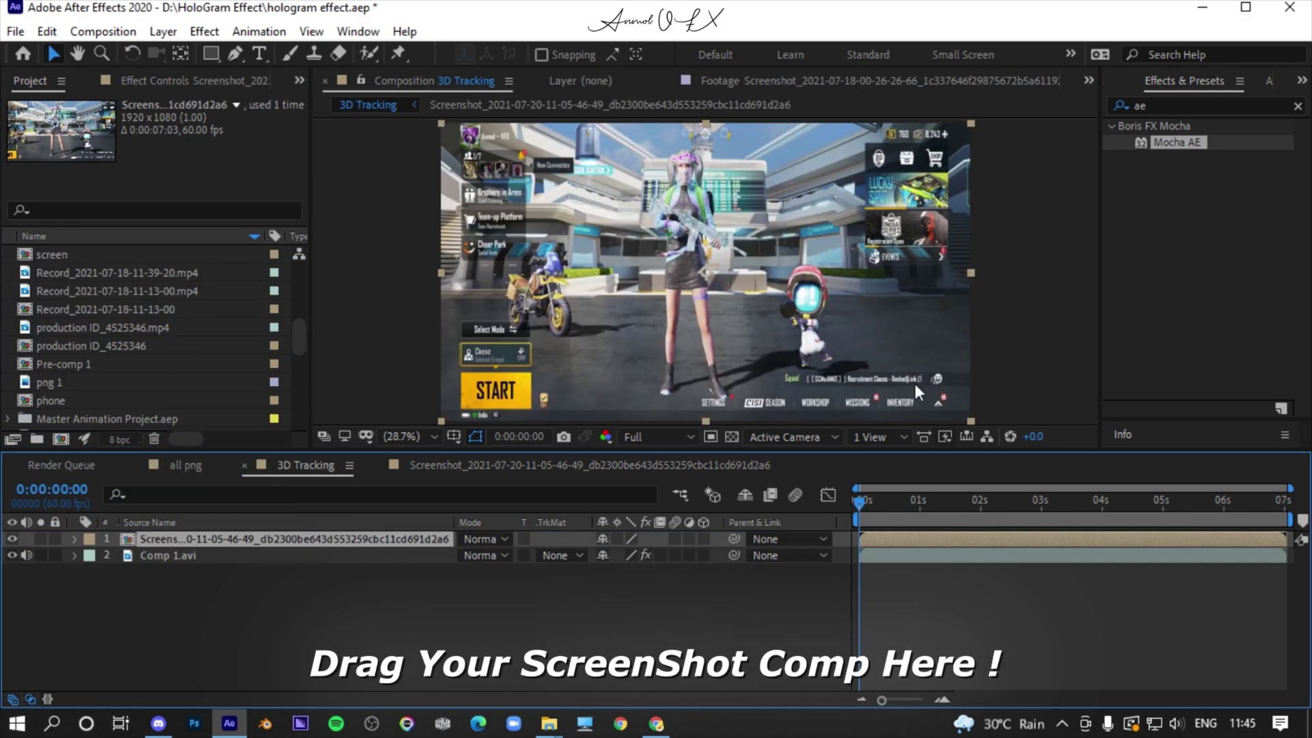
pyautogui.click(1110, 110)
pyautogui.write('c')
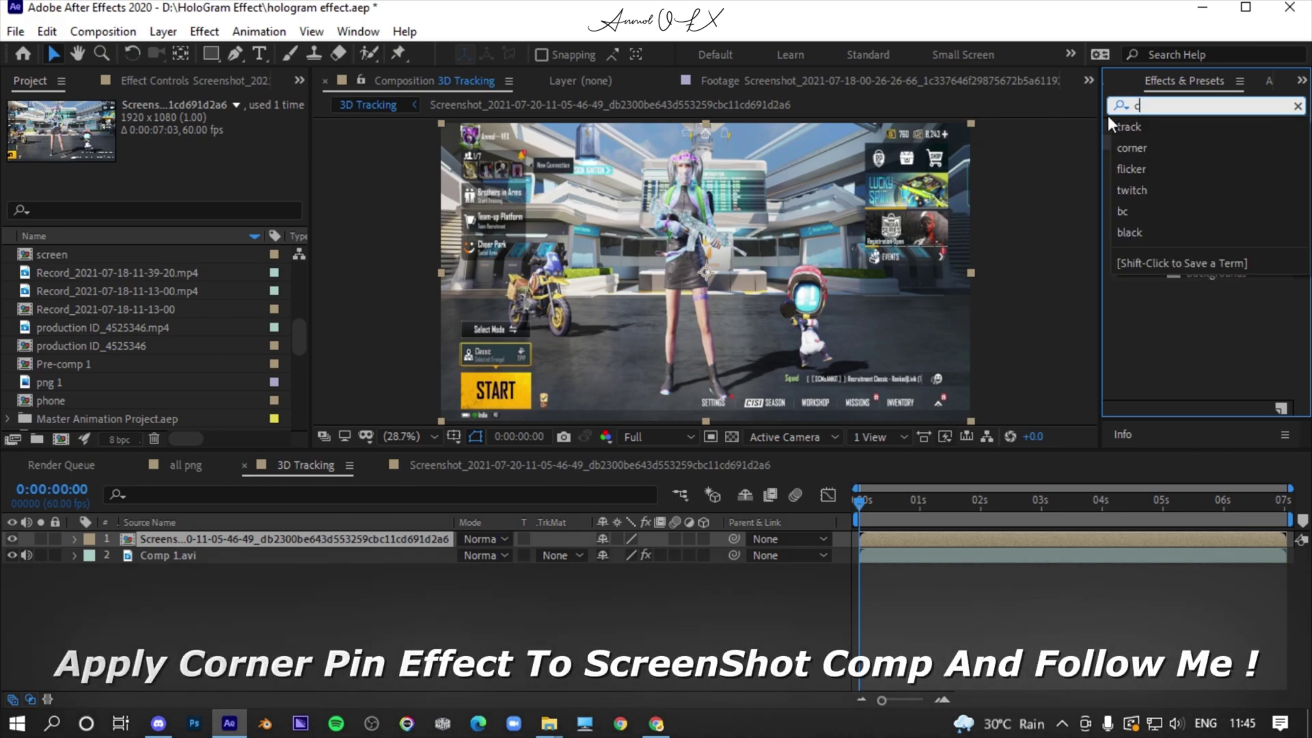
pyautogui.write('orner')
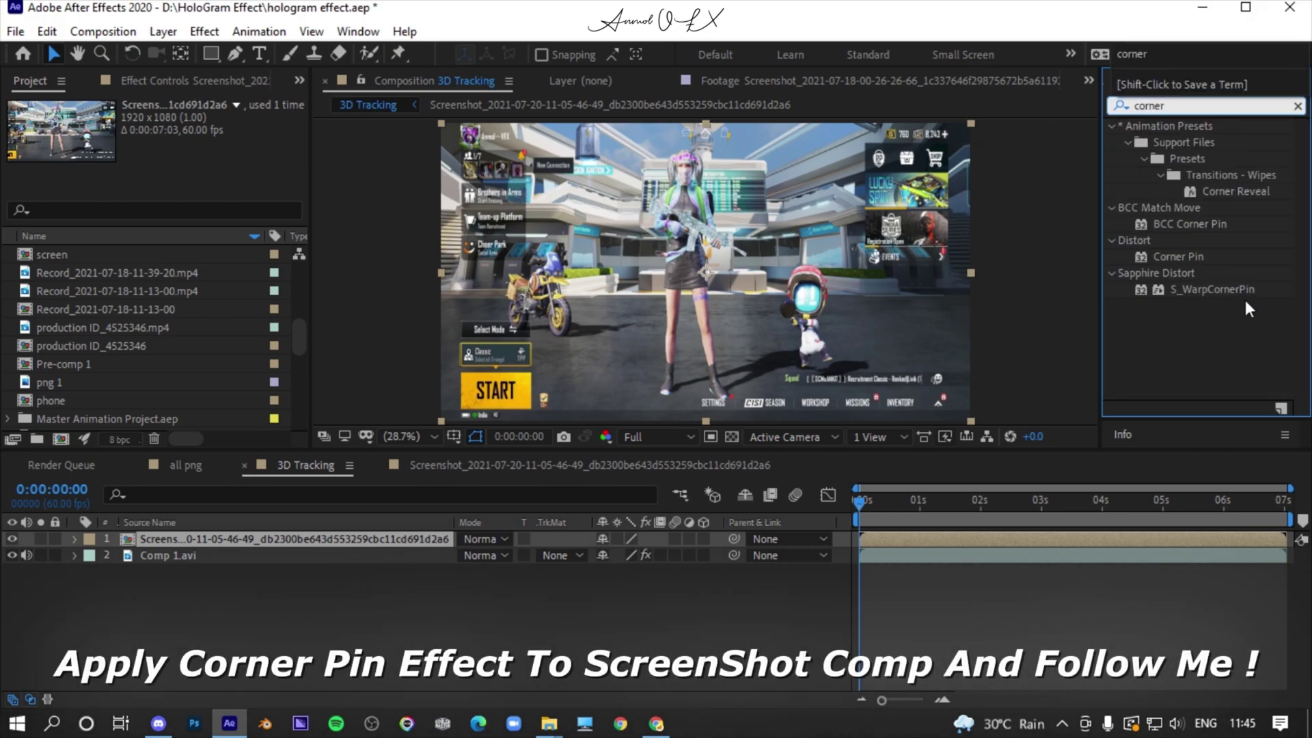
pyautogui.moveTo(1180, 257); pyautogui.dragTo(1129, 535)
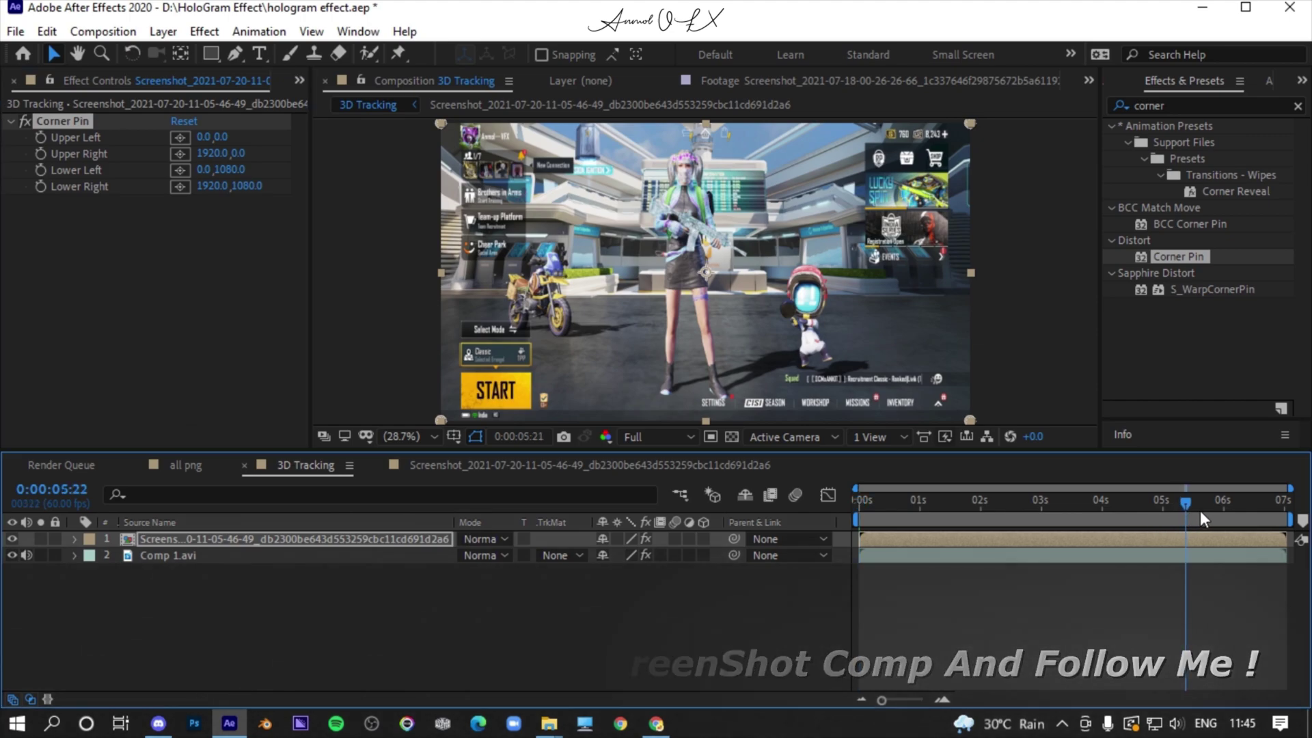
# Step: On the last frame, pin the screenshot's upper-left, upper-right, lower-left and lower-right corners to the phone screen's upper-right, lower-right, upper-left and lower-left corners
pyautogui.moveTo(1200, 506); pyautogui.dragTo(1288, 503)
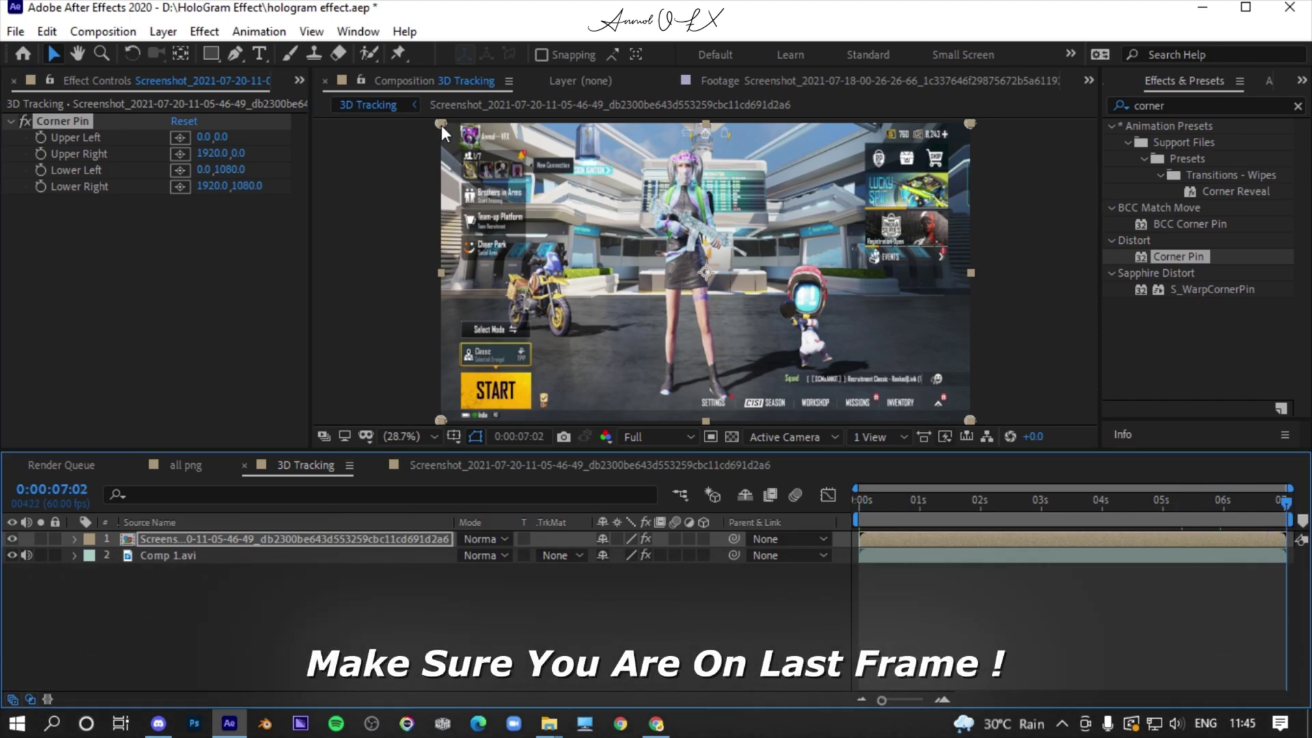
pyautogui.moveTo(442, 122); pyautogui.dragTo(716, 172)
pyautogui.moveTo(971, 122); pyautogui.dragTo(744, 383)
pyautogui.moveTo(448, 418); pyautogui.dragTo(621, 182)
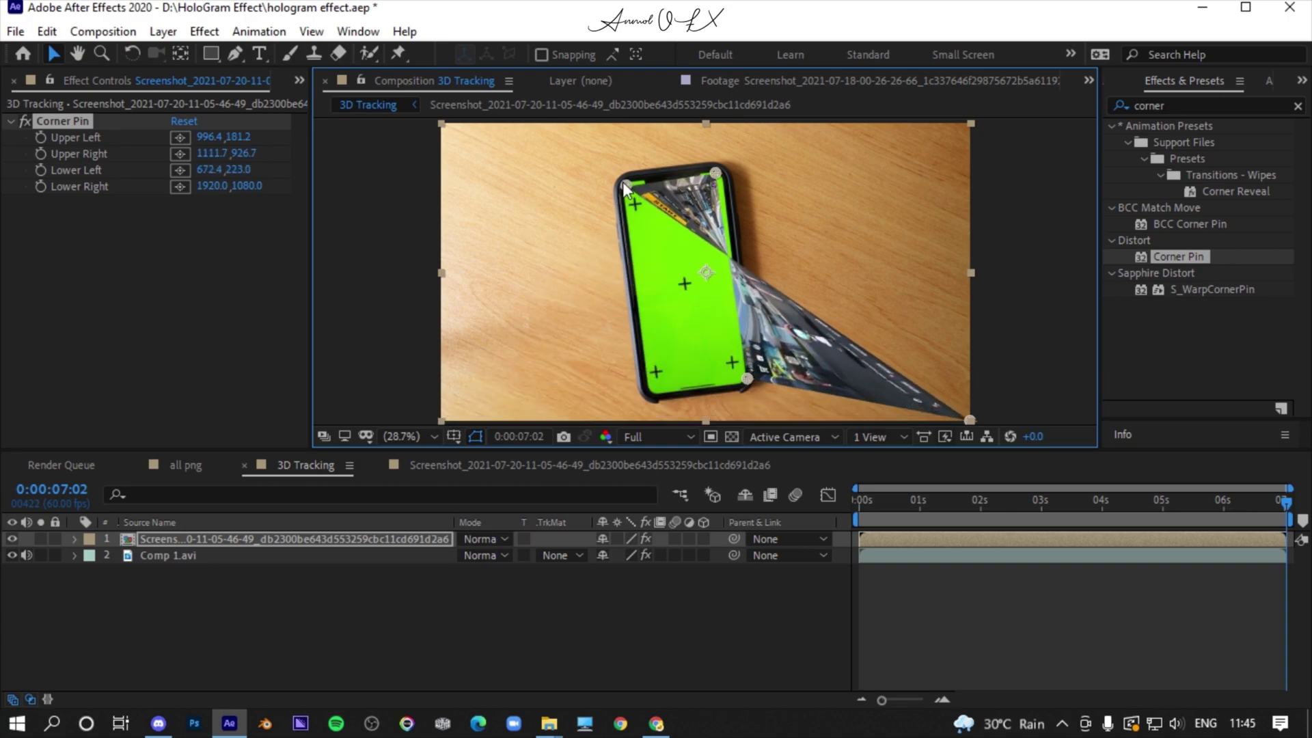
pyautogui.moveTo(971, 418); pyautogui.dragTo(646, 405)
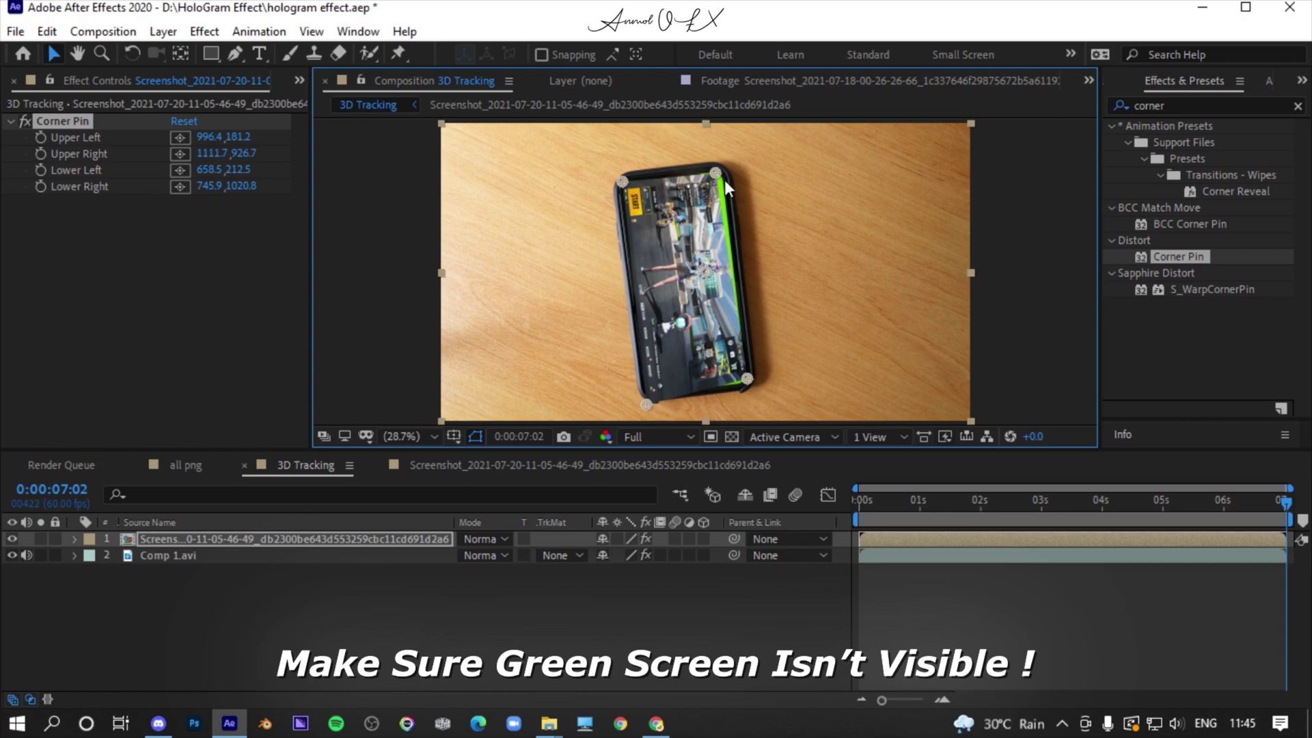
# Step: Fine-tune the Corner Pin to hide the green: upper left about 1028, 167; upper right 1115, 944; lower left 652, 202; lower right 746, 993
pyautogui.moveTo(715, 171); pyautogui.dragTo(721, 172)
pyautogui.moveTo(723, 170); pyautogui.dragTo(723, 166)
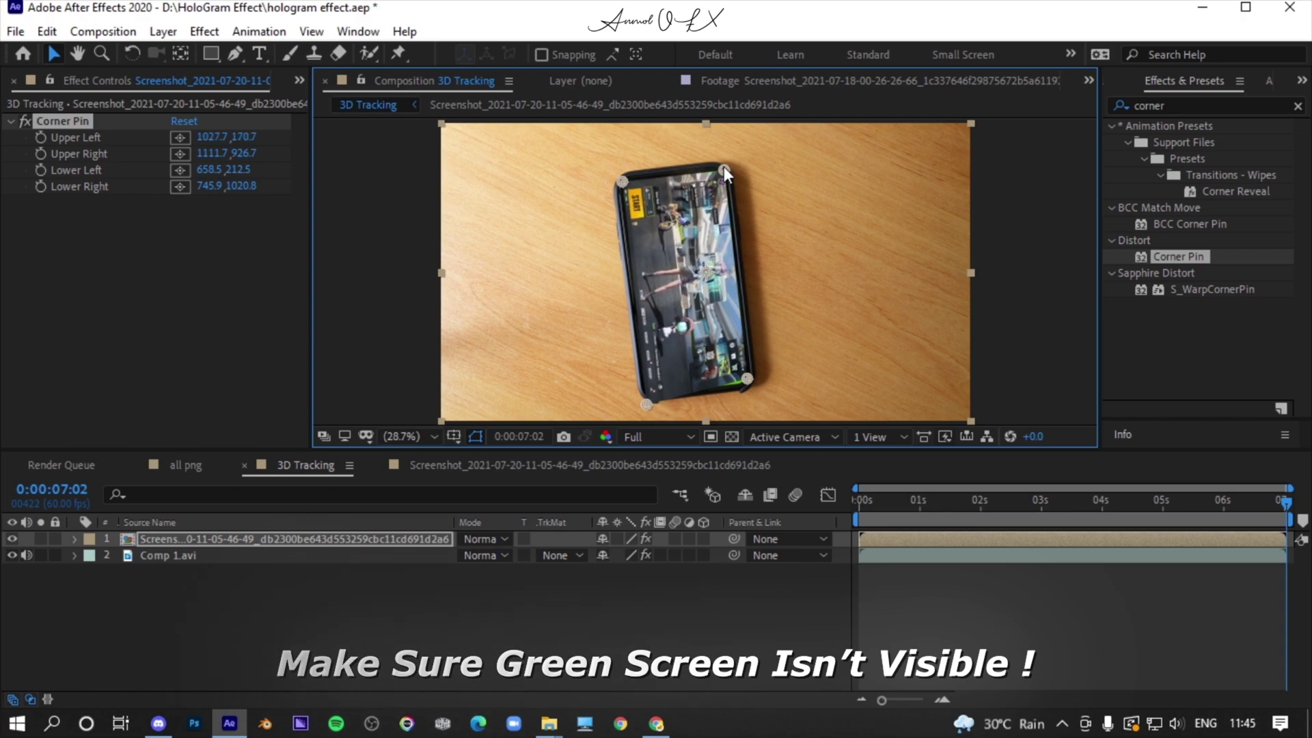
pyautogui.moveTo(626, 182); pyautogui.dragTo(625, 178)
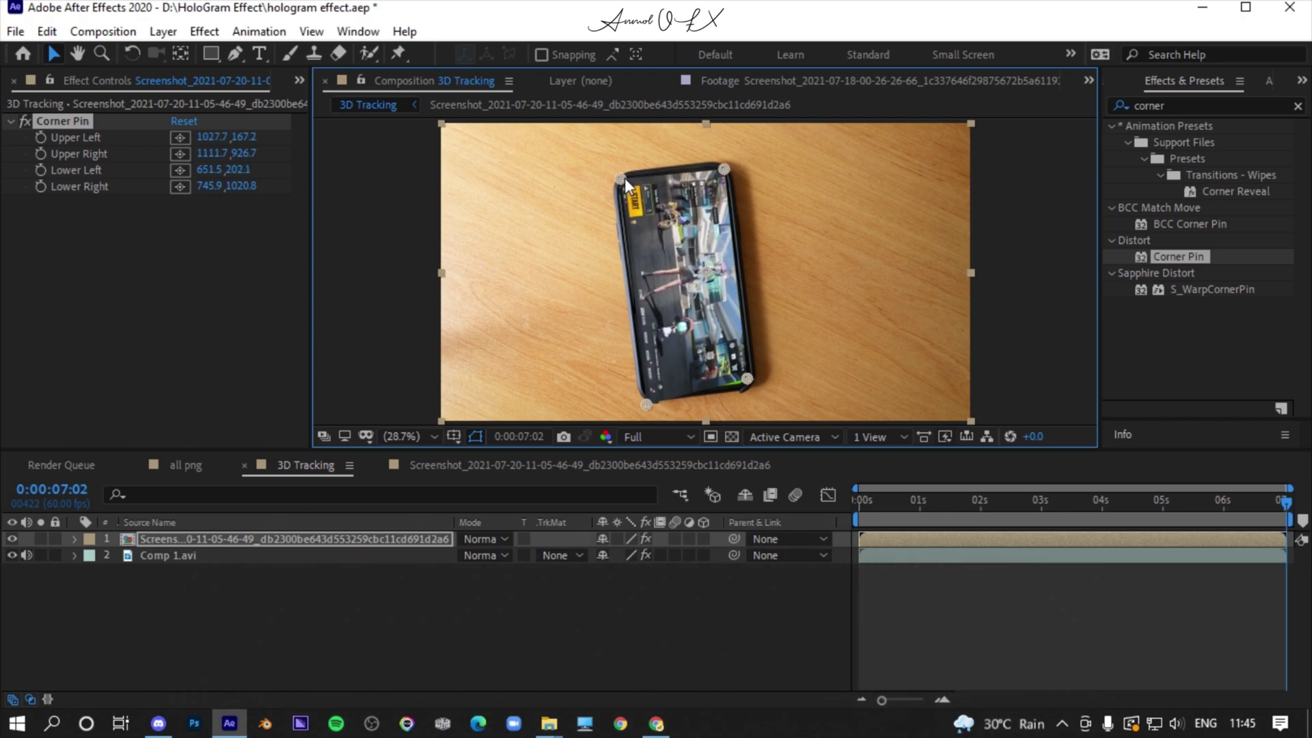
pyautogui.moveTo(648, 395)
pyautogui.mouseDown()
pyautogui.moveTo(648, 409)
pyautogui.moveTo(645, 397)
pyautogui.mouseUp()
pyautogui.moveTo(742, 380); pyautogui.dragTo(745, 384)
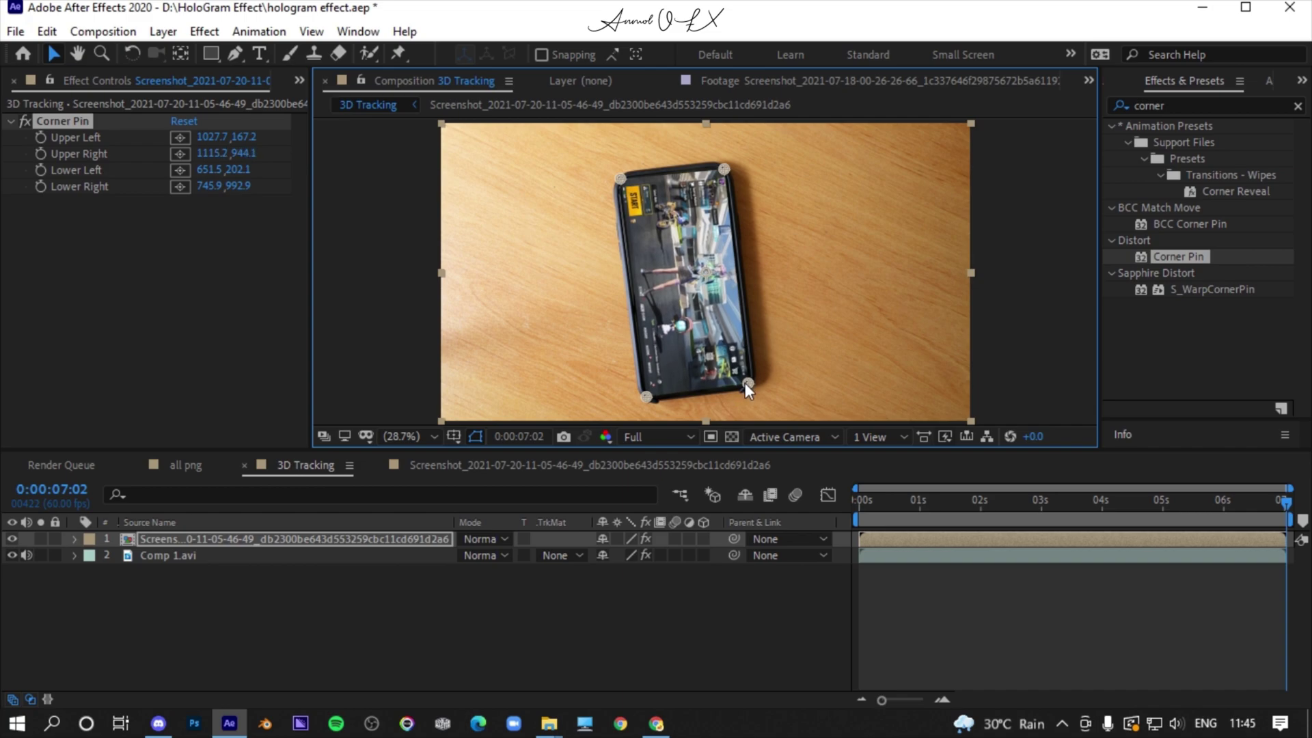
pyautogui.click(694, 593)
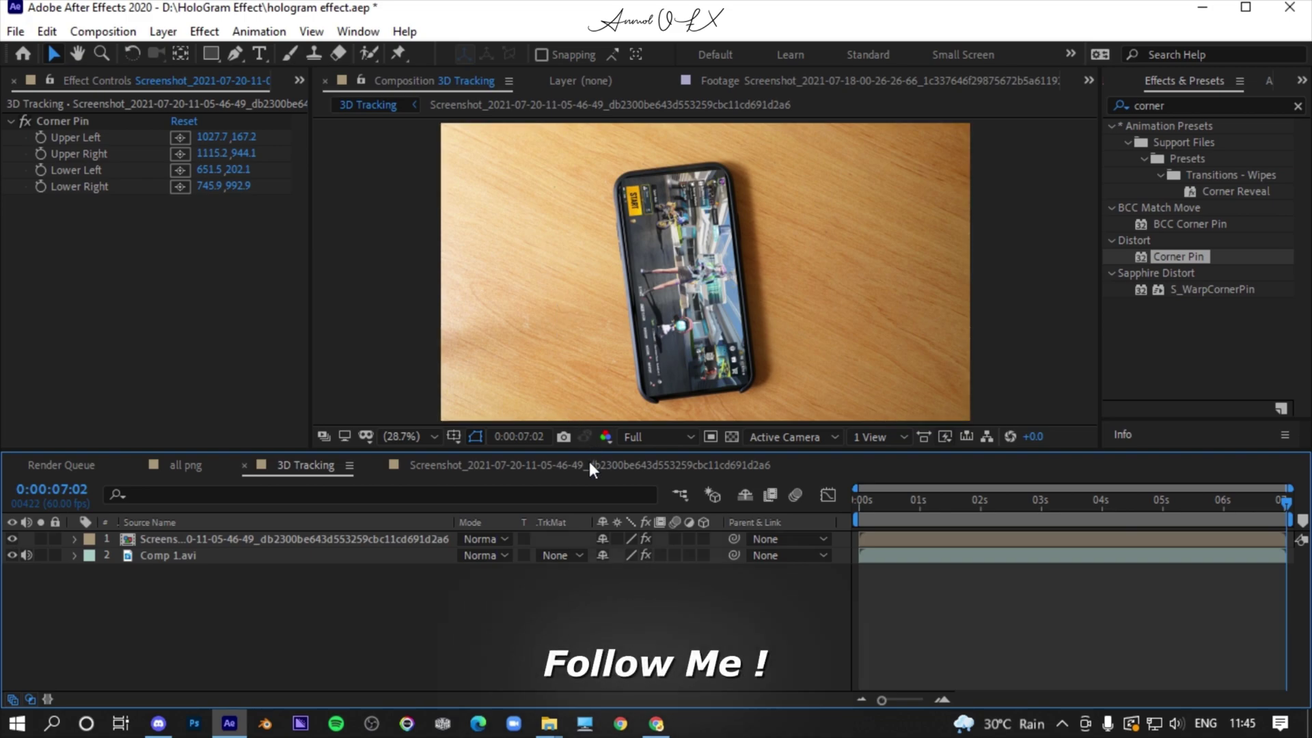
# Step: Create track data from Layer 1 in the Mocha AE effect on the Comp 1.avi layer
pyautogui.click(213, 559)
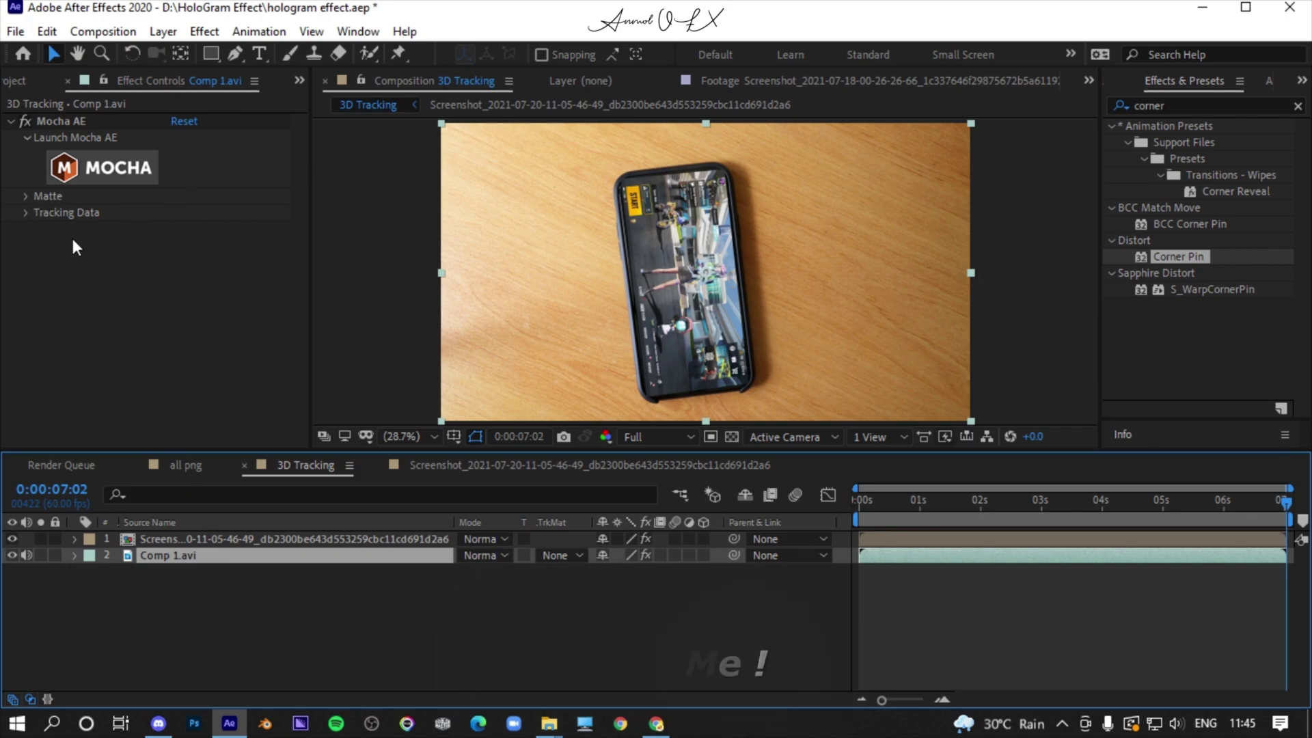
pyautogui.click(26, 213)
pyautogui.click(233, 205)
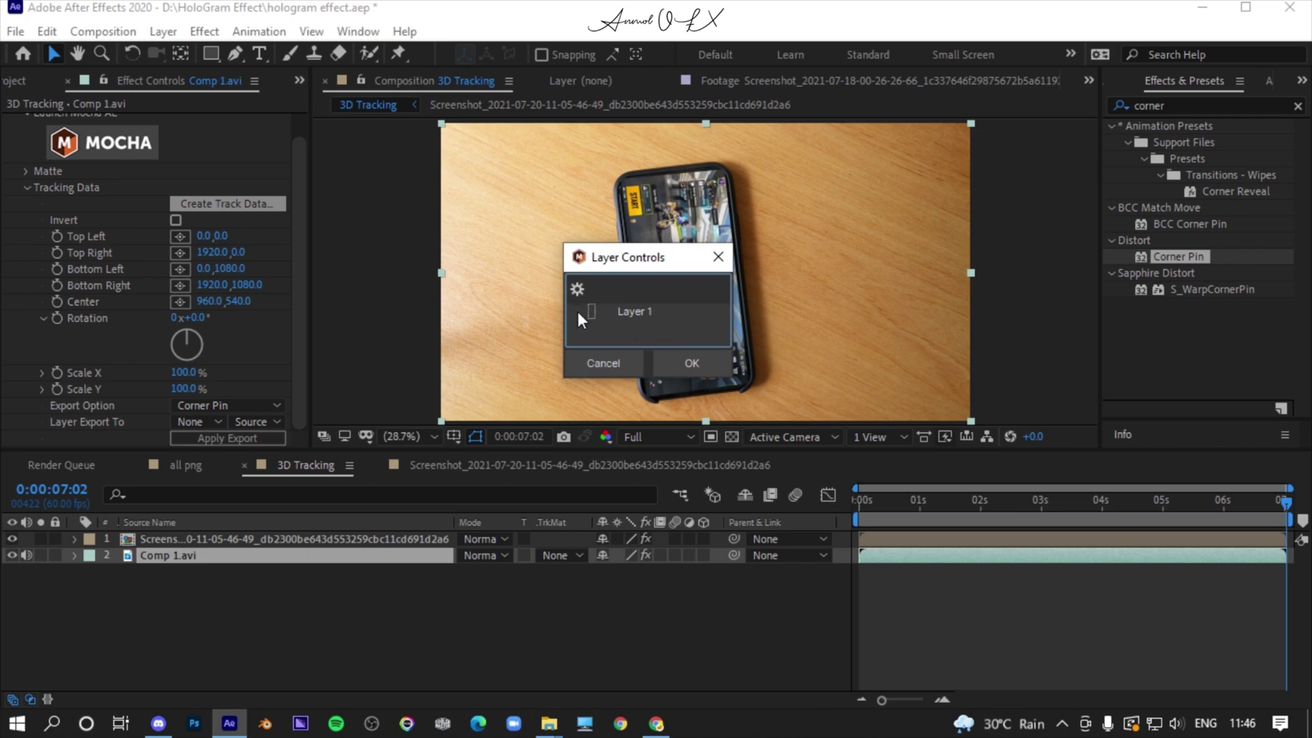
pyautogui.click(707, 371)
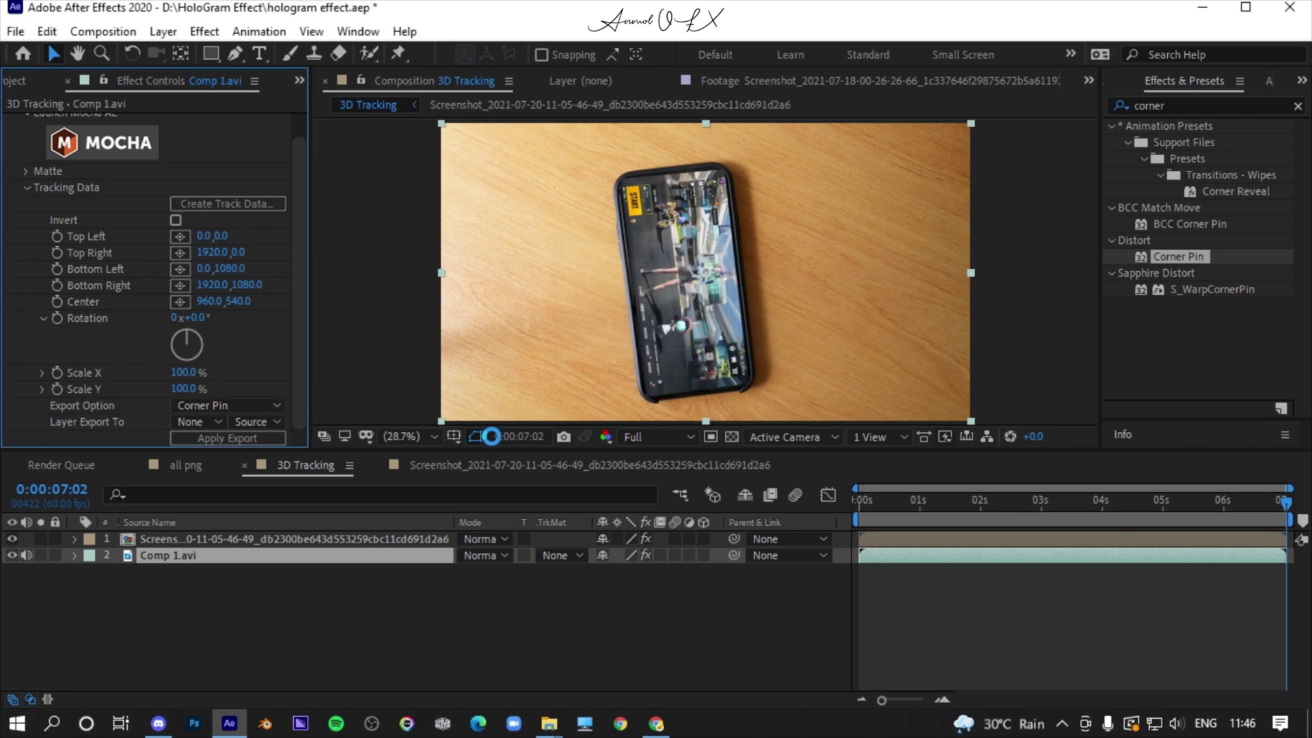
# Step: Export the Mocha track to the screenshot layer as Corner Pin (Support Motion Blur) and preview the tracked result
pyautogui.click(266, 406)
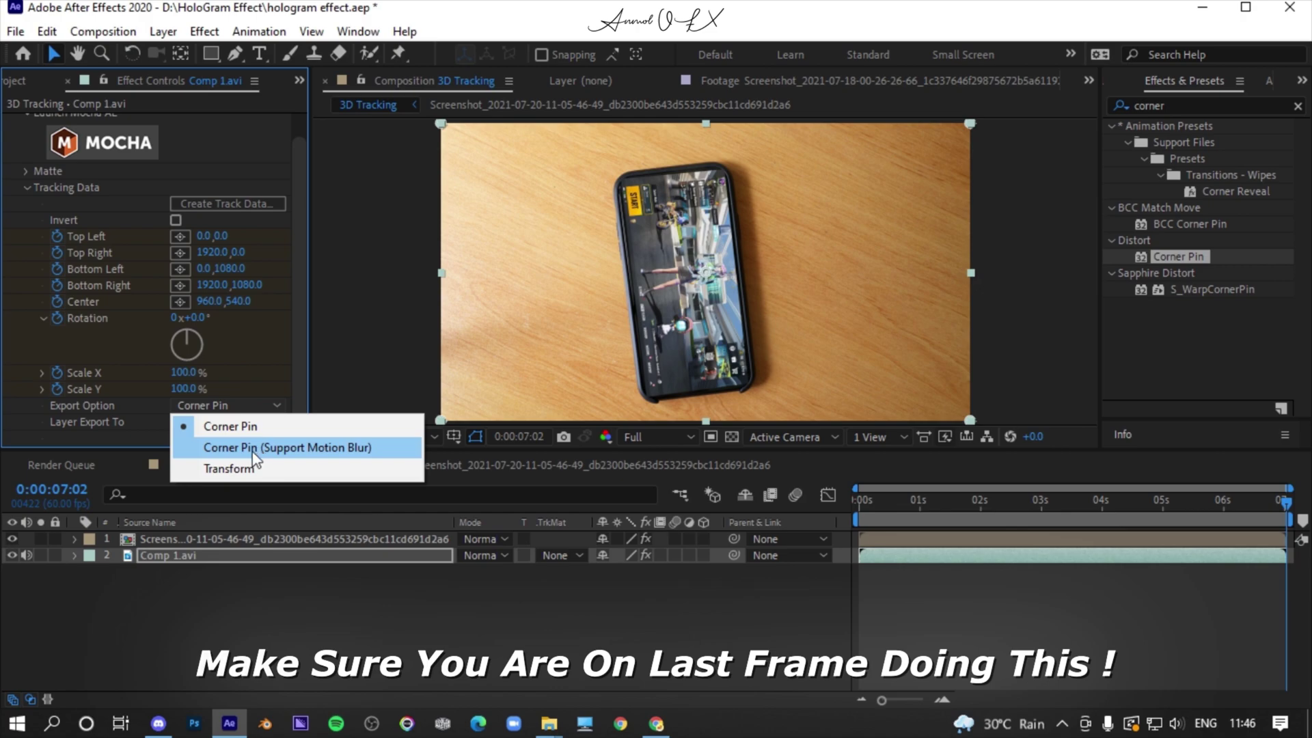
pyautogui.click(313, 454)
pyautogui.click(199, 421)
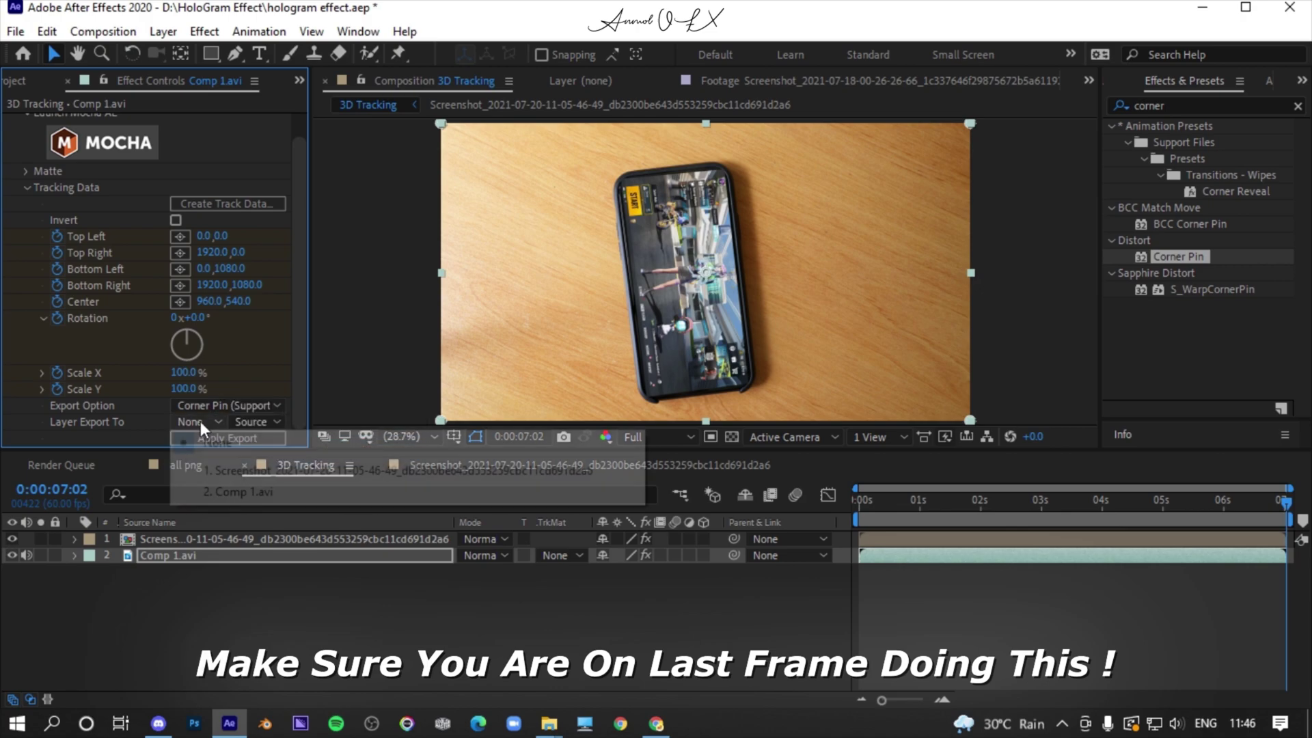
pyautogui.click(211, 462)
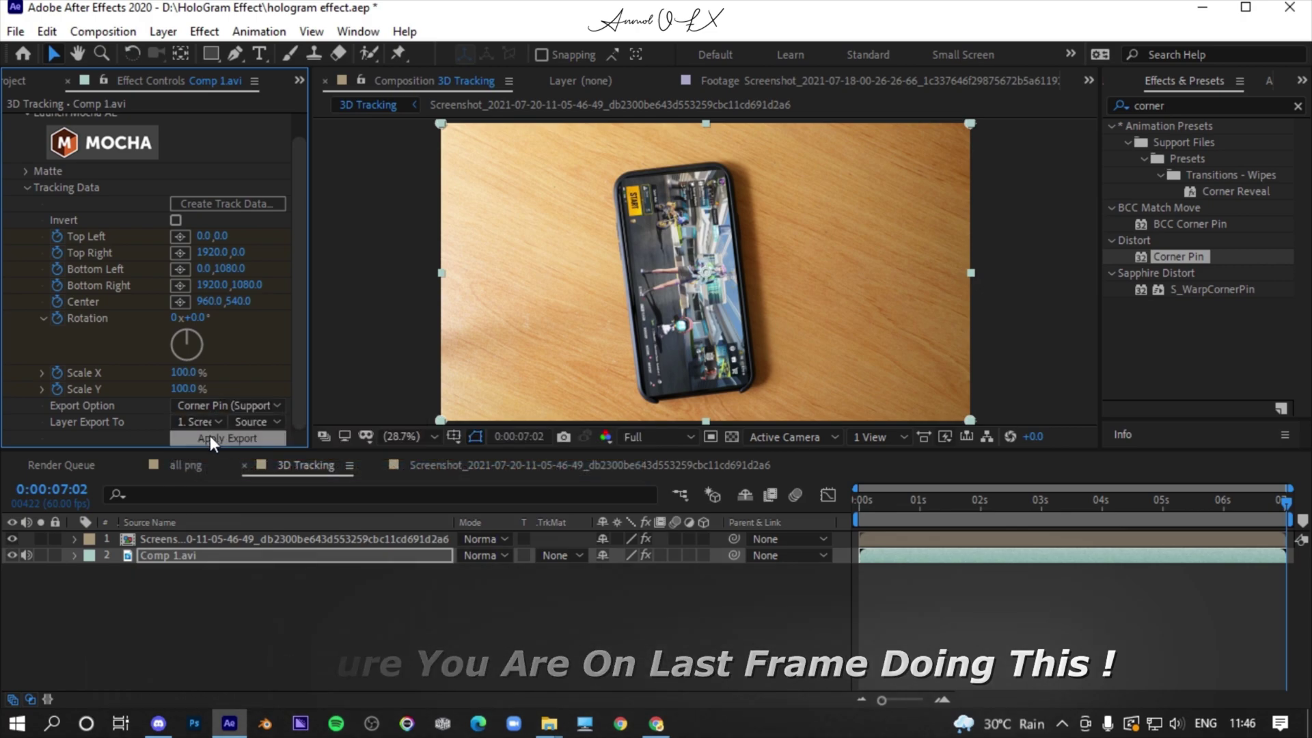
pyautogui.click(210, 436)
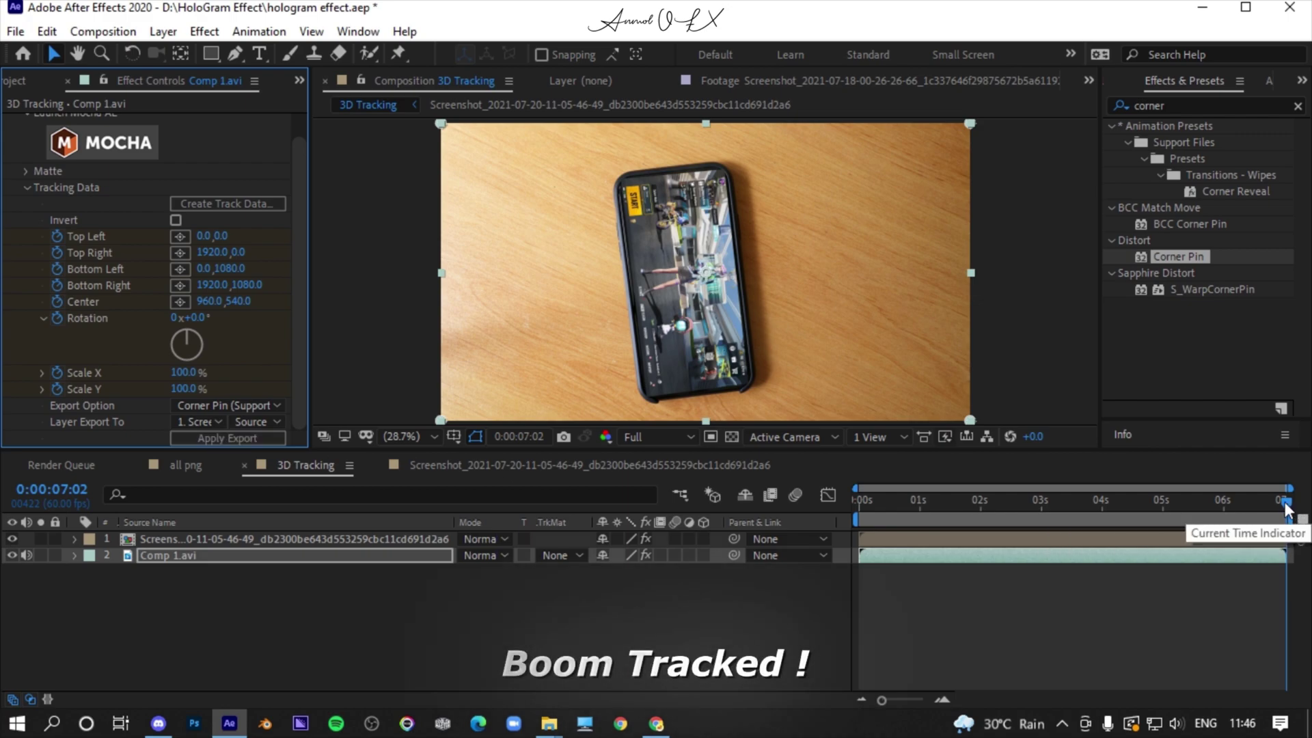
pyautogui.moveTo(1285, 509)
pyautogui.mouseDown()
pyautogui.moveTo(839, 529)
pyautogui.moveTo(1287, 519)
pyautogui.mouseUp()
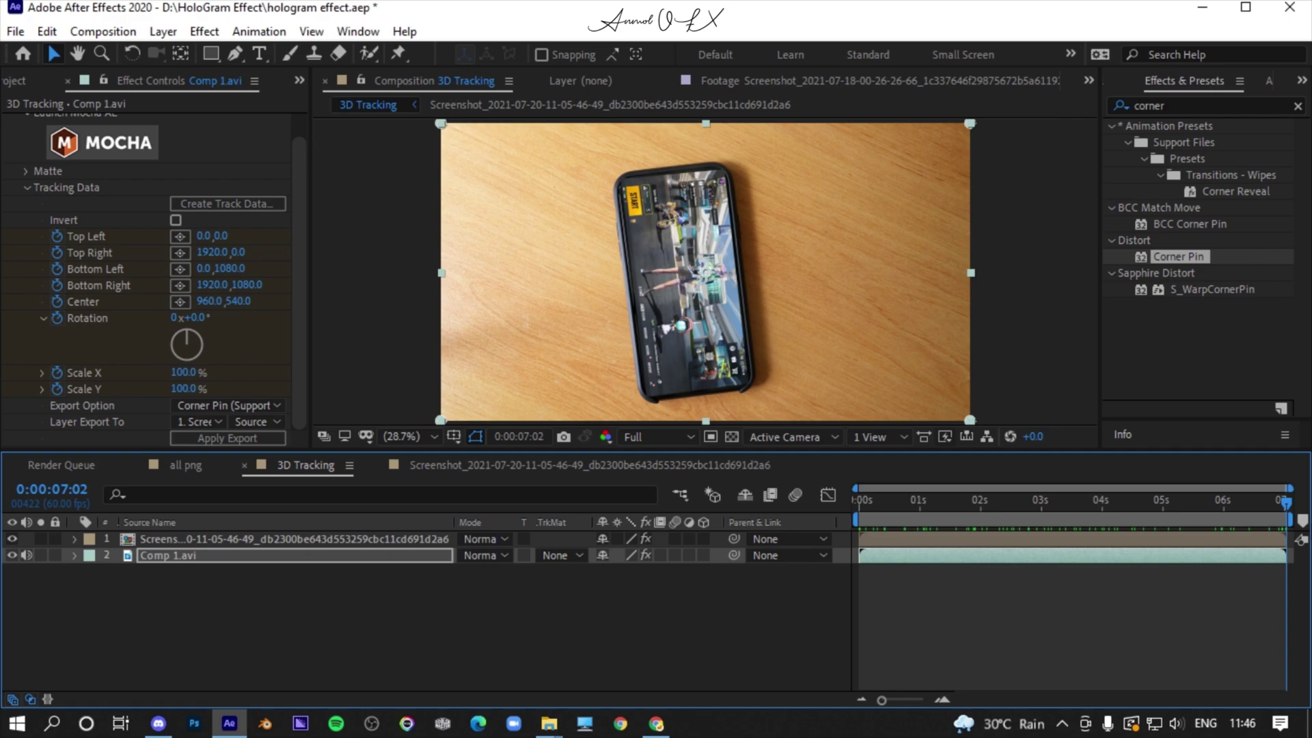
# Step: Hide the screenshot layer and apply the Keylight (1.2) effect to the Comp 1.avi layer
pyautogui.click(624, 619)
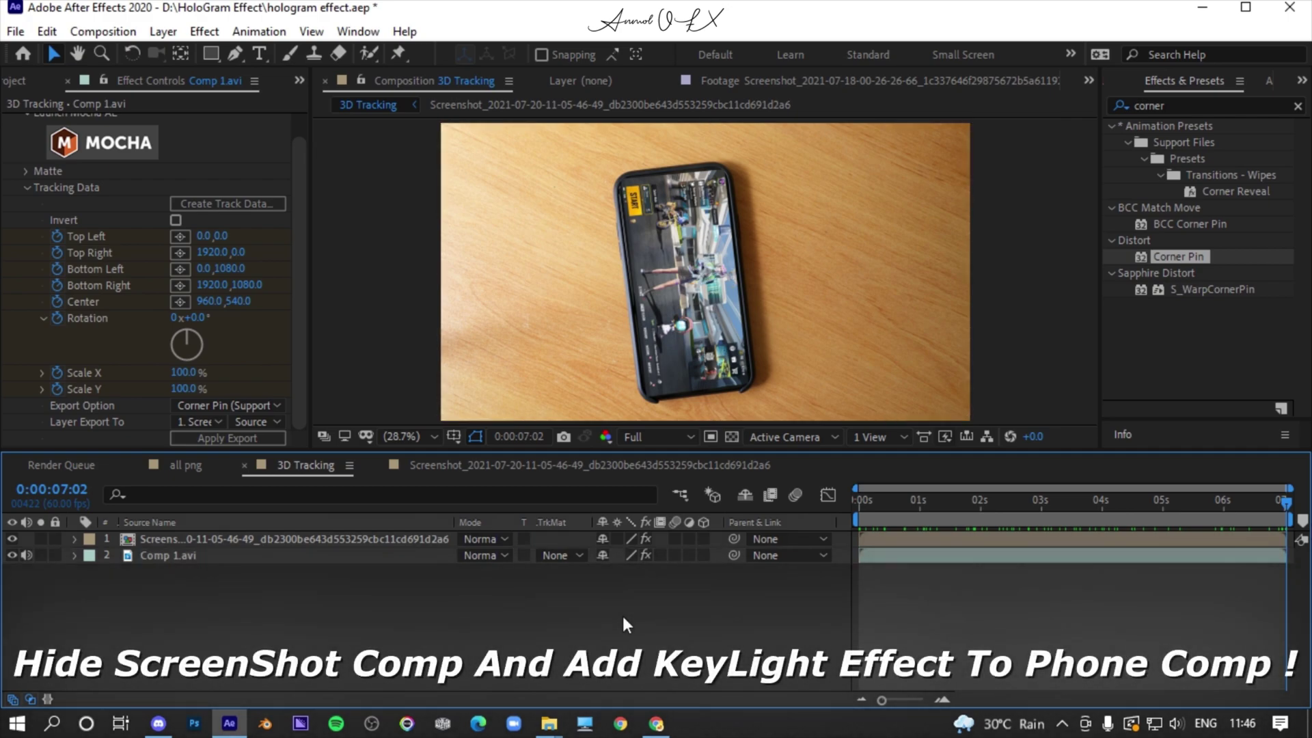
pyautogui.click(11, 539)
pyautogui.click(298, 555)
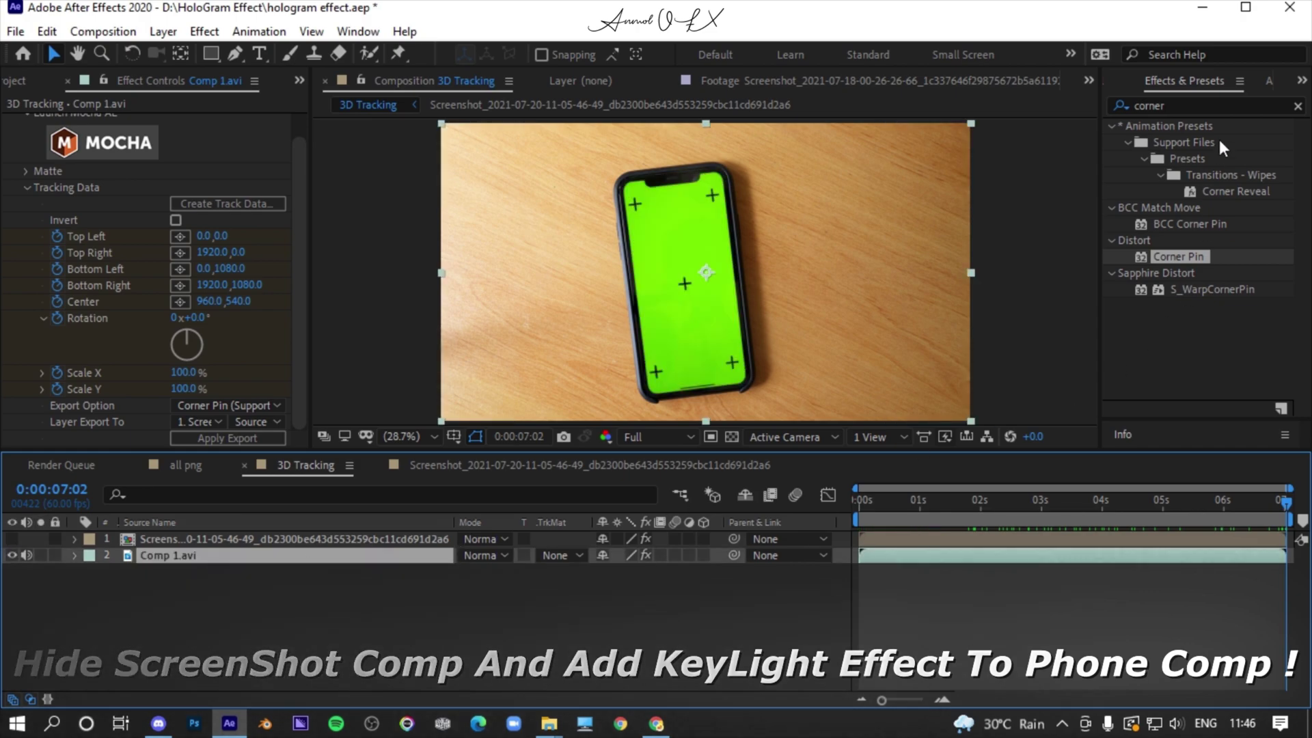
pyautogui.click(1162, 106)
pyautogui.write('keyl')
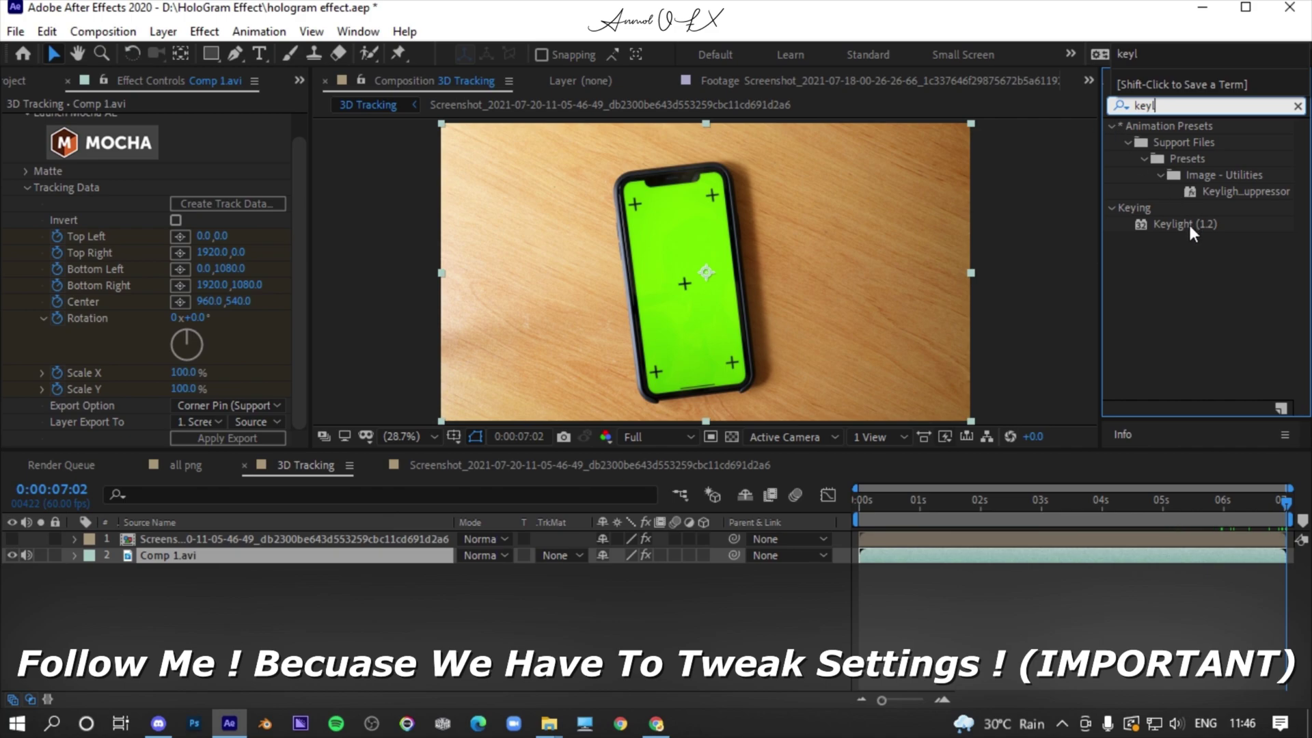
pyautogui.moveTo(1189, 224); pyautogui.dragTo(1027, 551)
# Step: Sample the phone screen's green as Keylight's Screen Colour and switch the effect's view to Screen Matte
pyautogui.click(205, 242)
pyautogui.click(650, 249)
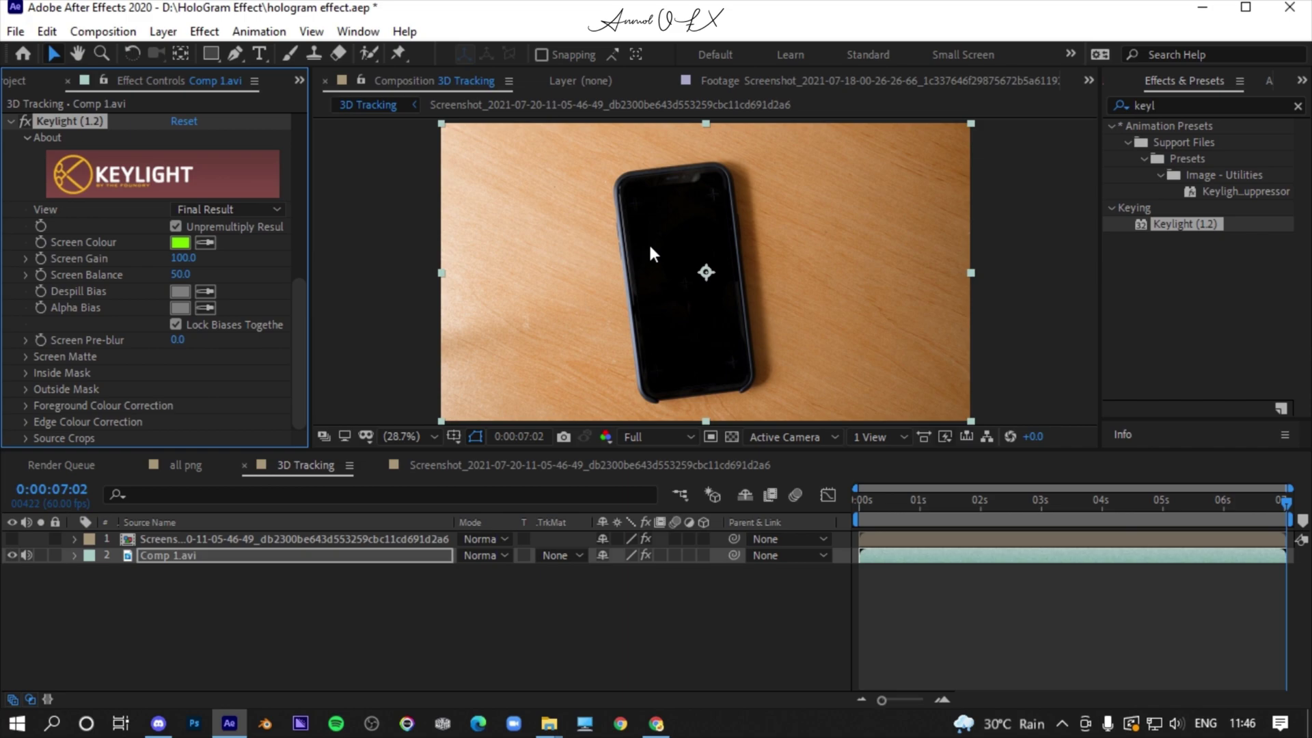
pyautogui.click(268, 205)
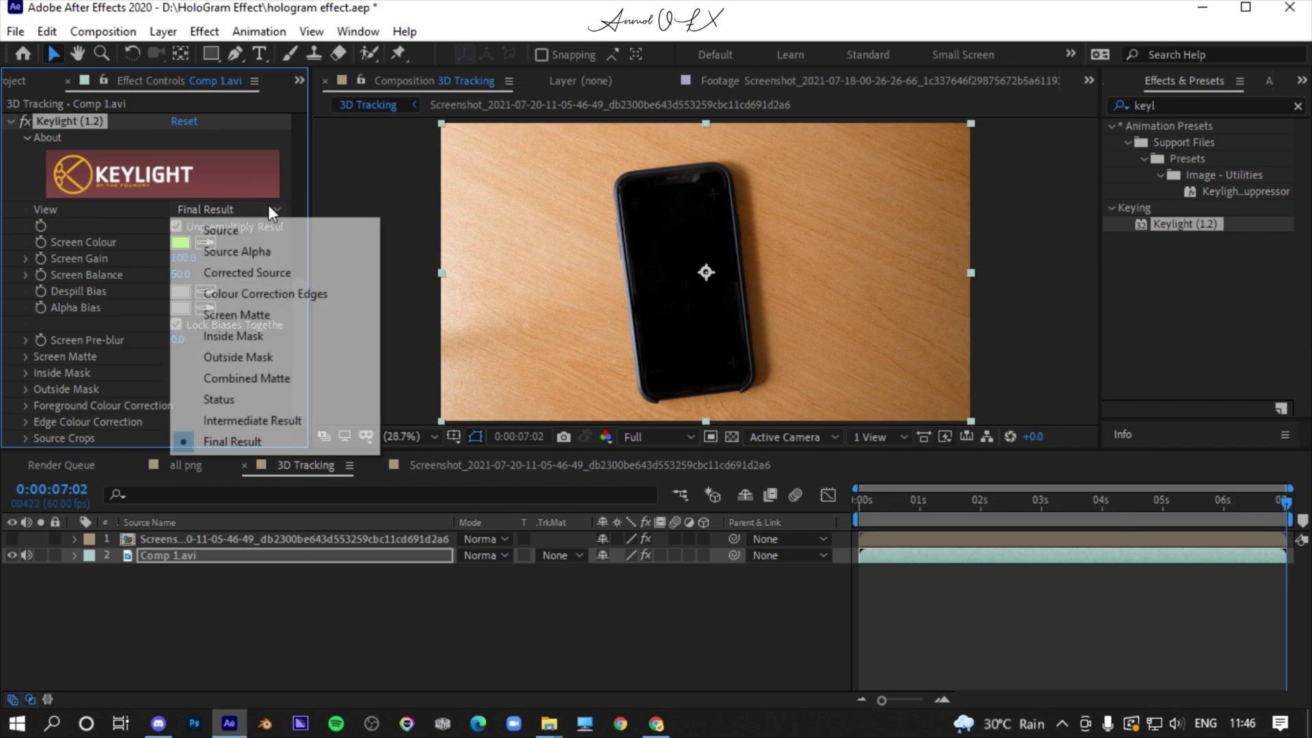
pyautogui.click(347, 312)
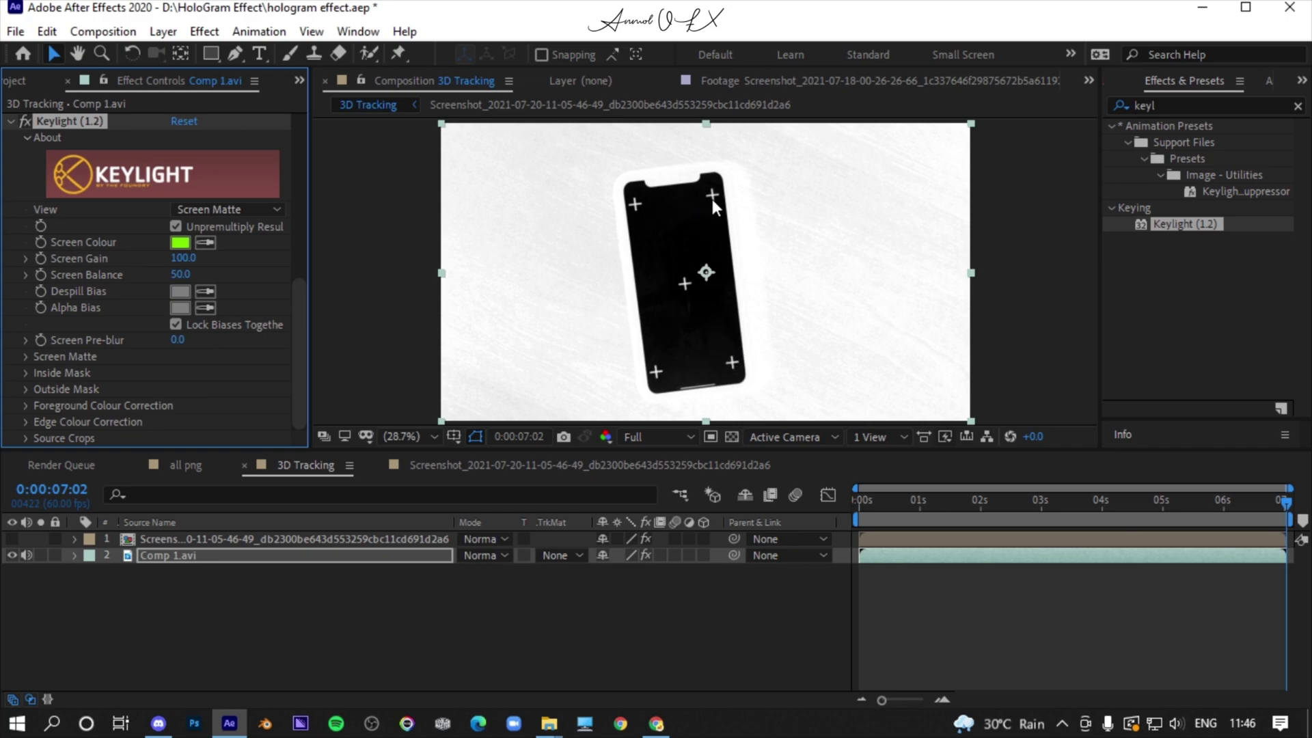
# Step: Set Screen Despot White to 7.4 in Keylight's Screen Matte settings to clear the tracking crosses
pyautogui.click(26, 357)
pyautogui.click(179, 406)
pyautogui.moveTo(181, 410); pyautogui.dragTo(252, 406)
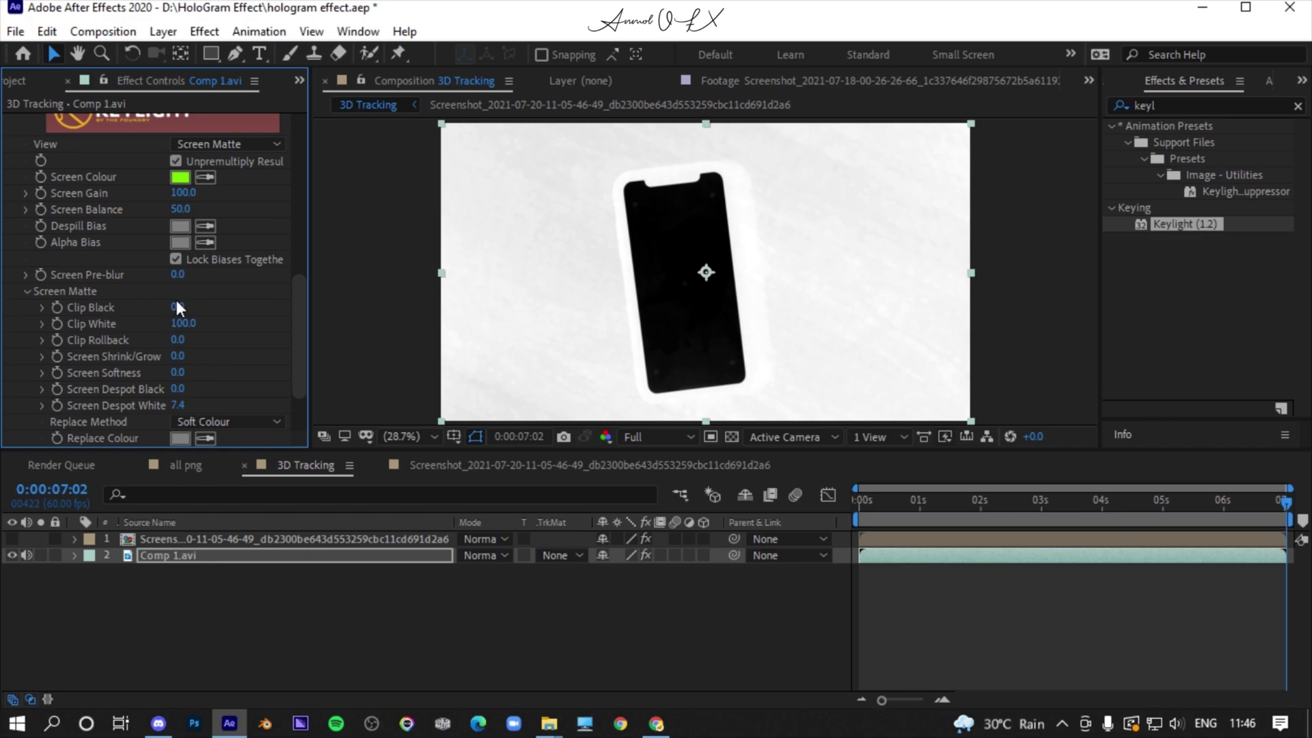
# Step: Set Keylight's View on the Comp 1.avi layer to Final Result
pyautogui.scroll(1, 175, 299)
pyautogui.click(206, 192)
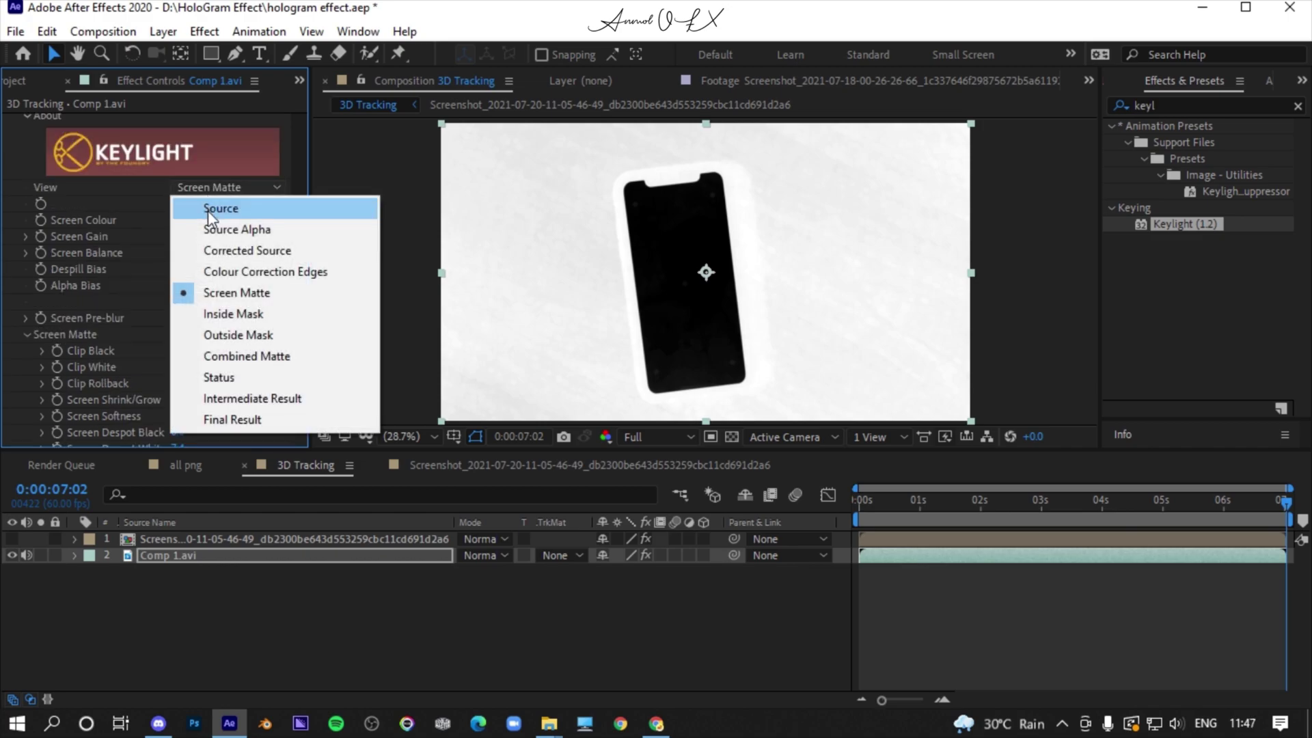
pyautogui.click(211, 421)
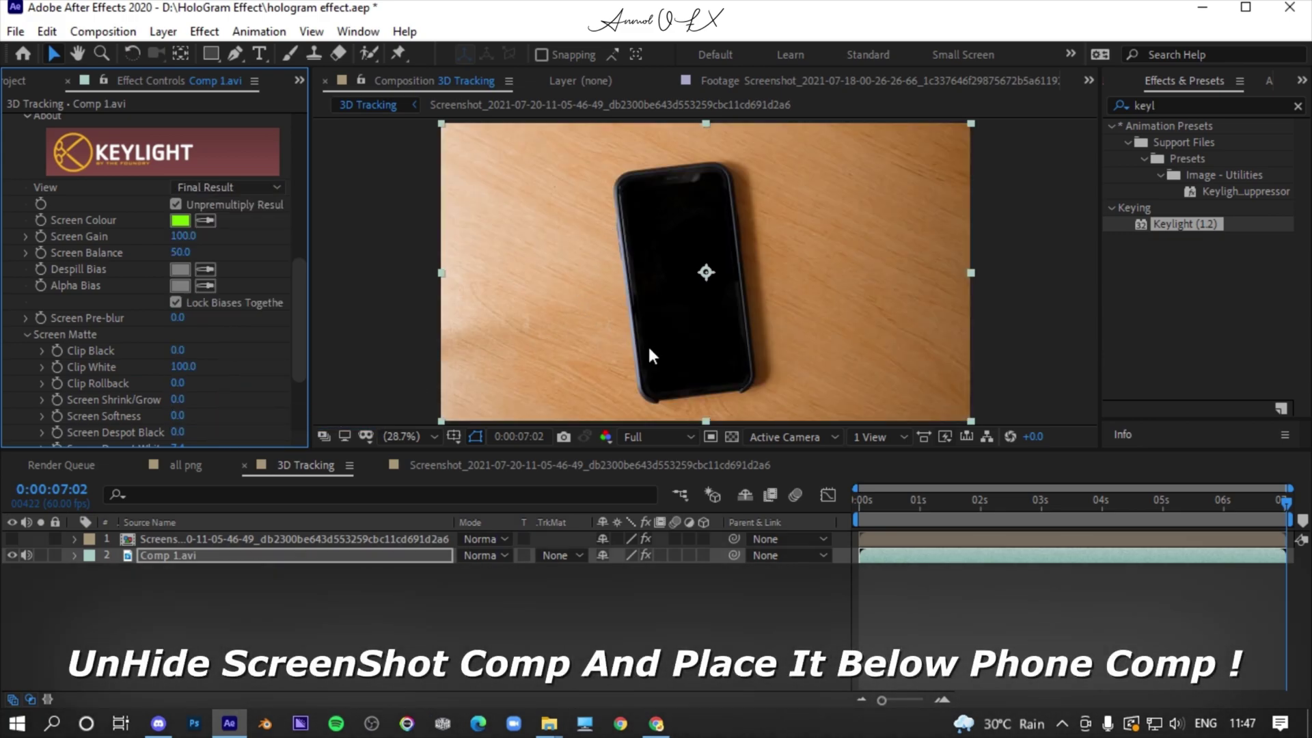
# Step: Unhide the screenshot layer, place it below Comp 1.avi, and return the current time to the composition's start
pyautogui.click(11, 539)
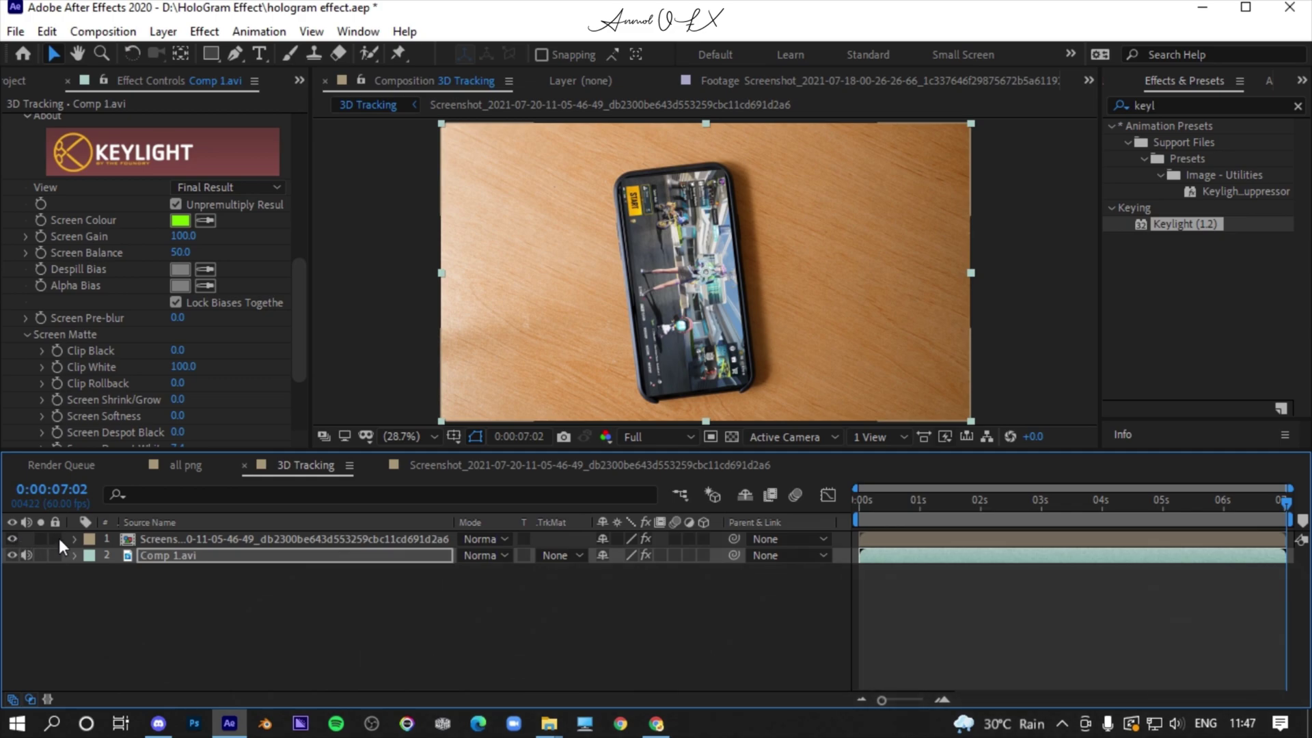
pyautogui.click(150, 537)
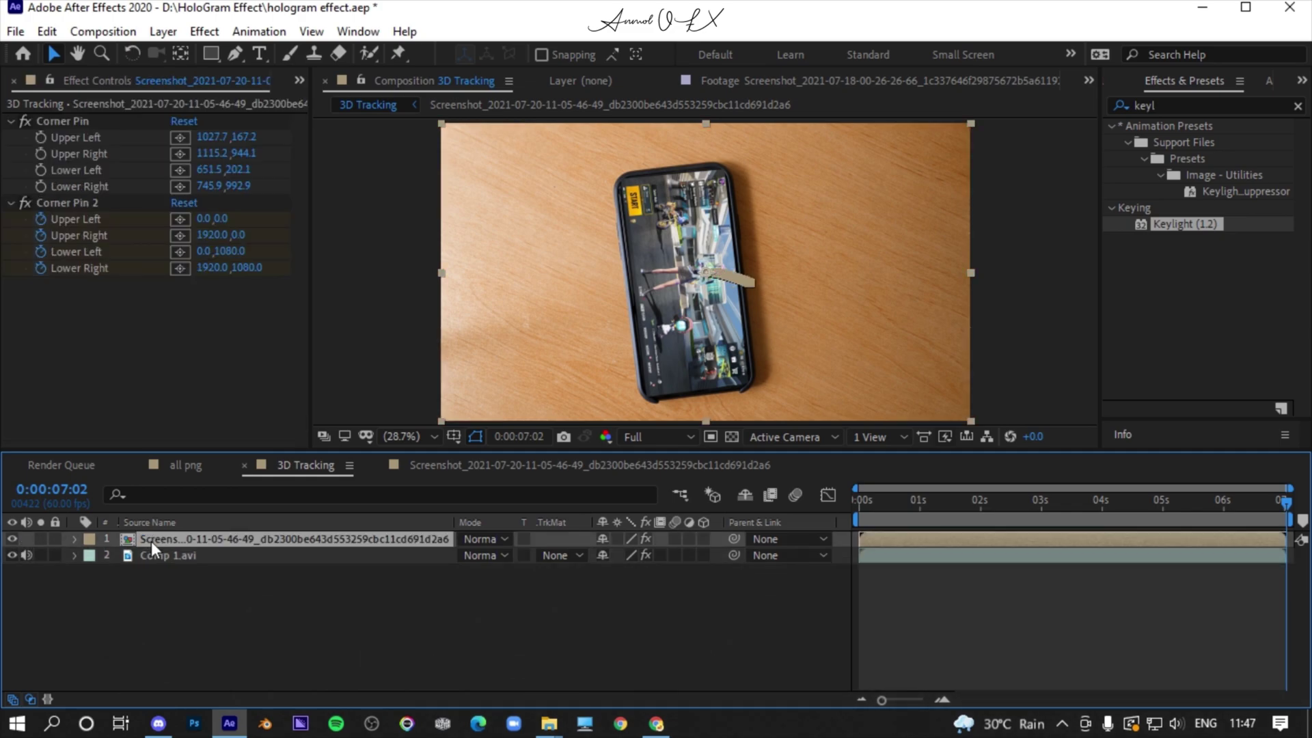
pyautogui.moveTo(151, 540); pyautogui.dragTo(149, 563)
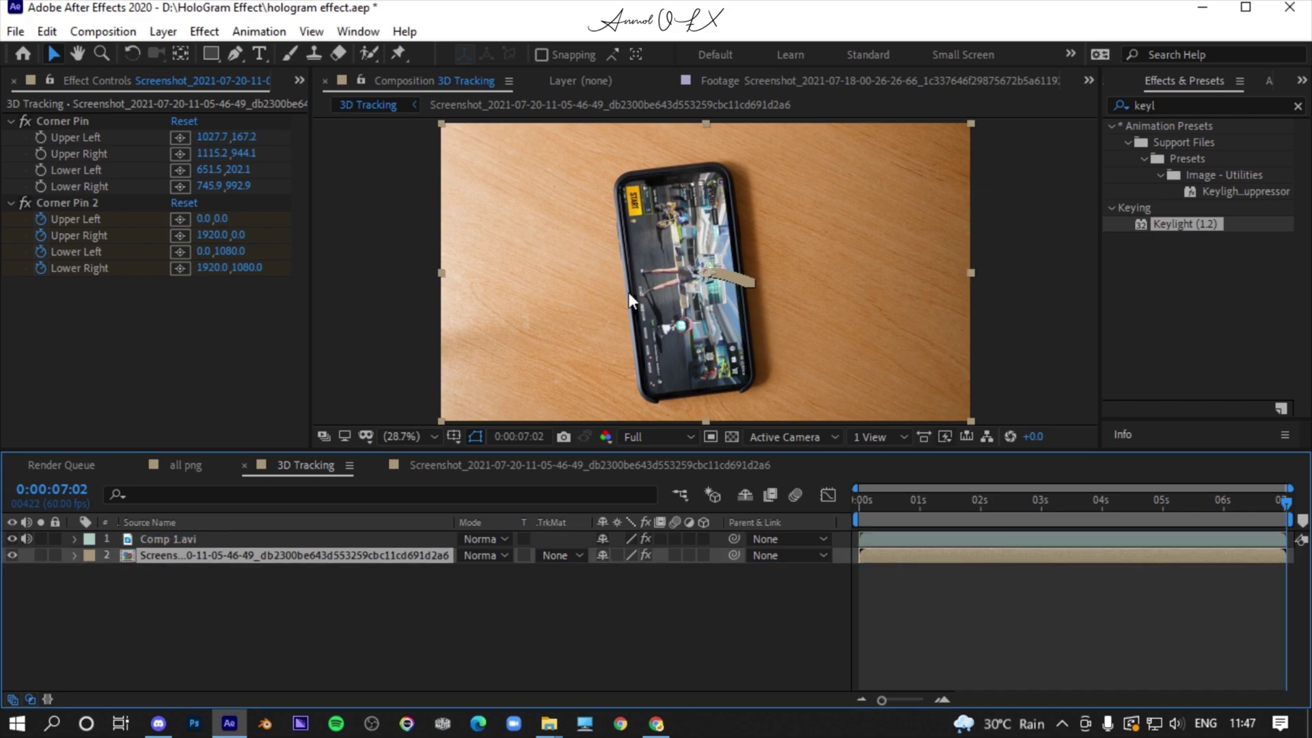
pyautogui.click(576, 608)
pyautogui.click(867, 521)
pyautogui.moveTo(876, 522); pyautogui.dragTo(803, 520)
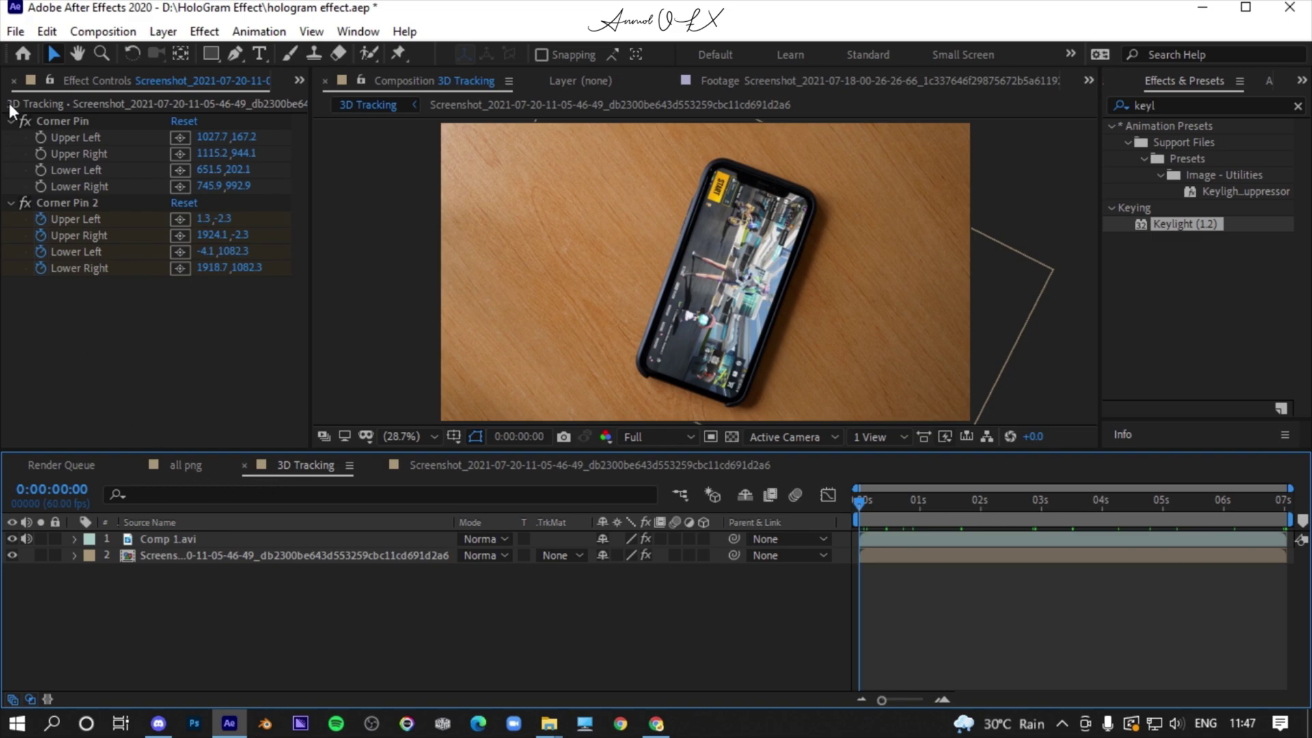
# Step: Create a 1920 x 1080, 60 fps composition named hologram and add the 3D Tracking composition to it
pyautogui.click(14, 80)
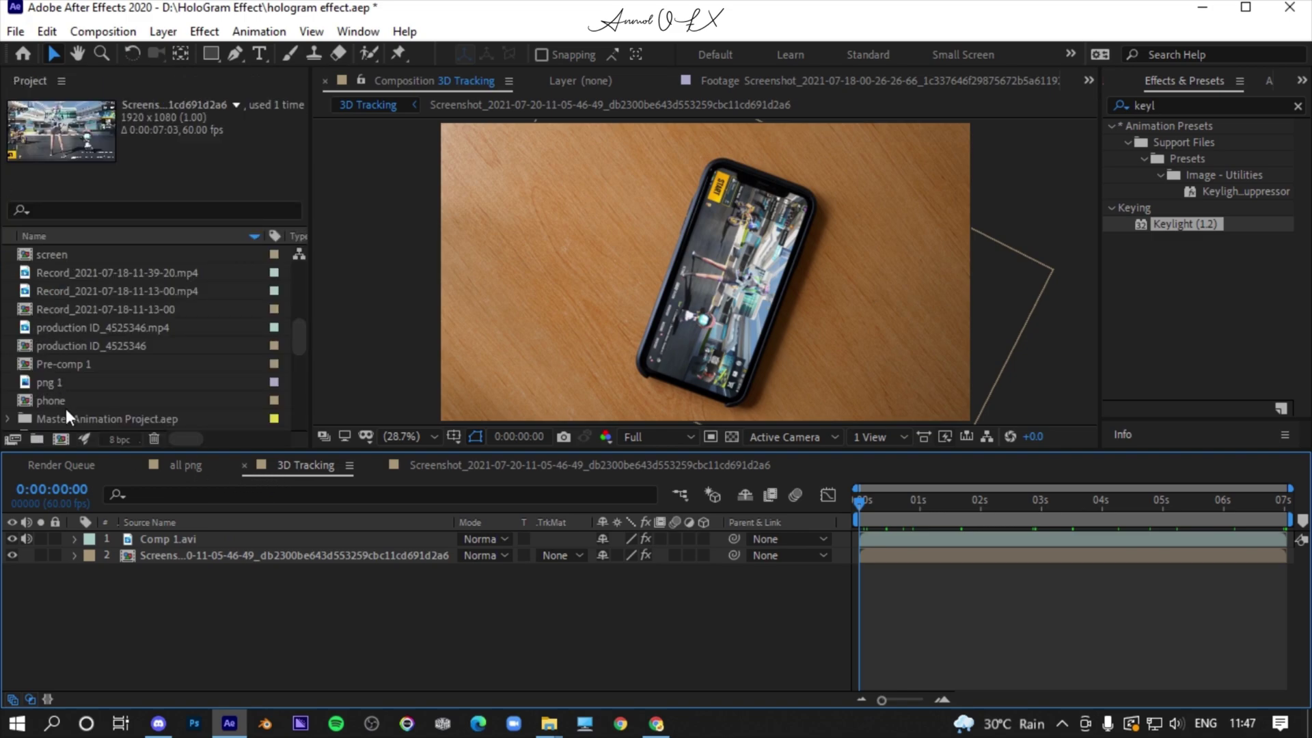
pyautogui.click(60, 439)
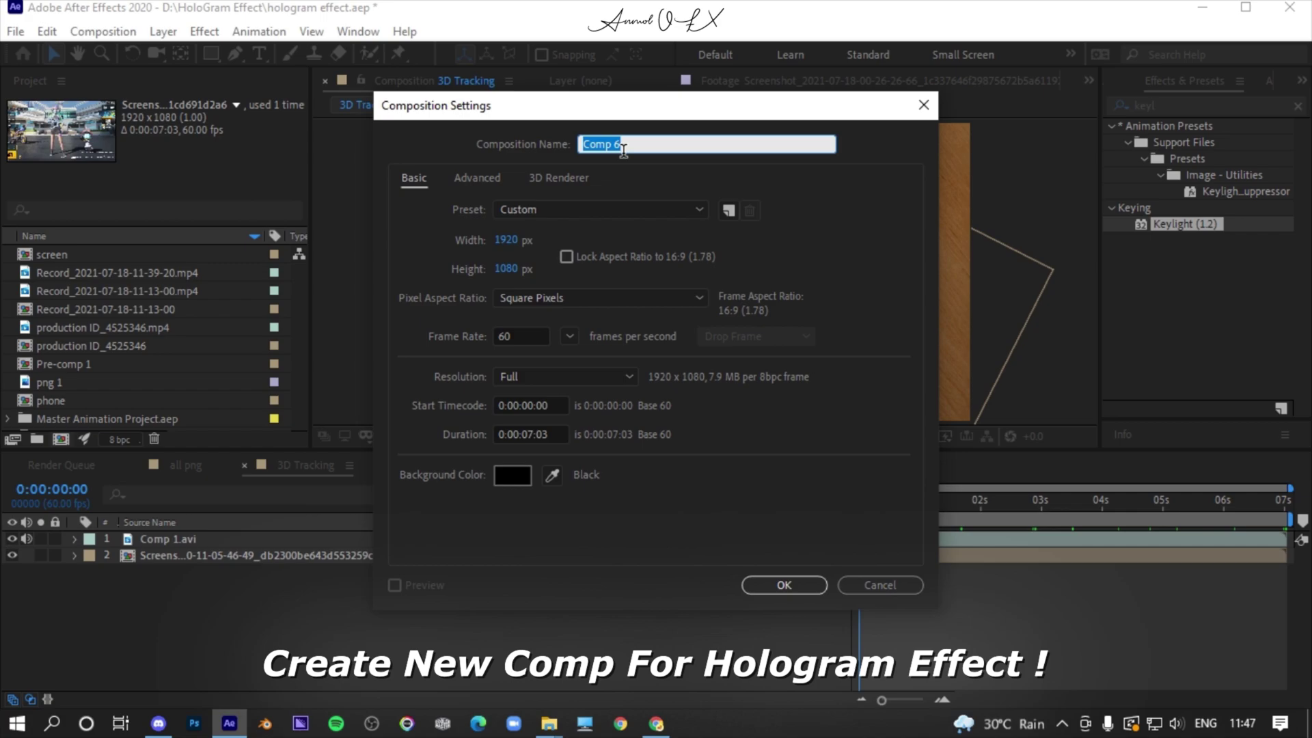
pyautogui.write('hologram')
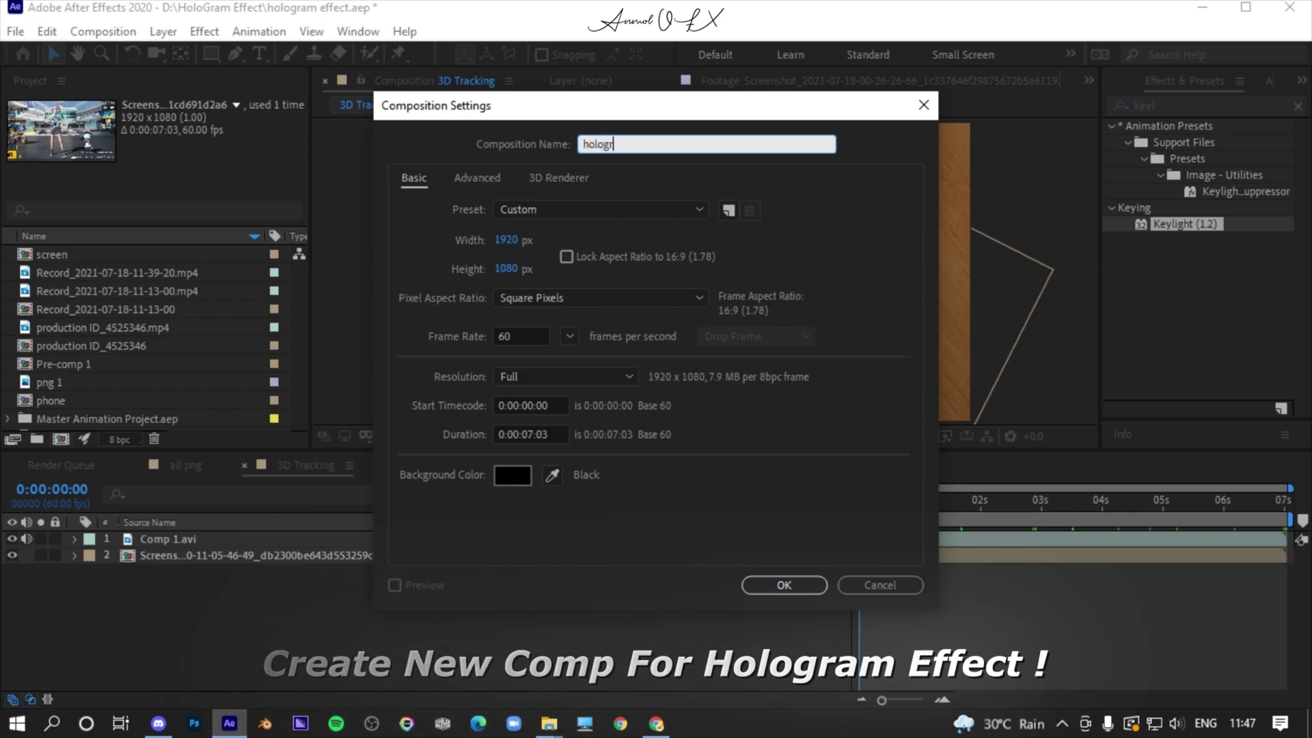
pyautogui.click(780, 584)
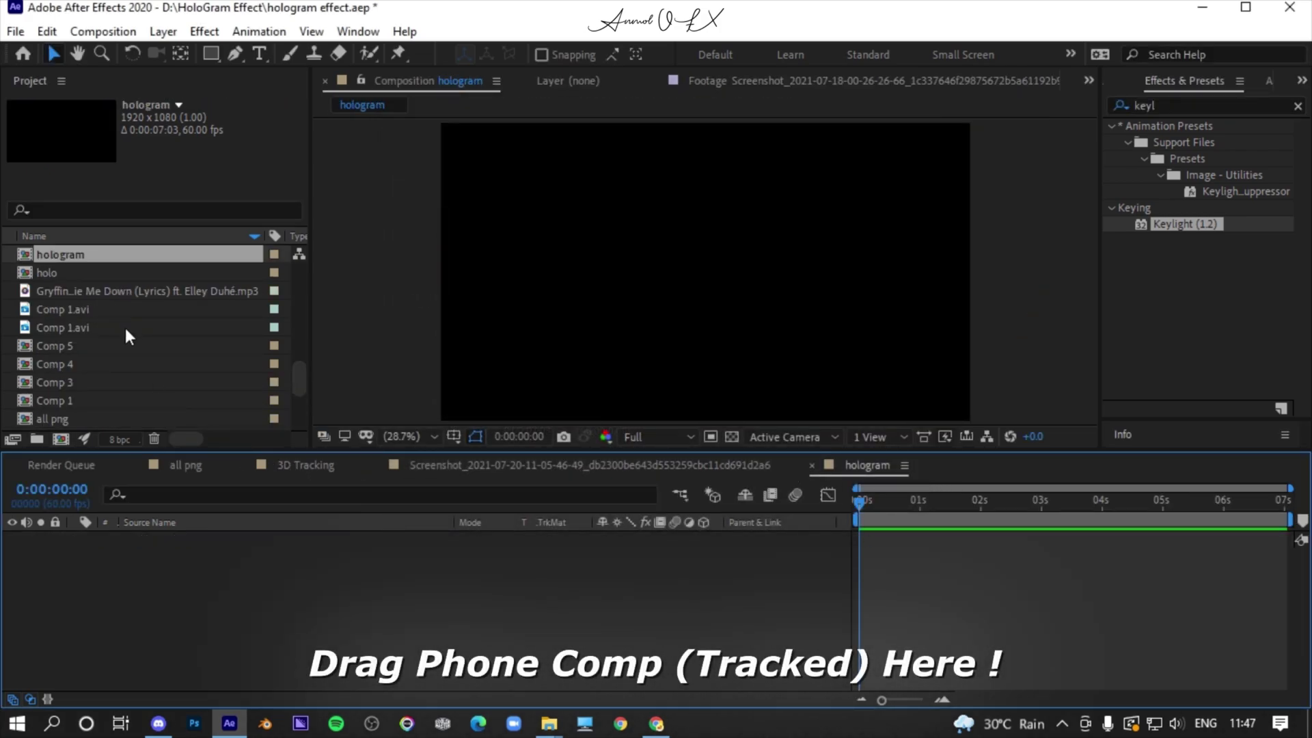
pyautogui.scroll(-2, 104, 329)
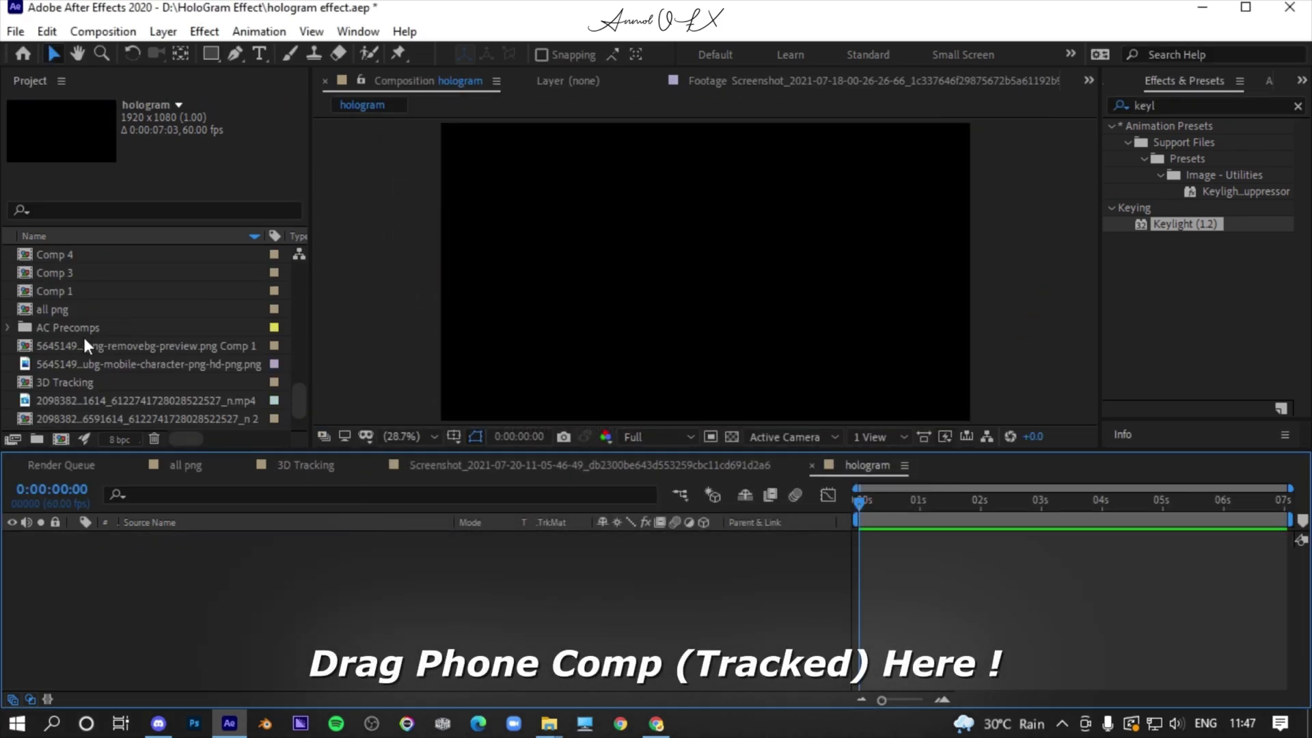
pyautogui.moveTo(47, 384); pyautogui.dragTo(220, 554)
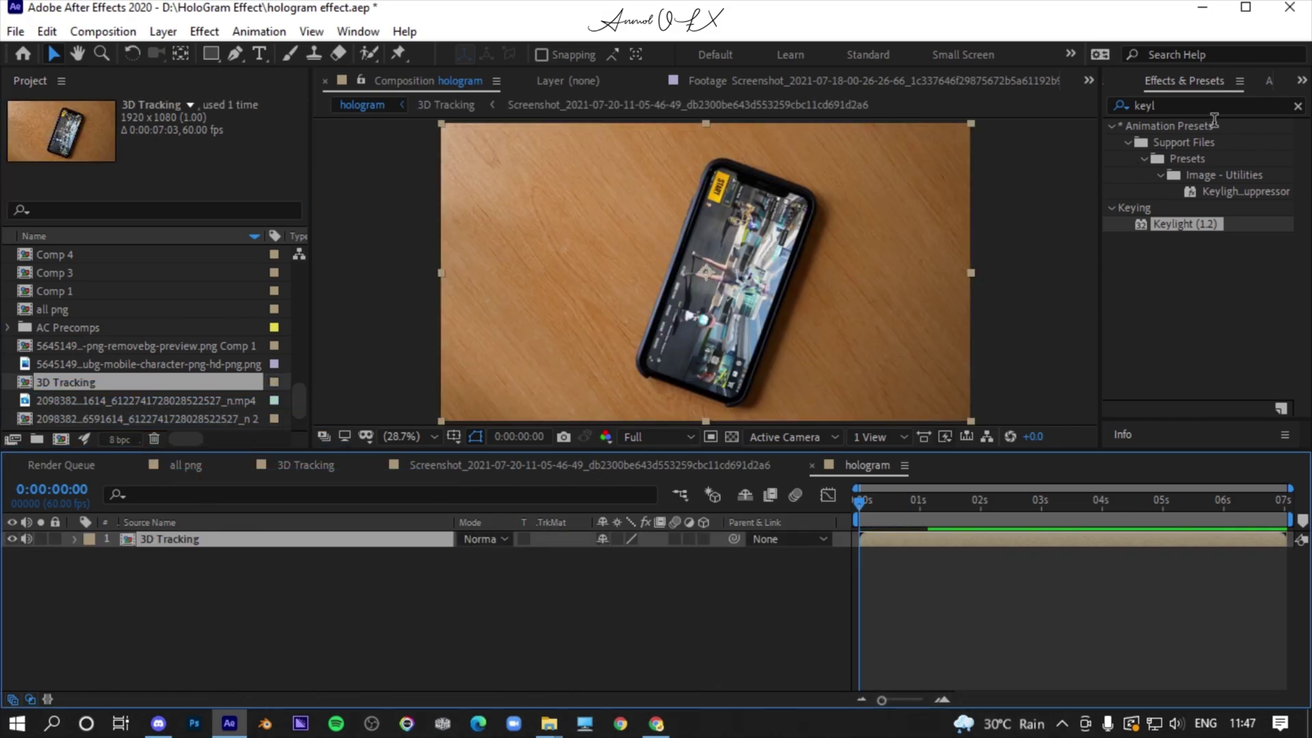
# Step: Find the 3D Camera Tracker effect and apply it to the 3D Tracking layer for analysis
pyautogui.click(1162, 106)
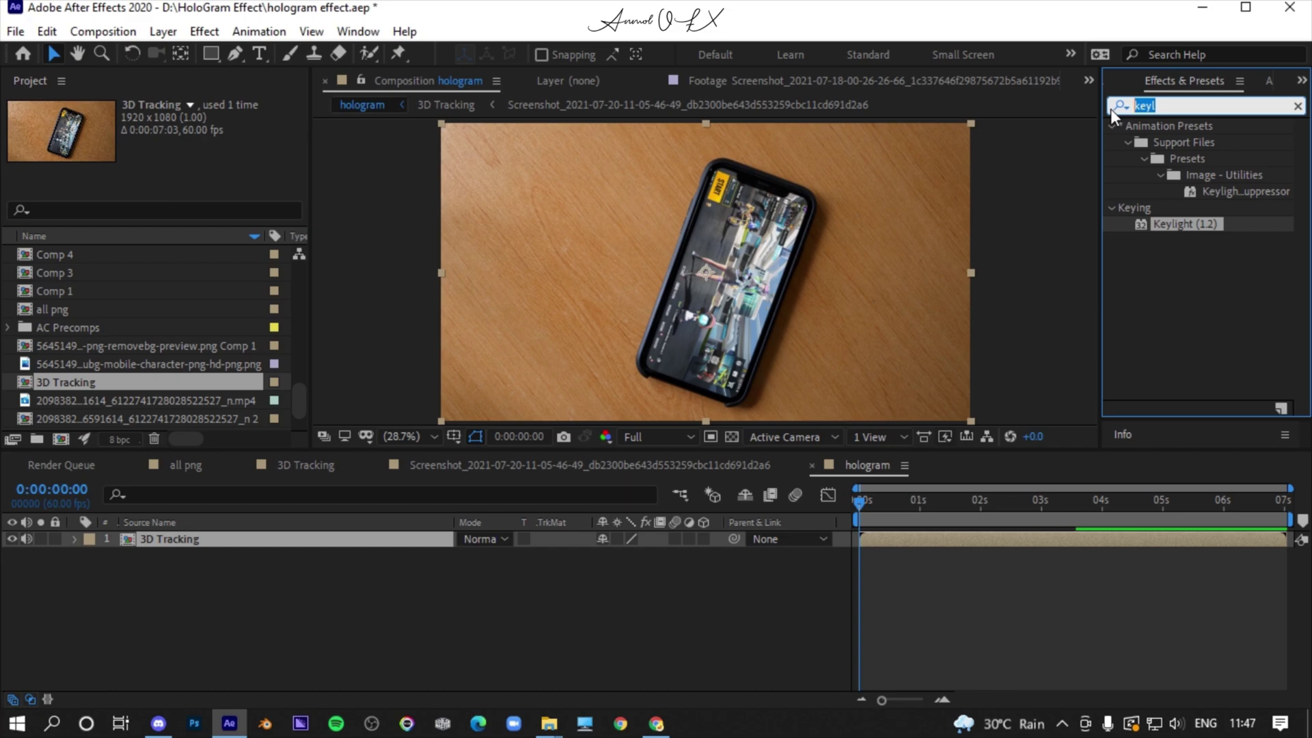
pyautogui.write('tracke')
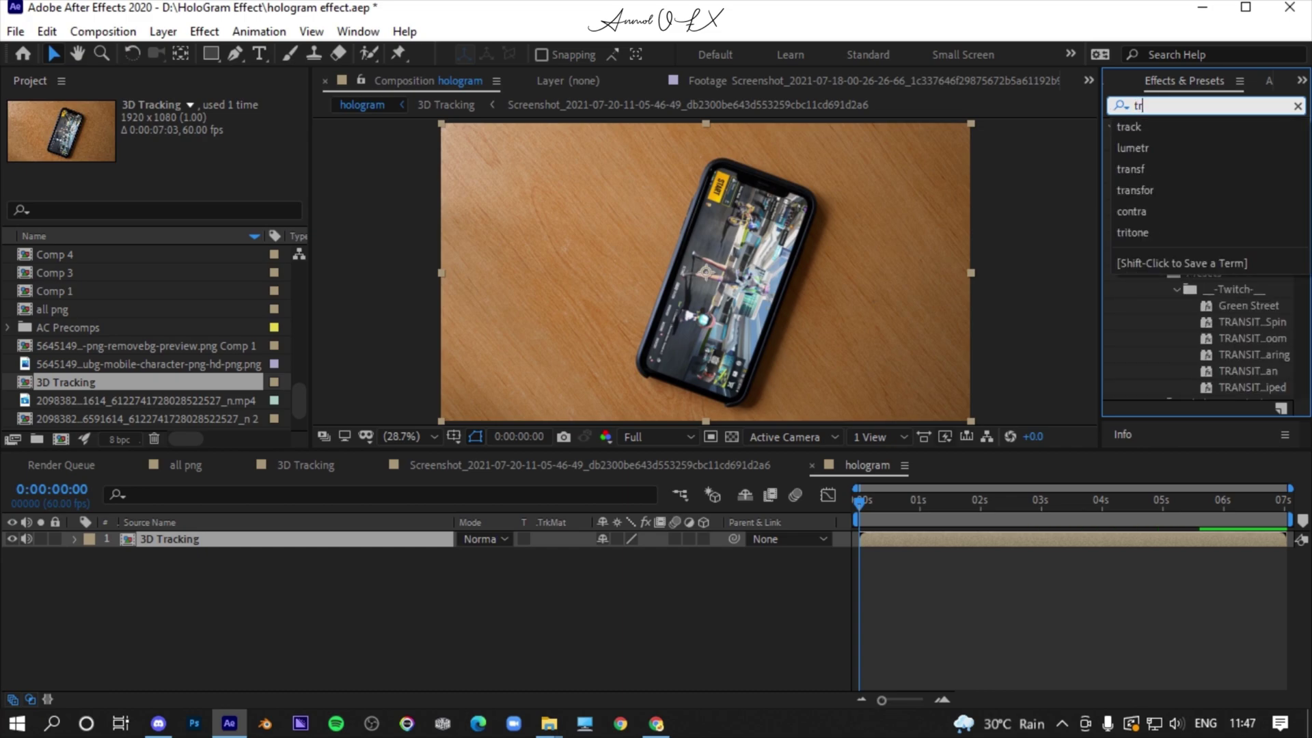
pyautogui.write('r')
pyautogui.moveTo(1200, 142); pyautogui.dragTo(921, 539)
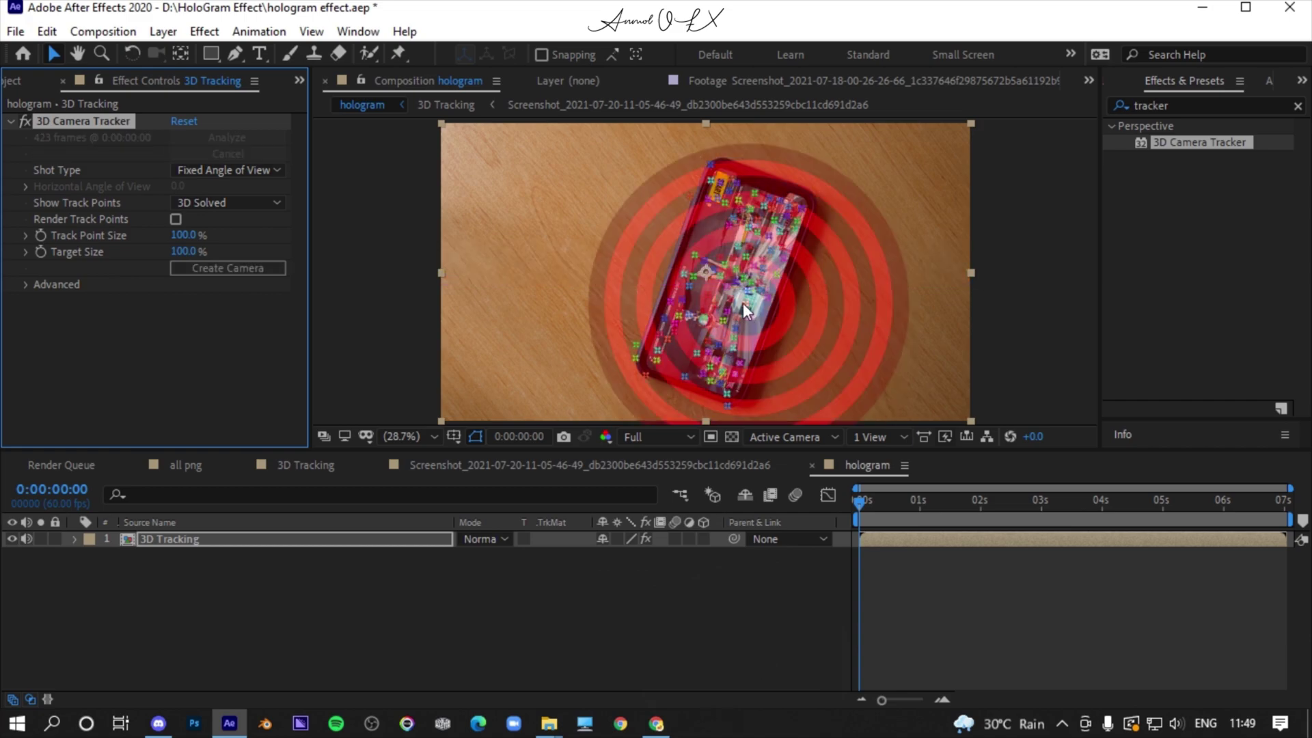
# Step: Select three track points in the middle of the phone screen, create a solid and camera from them, and hide the solid
pyautogui.scroll(4, 736, 281)
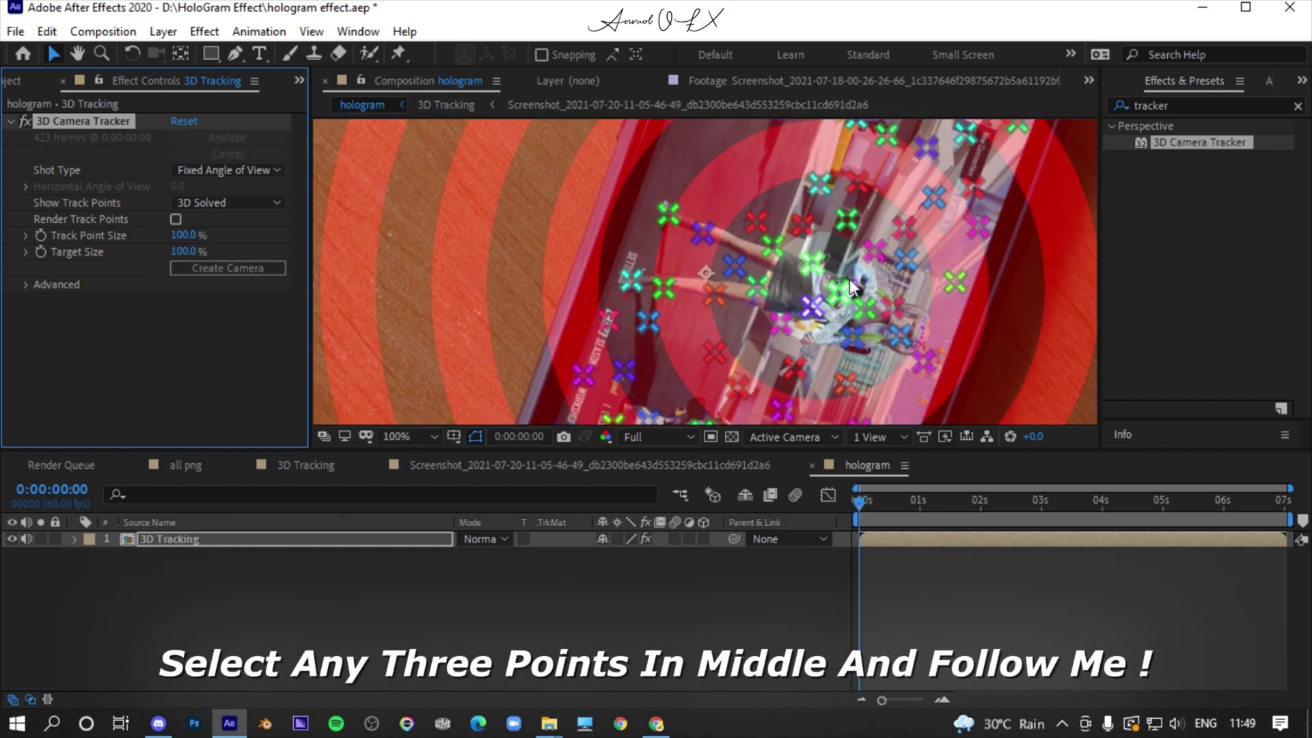
pyautogui.click(823, 237)
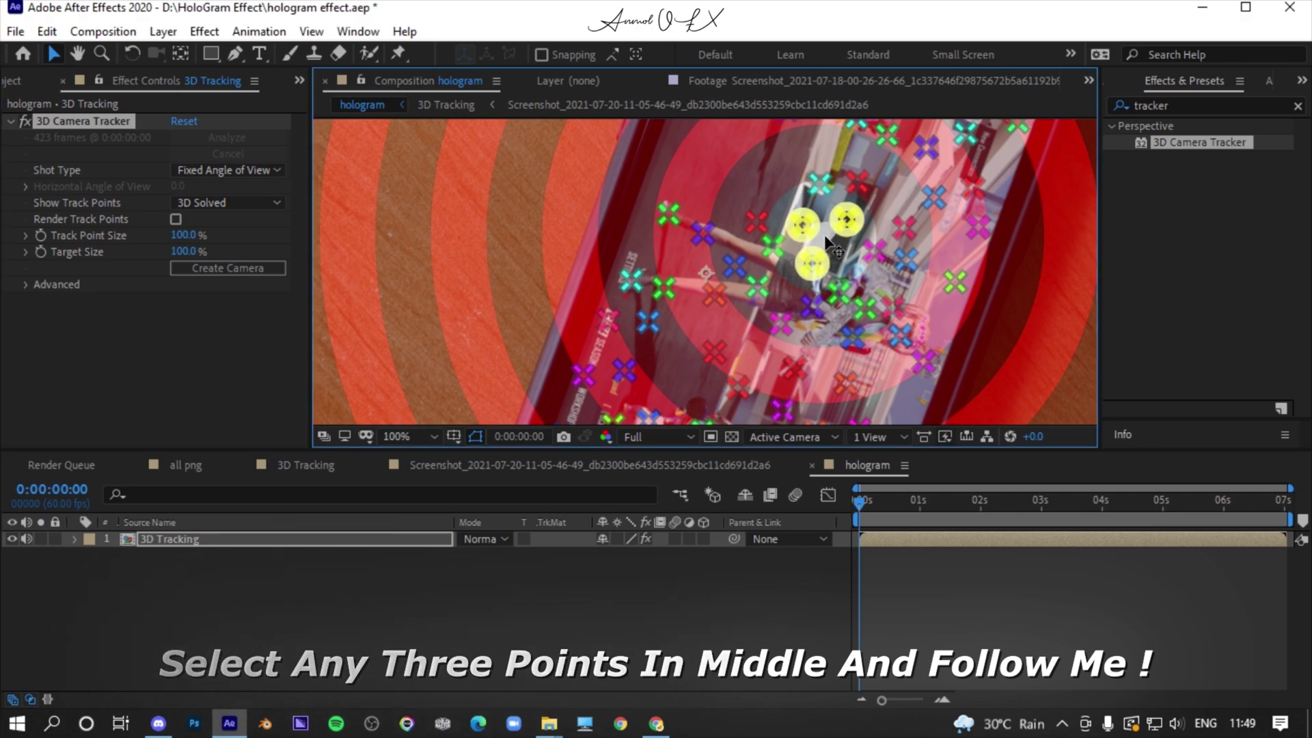
pyautogui.rightClick(826, 237)
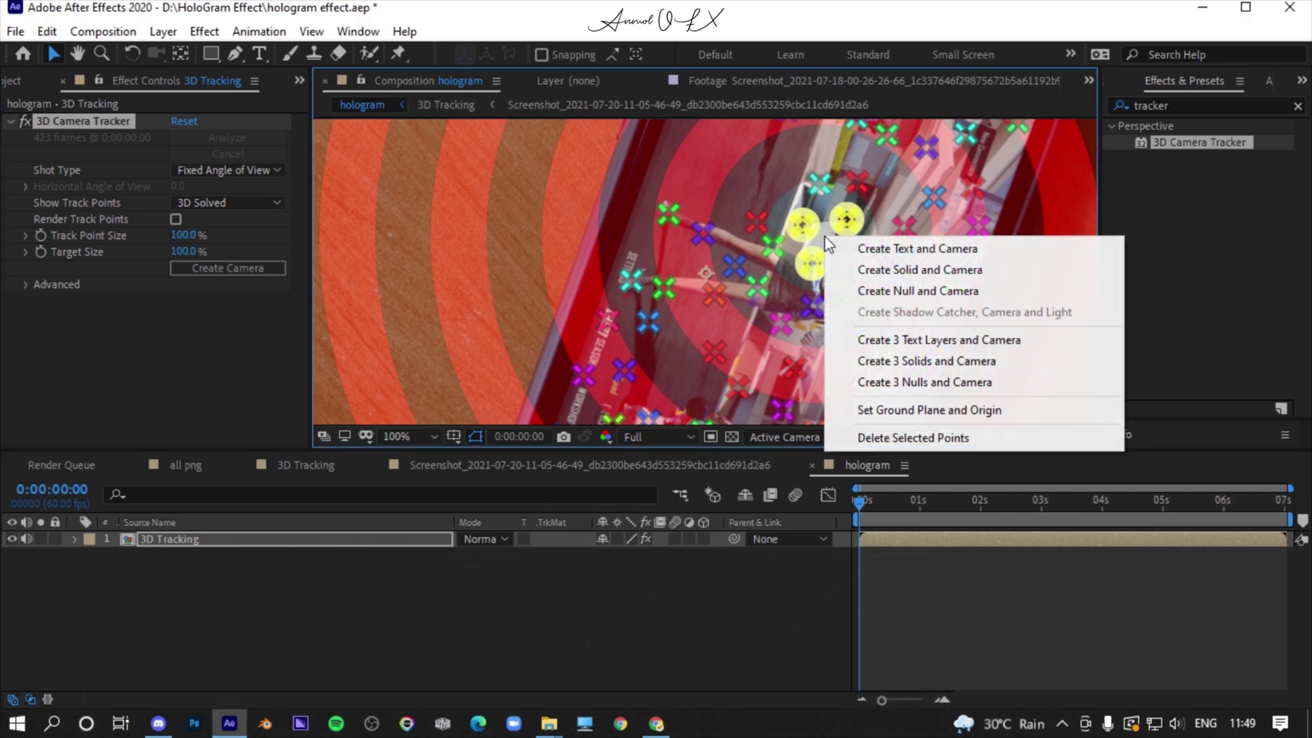
pyautogui.click(855, 269)
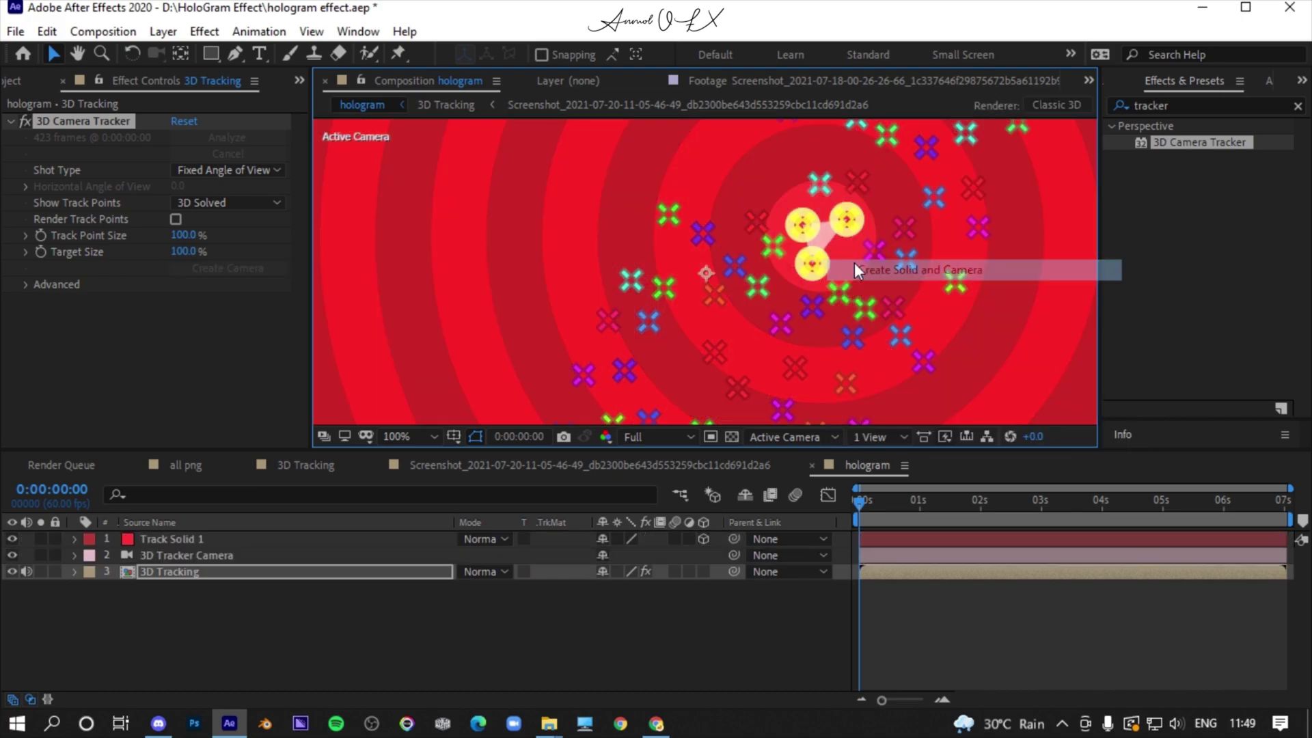
pyautogui.scroll(-4, 854, 262)
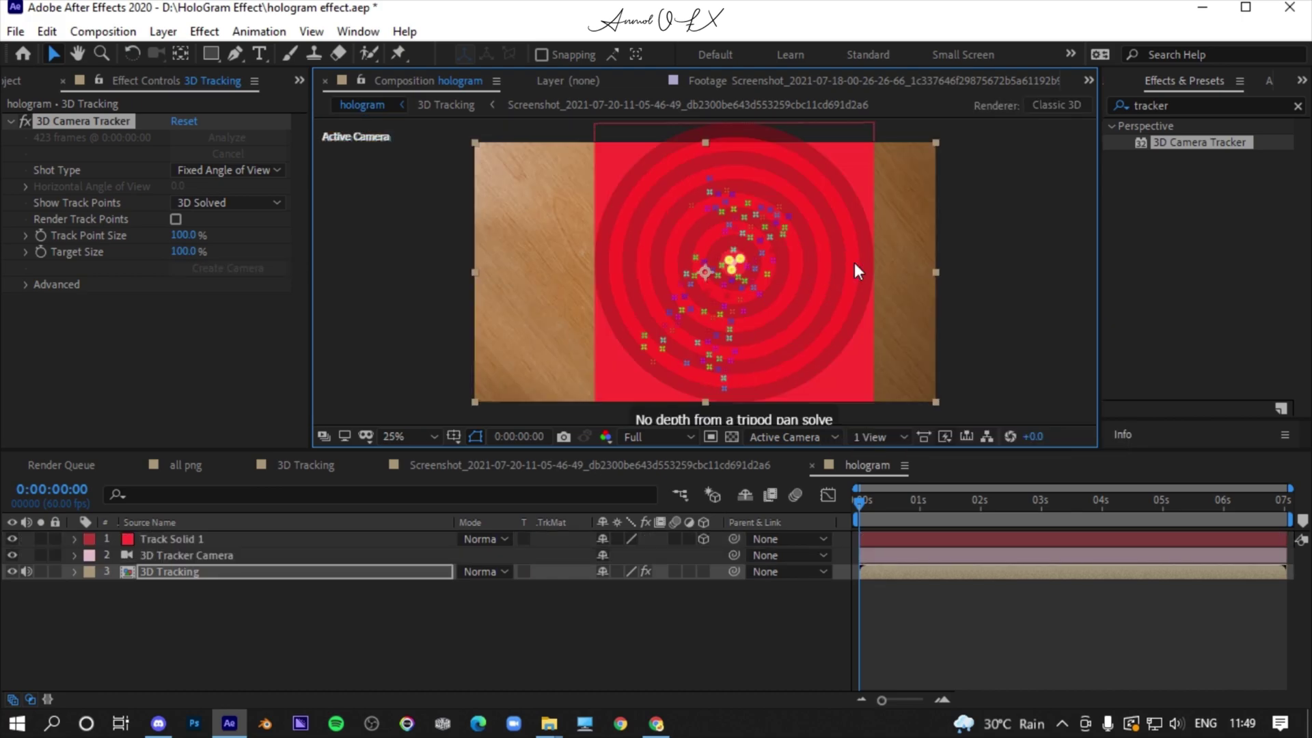
pyautogui.click(11, 538)
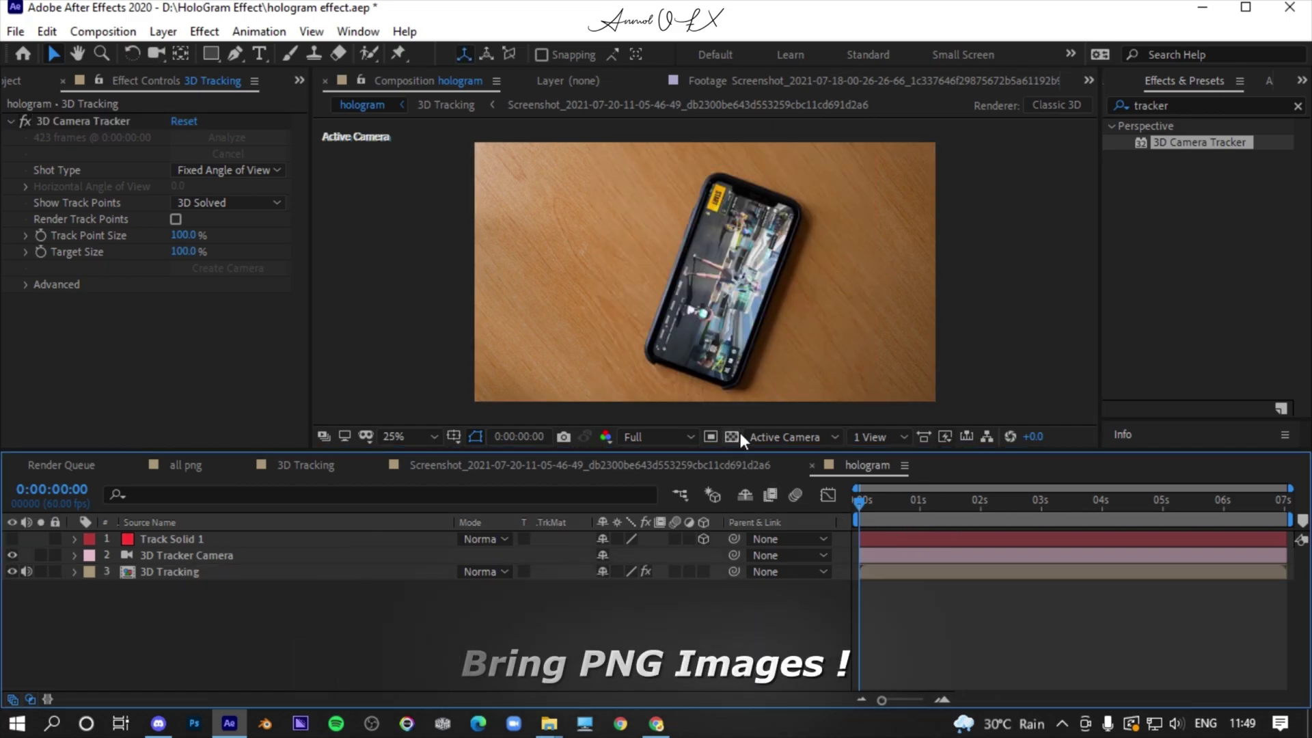
# Step: Add the png 1 character image to the hologram composition as its uppermost layer
pyautogui.click(14, 80)
pyautogui.doubleClick(63, 308)
pyautogui.click(867, 465)
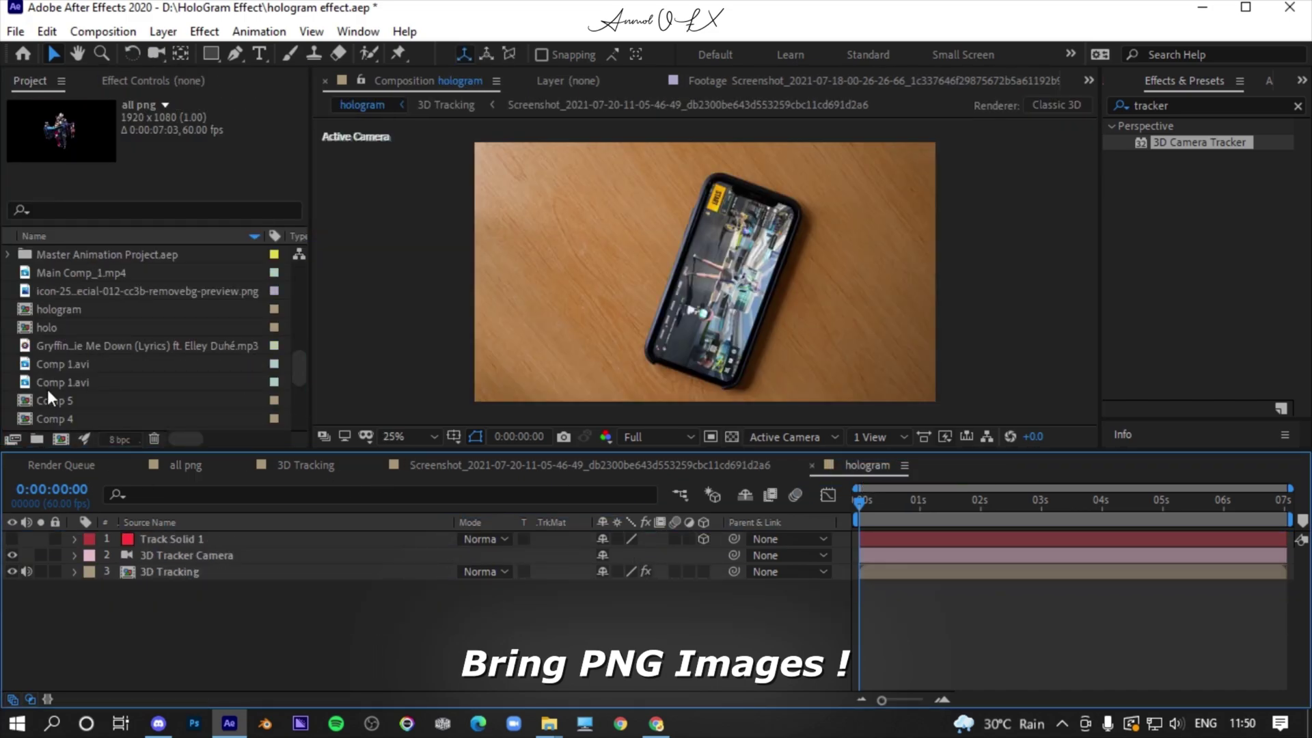
pyautogui.moveTo(50, 272); pyautogui.dragTo(653, 284)
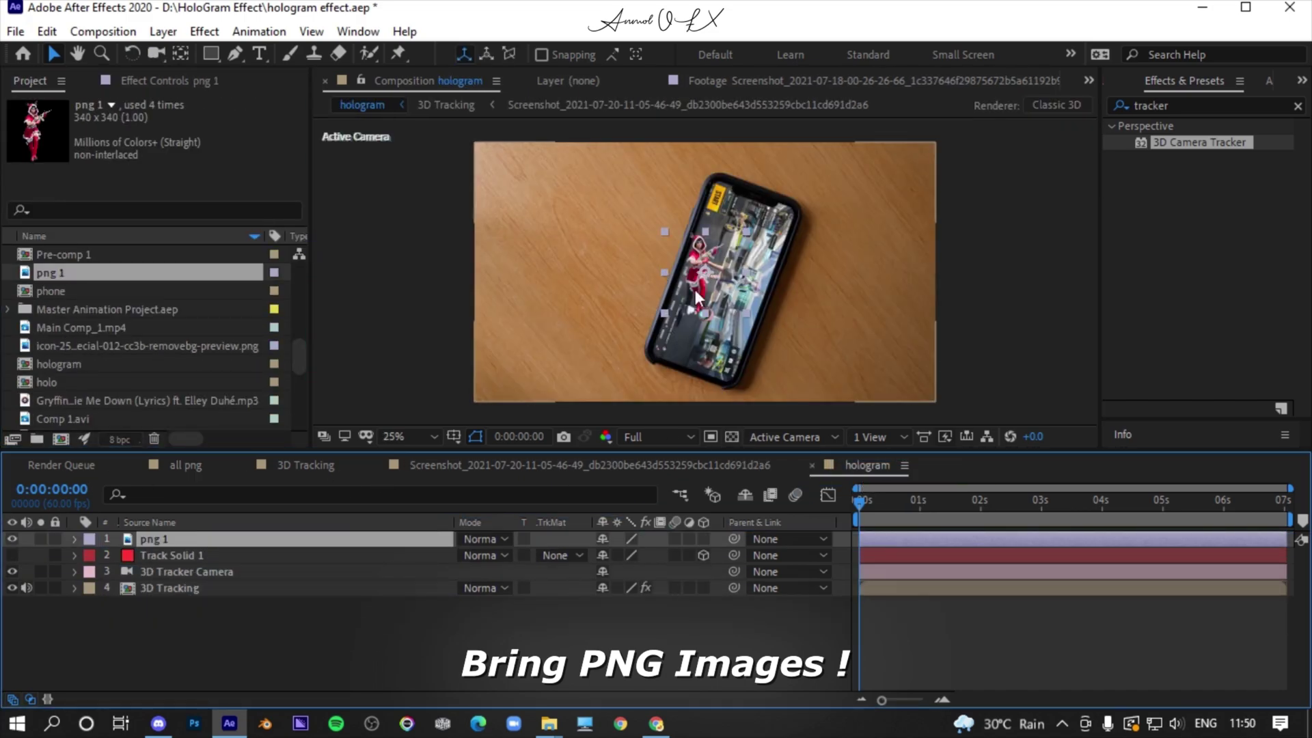
# Step: Scale up the png 1 layer so the character spans most of the phone screen's length
pyautogui.scroll(4, 694, 301)
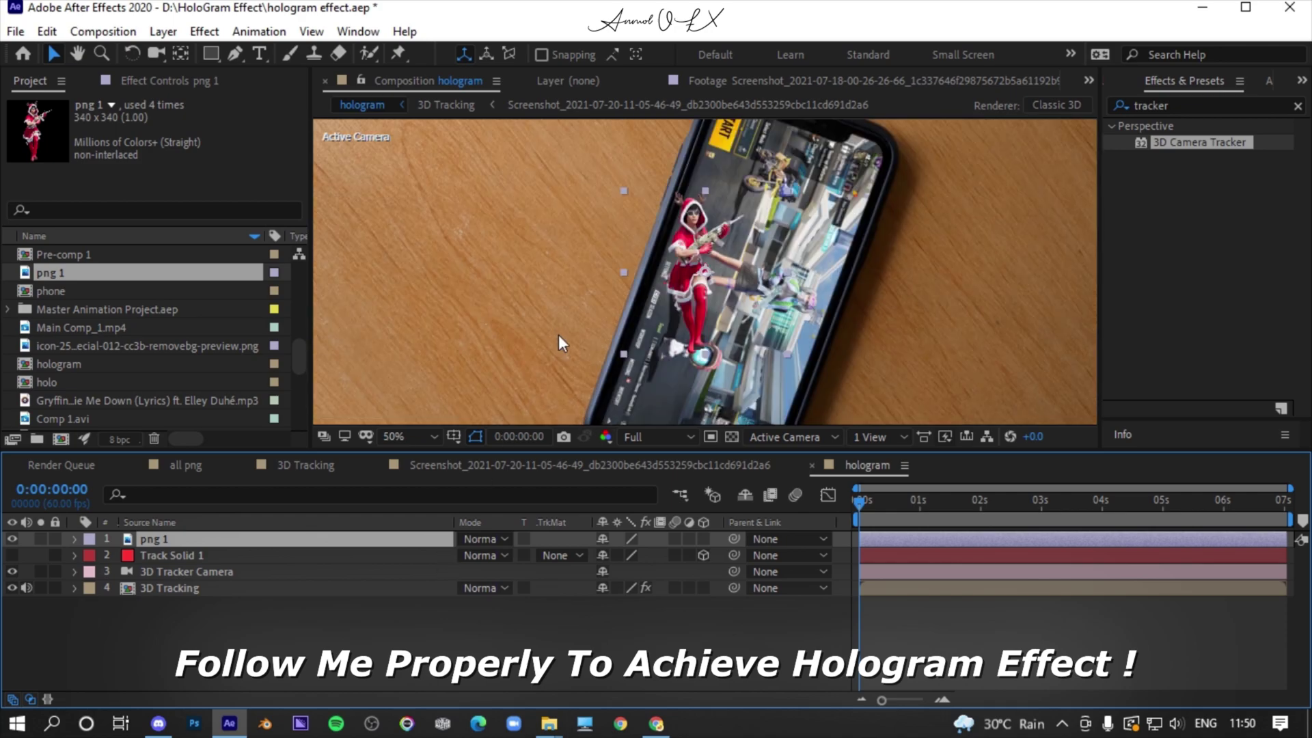
pyautogui.scroll(-4, 559, 336)
pyautogui.press('s')
pyautogui.moveTo(623, 554); pyautogui.dragTo(696, 564)
pyautogui.press('s')
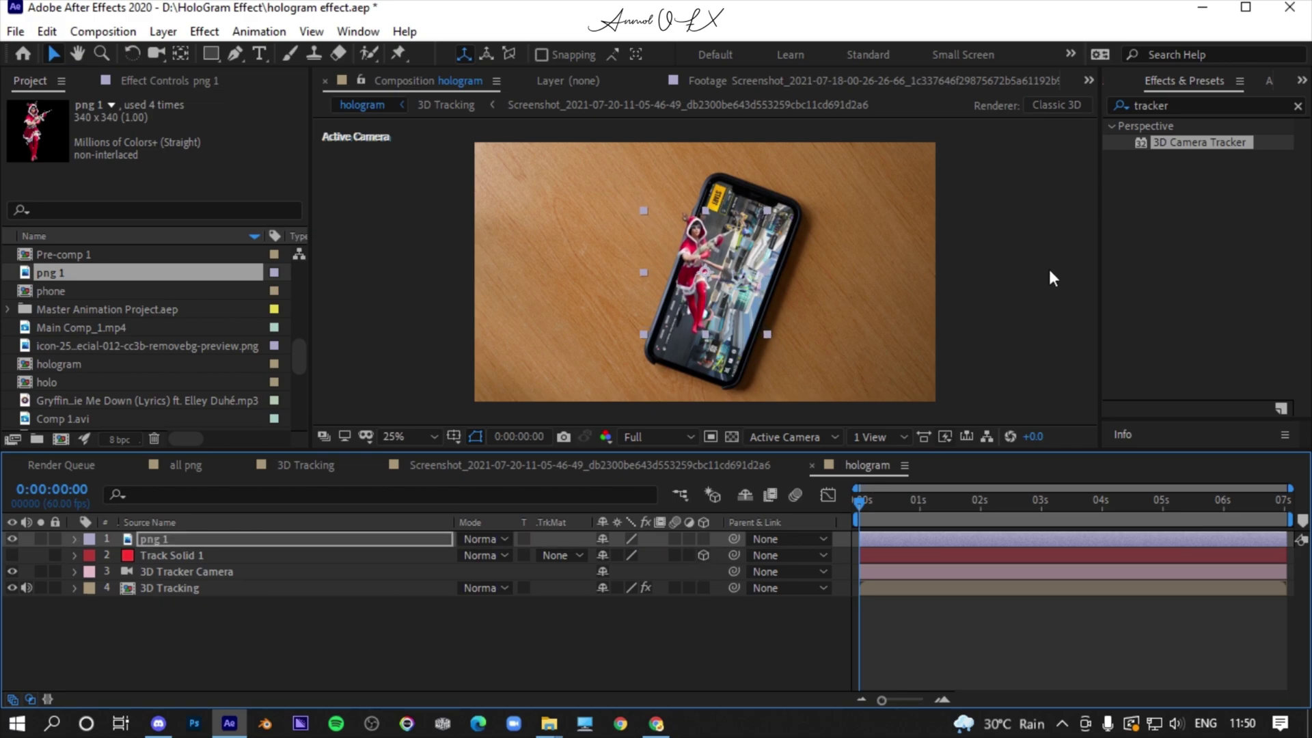
# Step: Find the Tint colour correction effect and apply it to the png 1 layer
pyautogui.click(1174, 105)
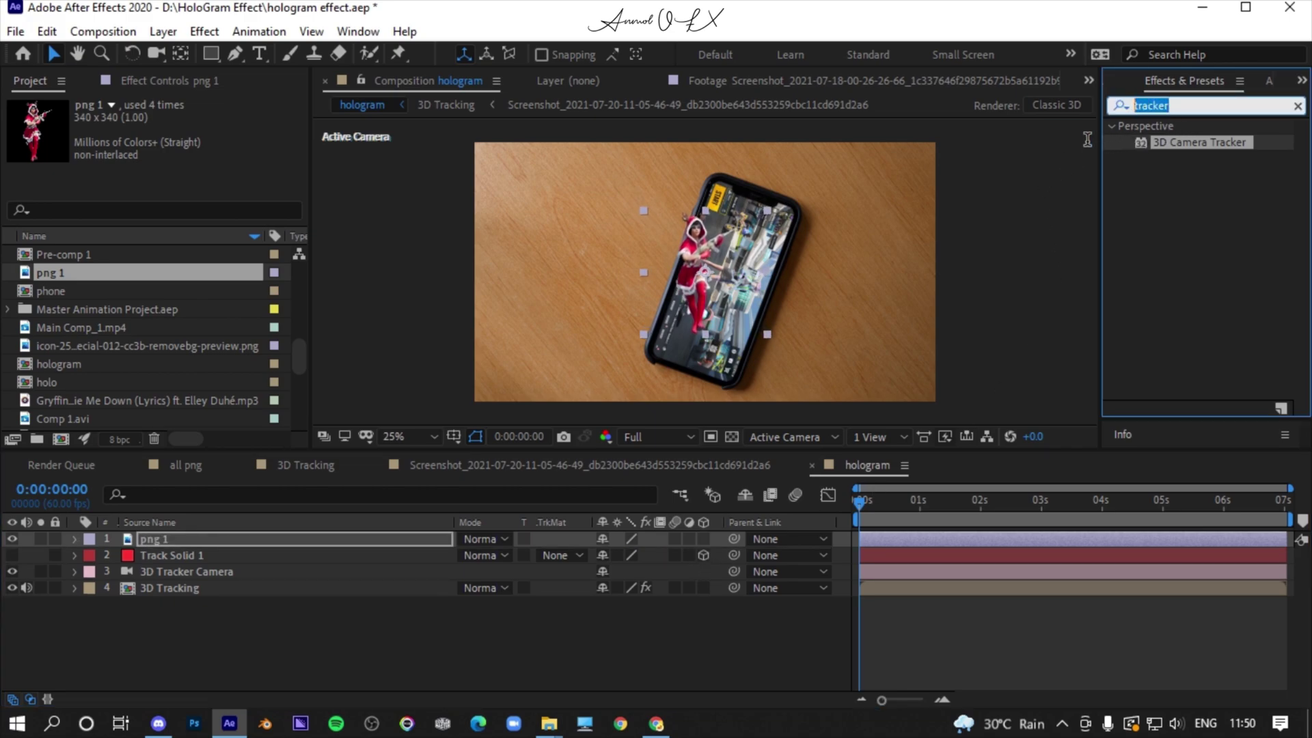
pyautogui.write('tint')
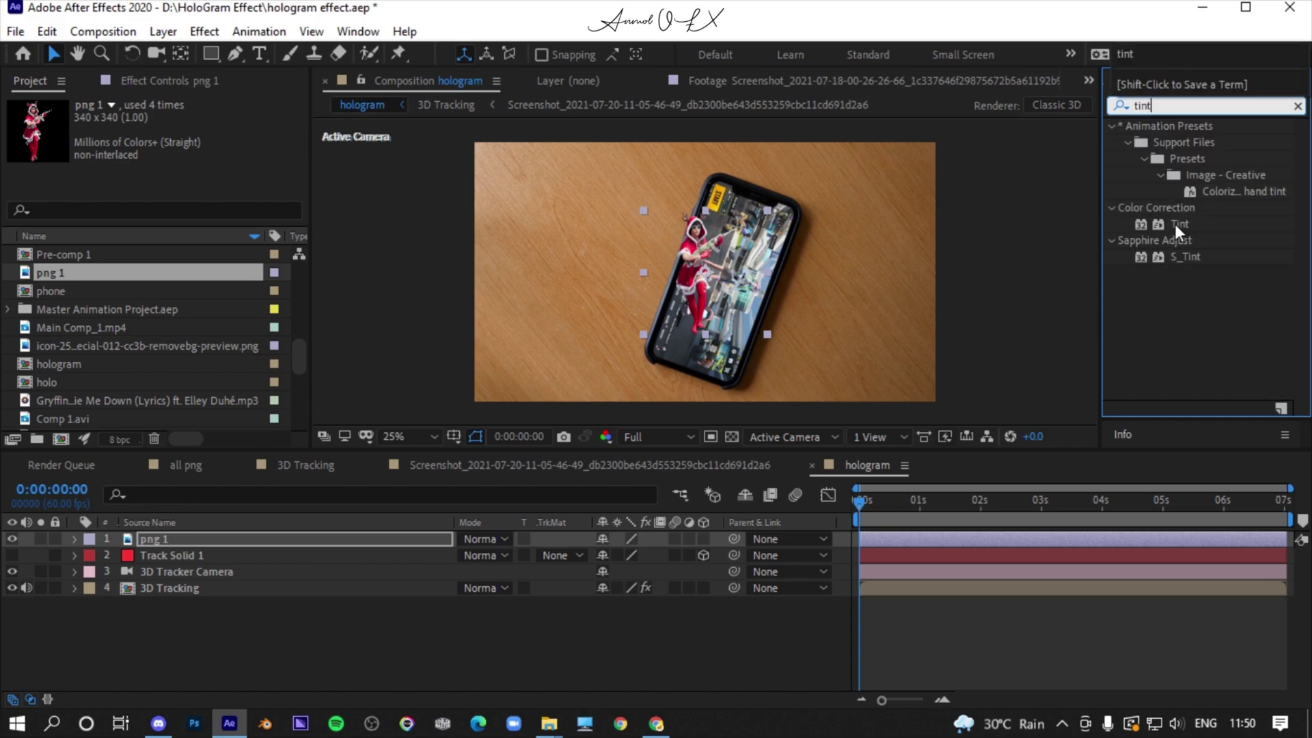
pyautogui.moveTo(1175, 223); pyautogui.dragTo(977, 538)
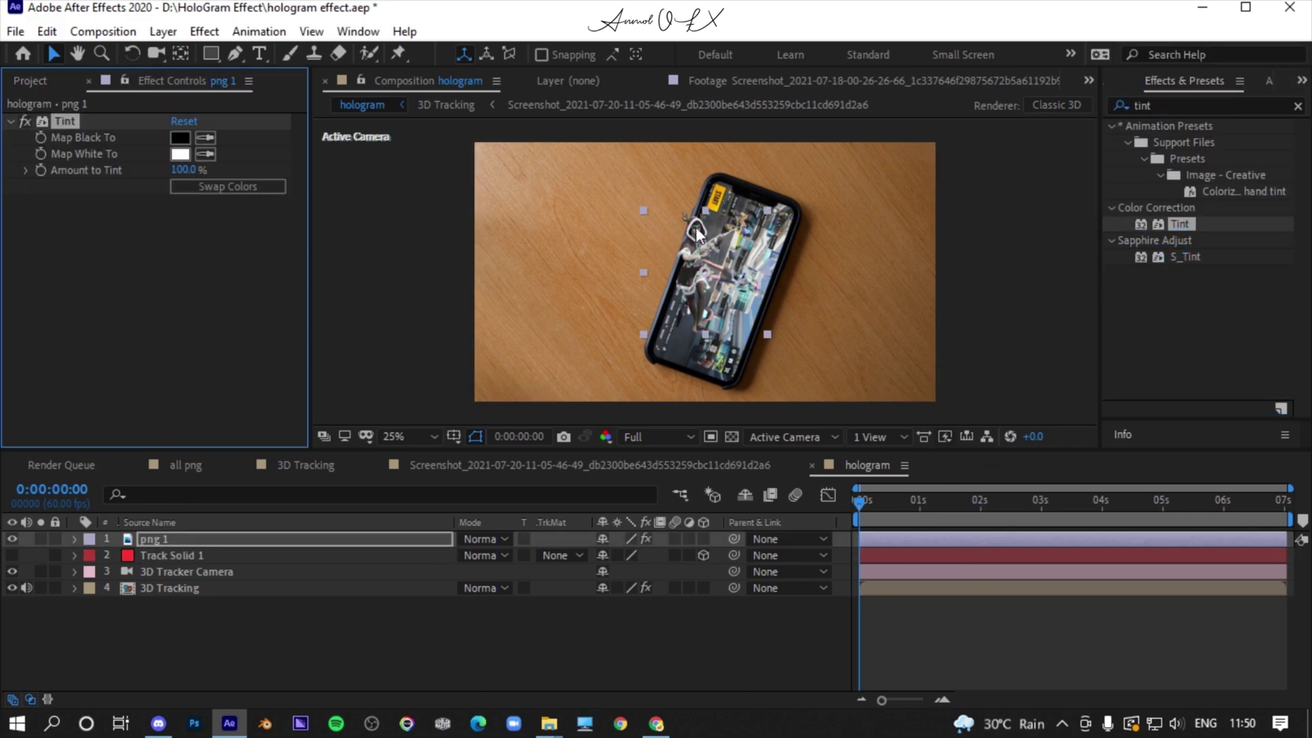
# Step: Set the Tint effect's Map Black To colour to 2CFCDC and its Amount to Tint to 35%
pyautogui.click(179, 138)
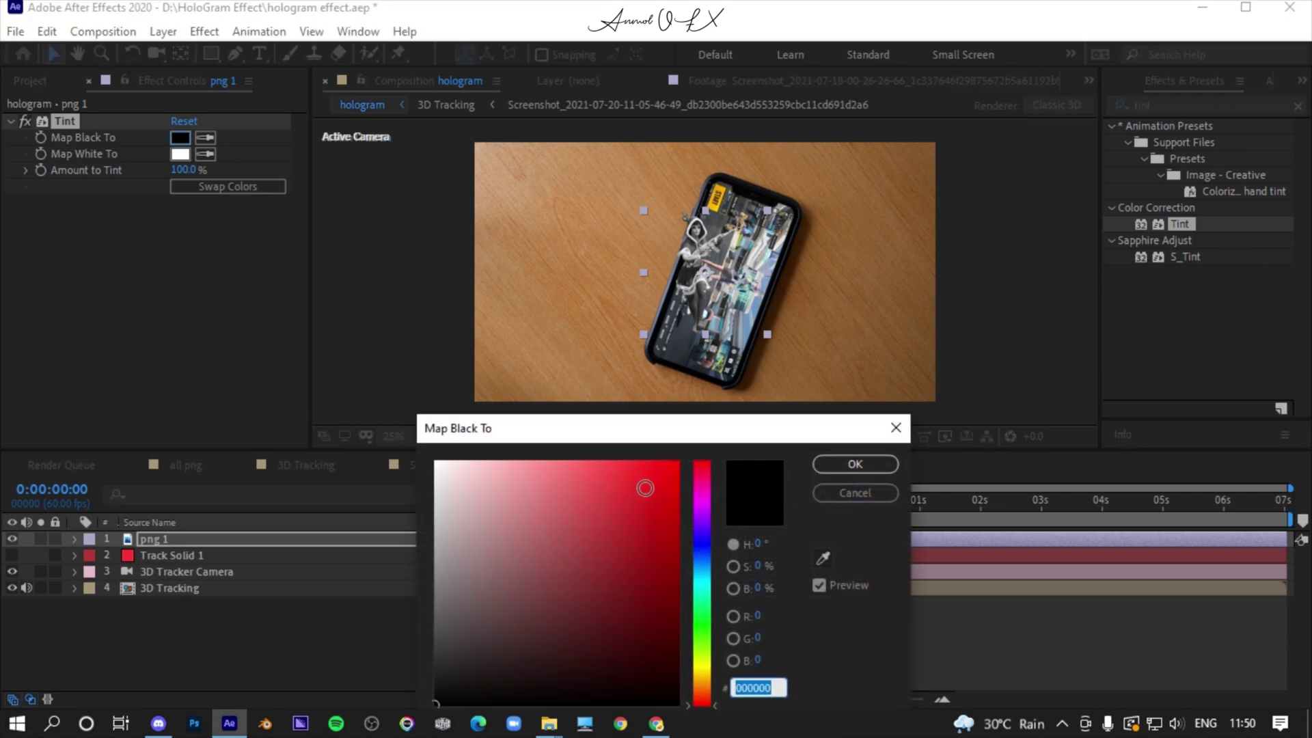
pyautogui.click(704, 589)
pyautogui.moveTo(650, 478); pyautogui.dragTo(646, 473)
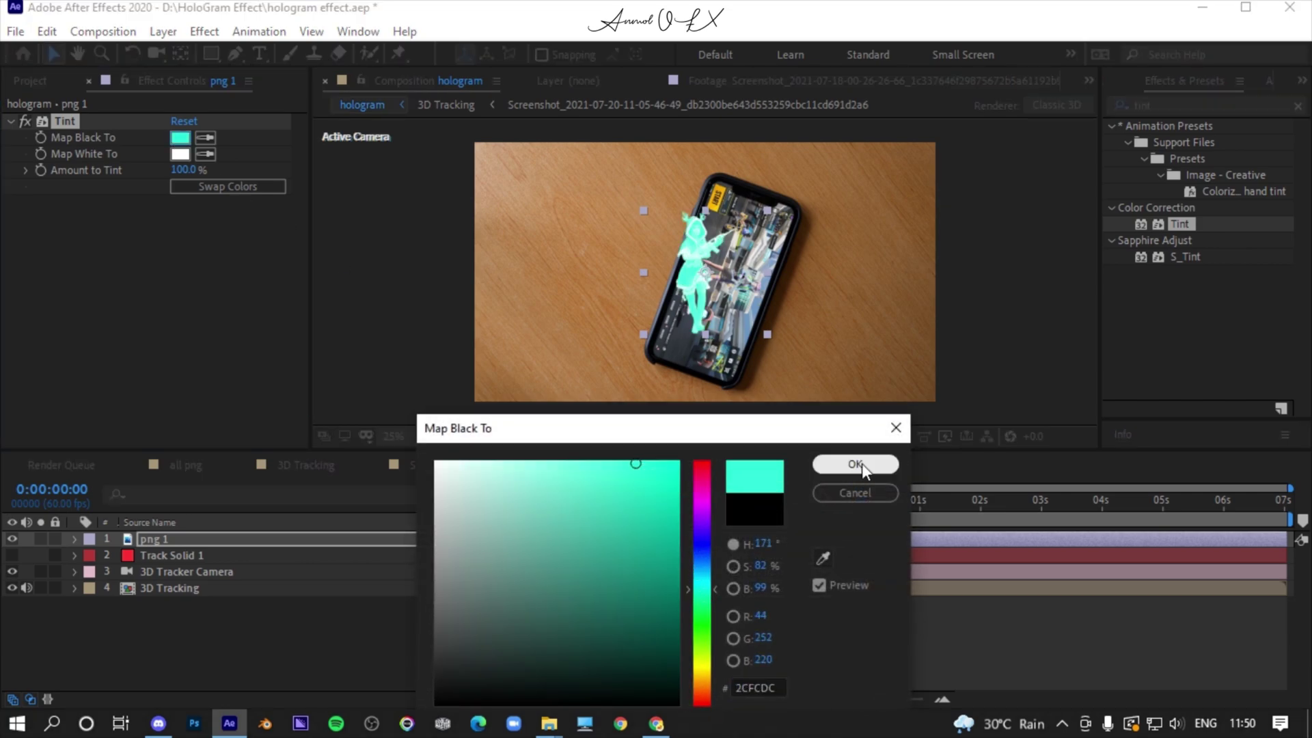
pyautogui.click(859, 464)
pyautogui.click(195, 171)
pyautogui.write('35')
pyautogui.press('Return')
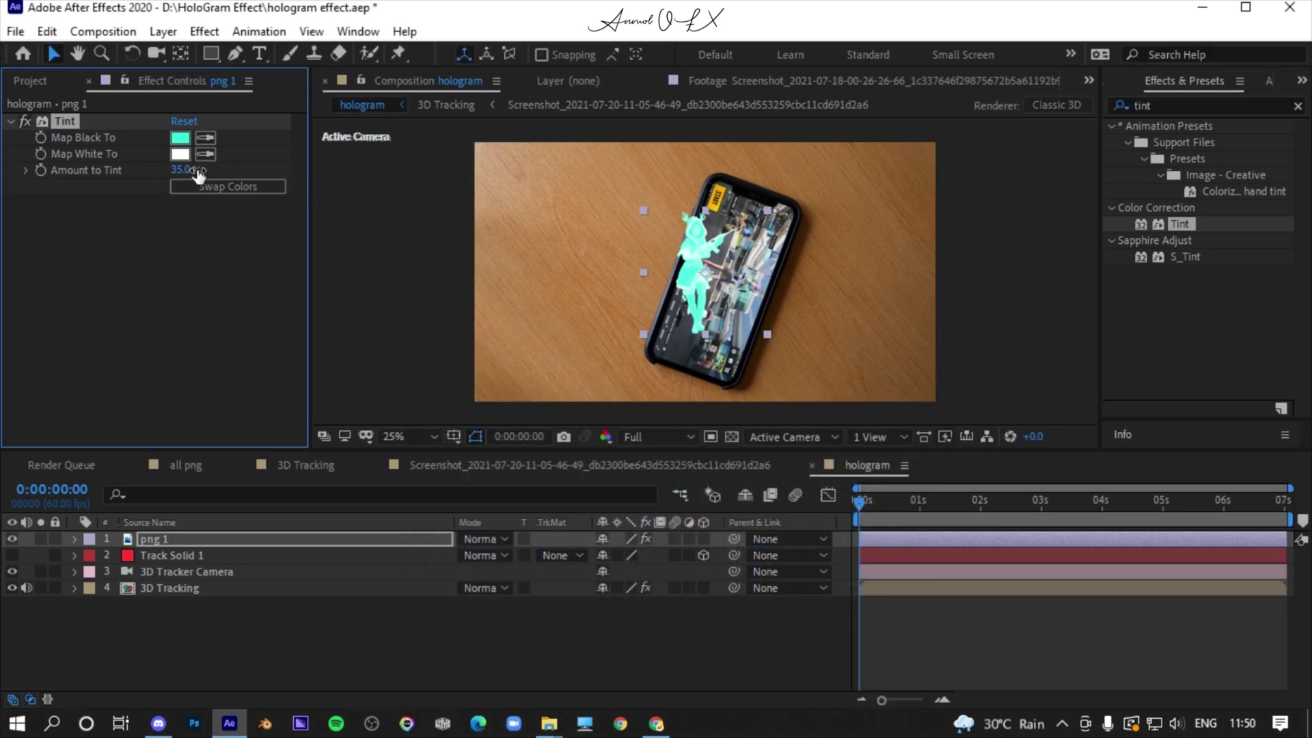
# Step: Find the Stylize Glow effect and apply it to the png 1 layer
pyautogui.click(1200, 108)
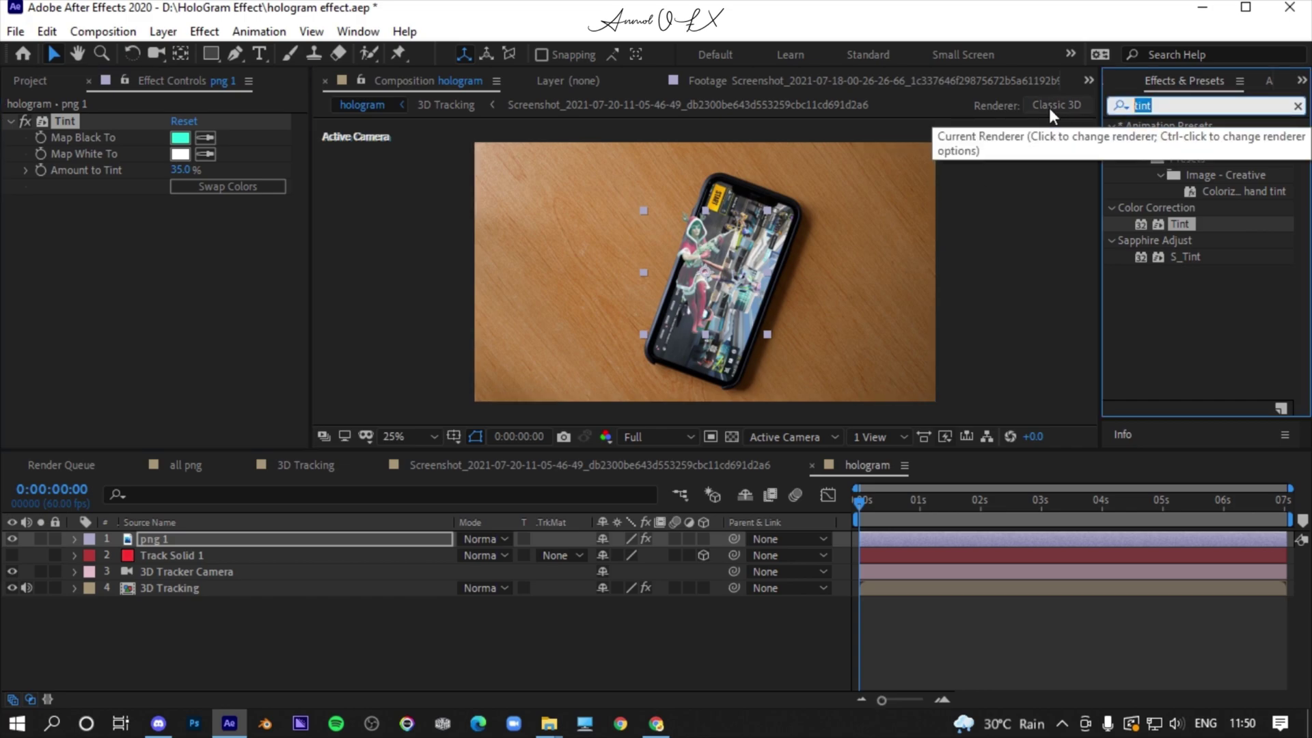
pyautogui.write('ow')
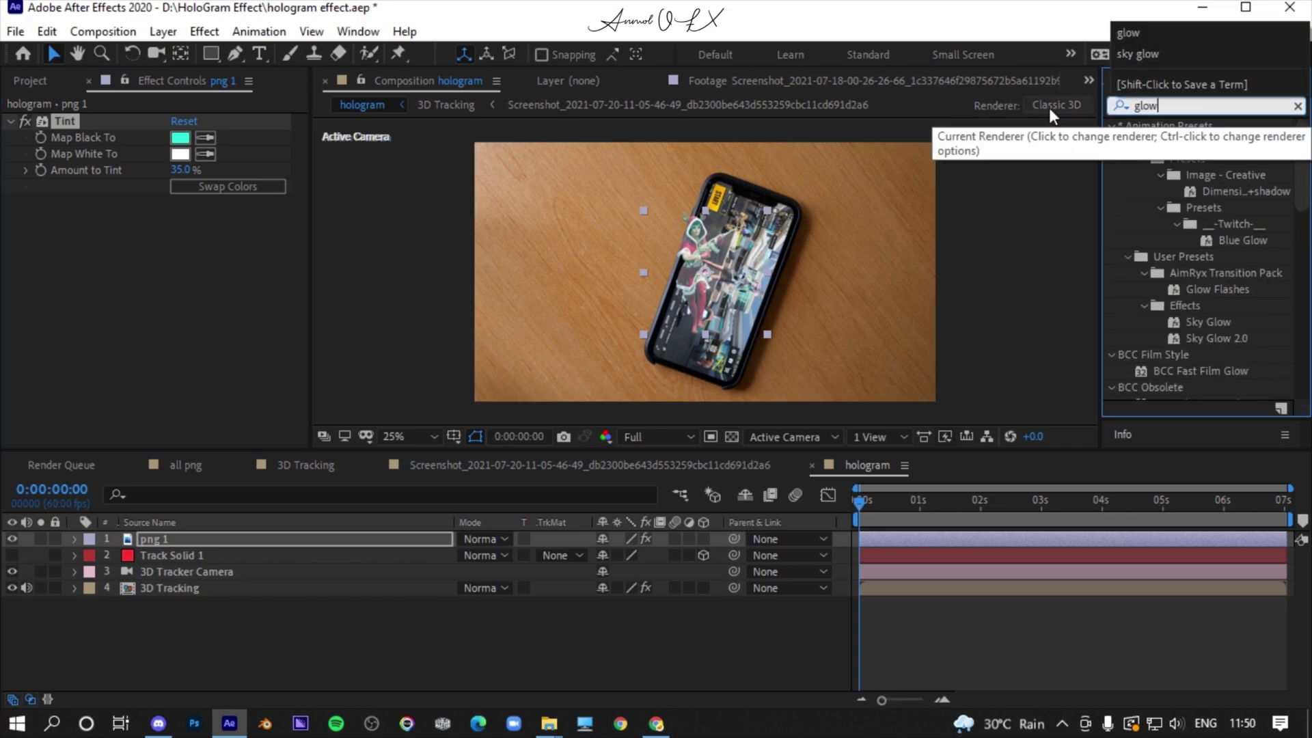
pyautogui.scroll(-15, 1308, 175)
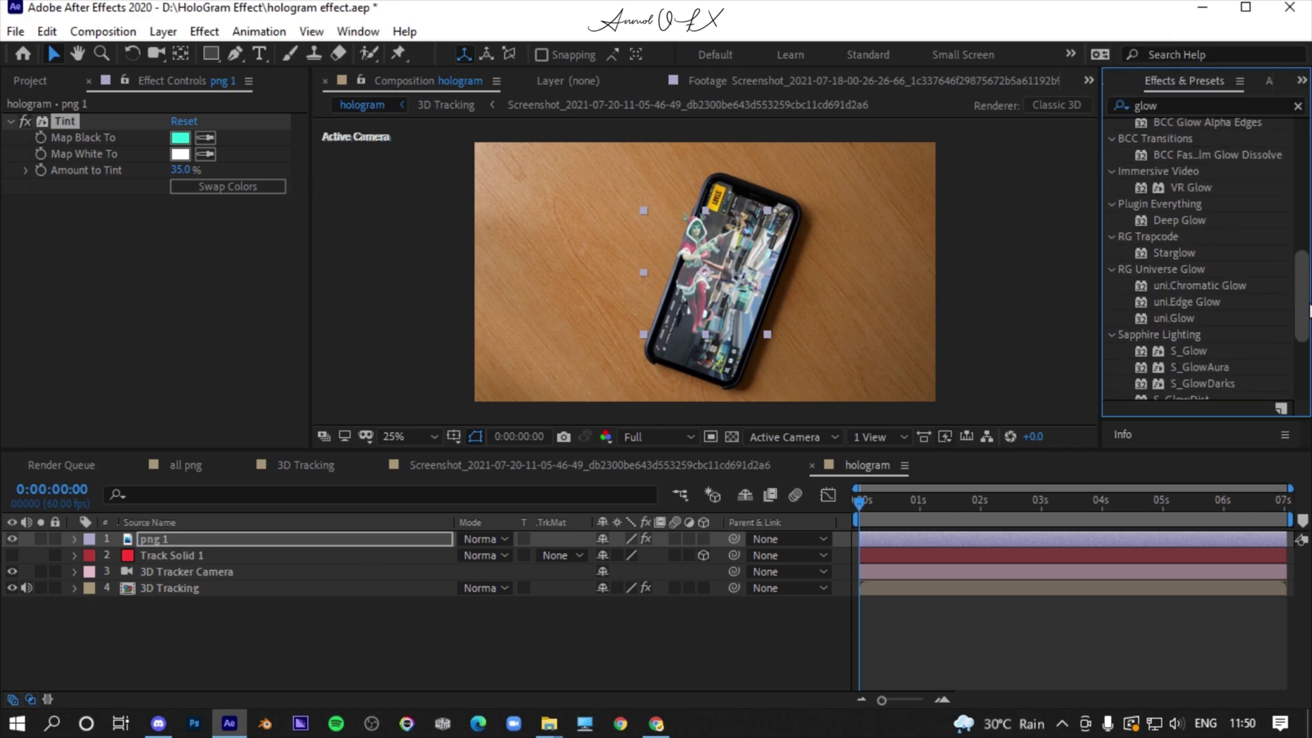
pyautogui.moveTo(1178, 389); pyautogui.dragTo(990, 535)
# Step: Keep the Glow based on Color Channels and set its Composite Original option to On Top
pyautogui.click(208, 184)
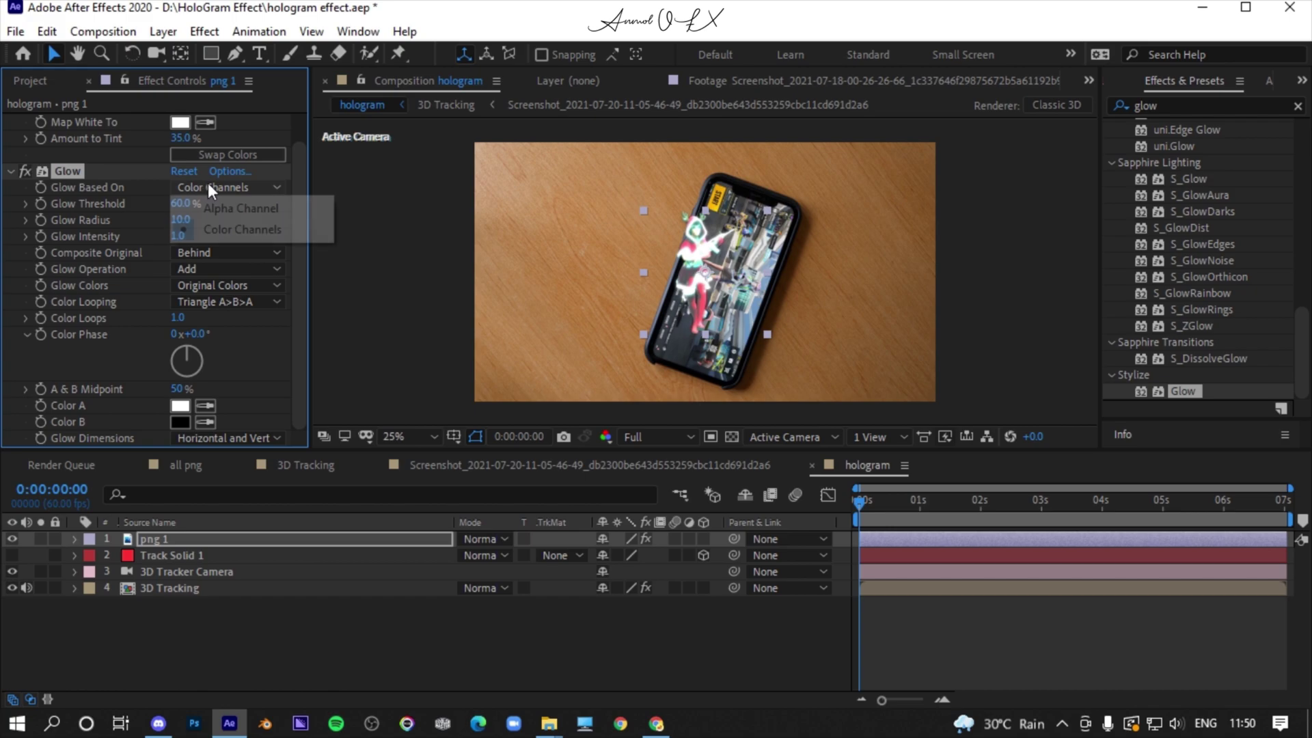
pyautogui.click(195, 231)
pyautogui.click(198, 253)
pyautogui.click(199, 272)
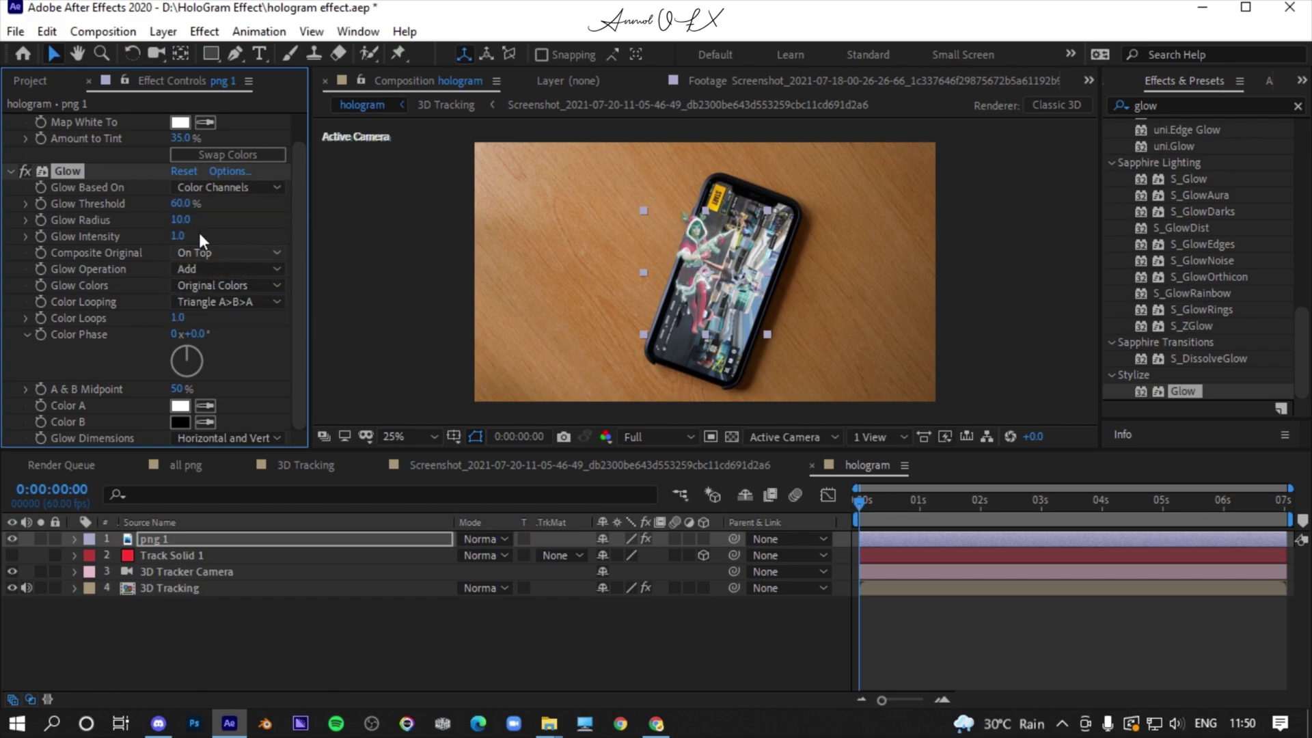
# Step: Set the Glow Threshold to 25% and the Glow Radius to 200
pyautogui.click(182, 204)
pyautogui.write('25')
pyautogui.press('Return')
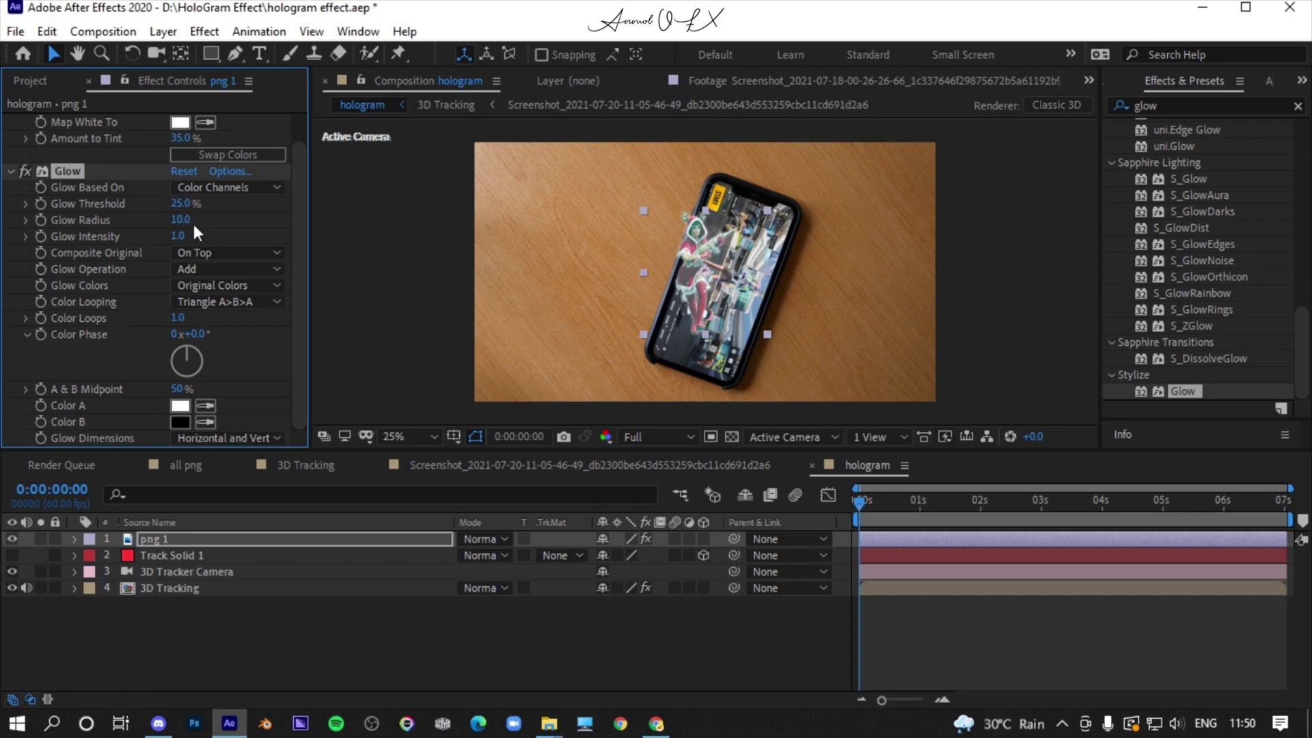
pyautogui.click(182, 220)
pyautogui.write('200')
pyautogui.press('Return')
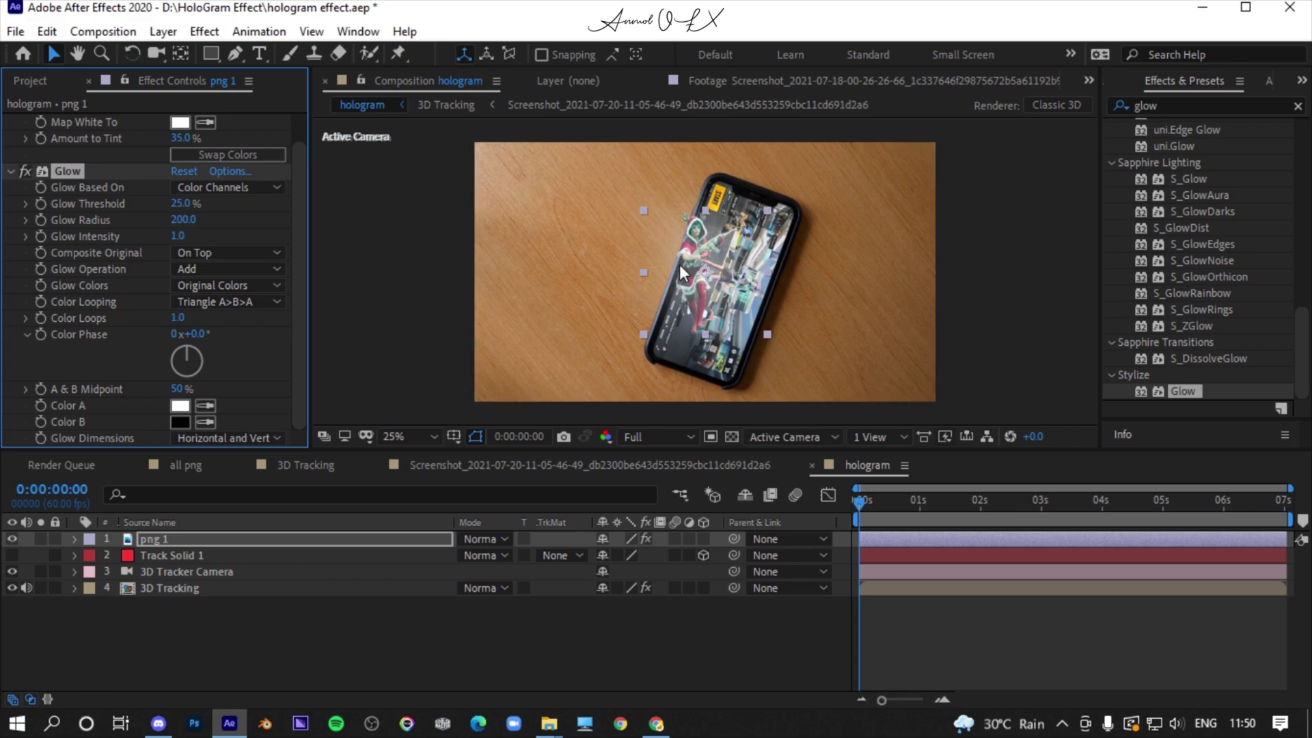
# Step: Find the Perspective Drop Shadow effect and apply it to the png 1 layer
pyautogui.click(1189, 107)
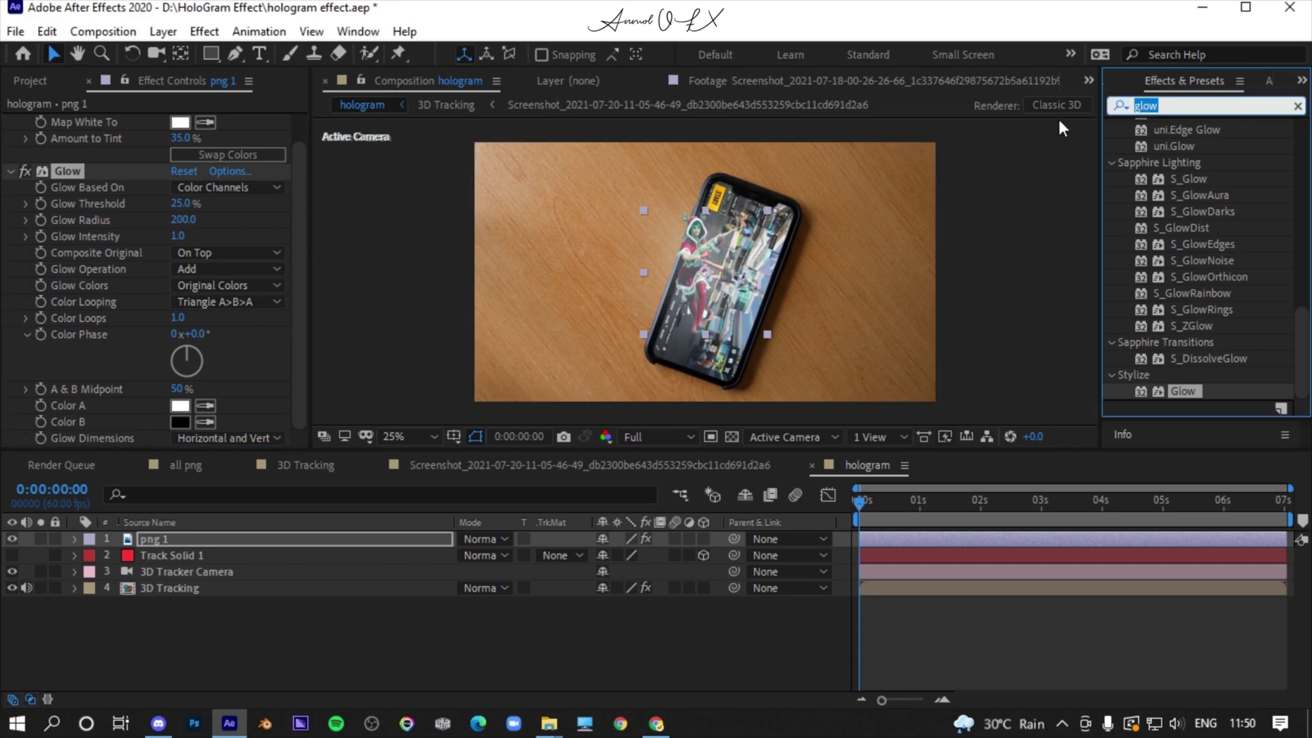
pyautogui.write('drop')
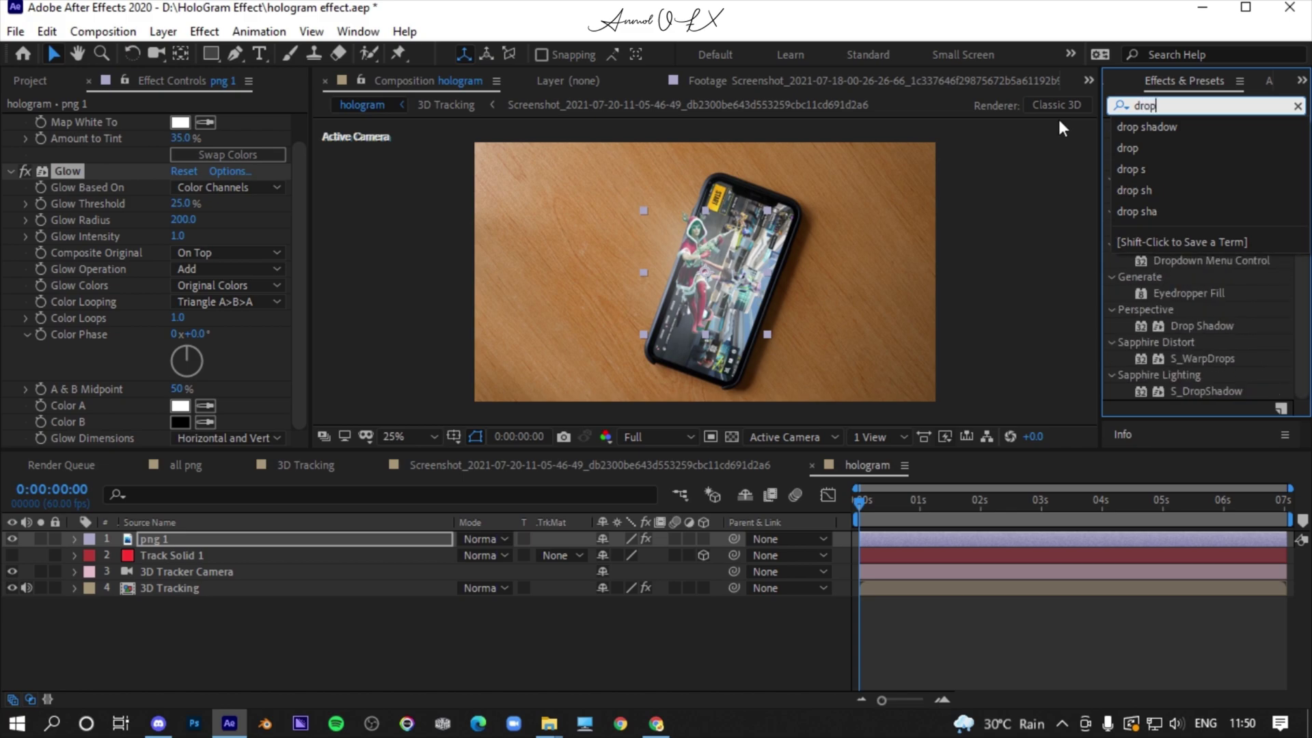
pyautogui.click(1132, 120)
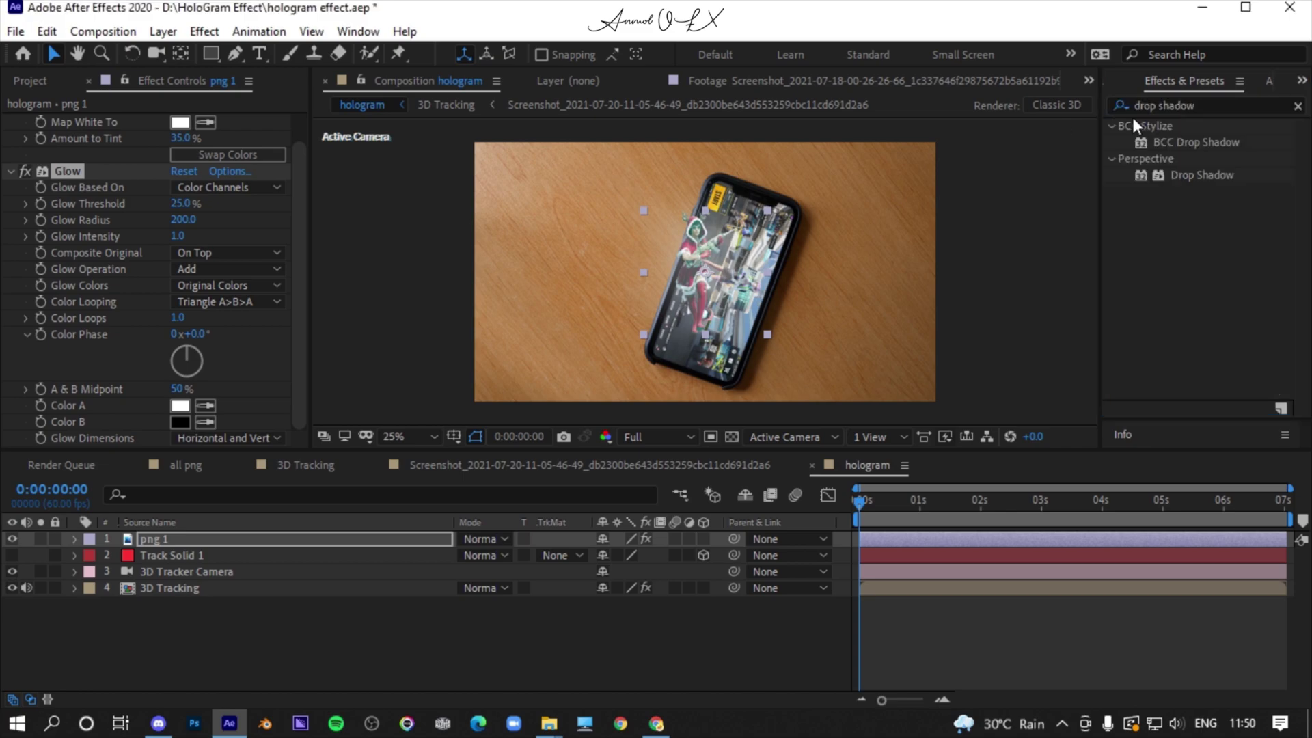
pyautogui.moveTo(1175, 178); pyautogui.dragTo(930, 538)
# Step: Set the Drop Shadow's Shadow Color to white, FFFFFF
pyautogui.click(179, 321)
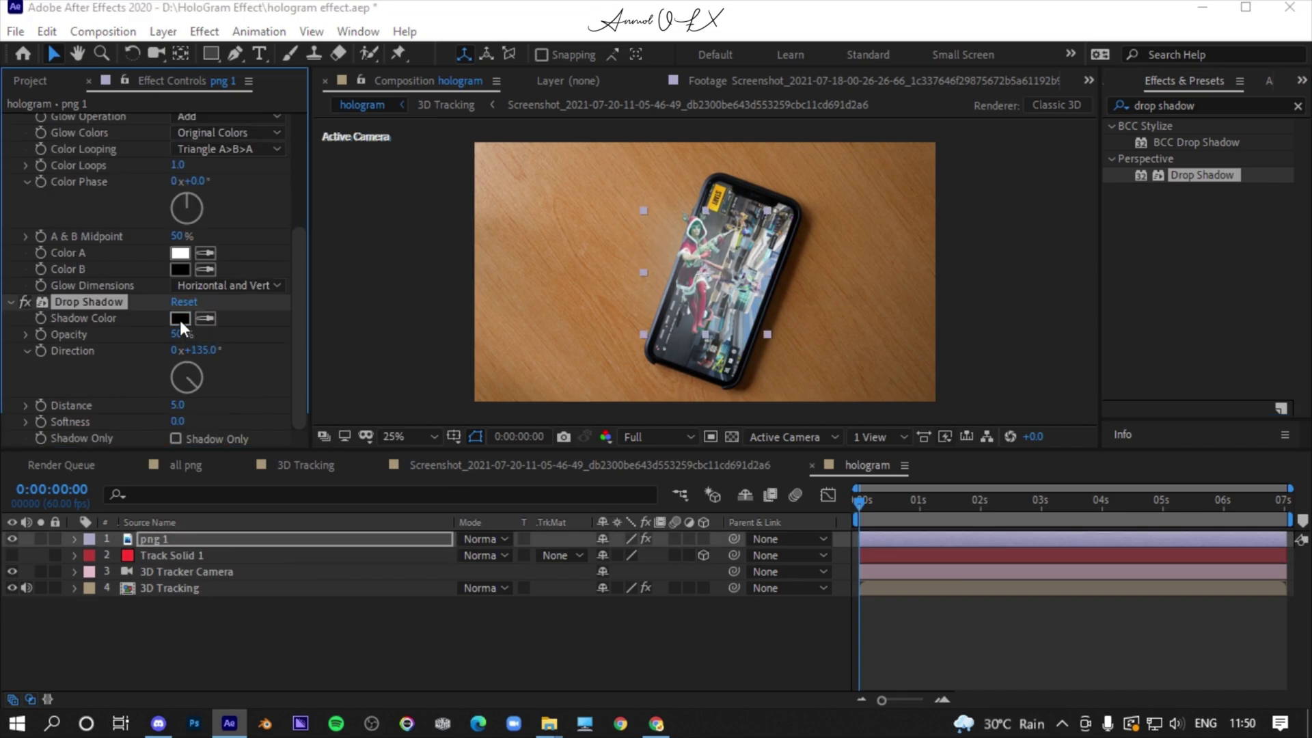
pyautogui.click(436, 463)
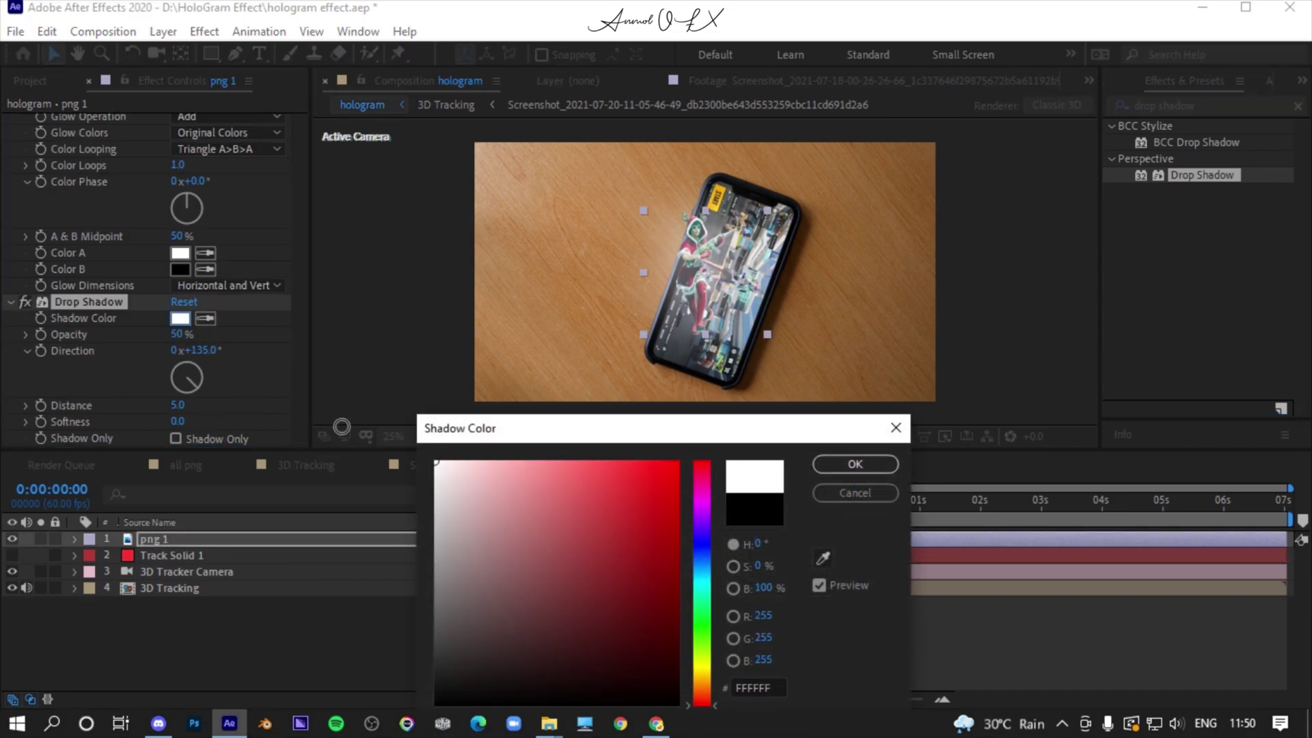
pyautogui.click(855, 464)
pyautogui.press('.')
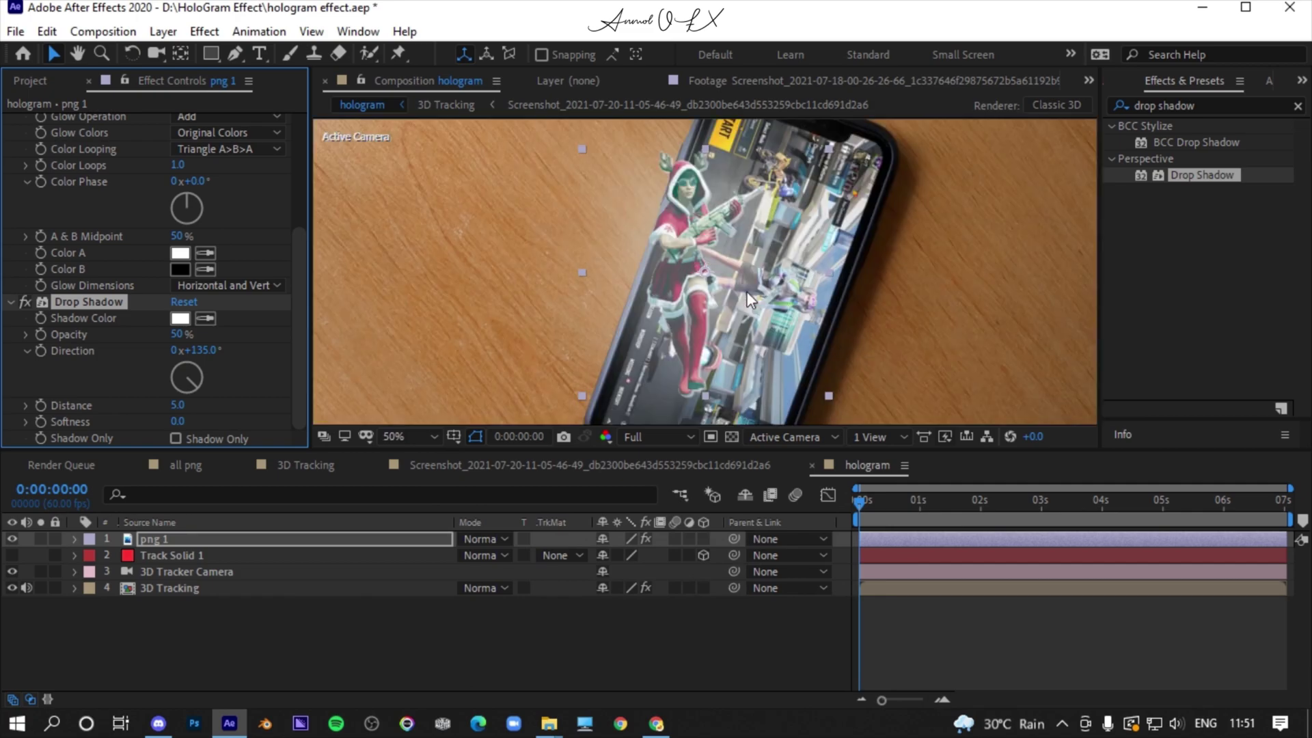
pyautogui.press(',')
# Step: Duplicate the Drop Shadow effect and move the copy above Tint as the first effect on png 1
pyautogui.click(1192, 179)
pyautogui.click(96, 301)
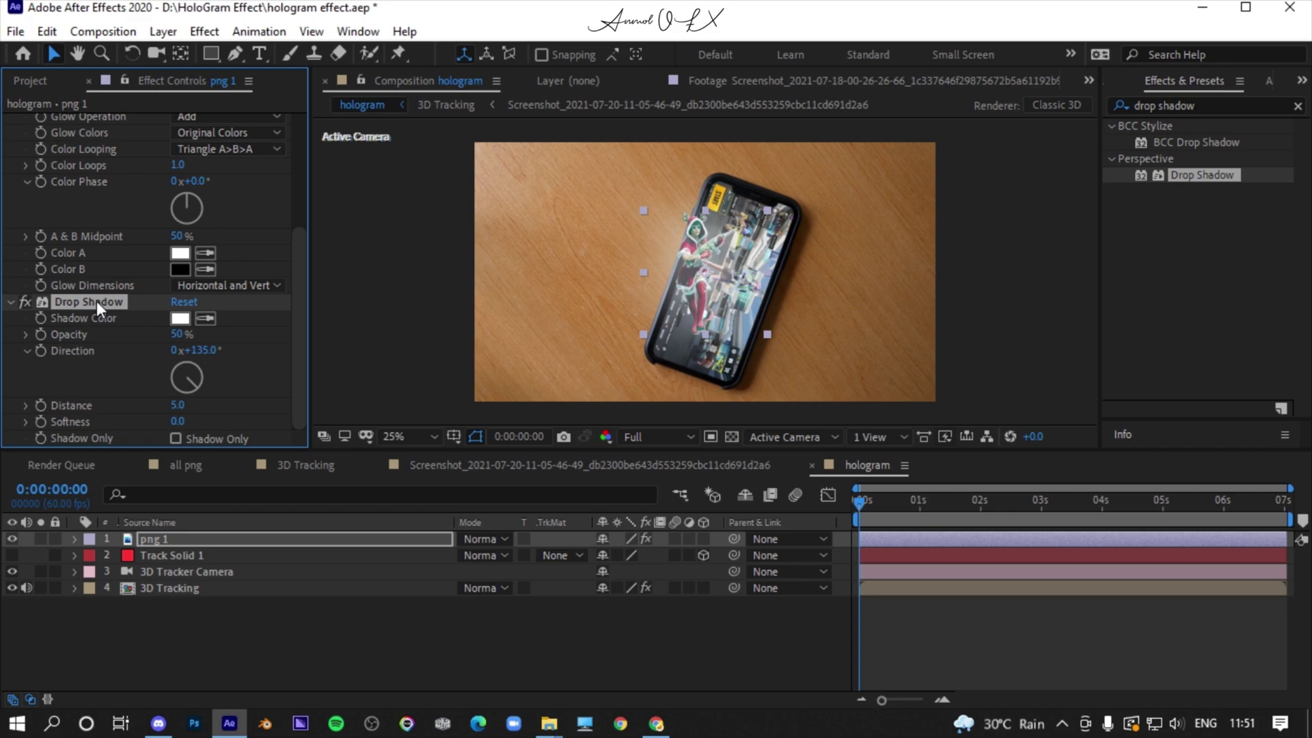
pyautogui.hotkey('ctrl', 'd')
pyautogui.moveTo(95, 301); pyautogui.dragTo(80, 117)
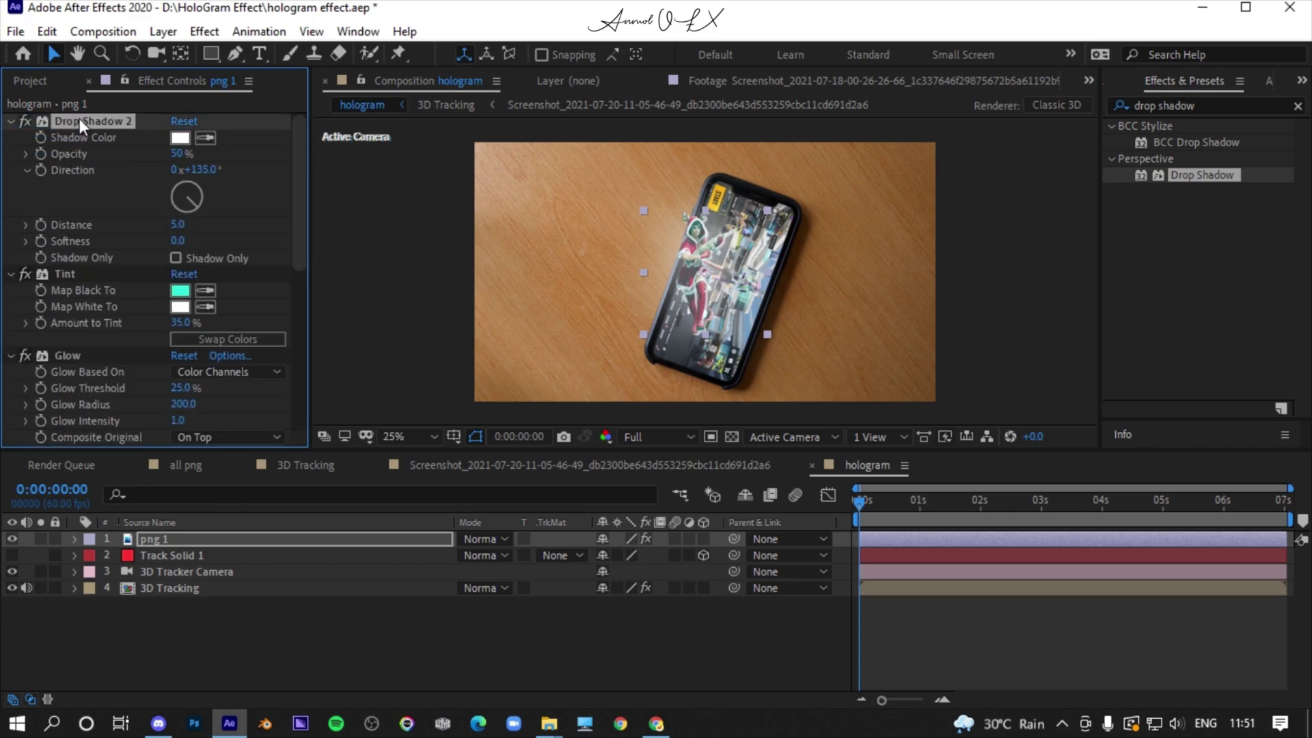
# Step: Toggle the duplicated Drop Shadow off and on to compare the character's outline with and without it
pyautogui.scroll(4, 712, 273)
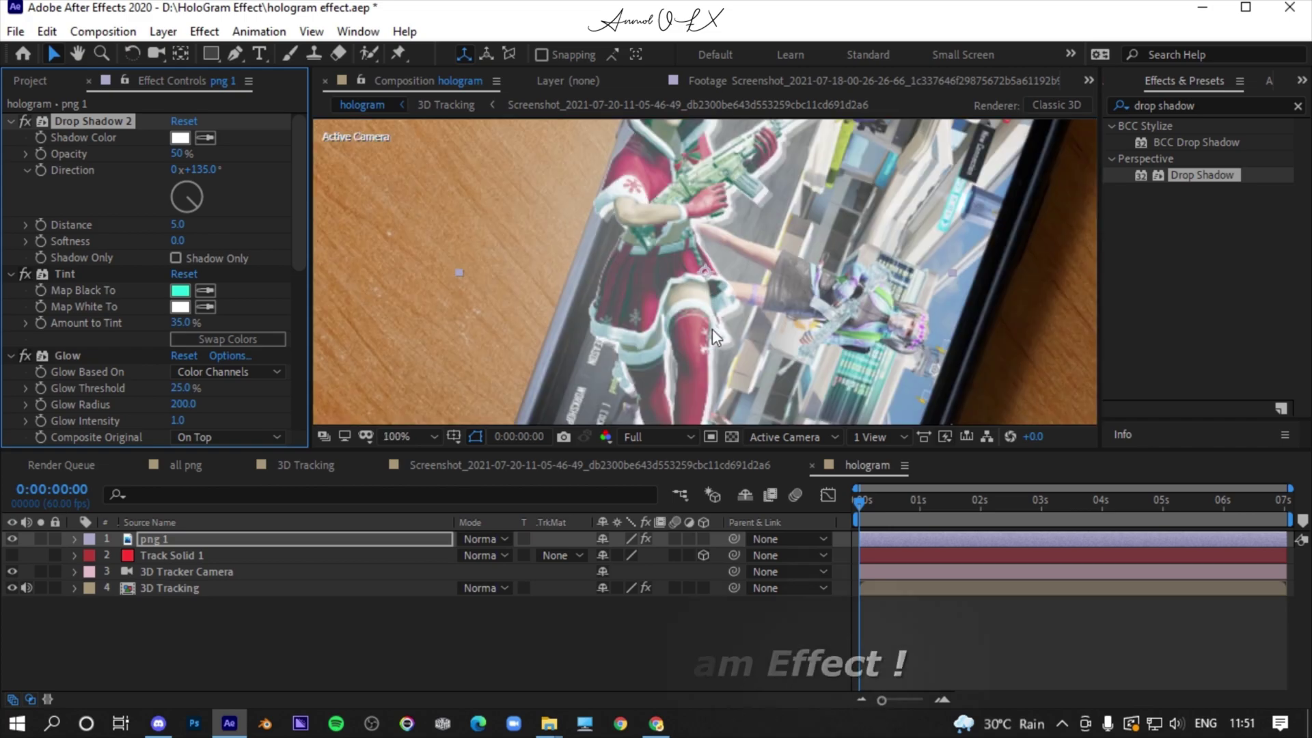
pyautogui.click(24, 120)
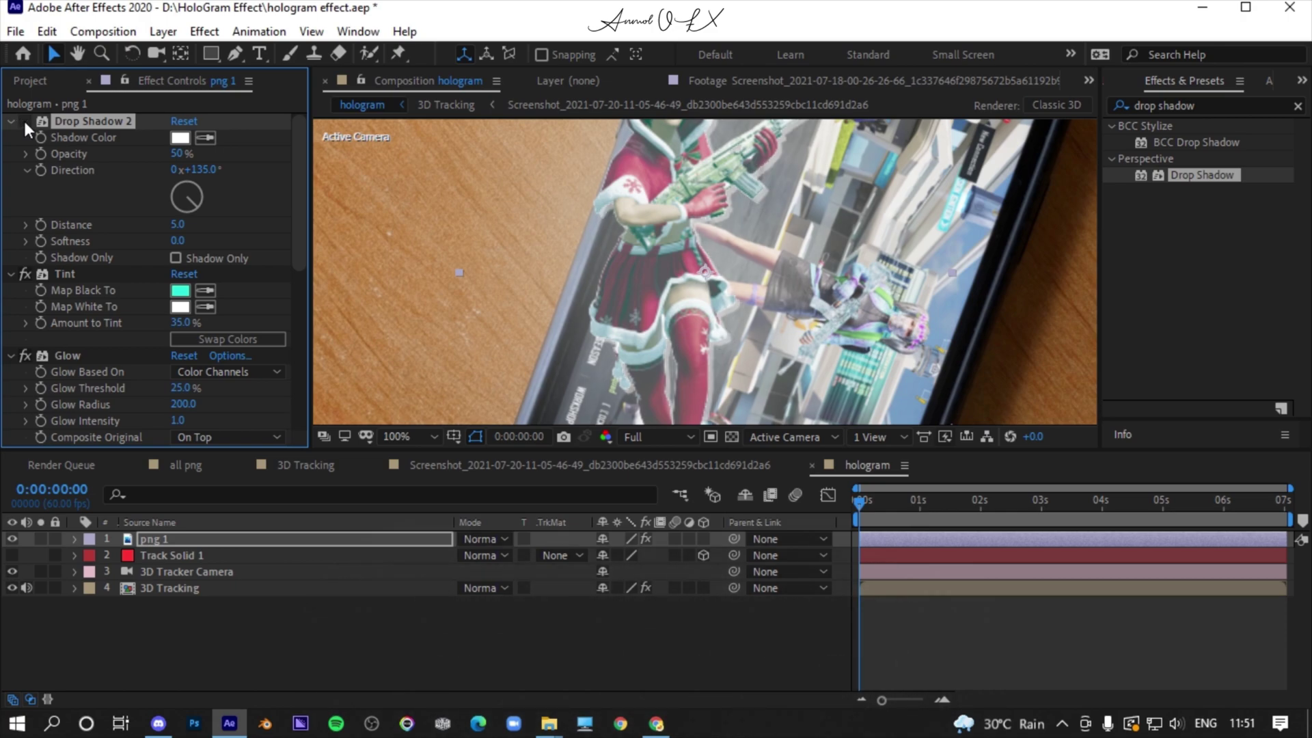
pyautogui.click(24, 121)
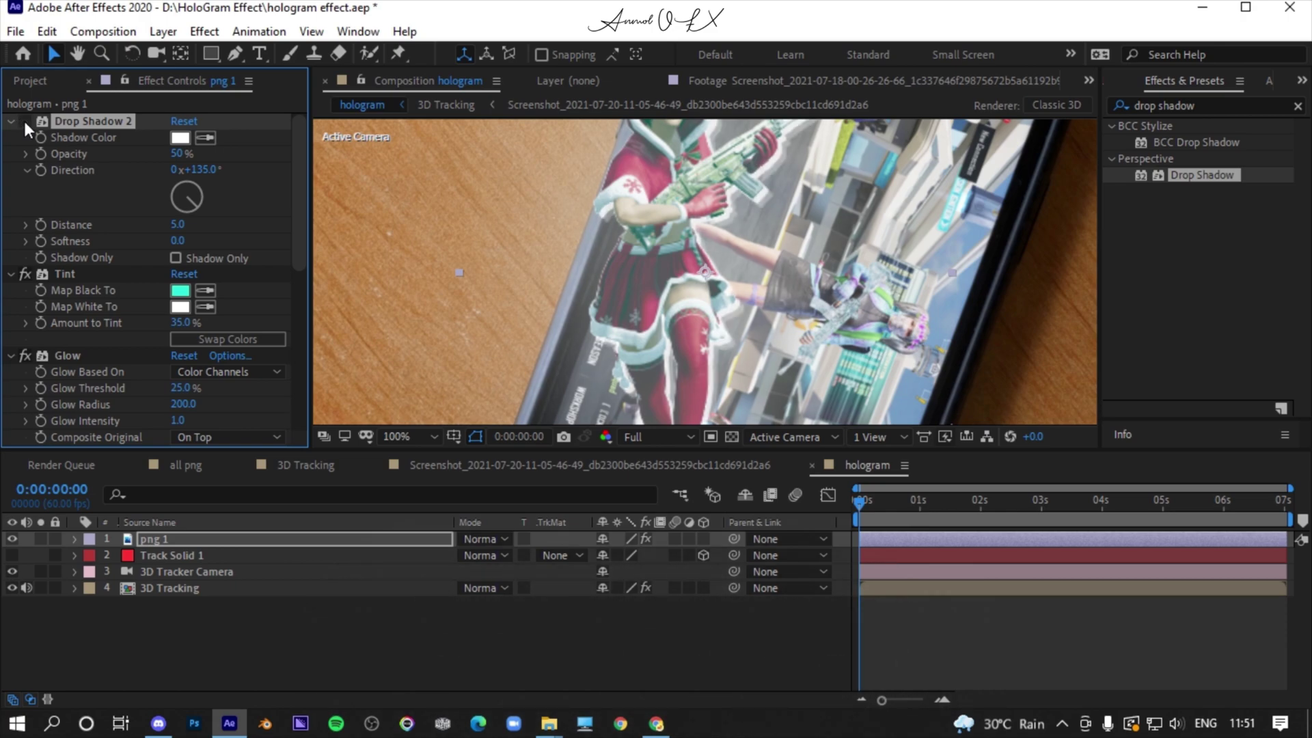
pyautogui.click(24, 121)
pyautogui.click(25, 121)
pyautogui.click(24, 121)
pyautogui.scroll(-2, 790, 212)
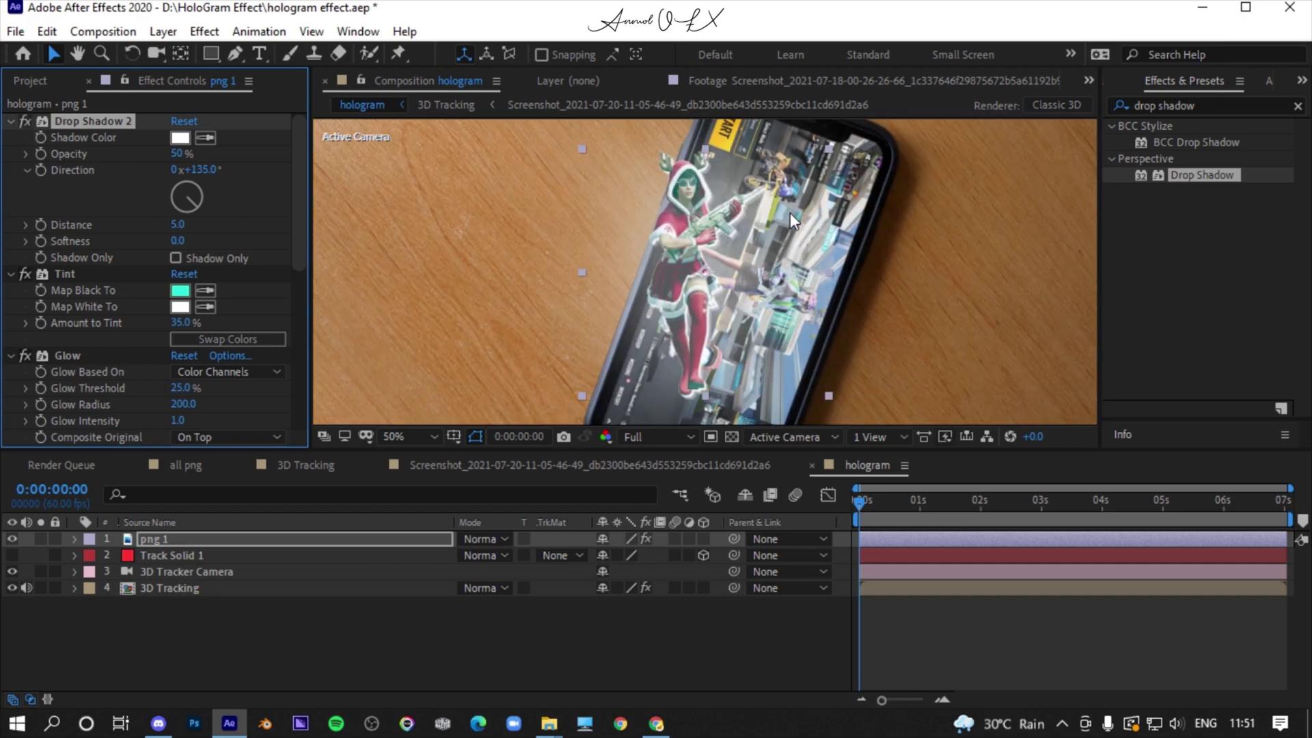
pyautogui.scroll(-1, 698, 232)
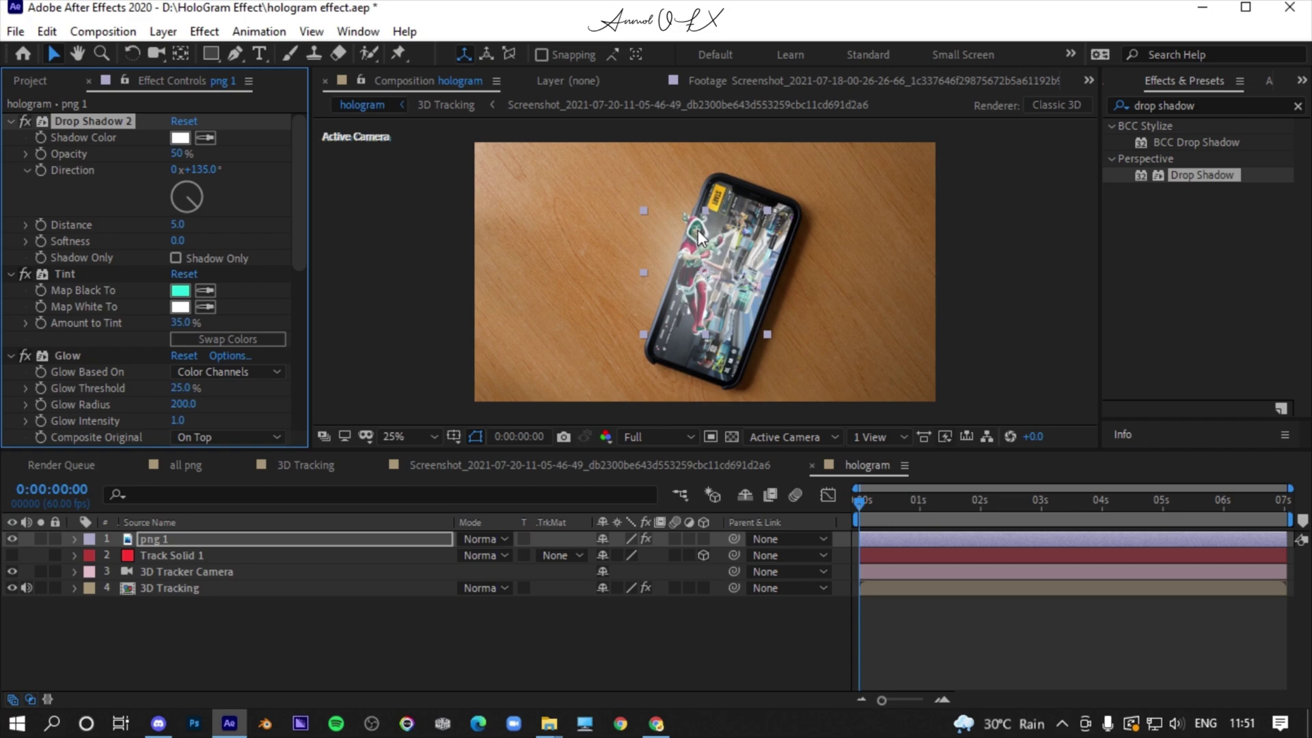
pyautogui.scroll(1, 698, 230)
pyautogui.scroll(-1, 698, 230)
# Step: Pre-compose the png 1 layer as holo 1, moving all attributes into the new composition
pyautogui.click(188, 537)
pyautogui.rightClick(188, 539)
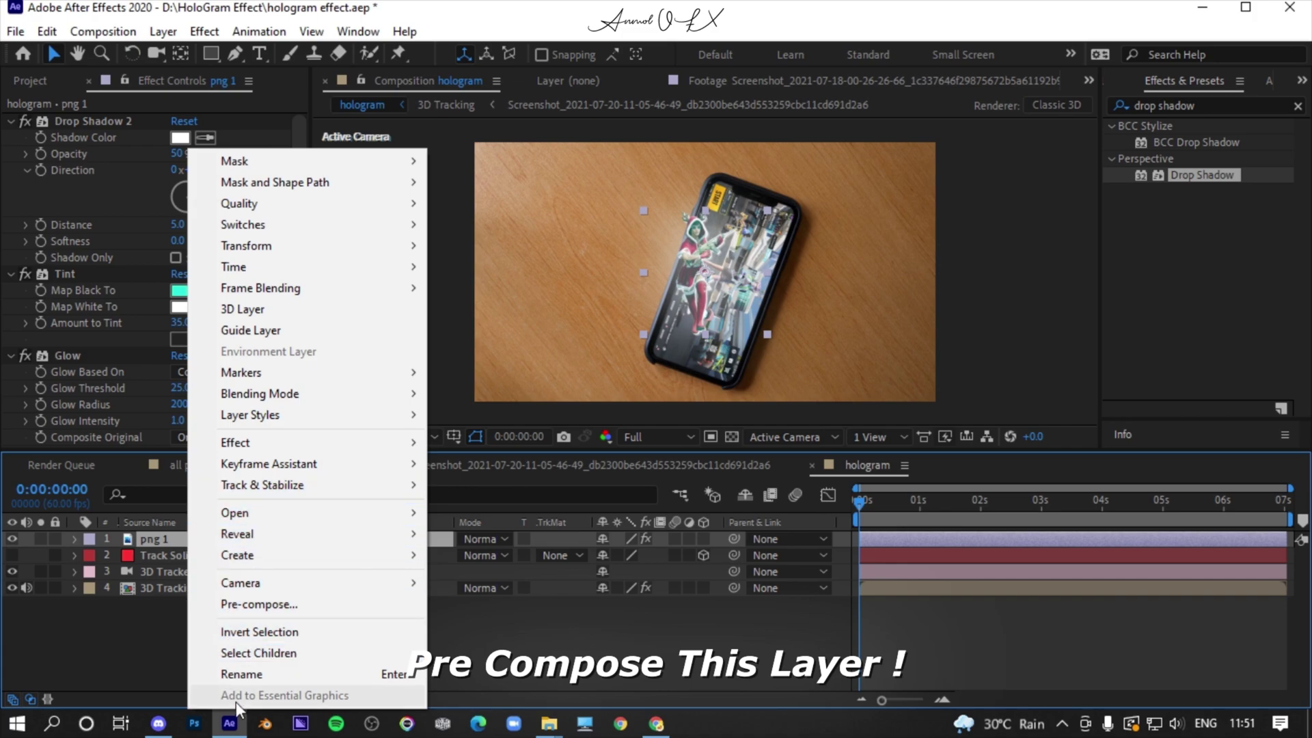
pyautogui.click(255, 605)
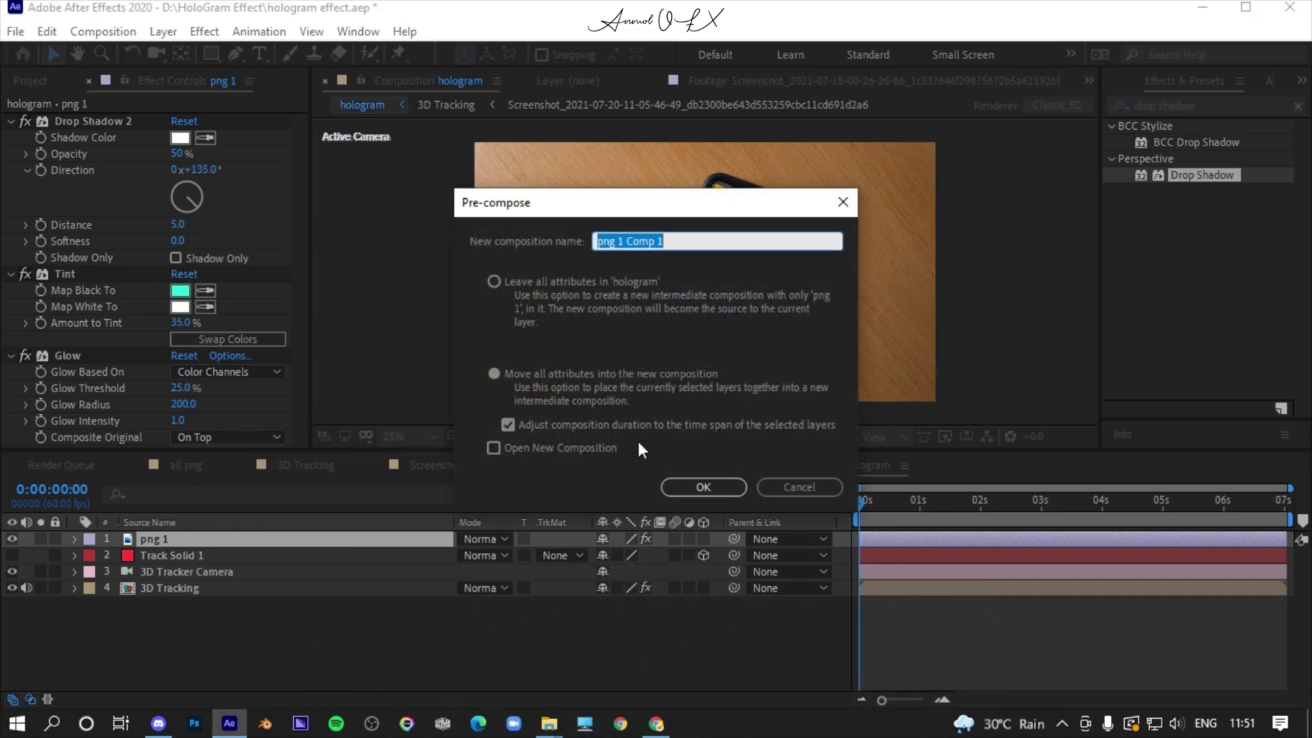
pyautogui.write('holo 1')
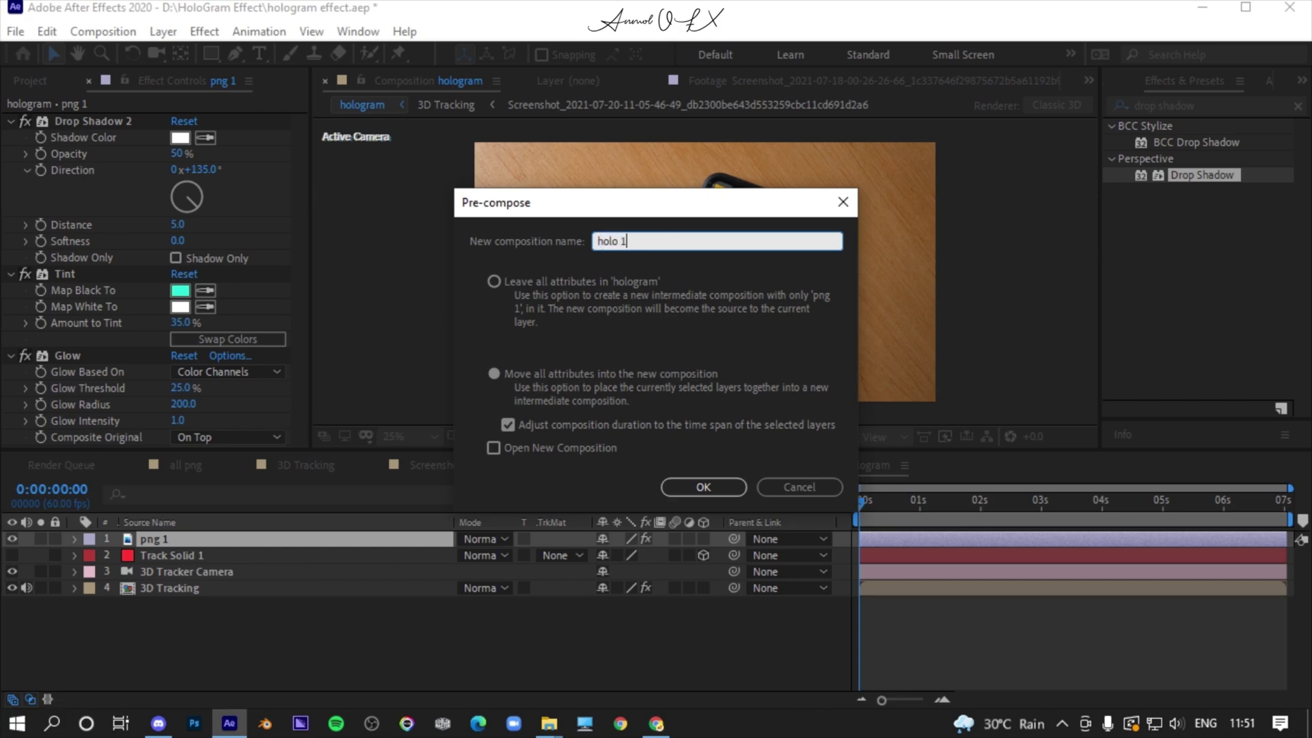
pyautogui.click(690, 484)
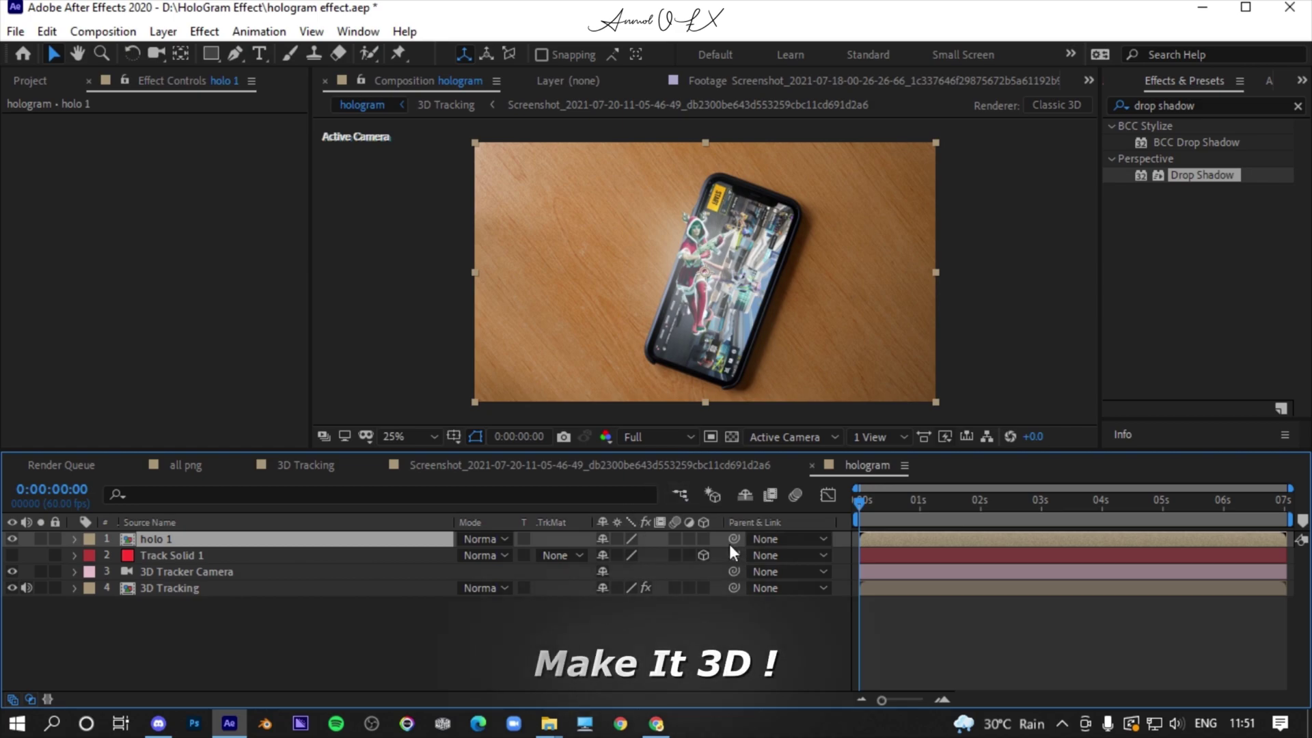
# Step: Make the holo 1 layer 3D and reveal its Scale, Rotation and Position properties together
pyautogui.click(704, 538)
pyautogui.moveTo(892, 502); pyautogui.dragTo(860, 499)
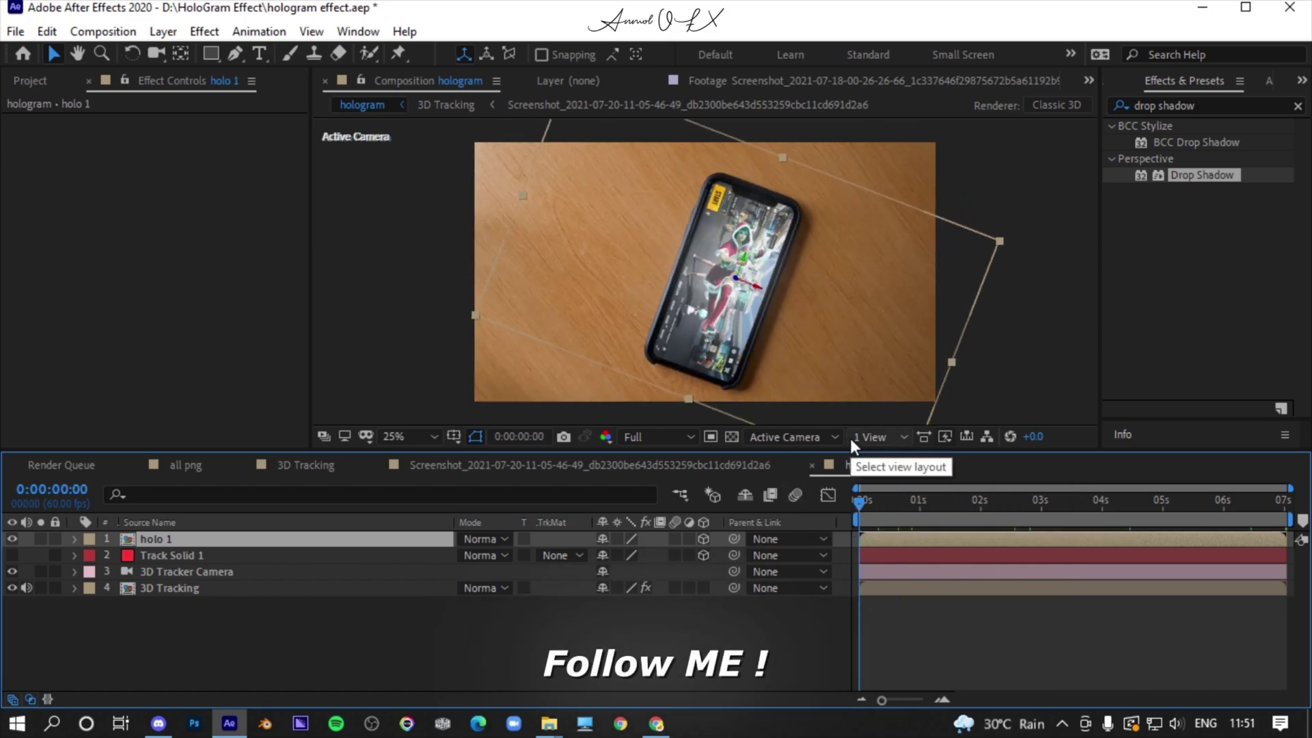
pyautogui.press('s')
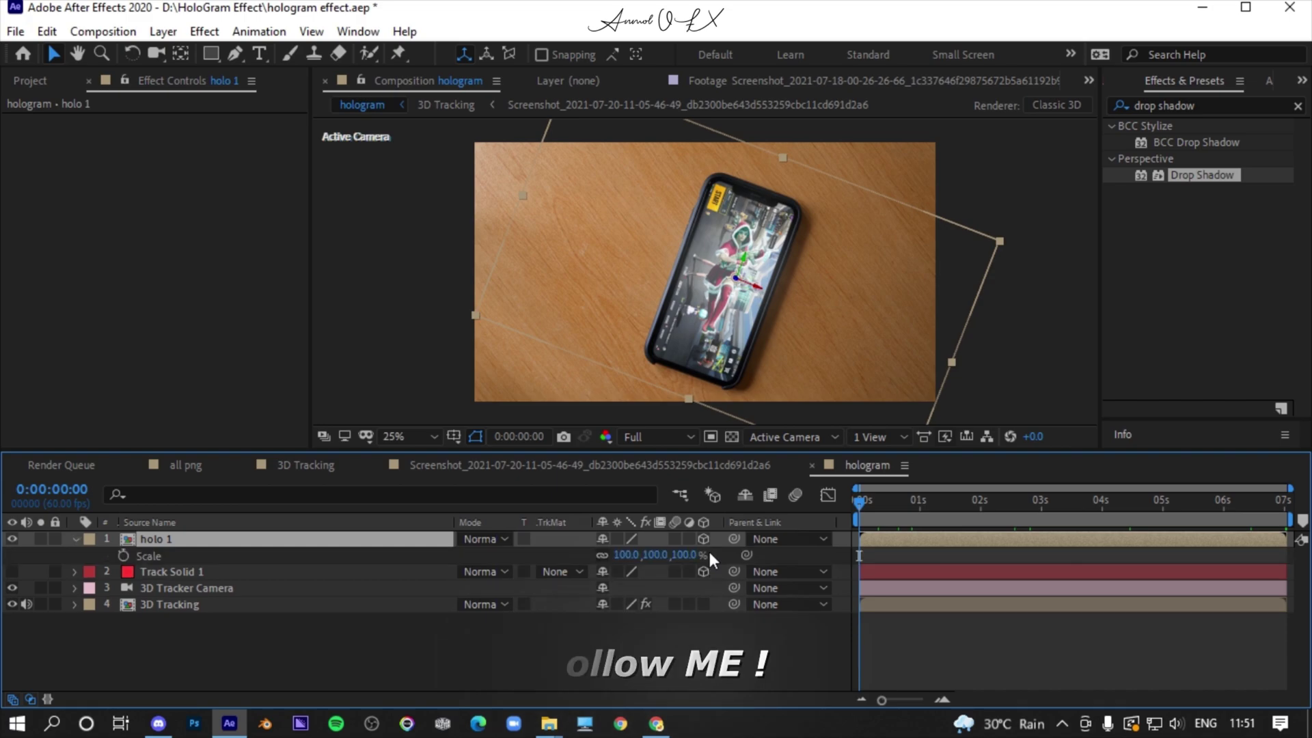
pyautogui.hotkey('shift', 'r')
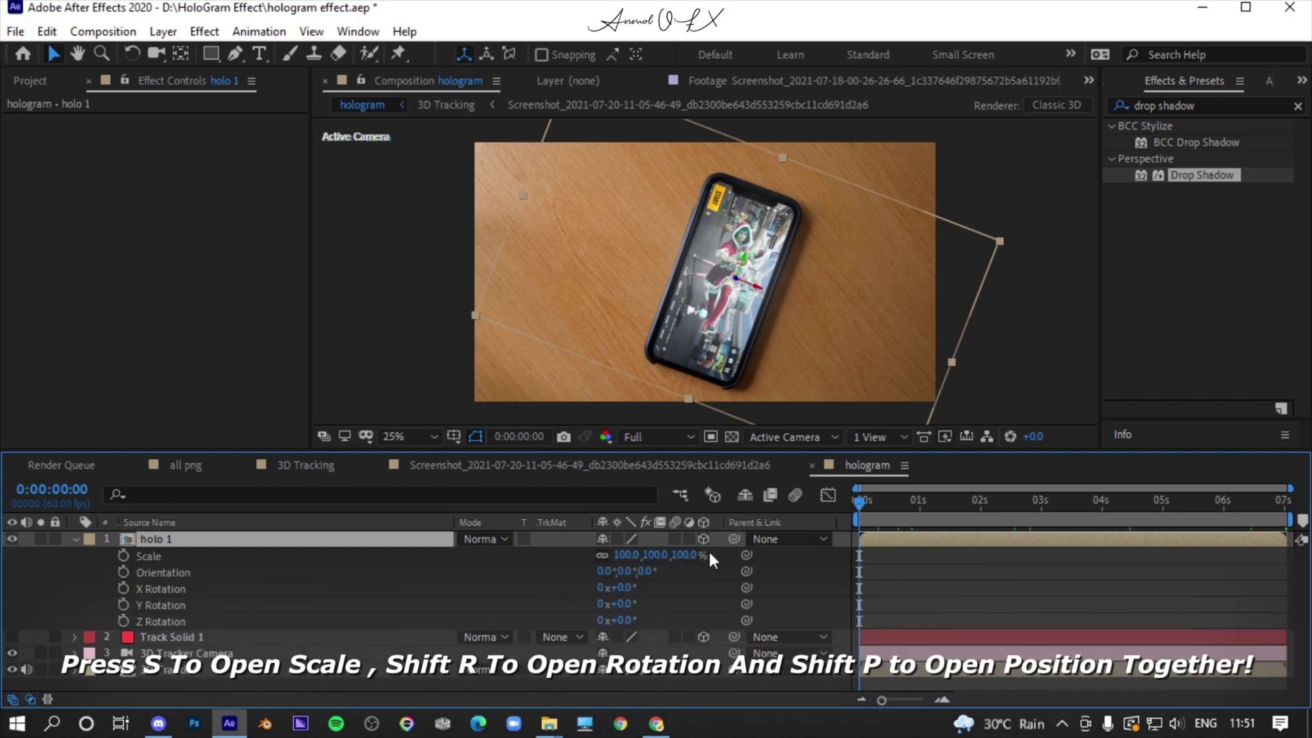
pyautogui.hotkey('shift', 'p')
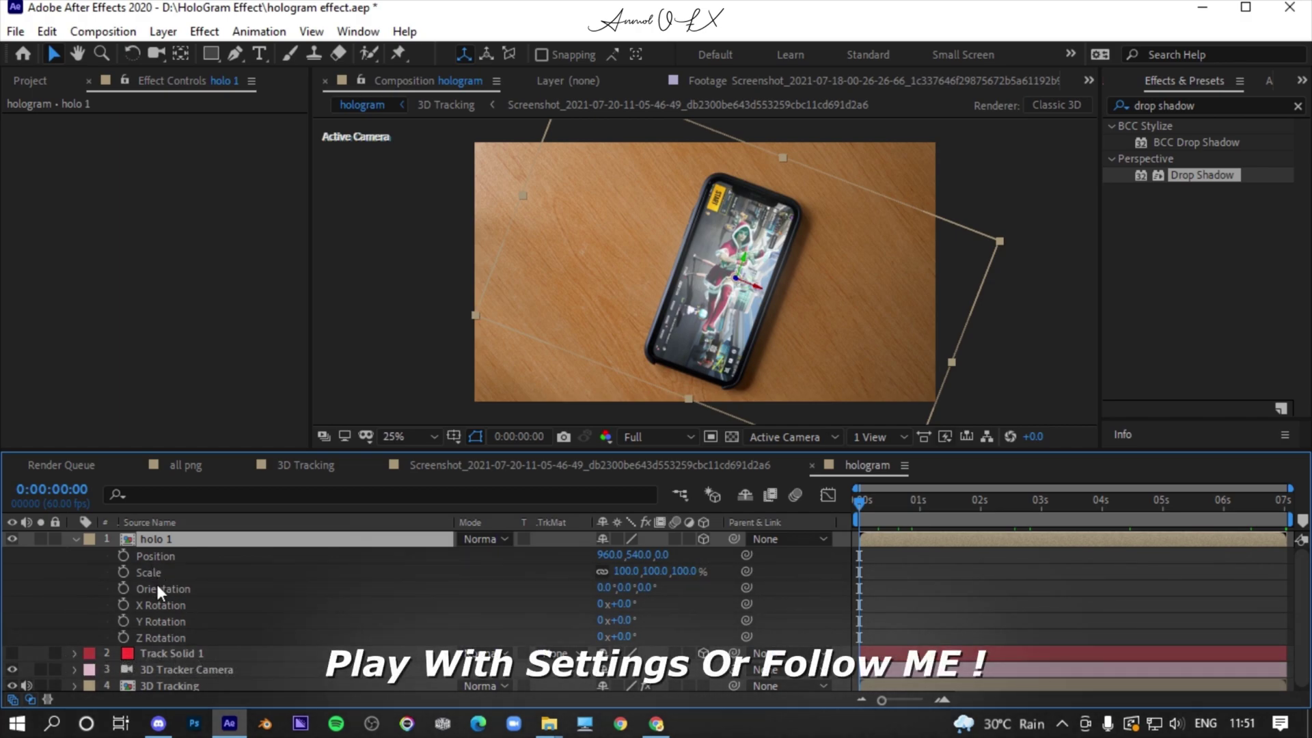
# Step: Add Position, Scale and Orientation keyframes to holo 1 at 0:00:03:00, and move the current time to 0:00:02:00
pyautogui.click(947, 699)
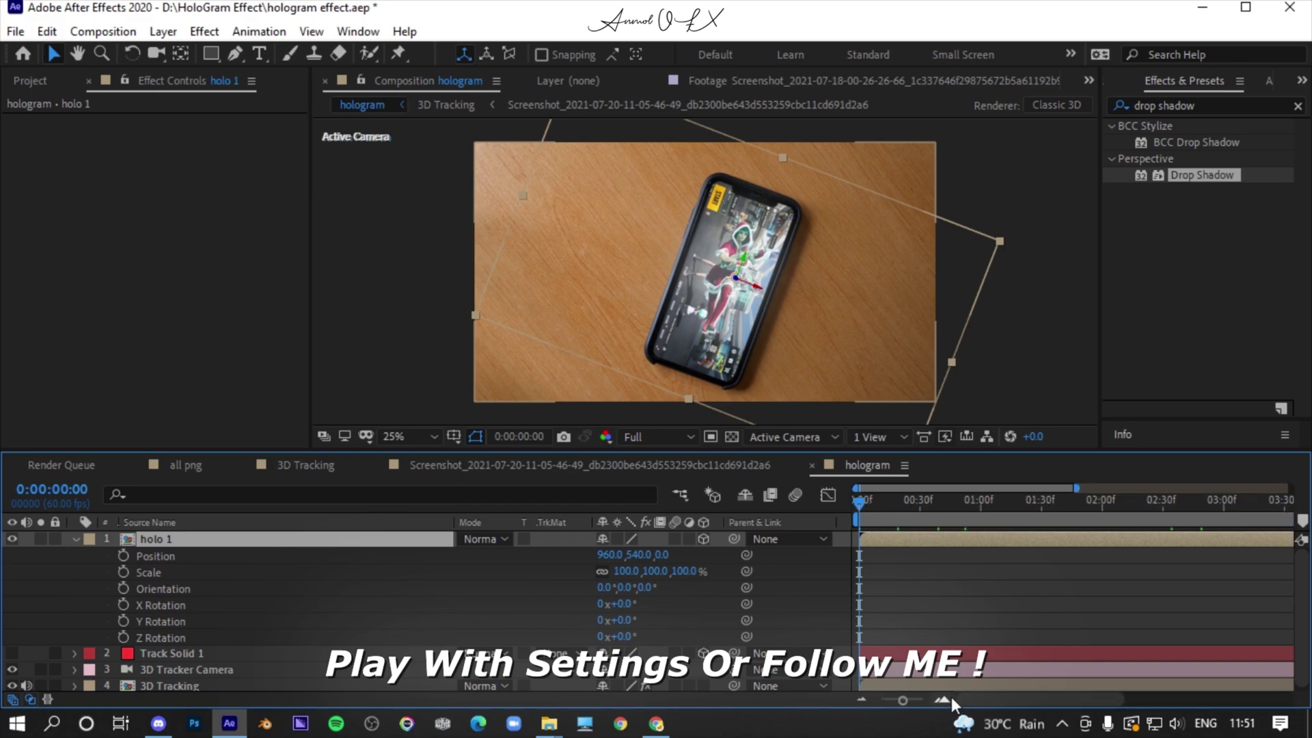
pyautogui.click(860, 698)
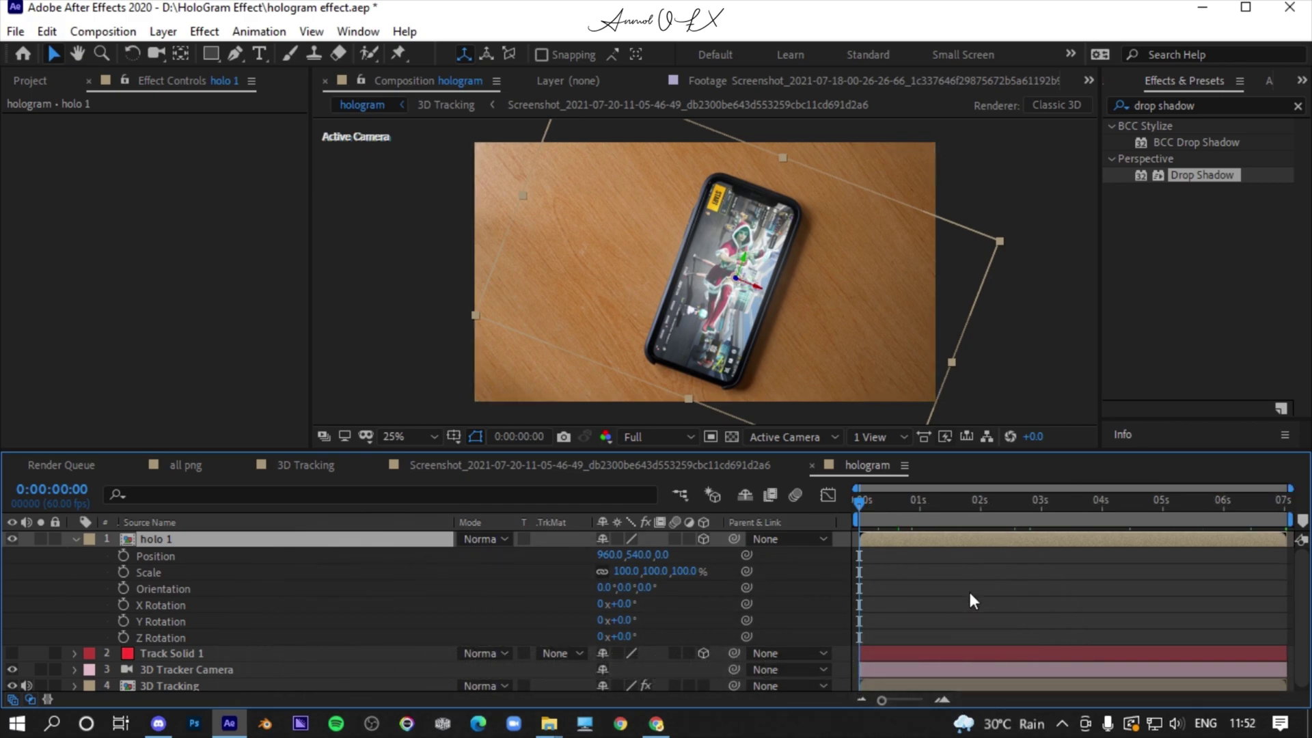
pyautogui.click(1041, 501)
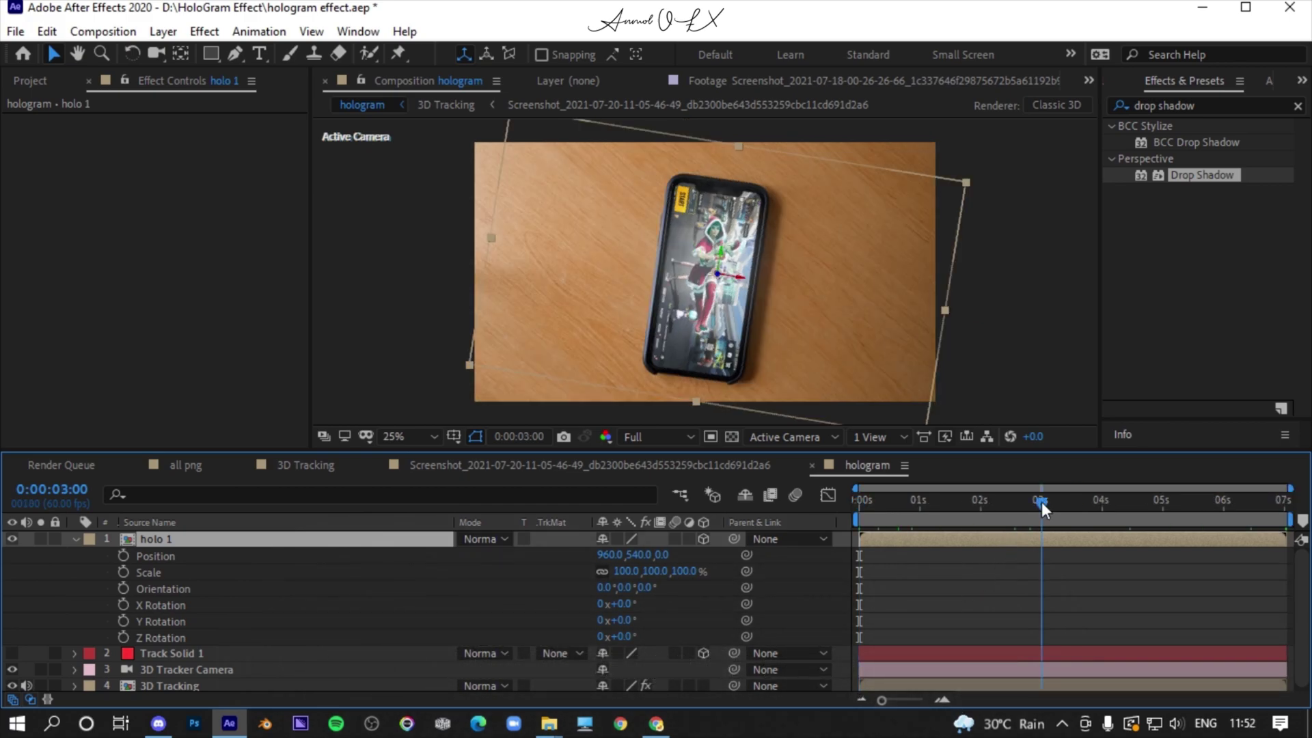
pyautogui.click(124, 555)
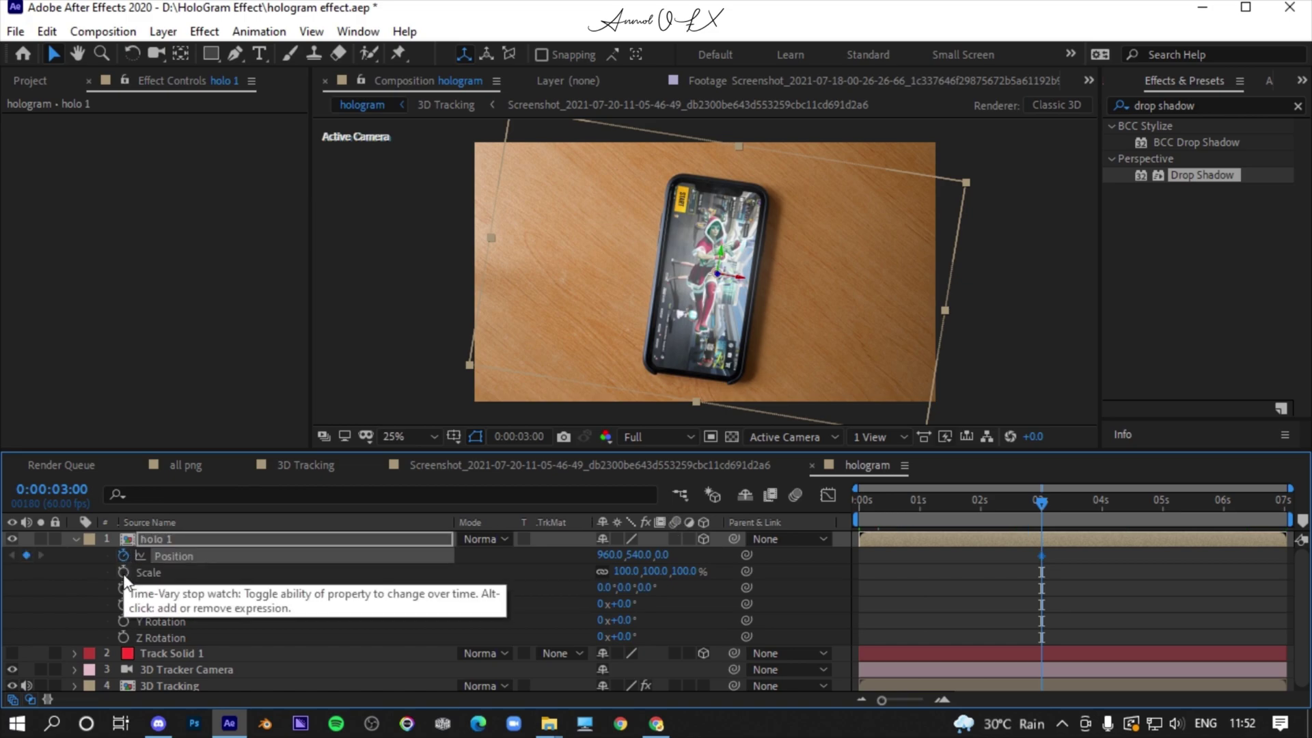
pyautogui.click(124, 572)
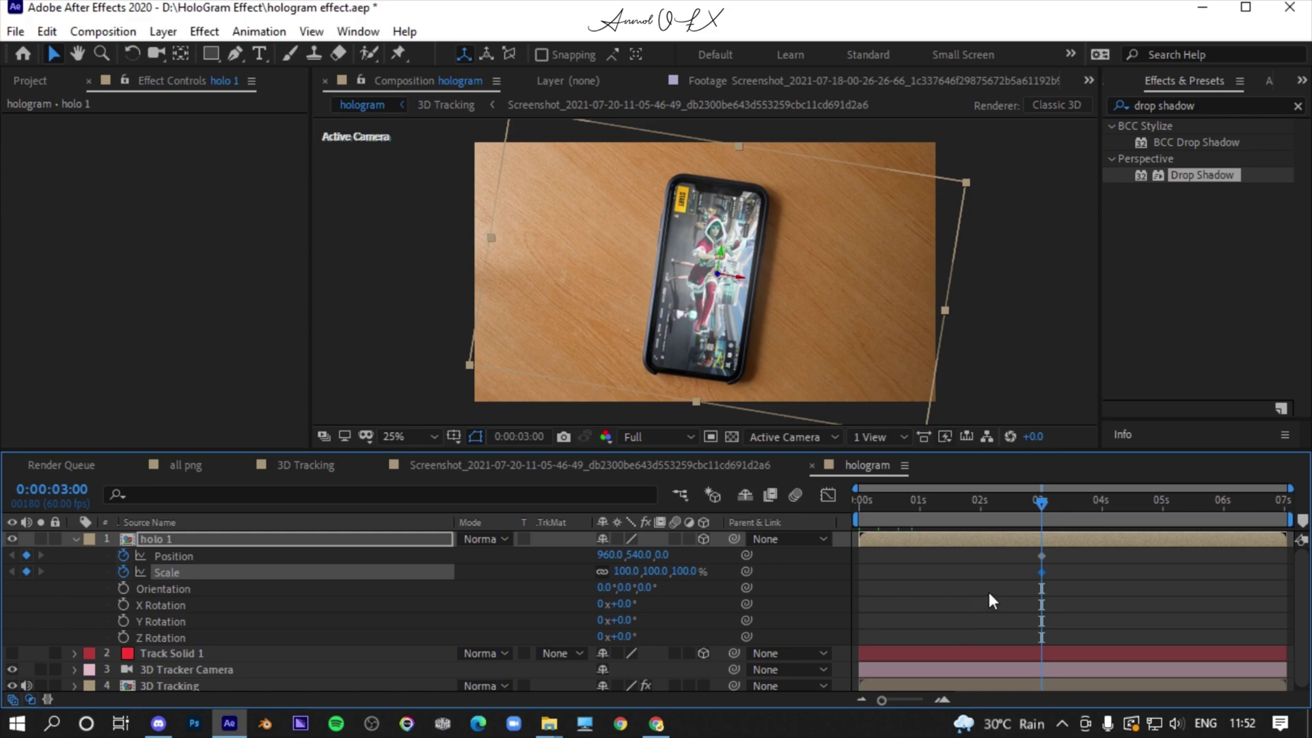
pyautogui.click(120, 588)
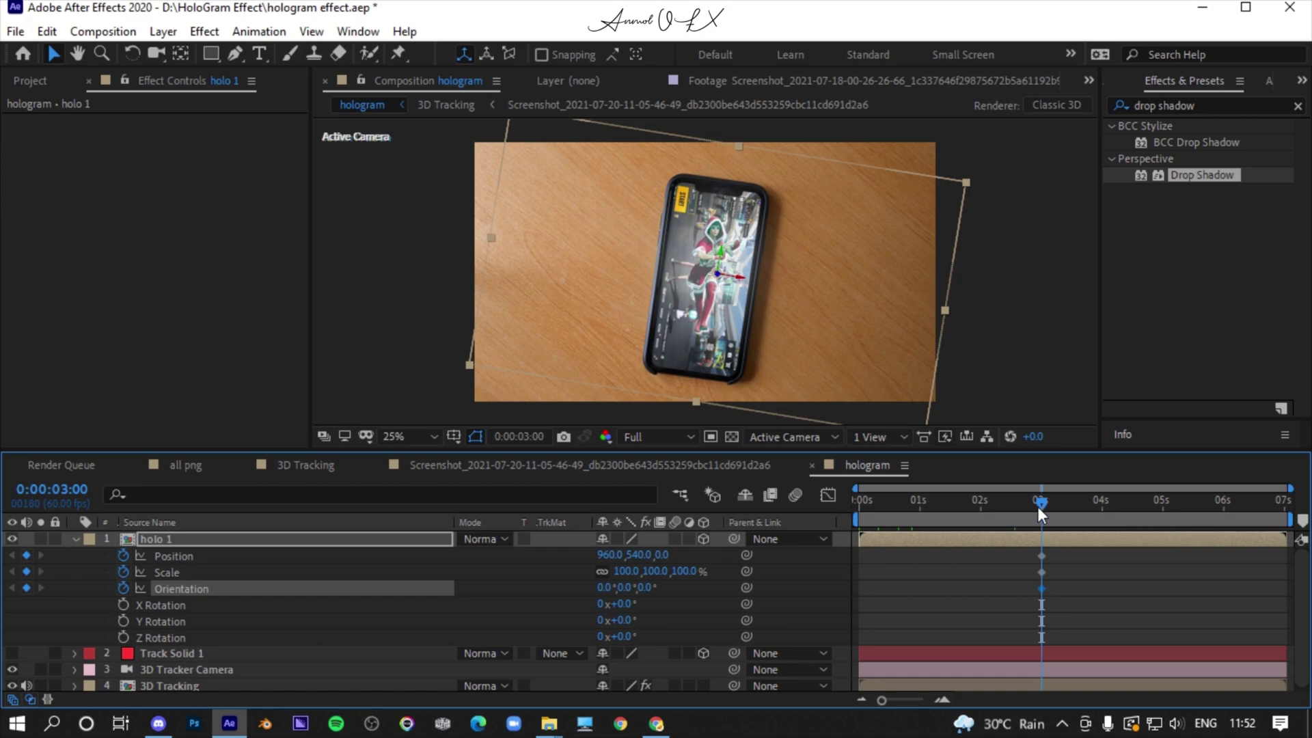
pyautogui.moveTo(1037, 506); pyautogui.dragTo(977, 523)
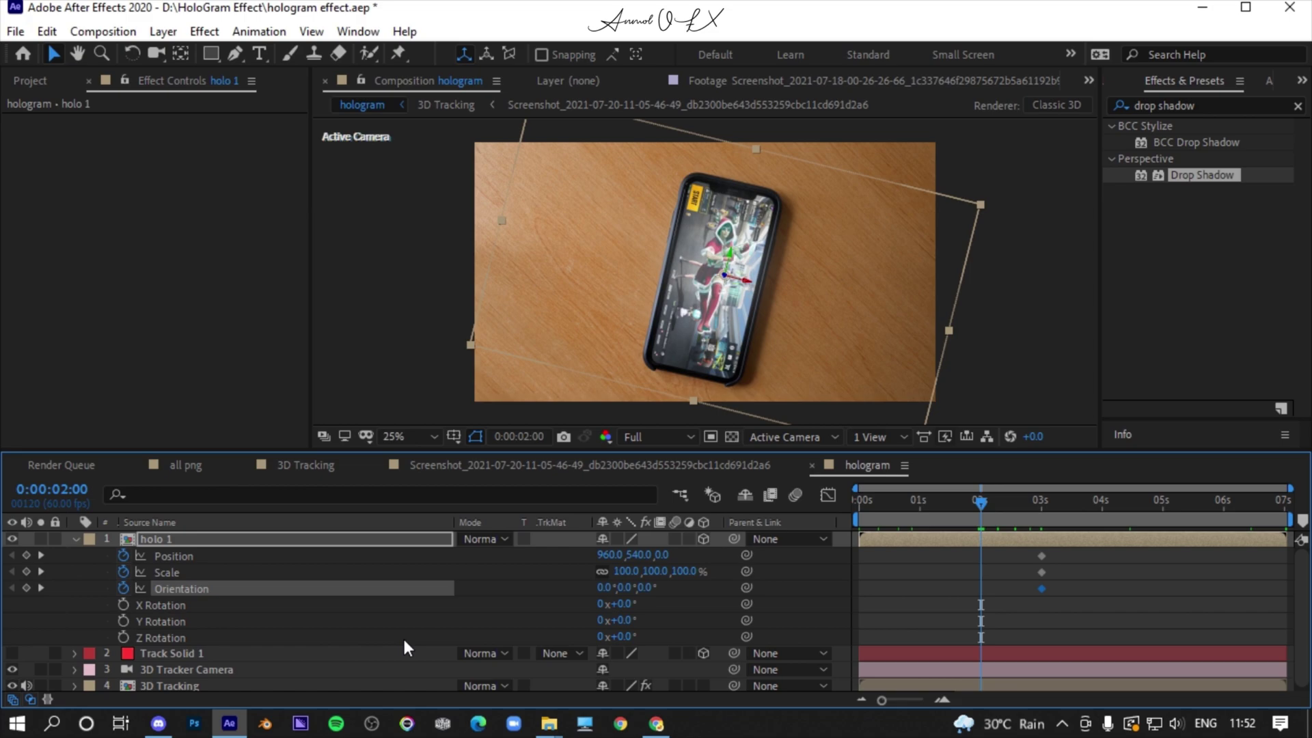
# Step: At 0:00:02:00, set holo 1's Z orientation to 85° and reposition it over the phone screen at about 941.5, 581.7, -0.4
pyautogui.moveTo(660, 591); pyautogui.dragTo(744, 587)
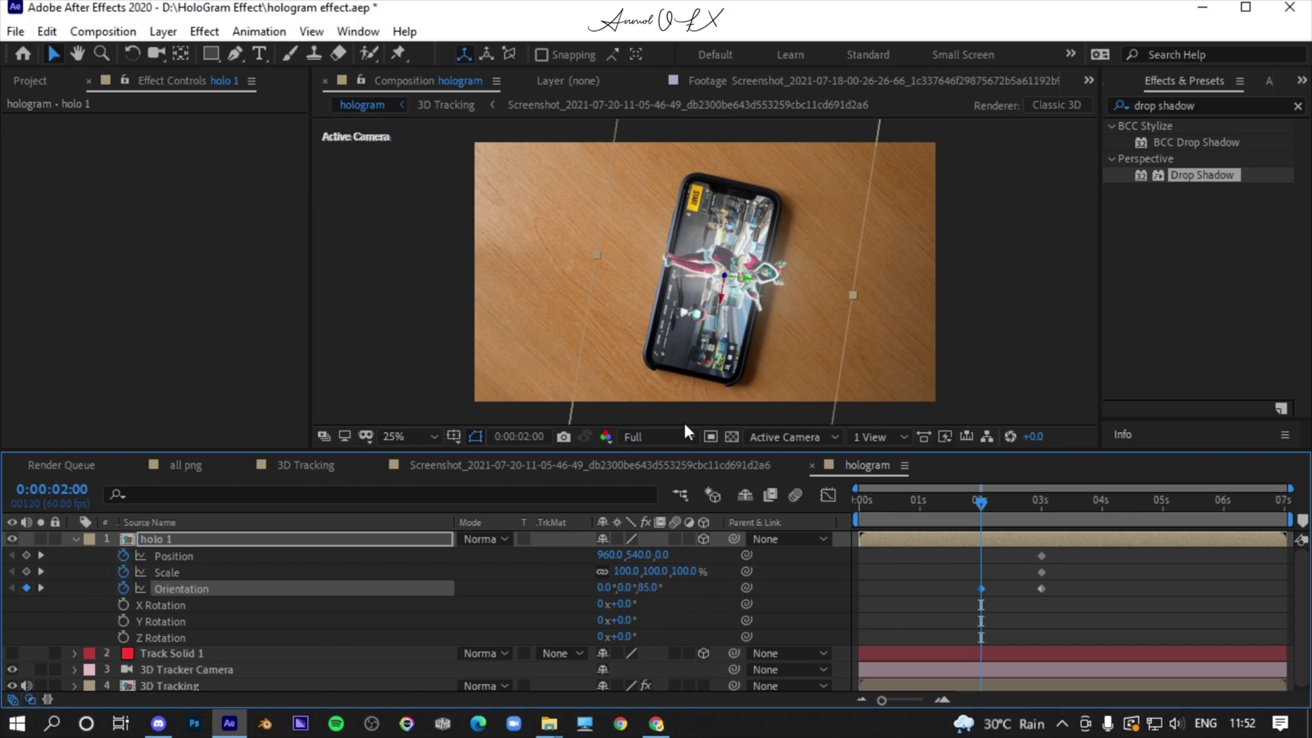
pyautogui.moveTo(741, 264); pyautogui.dragTo(736, 269)
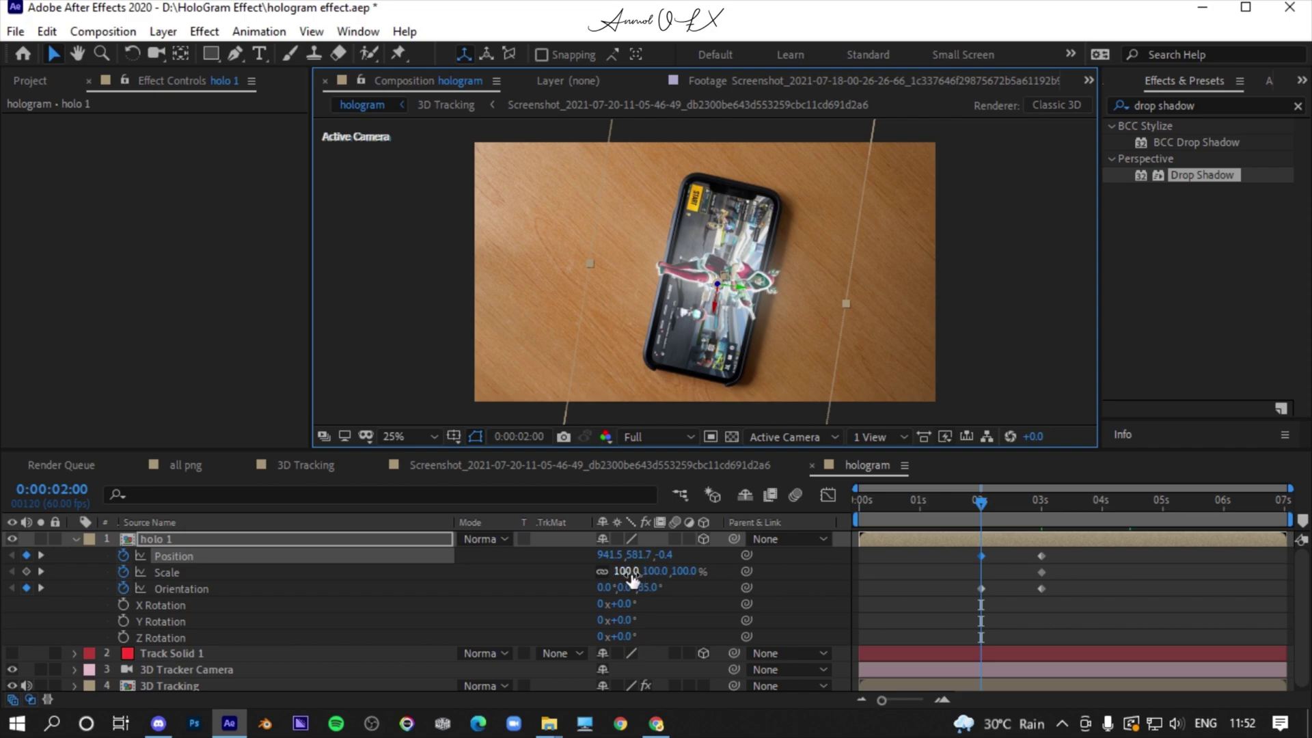
# Step: At 0:00:03:00, move holo 1 off the phone to the empty table beside it, at about X 530, Y 382
pyautogui.moveTo(999, 514); pyautogui.dragTo(1042, 514)
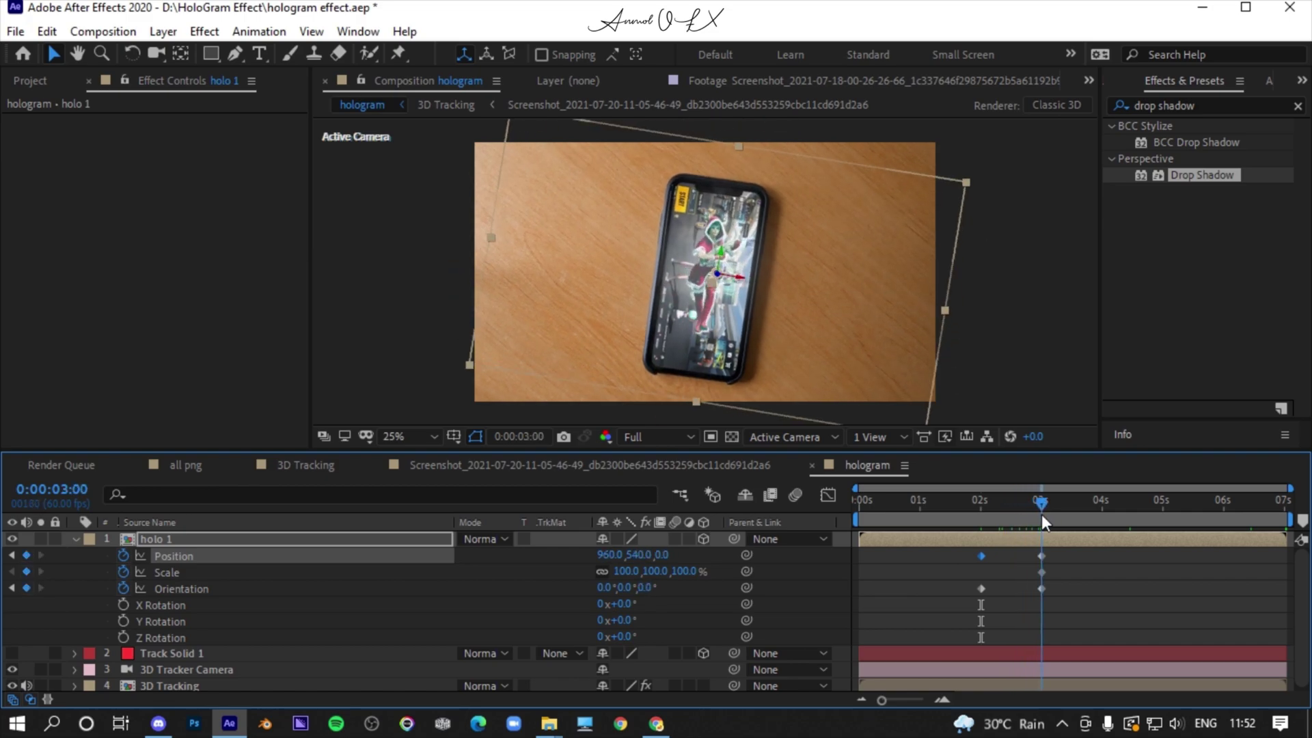
pyautogui.click(708, 285)
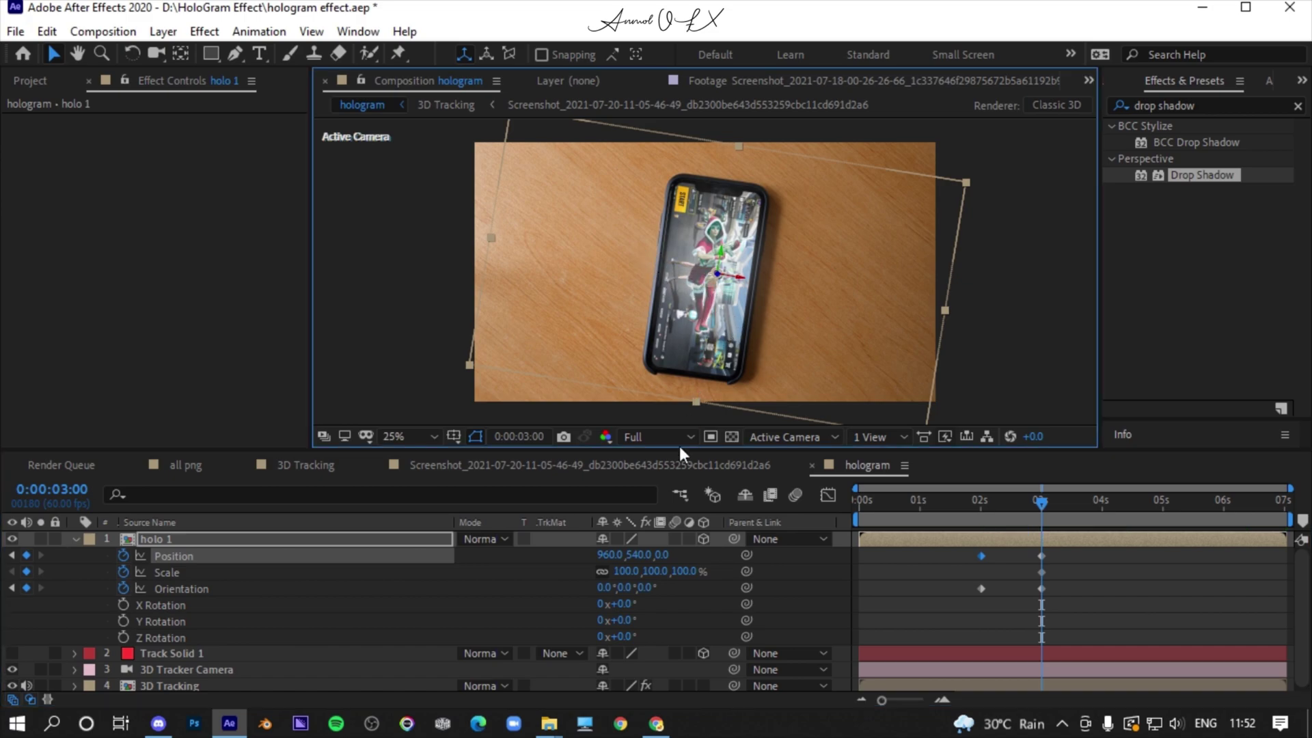
pyautogui.moveTo(661, 555); pyautogui.dragTo(808, 563)
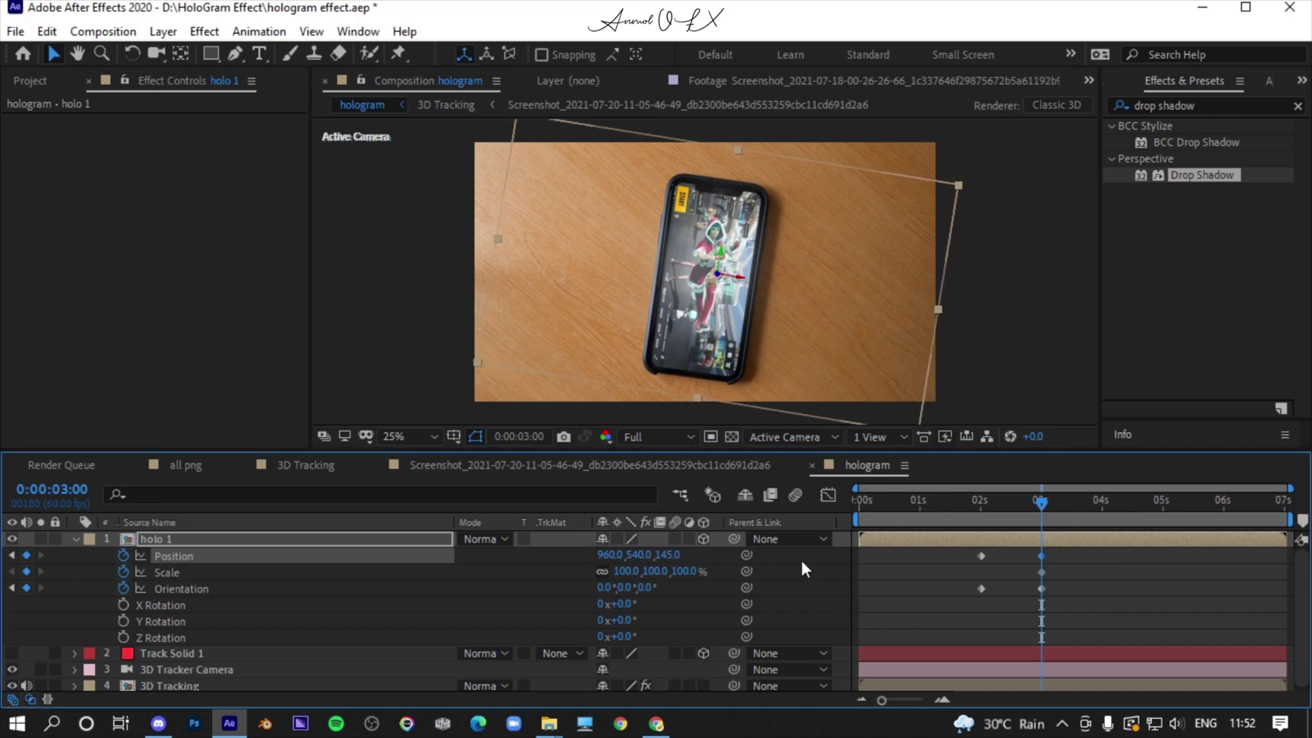
pyautogui.hotkey('ctrl', 'z')
pyautogui.click(942, 699)
pyautogui.click(942, 700)
pyautogui.click(942, 699)
pyautogui.moveTo(737, 300); pyautogui.dragTo(626, 195)
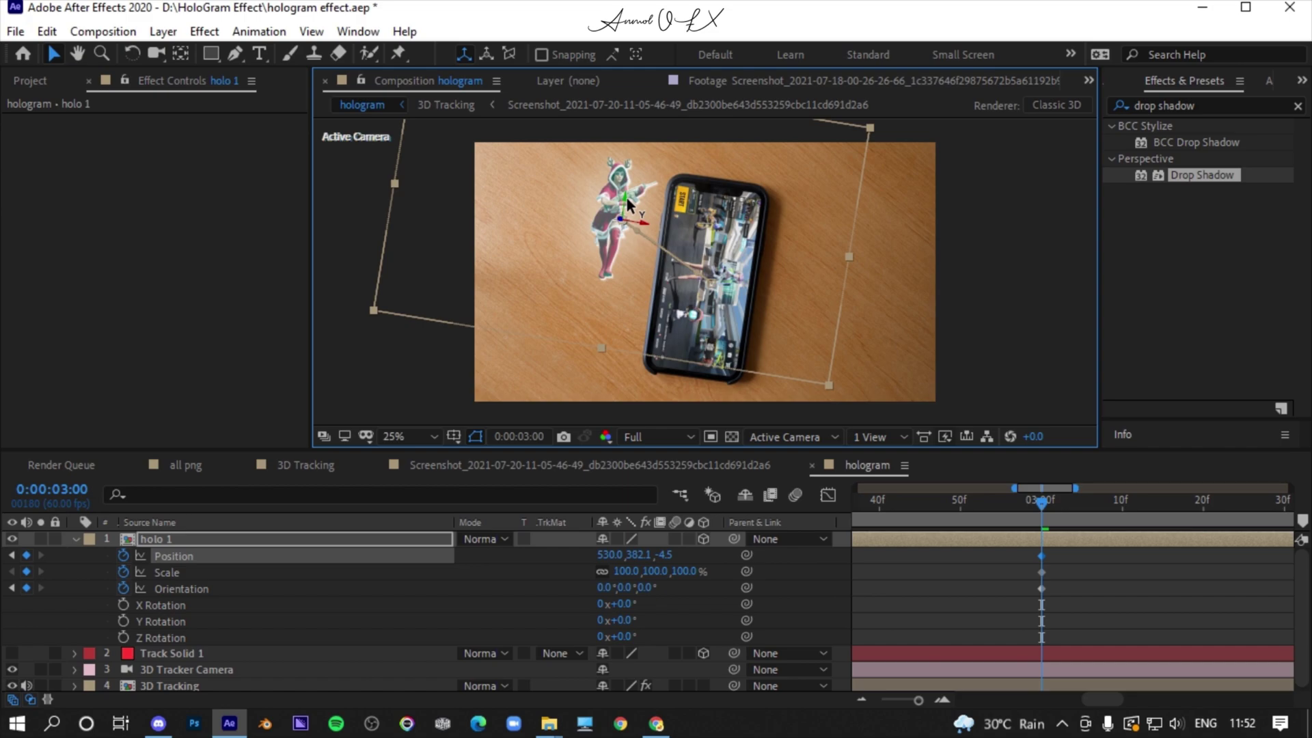
# Step: Using a two-view horizontal layout, pull holo 1 towards the camera in the Top view to about Z -292.5, and return to one view
pyautogui.click(882, 438)
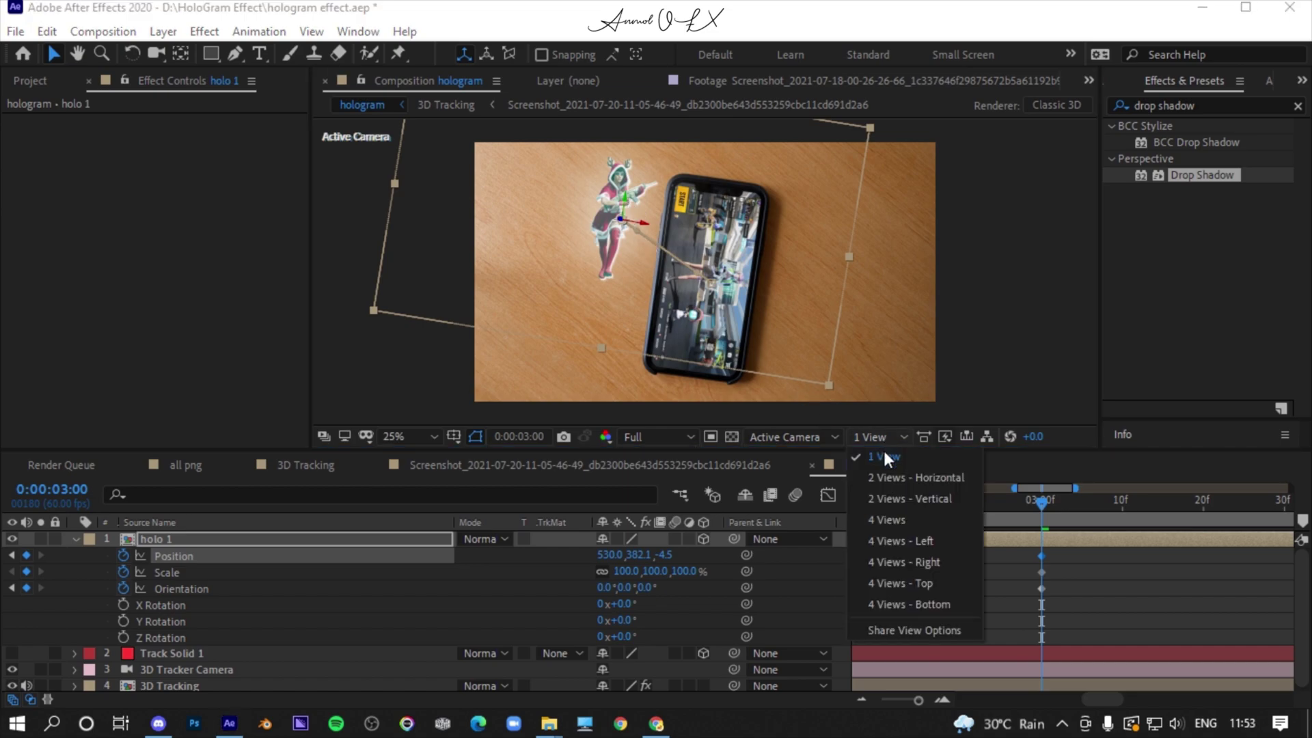
pyautogui.click(883, 478)
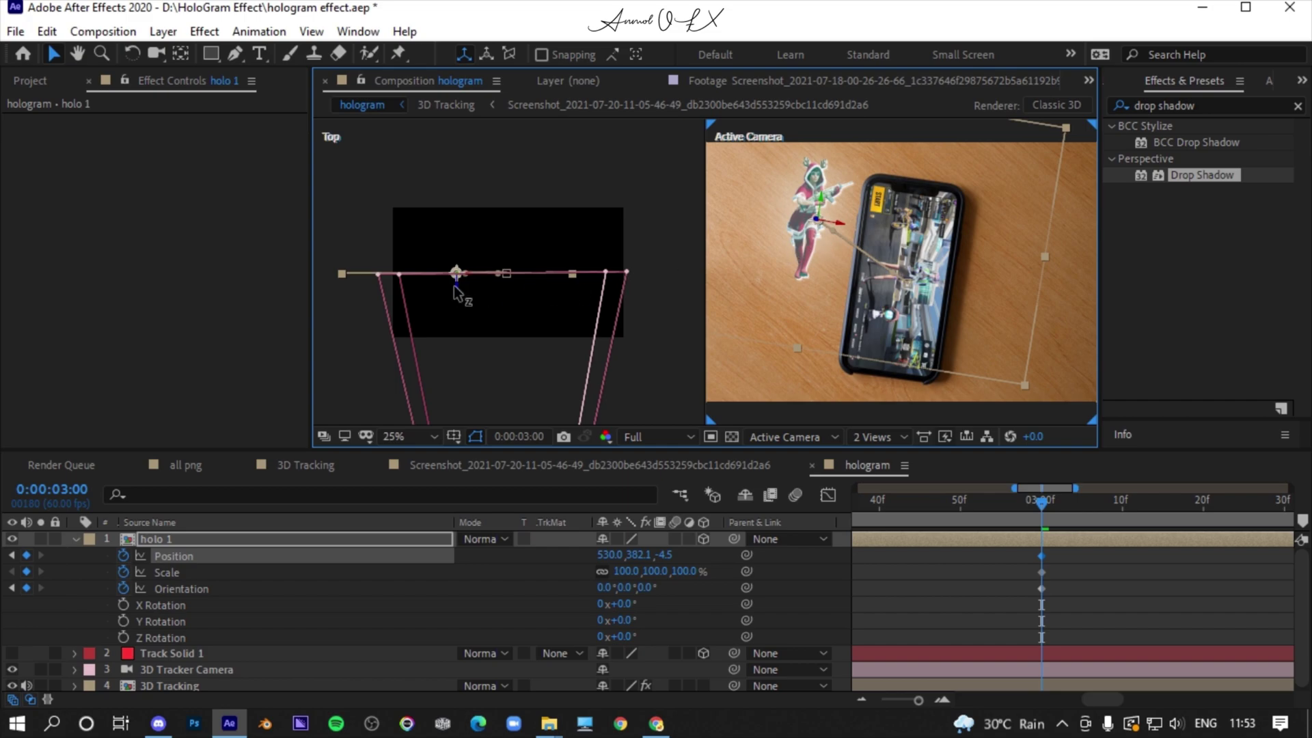
pyautogui.moveTo(456, 286); pyautogui.dragTo(458, 321)
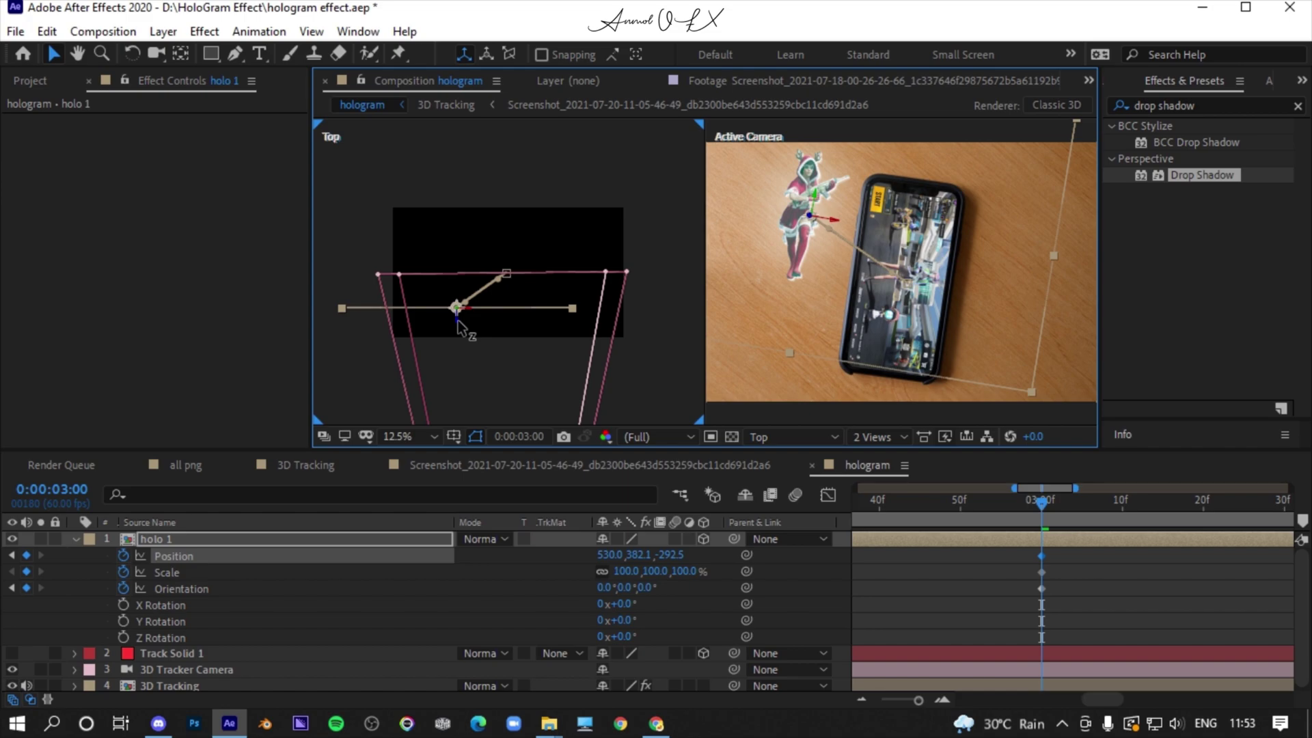
pyautogui.click(864, 439)
pyautogui.click(868, 457)
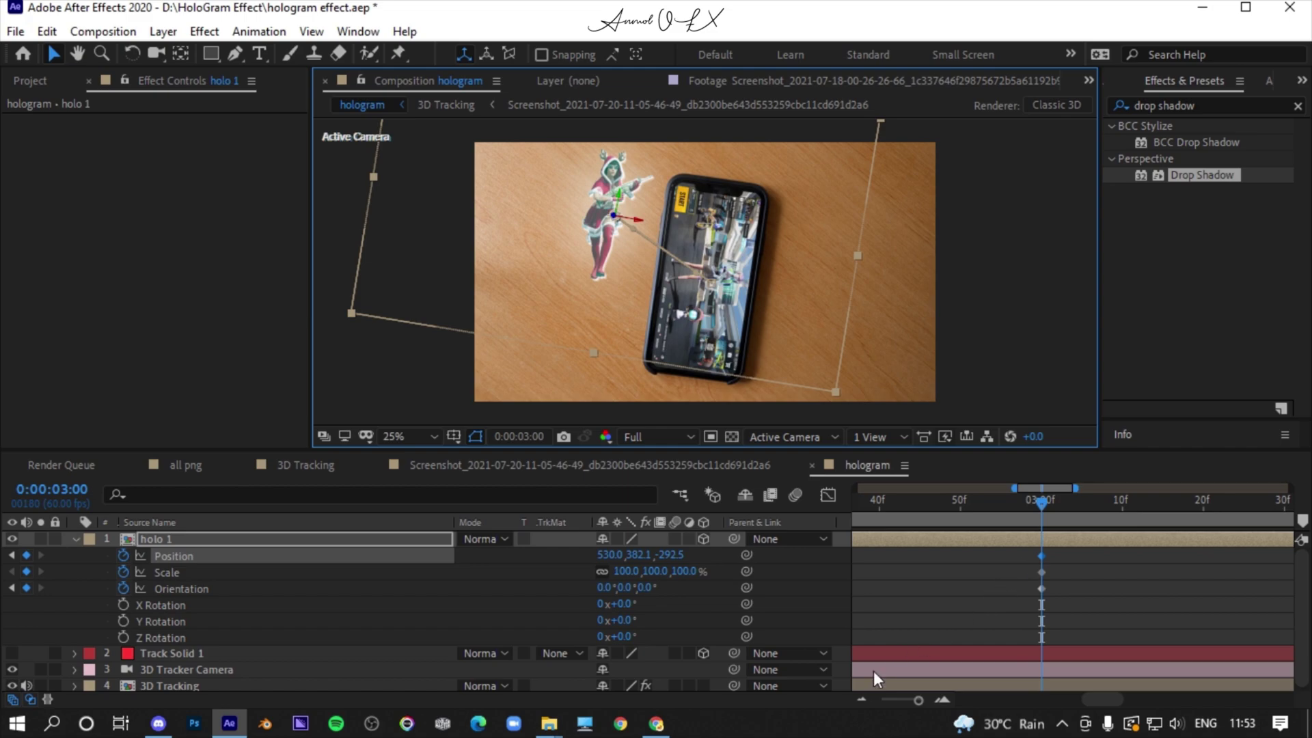
# Step: Set holo 1's Scale to 0% at 0:00:02:00
pyautogui.click(863, 697)
pyautogui.click(863, 697)
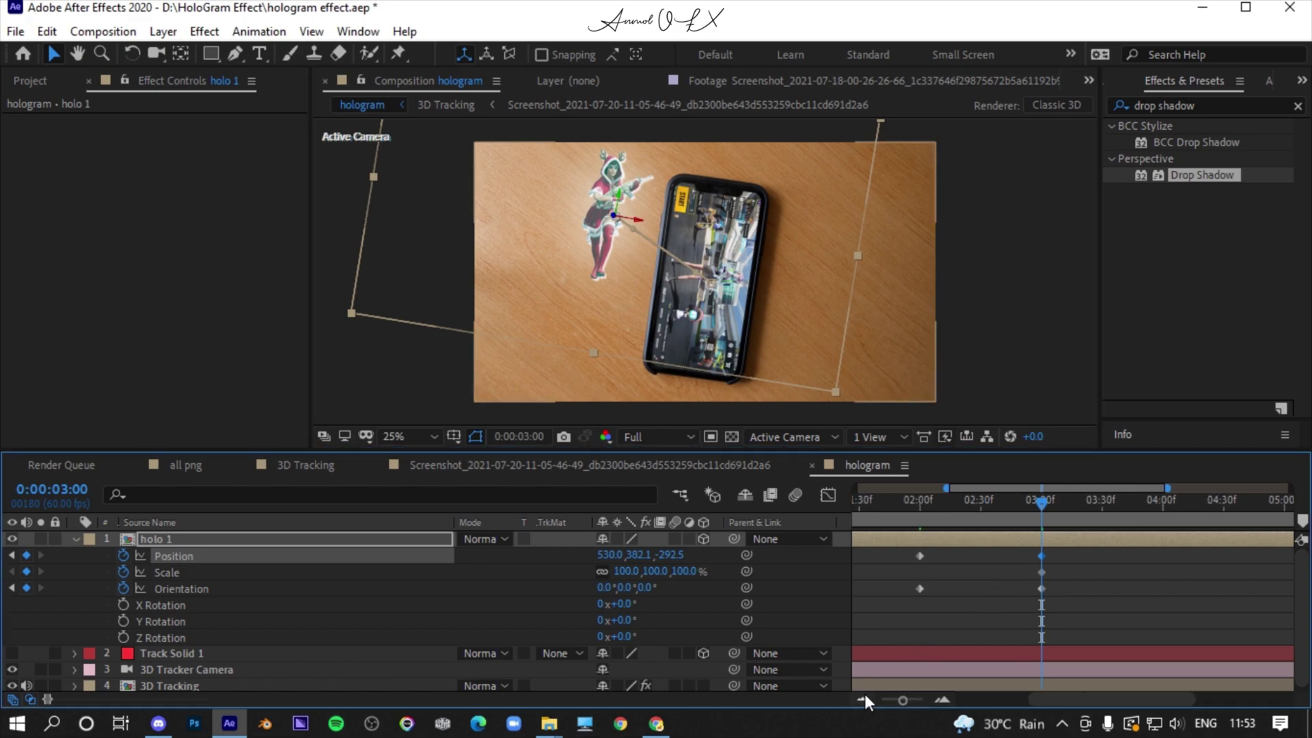
pyautogui.click(917, 503)
pyautogui.click(920, 503)
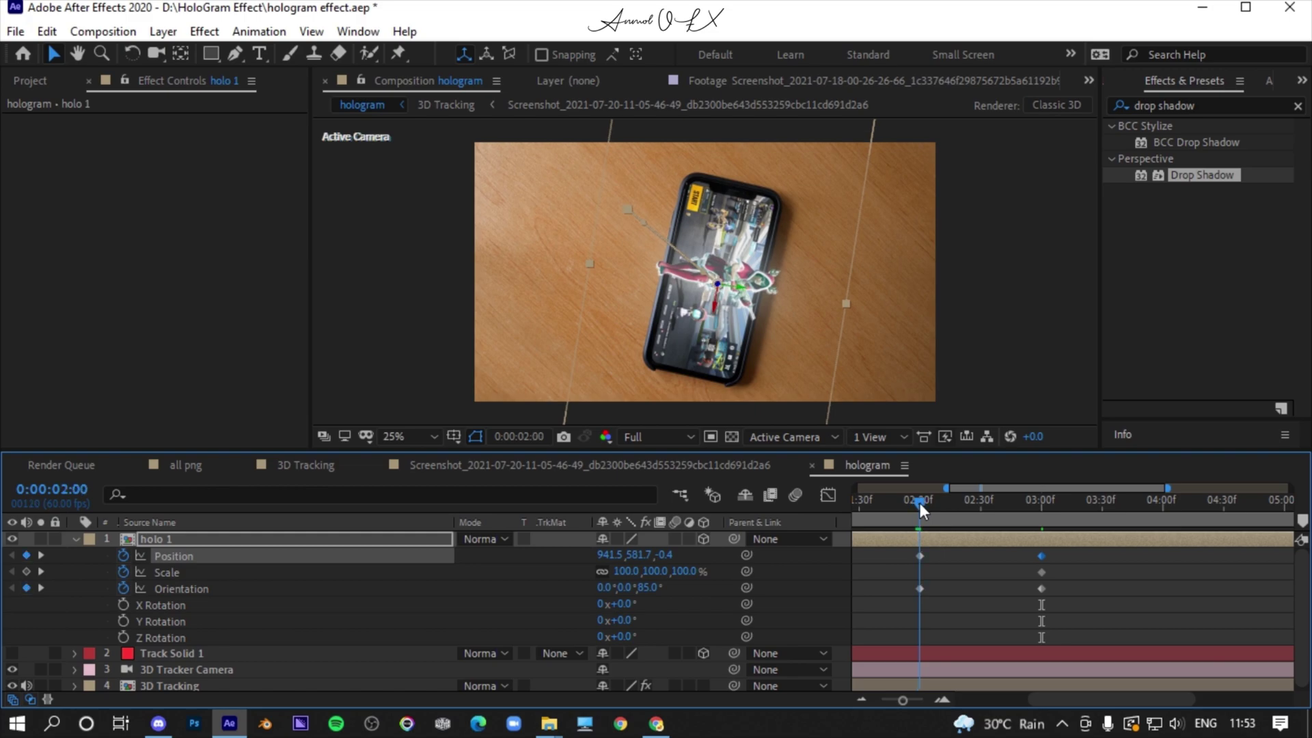
pyautogui.click(627, 571)
pyautogui.write('0')
pyautogui.press('Return')
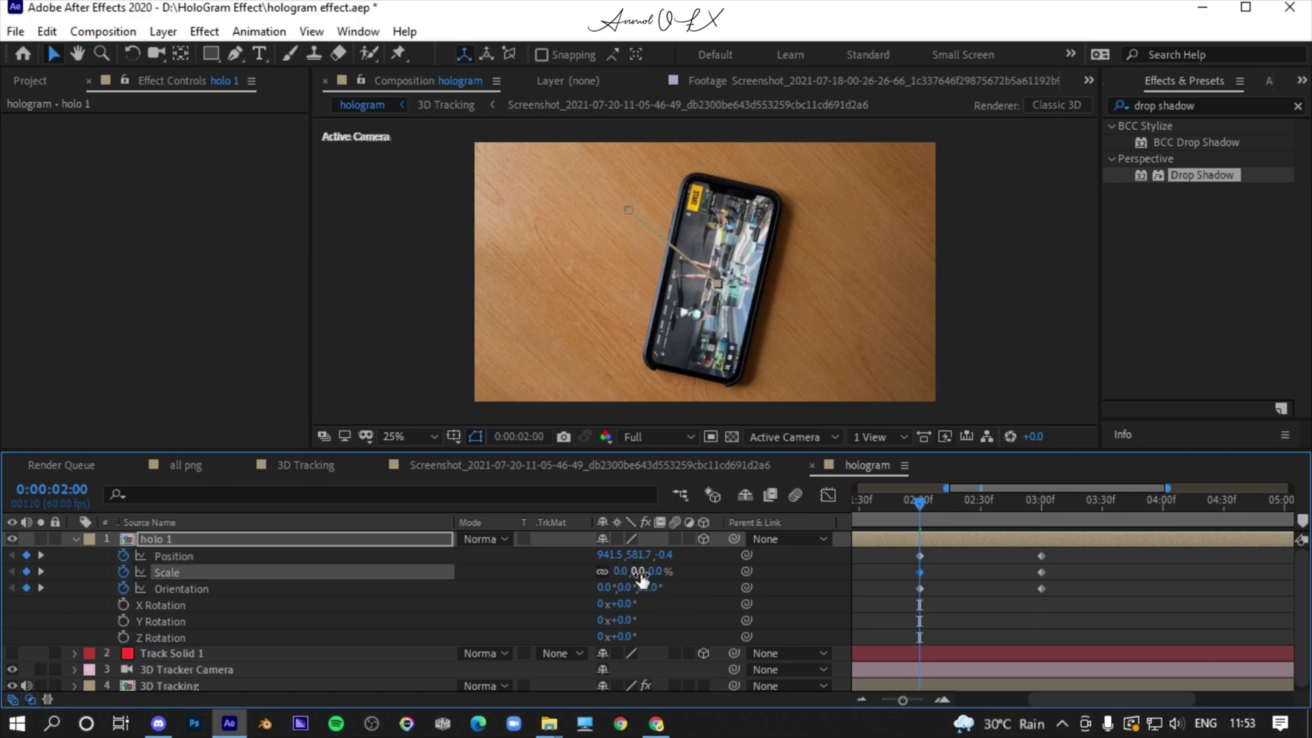
# Step: Keyframe holo 1's Opacity from 0% at 0:00:02:14 to 100% at 0:00:02:42
pyautogui.click(949, 504)
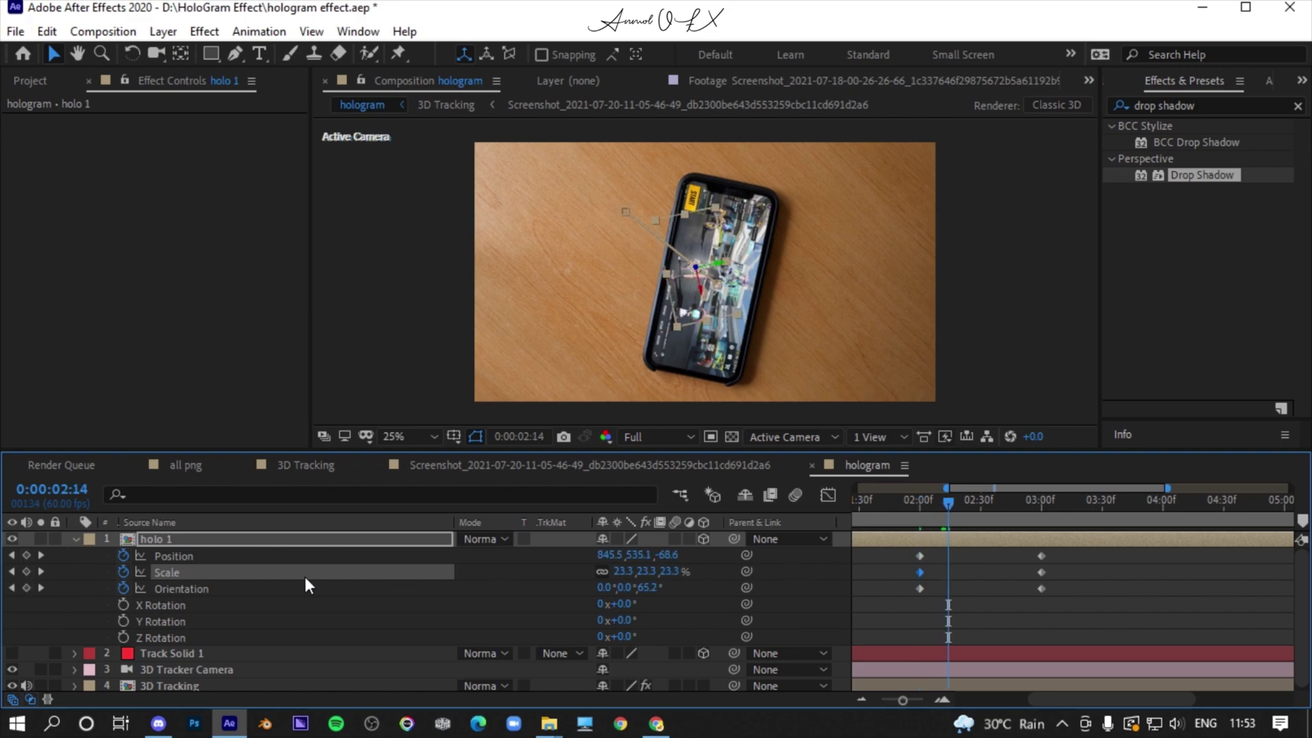
pyautogui.press('t')
pyautogui.click(123, 557)
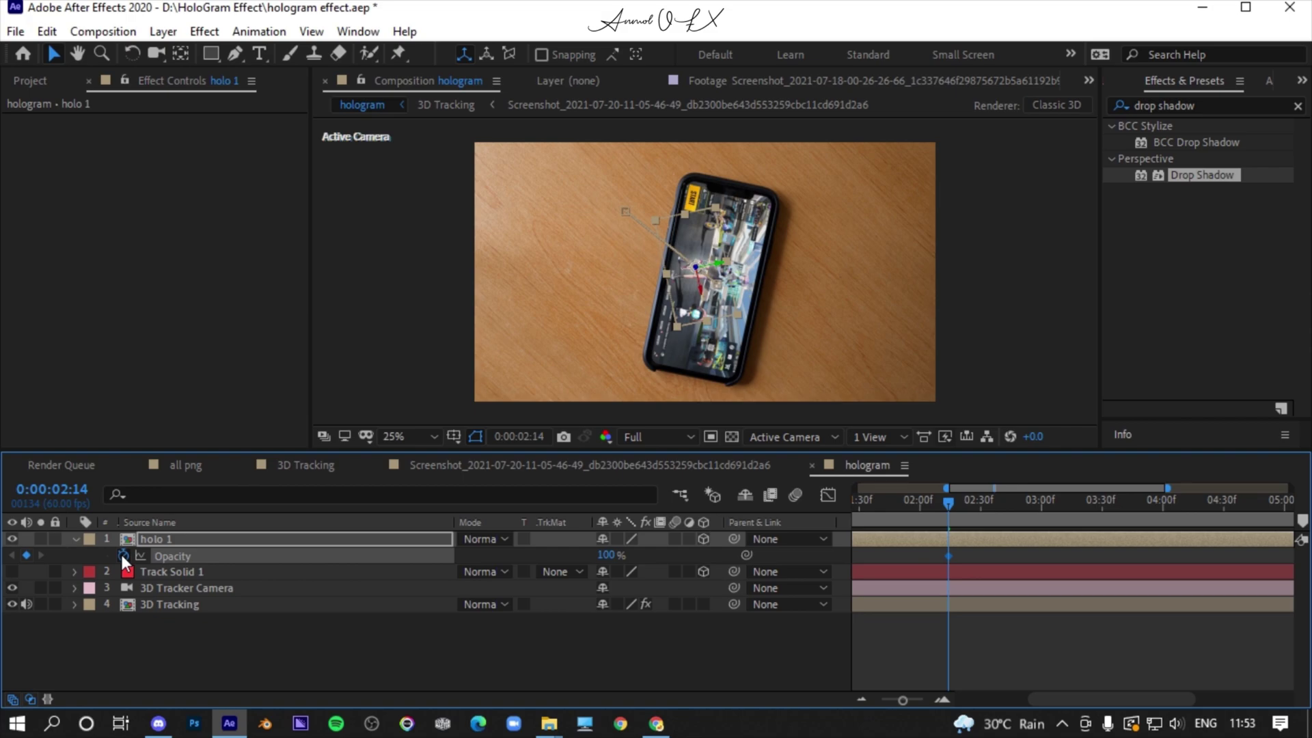
pyautogui.press('u')
pyautogui.moveTo(964, 503); pyautogui.dragTo(1006, 518)
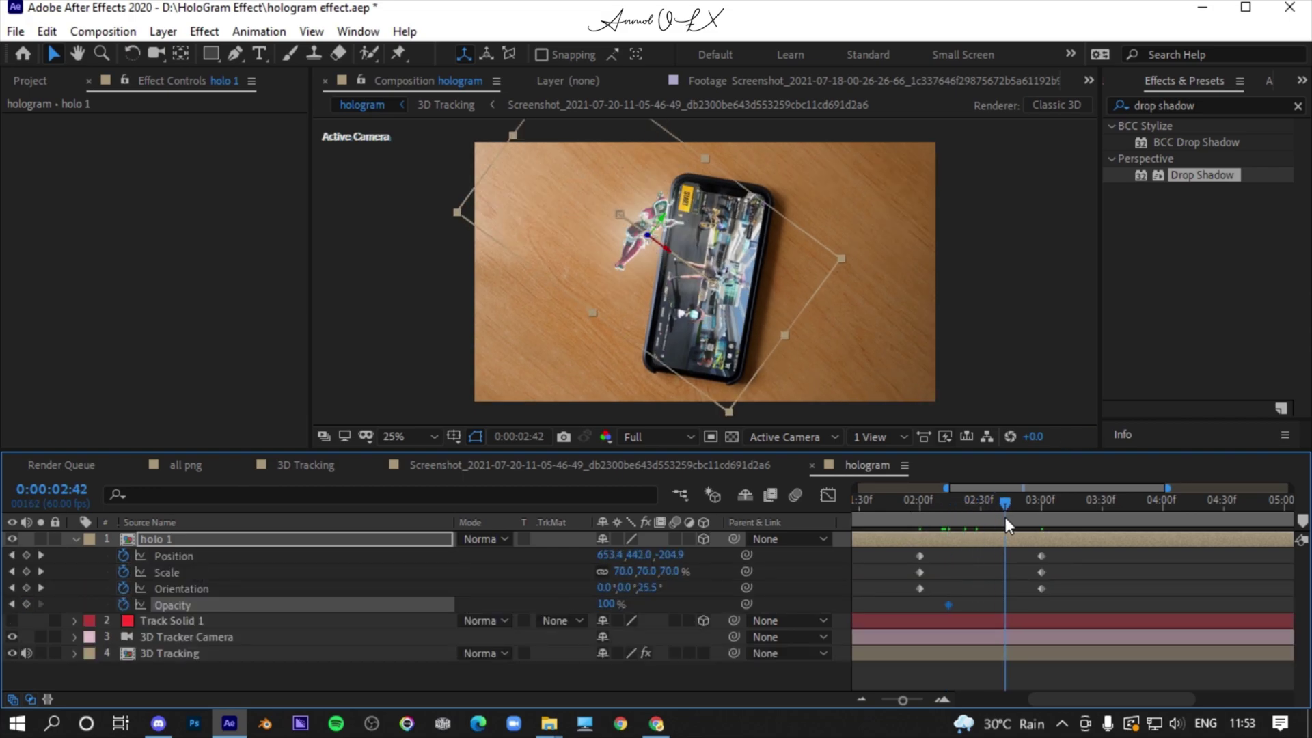
pyautogui.click(27, 605)
pyautogui.doubleClick(948, 605)
pyautogui.write('0')
pyautogui.press('Return')
# Step: Apply Easy Ease to all of holo 1's Opacity, Position, Scale and Orientation keyframes
pyautogui.click(962, 605)
pyautogui.moveTo(962, 606); pyautogui.dragTo(1072, 615)
pyautogui.press('F9')
pyautogui.moveTo(892, 553); pyautogui.dragTo(1056, 593)
pyautogui.press('F9')
# Step: Reshape the Opacity speed graph so the fade-in's speed peaks closer to its second keyframe
pyautogui.moveTo(904, 599); pyautogui.dragTo(1020, 616)
pyautogui.click(828, 495)
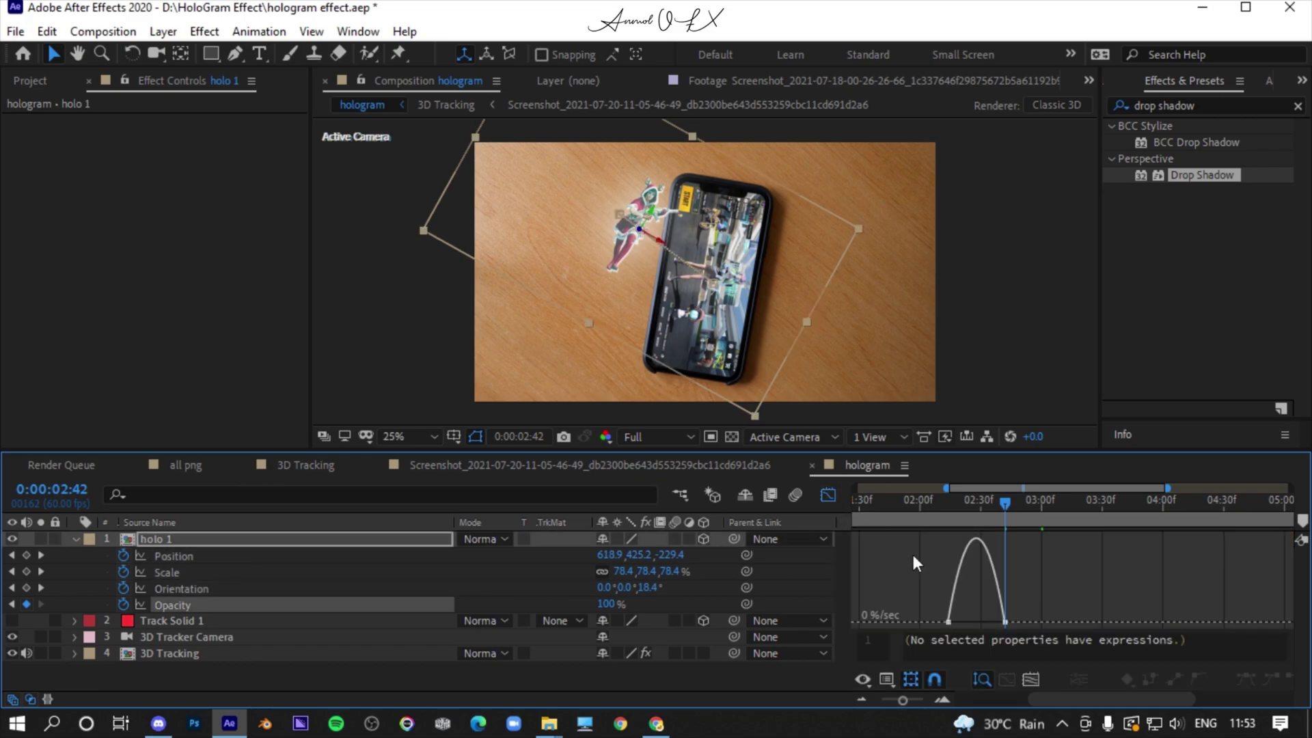
pyautogui.click(956, 622)
pyautogui.moveTo(959, 623); pyautogui.dragTo(999, 615)
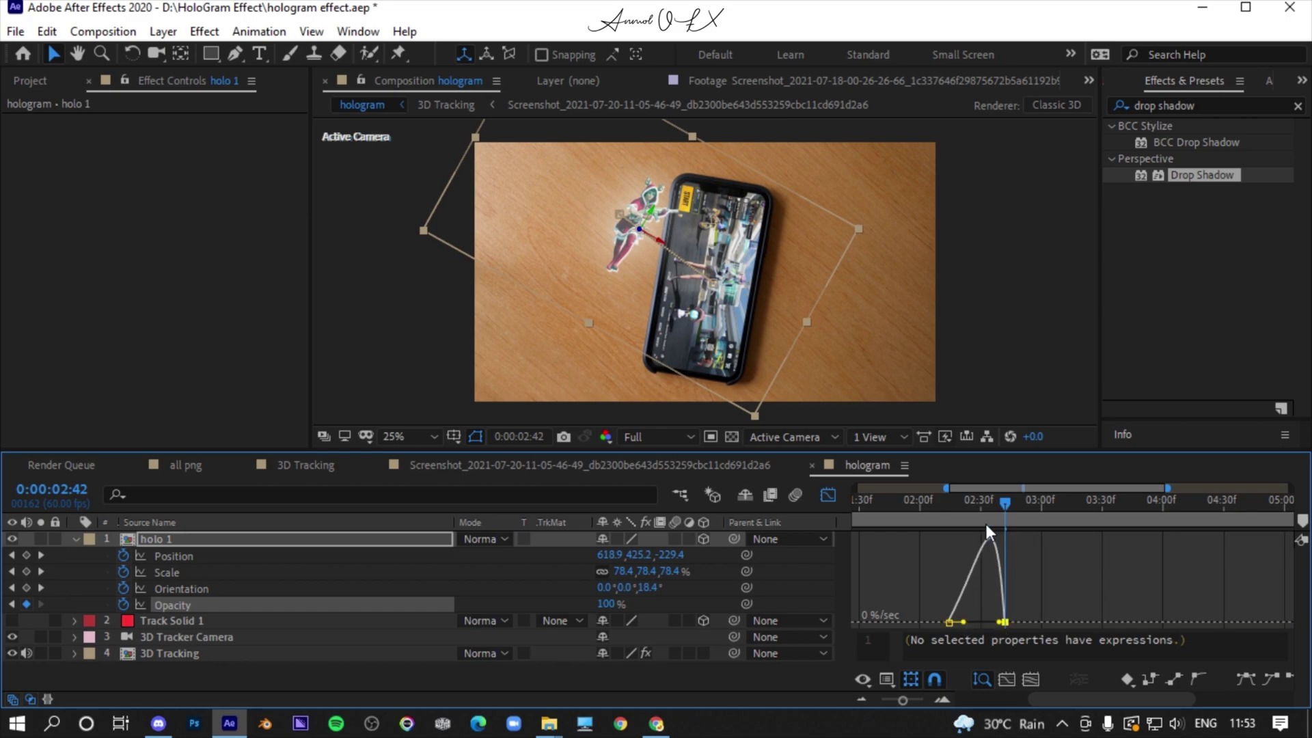
pyautogui.click(829, 494)
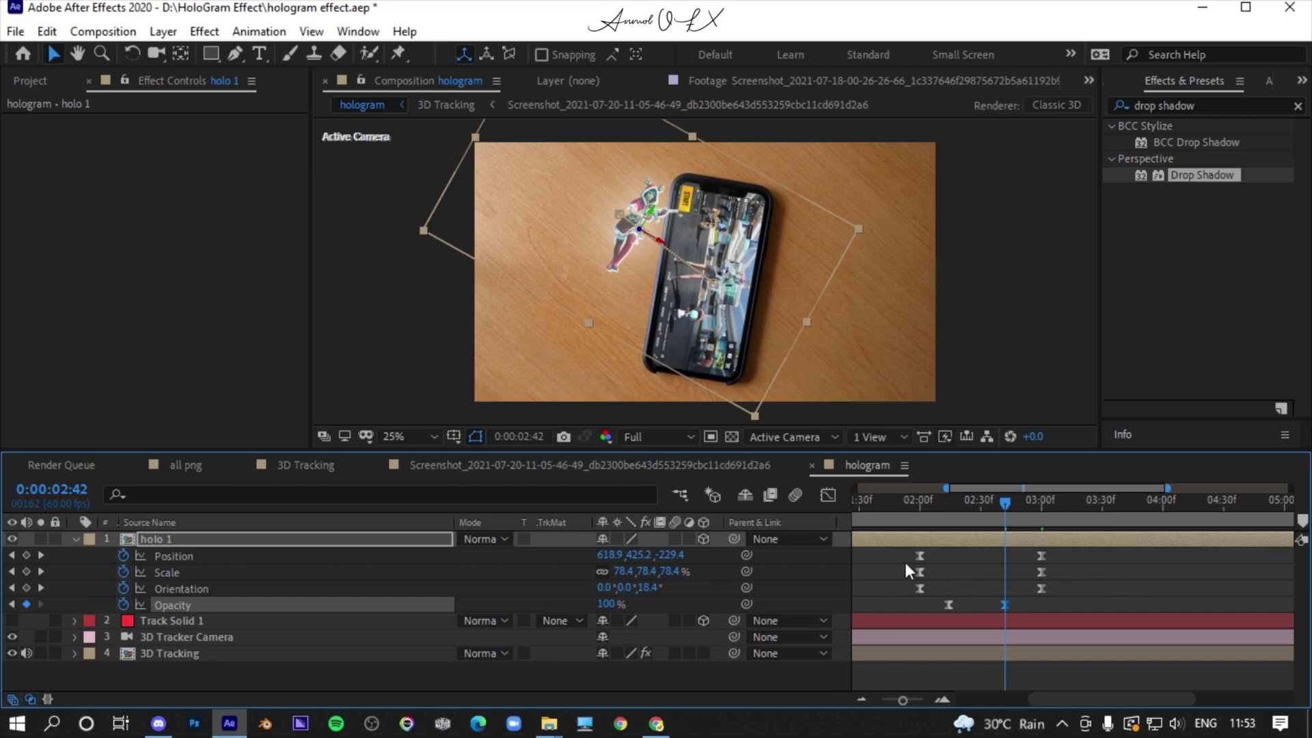
# Step: Reshape the speed graphs of holo 1's Position, Scale and Orientation so the motion starts slowly and peaks near 0:00:03:00
pyautogui.moveTo(897, 556); pyautogui.dragTo(1061, 589)
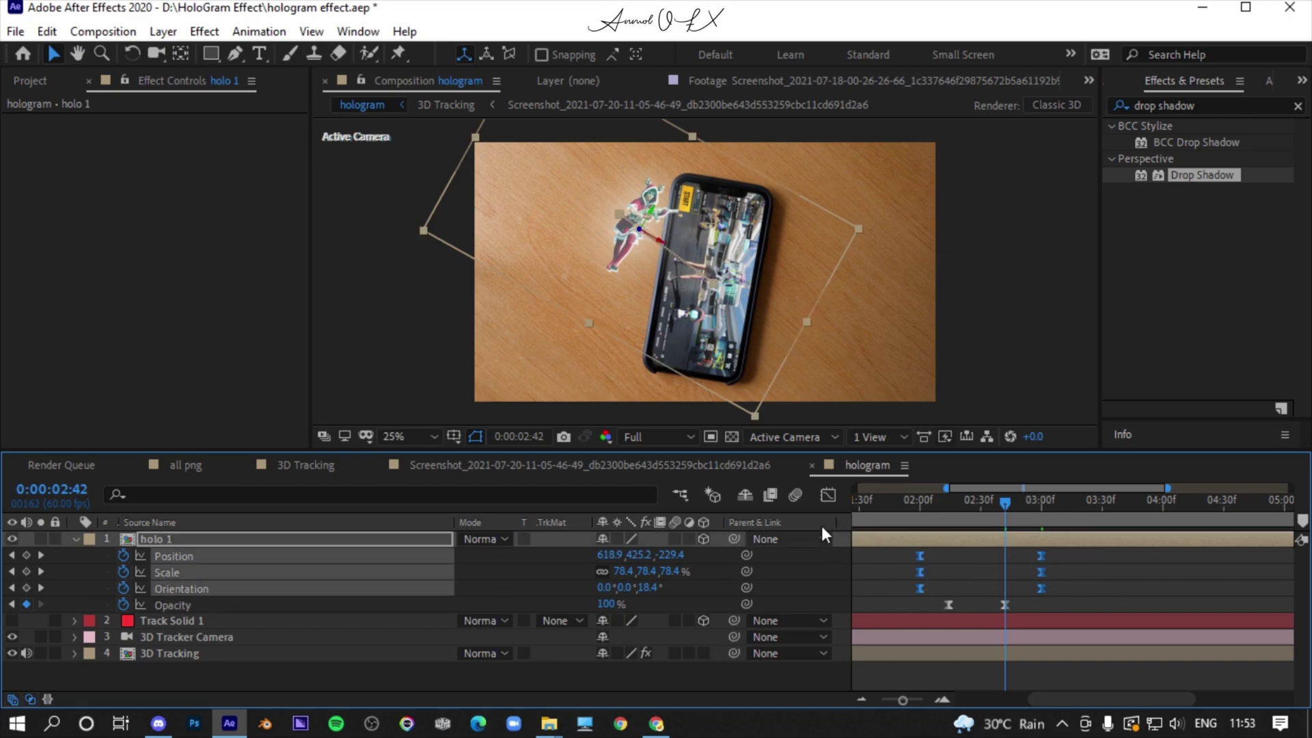
pyautogui.click(829, 494)
pyautogui.rightClick(900, 594)
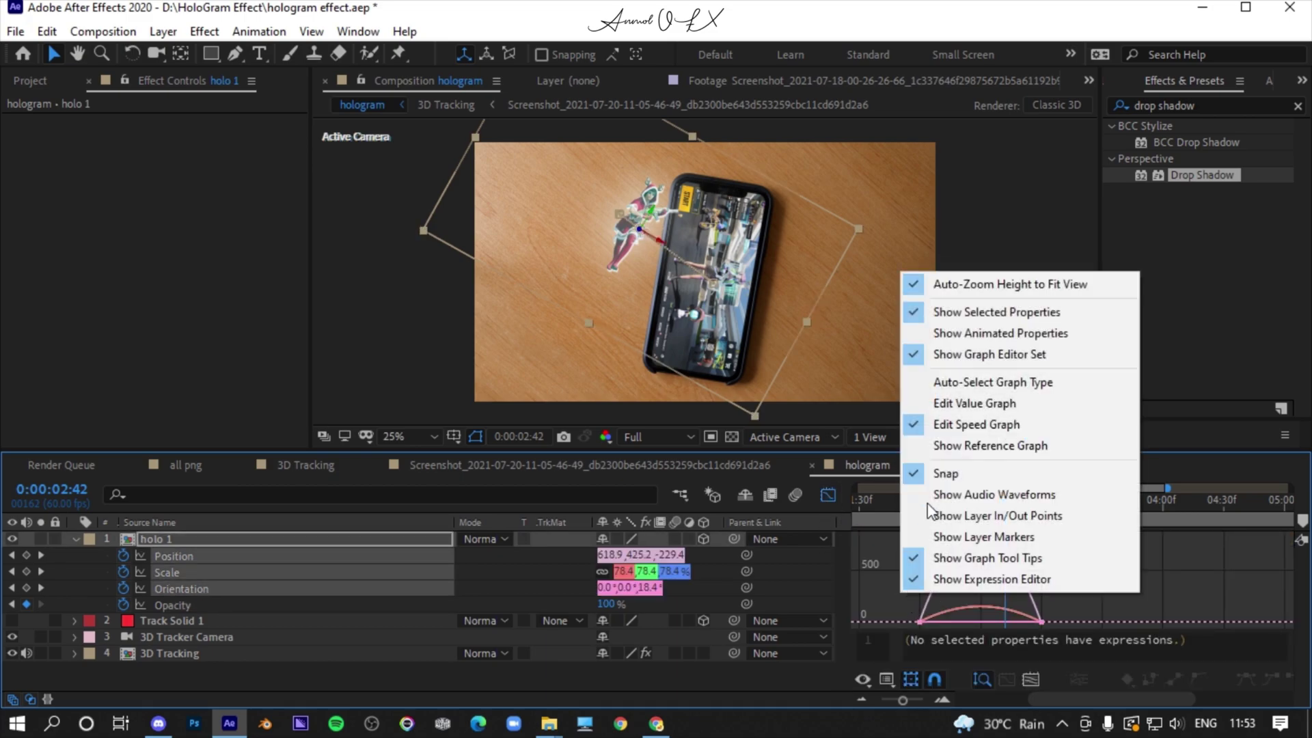
pyautogui.click(926, 405)
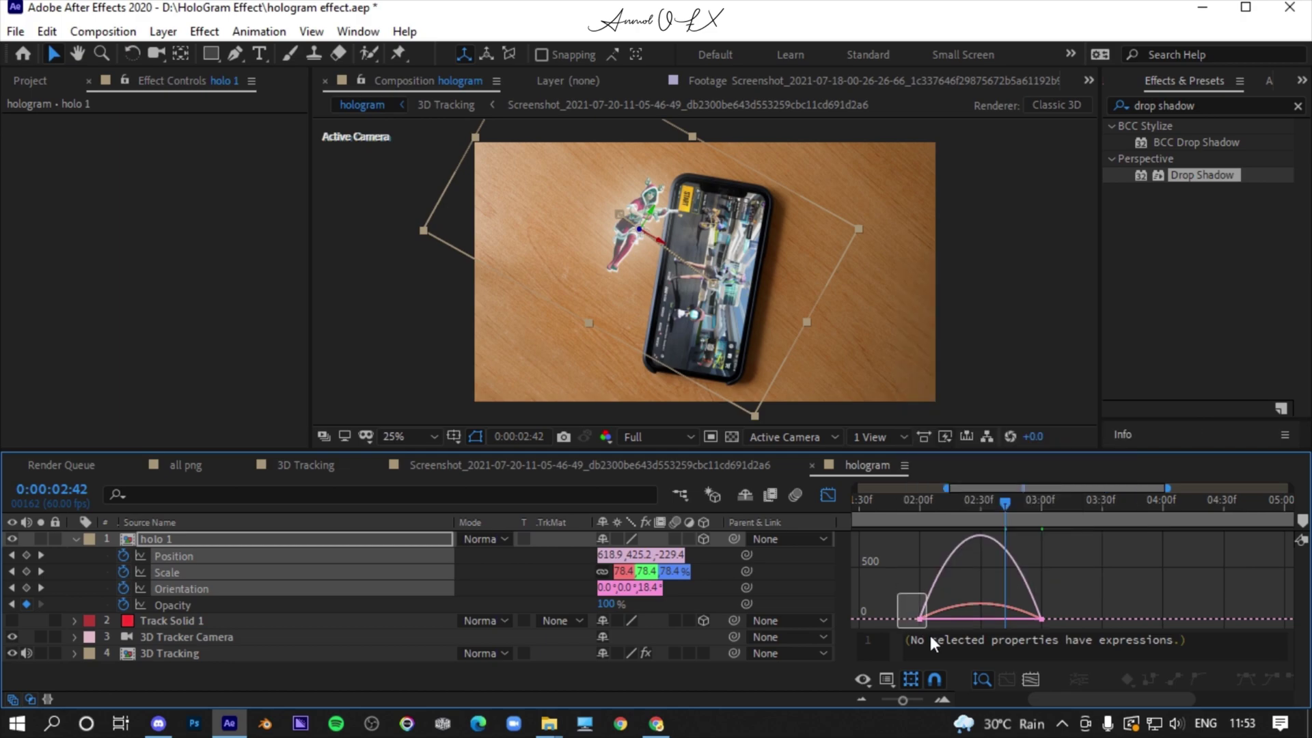
pyautogui.moveTo(940, 615)
pyautogui.mouseDown()
pyautogui.moveTo(985, 615)
pyautogui.moveTo(967, 614)
pyautogui.mouseUp()
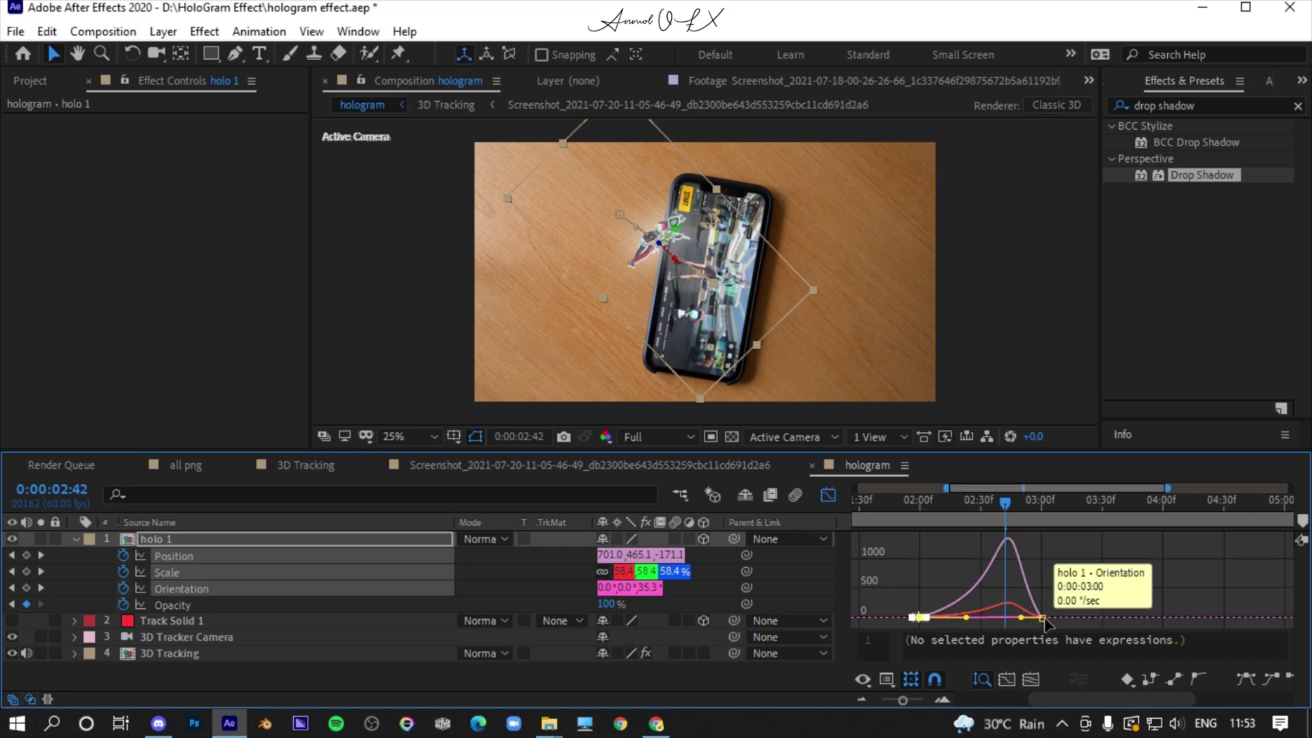
pyautogui.moveTo(1071, 602); pyautogui.dragTo(1036, 630)
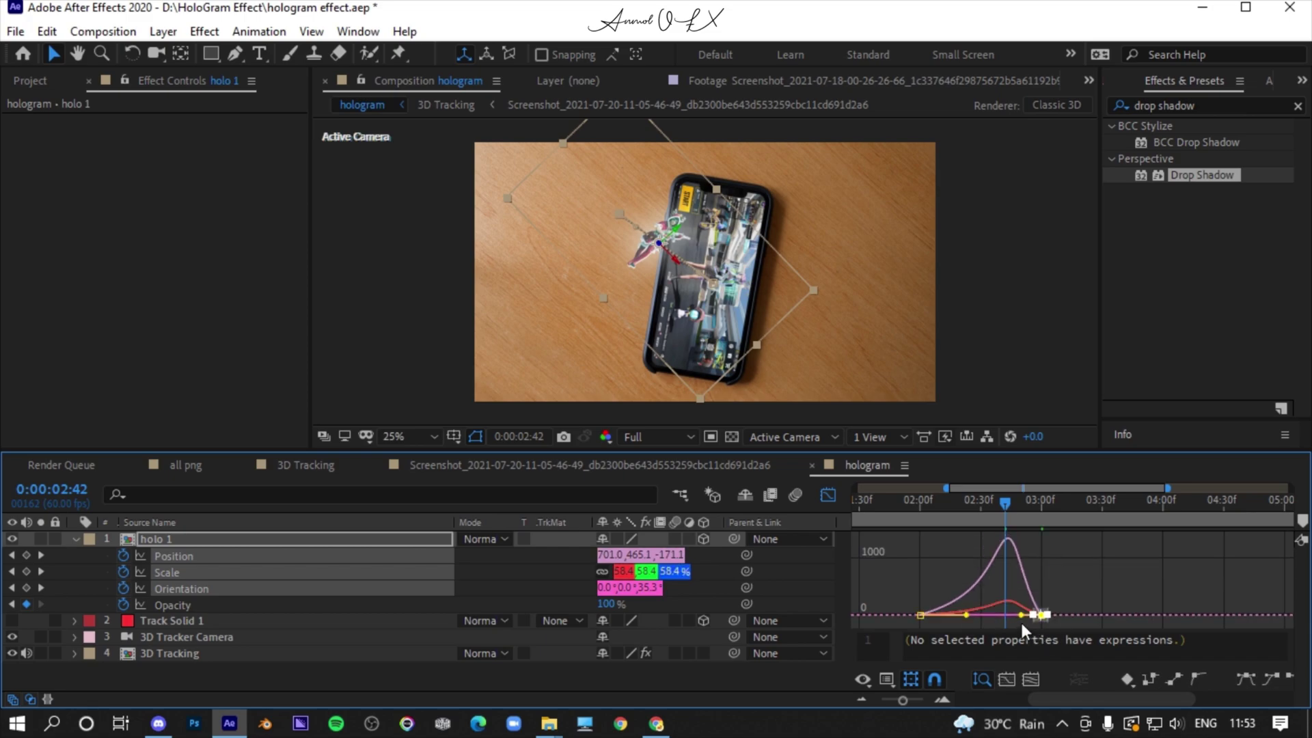
pyautogui.moveTo(1027, 617); pyautogui.dragTo(1024, 617)
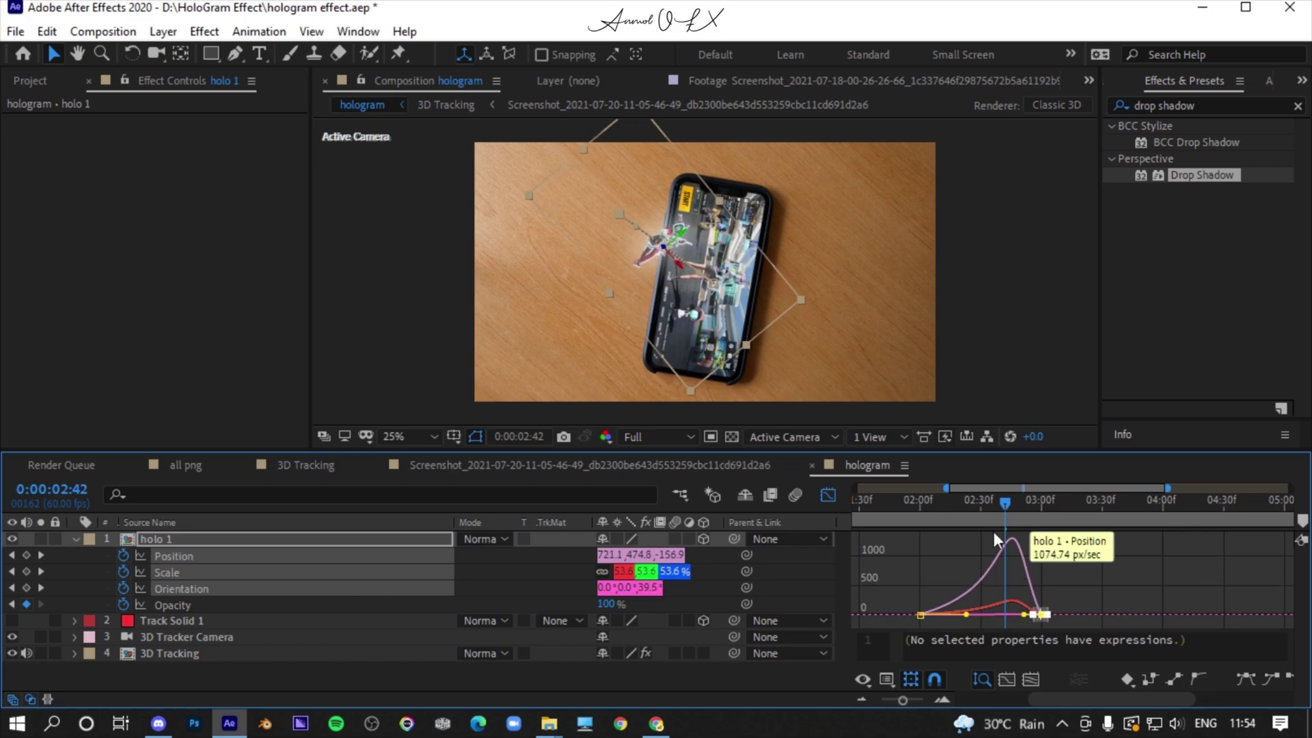
pyautogui.click(829, 497)
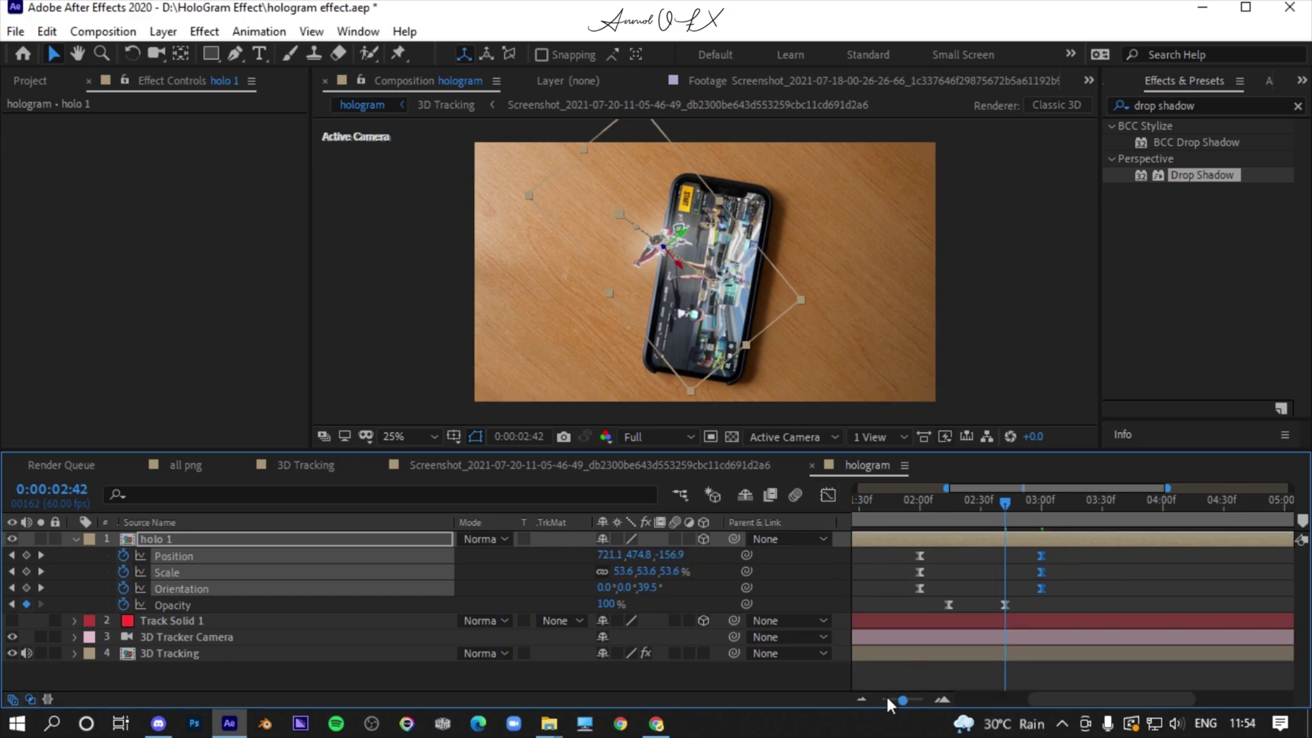
# Step: Preview holo 1's rise from the phone starting at 0:00:01:54, and scrub to 0:00:02:56 to check the end of the move
pyautogui.click(862, 700)
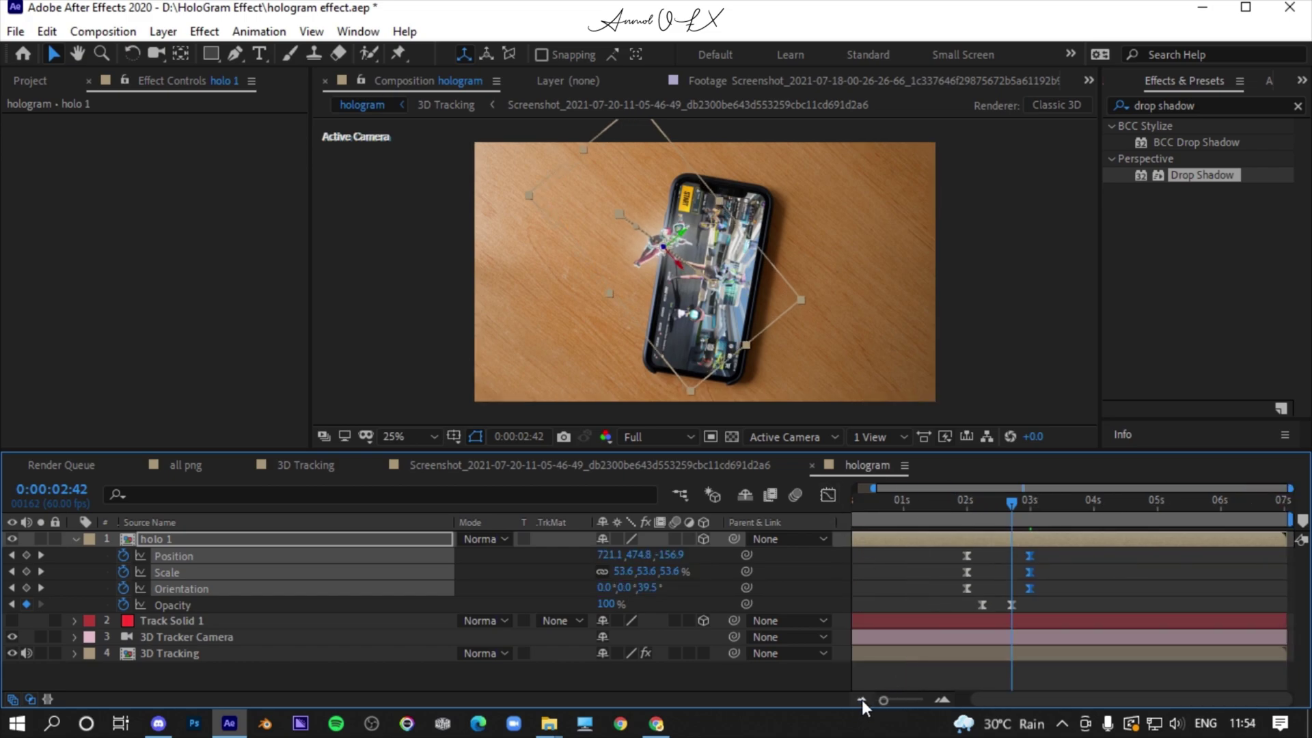
pyautogui.click(963, 508)
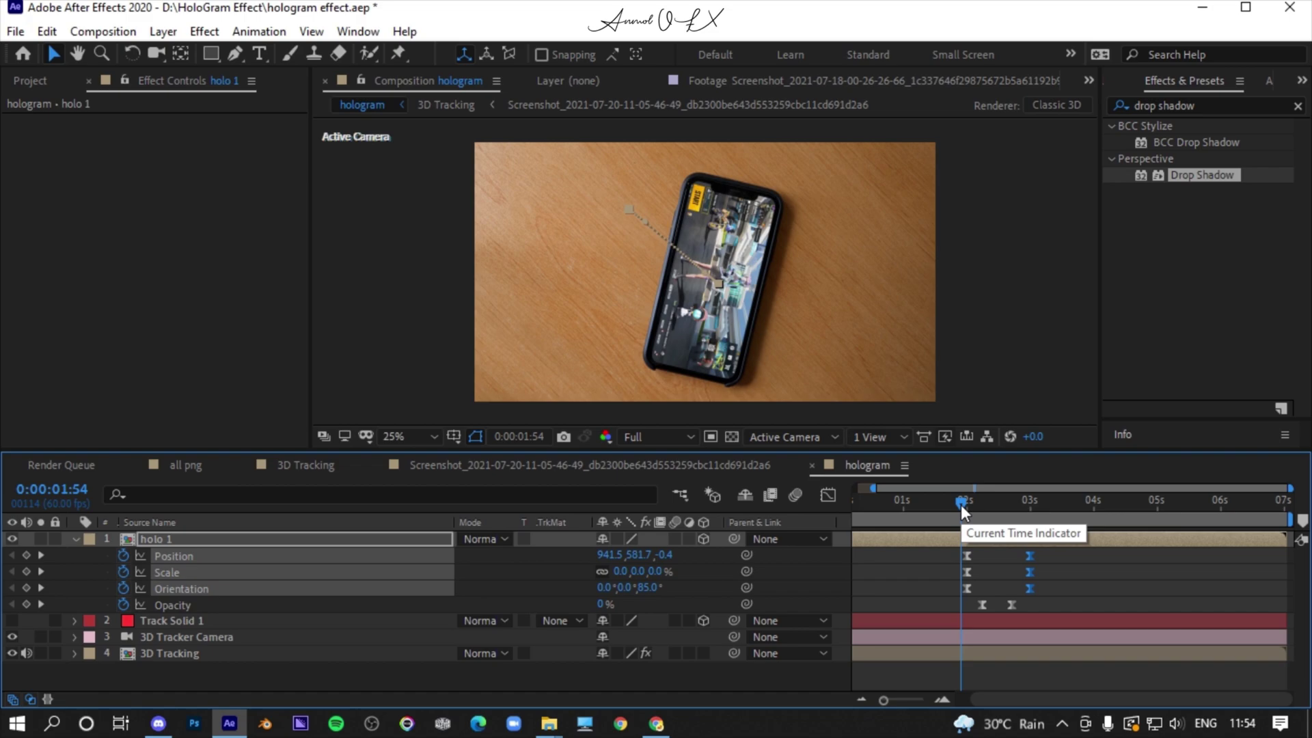
pyautogui.press('space')
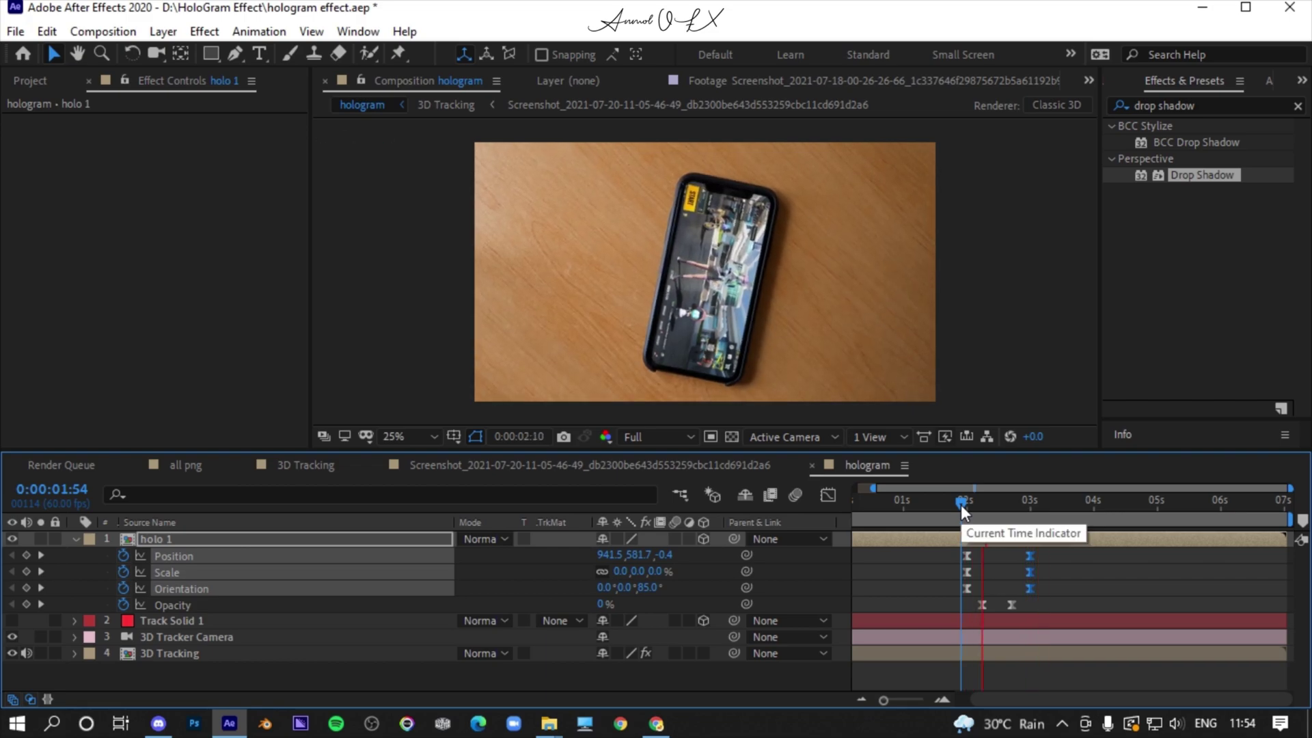
pyautogui.press('space')
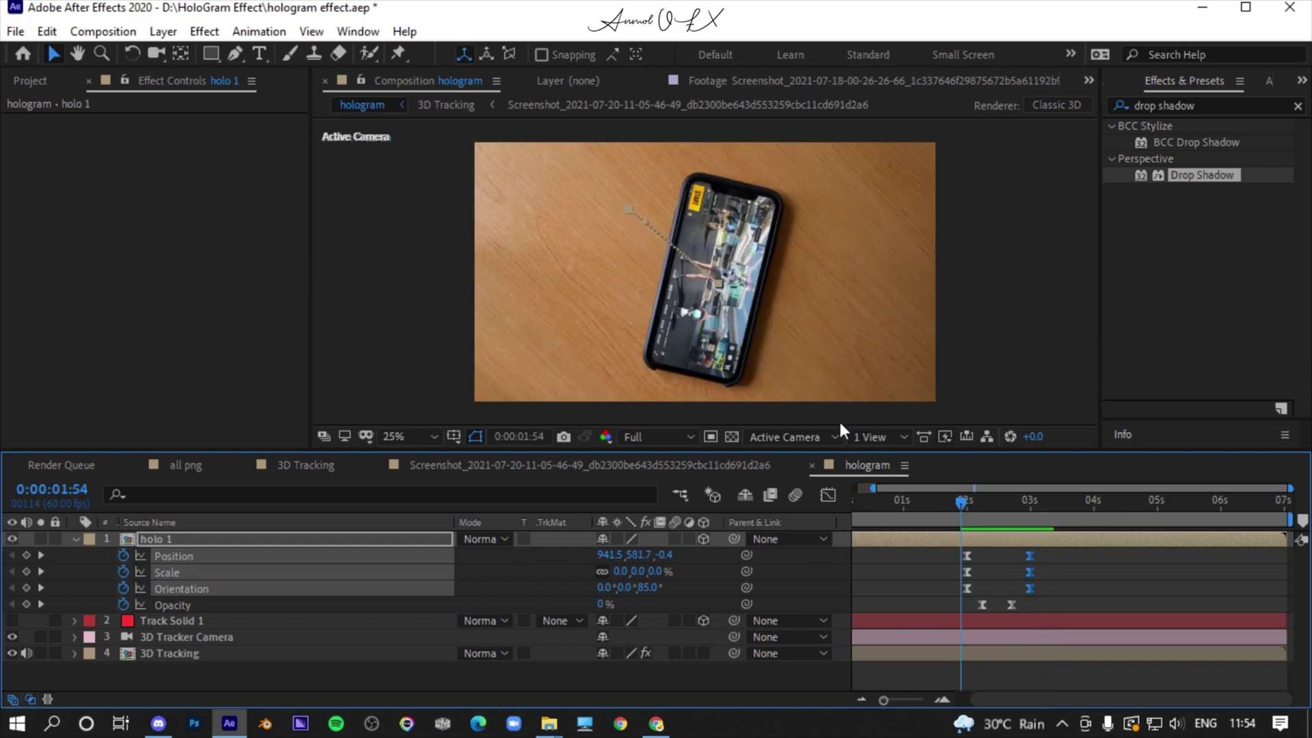
pyautogui.press('space')
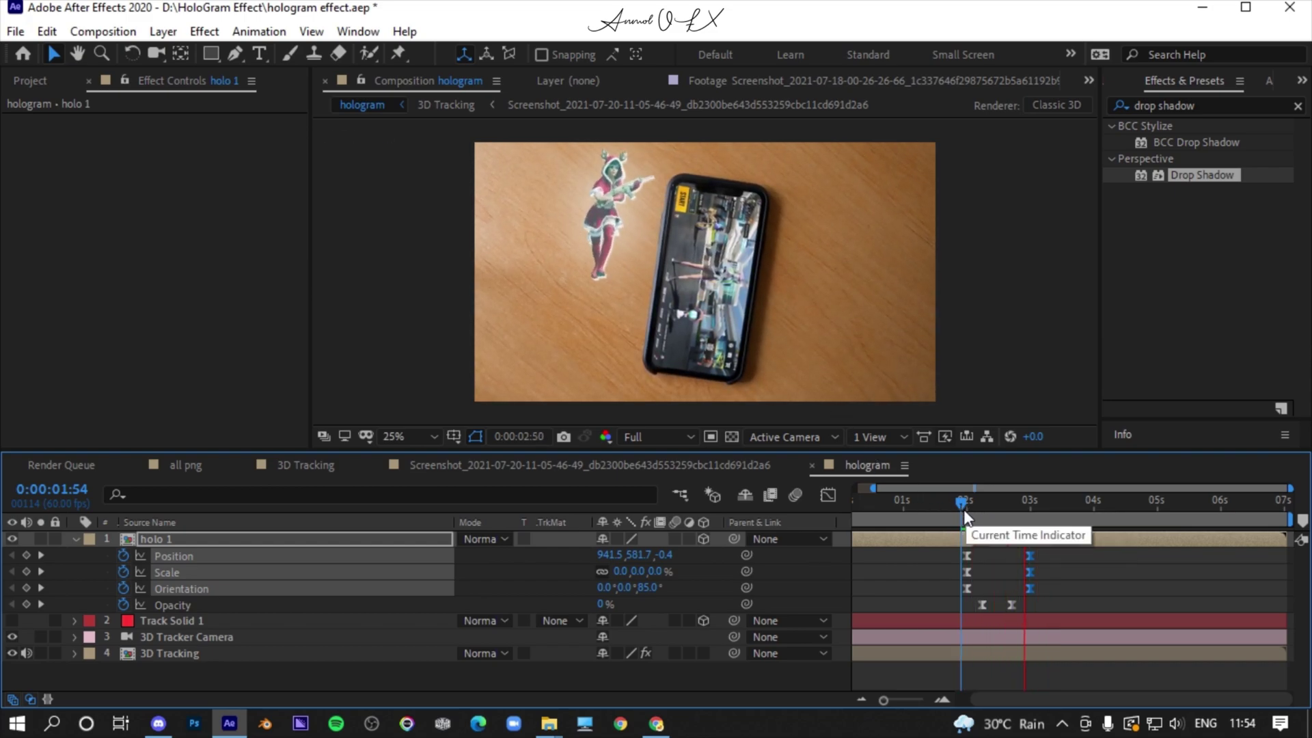
pyautogui.moveTo(985, 503); pyautogui.dragTo(1026, 518)
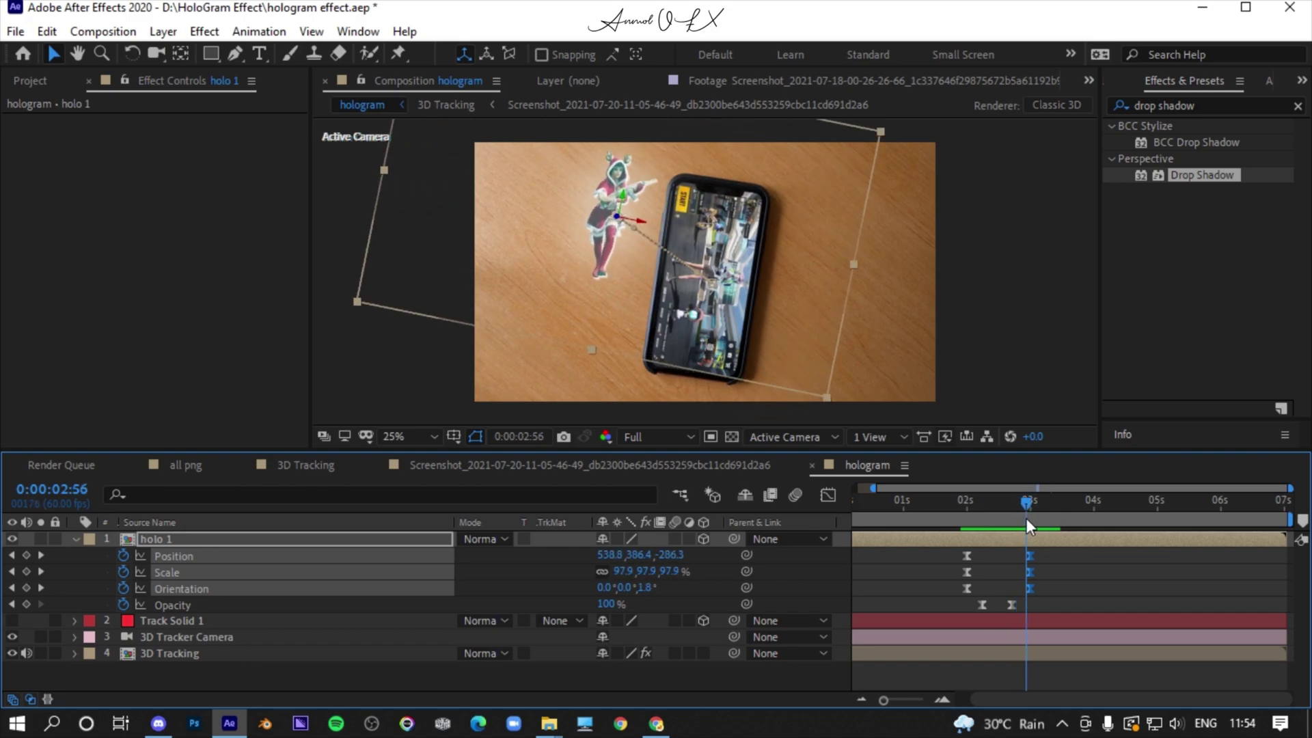
# Step: Find the Sapphire S_Flicker effect and apply it to the holo 1 layer
pyautogui.click(1211, 106)
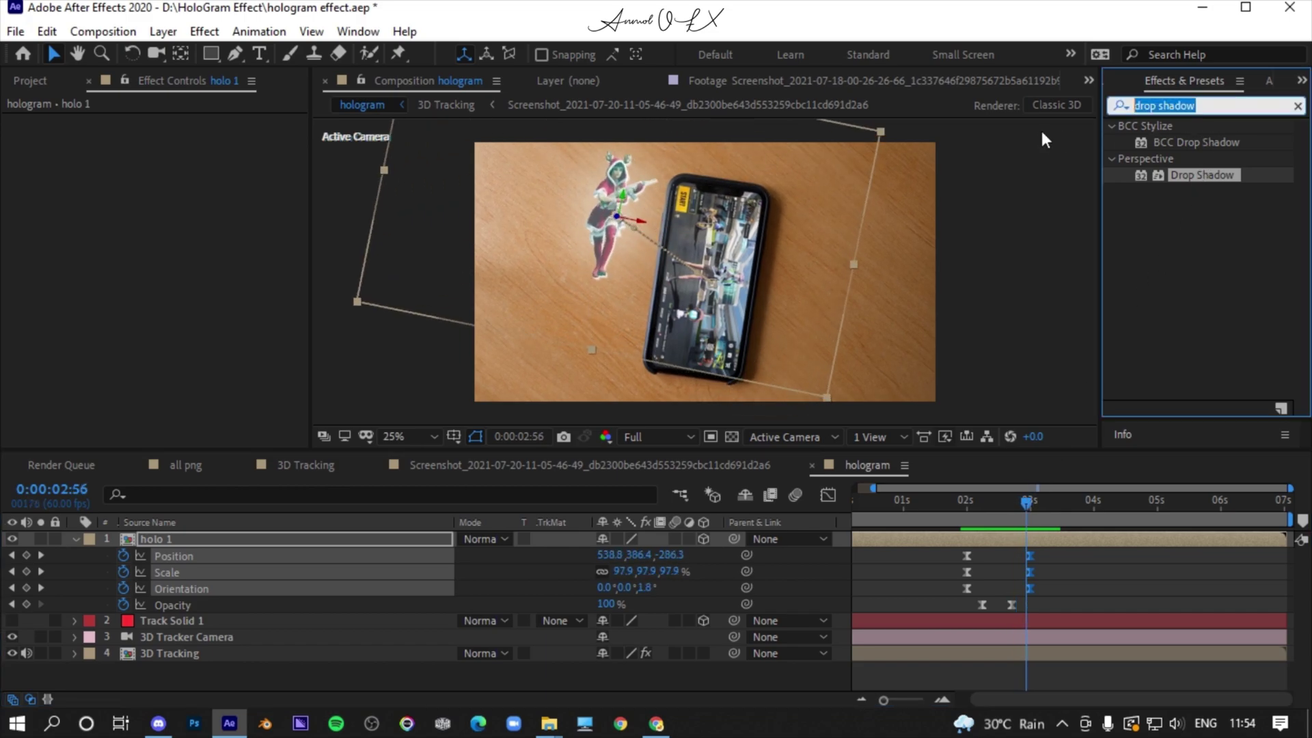
pyautogui.write('flivker')
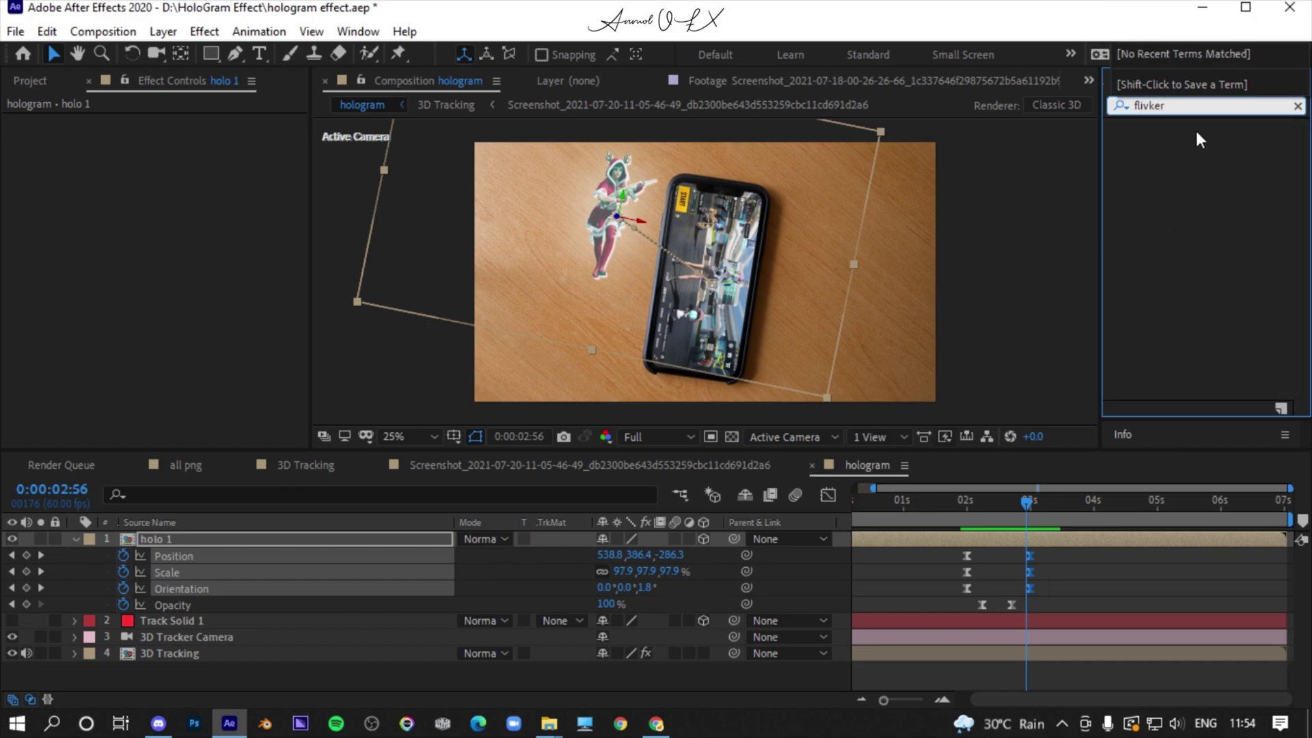
pyautogui.press('BackSpace')
pyautogui.press('BackSpace')
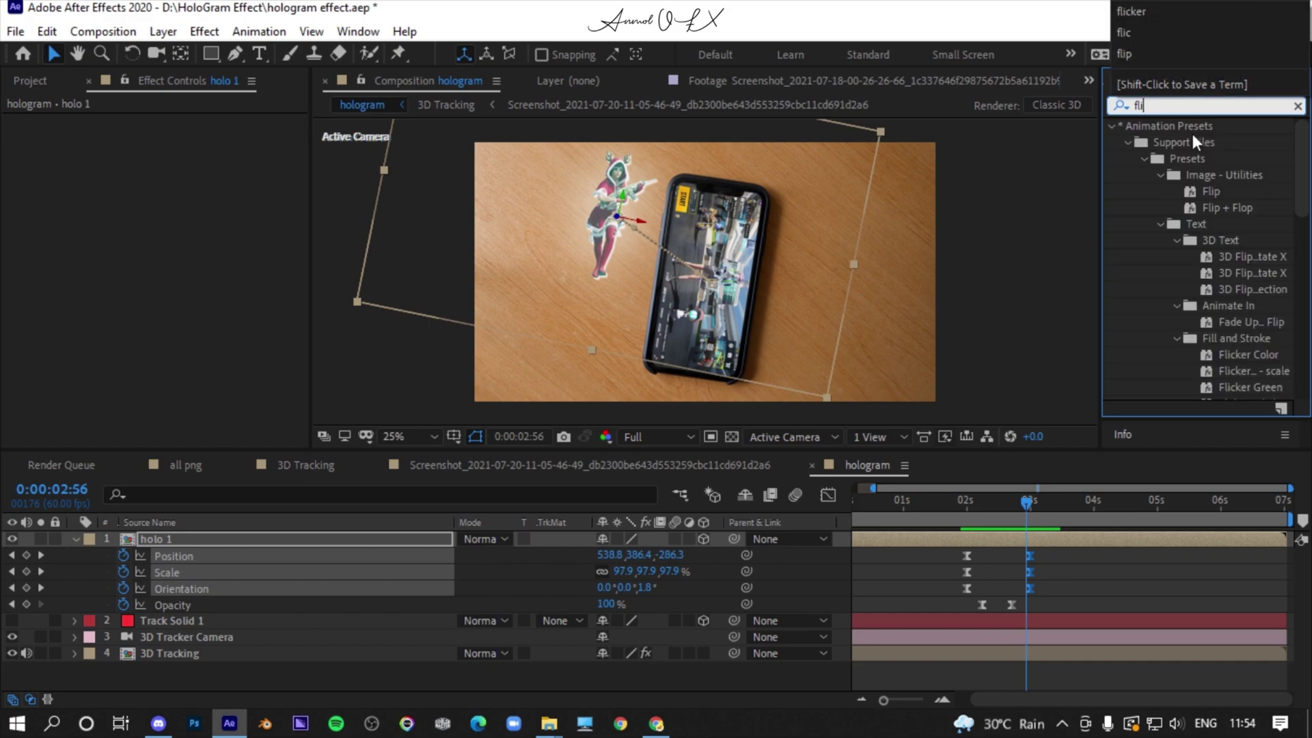
pyautogui.write('cker')
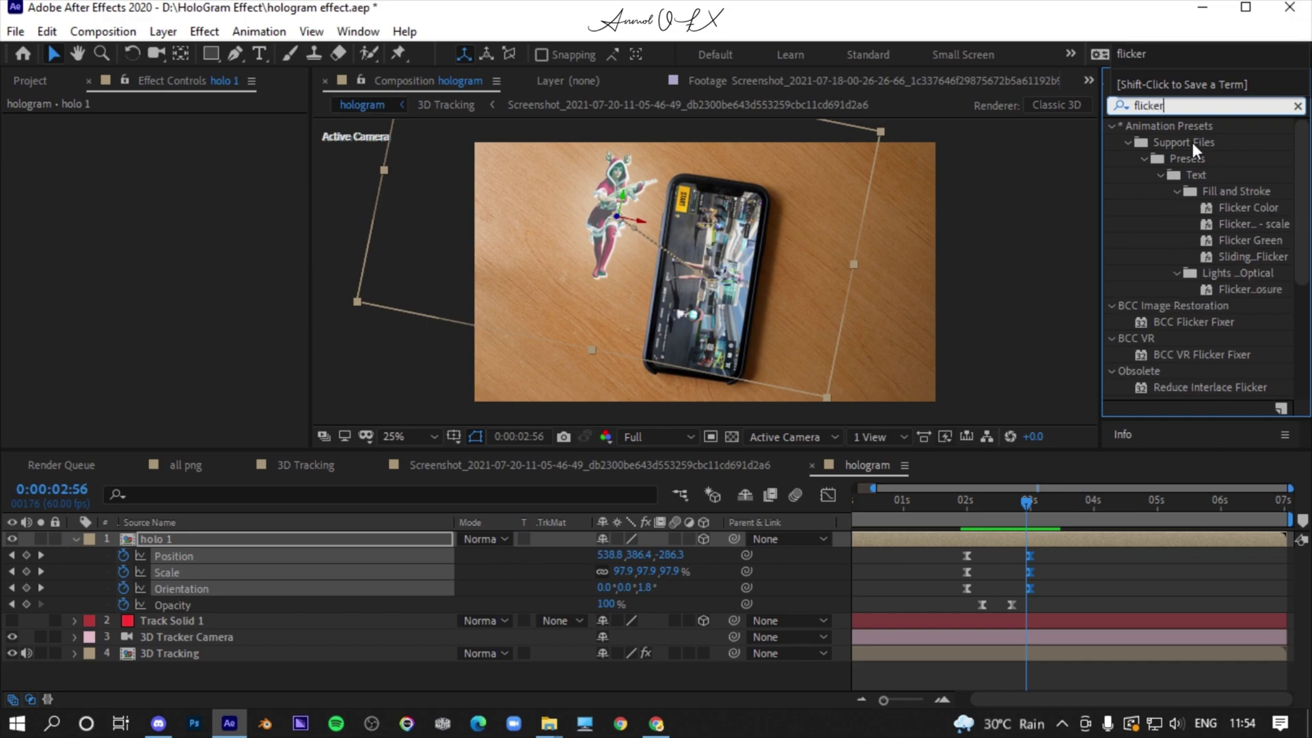
pyautogui.scroll(-3, 1189, 306)
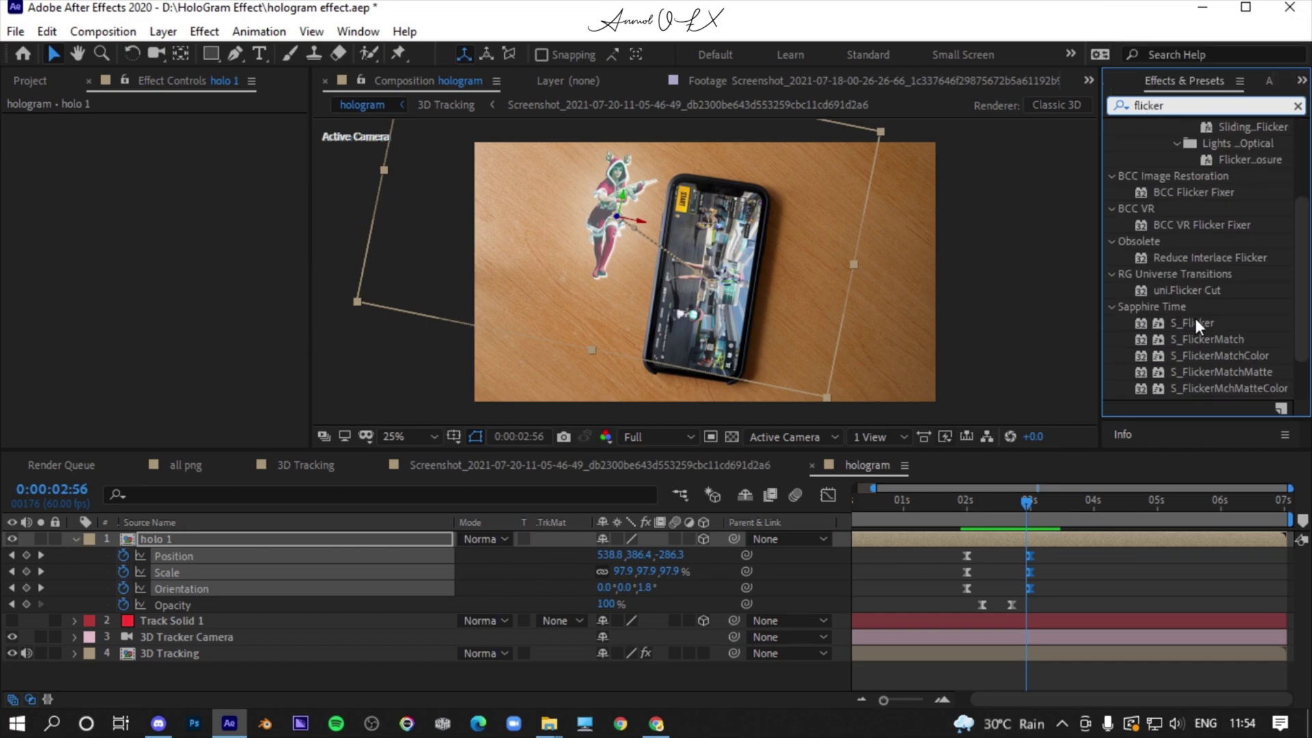
pyautogui.moveTo(1192, 325); pyautogui.dragTo(979, 537)
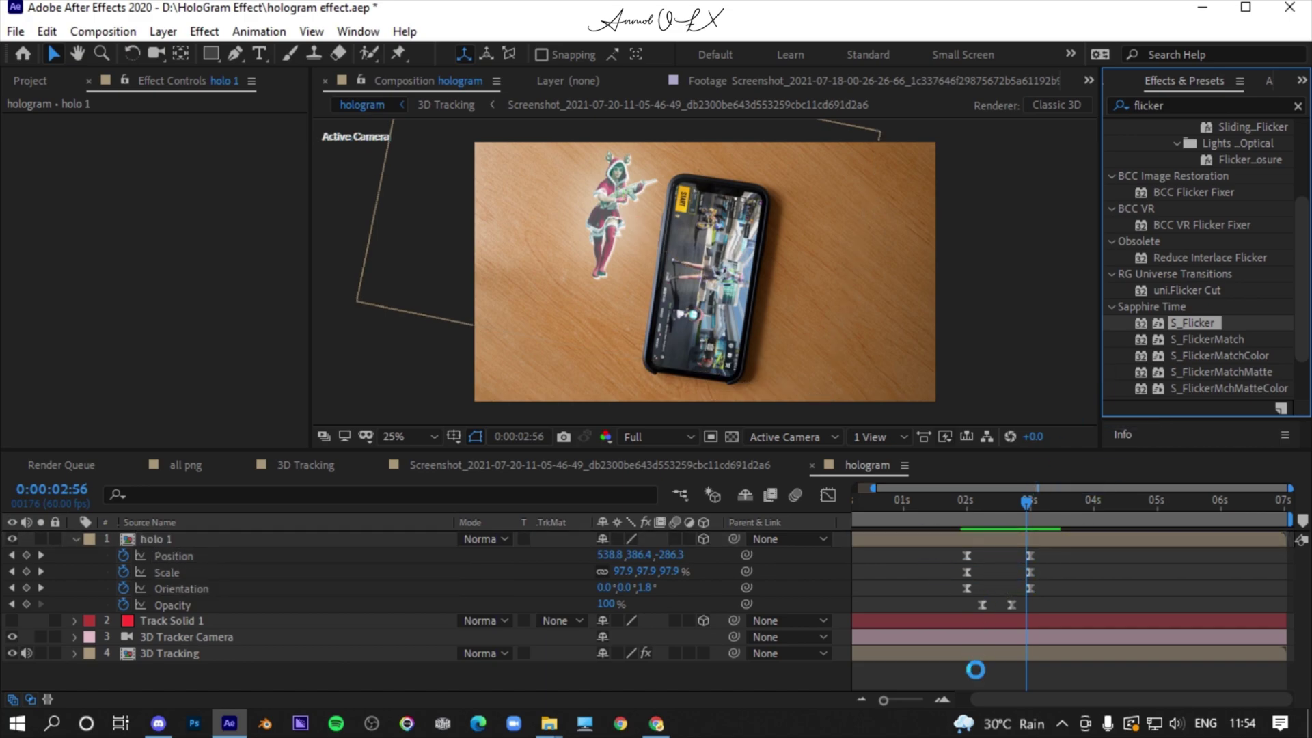
# Step: Enable keyframing for S_Flicker's Amplitude on holo 1 at 0:00:03:00
pyautogui.click(943, 700)
pyautogui.moveTo(1025, 521); pyautogui.dragTo(1034, 522)
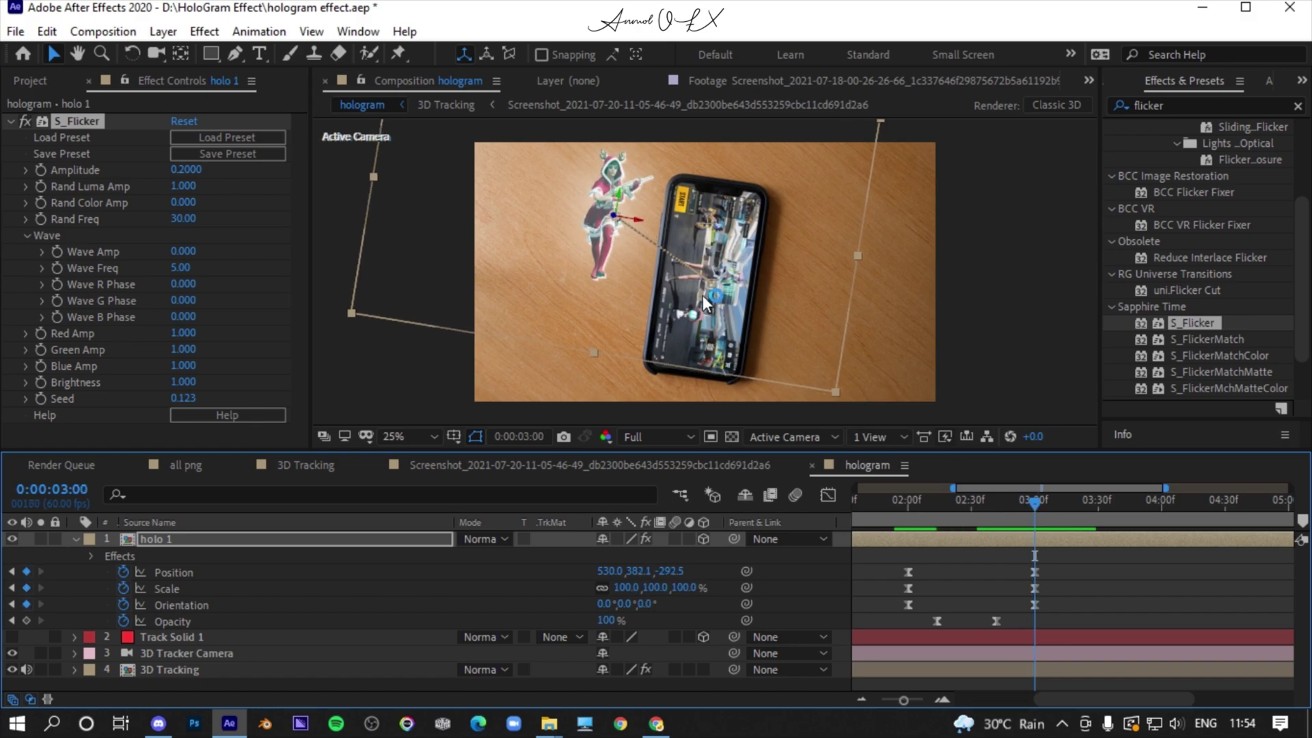
pyautogui.click(47, 171)
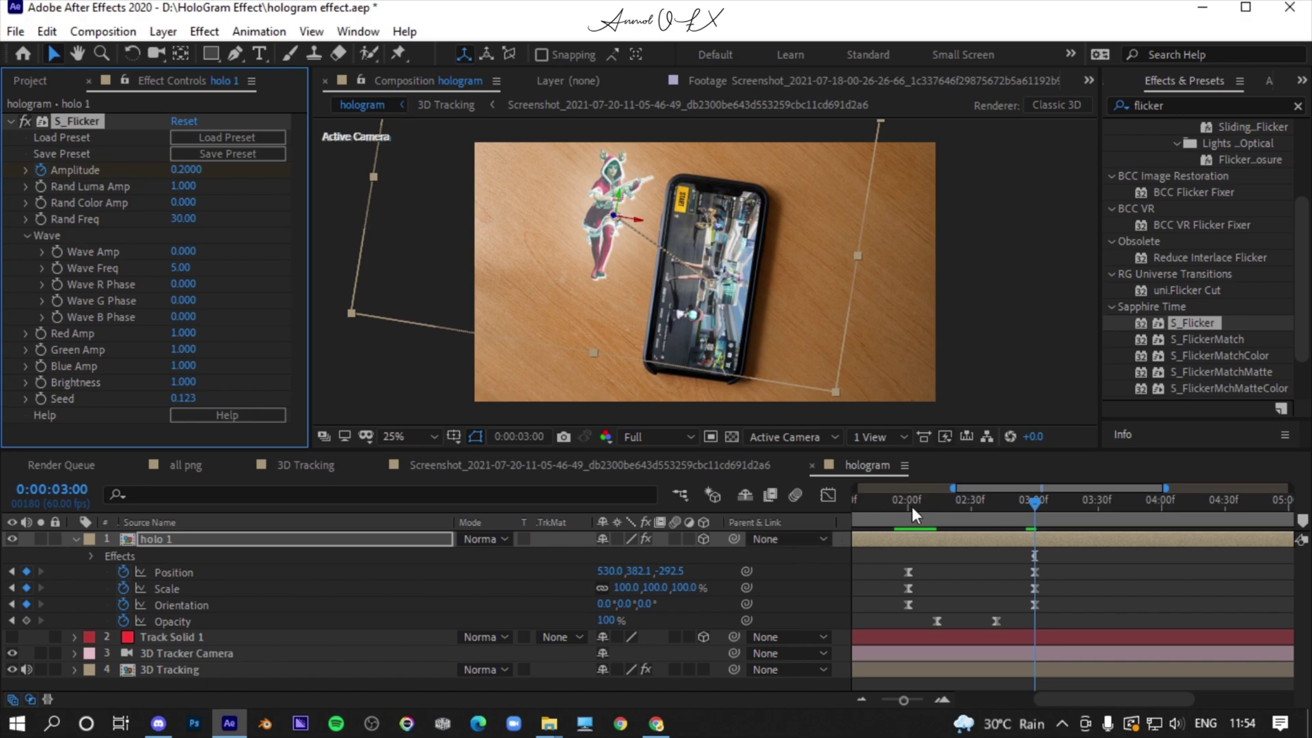
# Step: Keyframe S_Flicker's Amplitude at 1 at 0:00:02:14, where the fade-in starts, and reveal holo 1's keyframes
pyautogui.moveTo(916, 509); pyautogui.dragTo(937, 511)
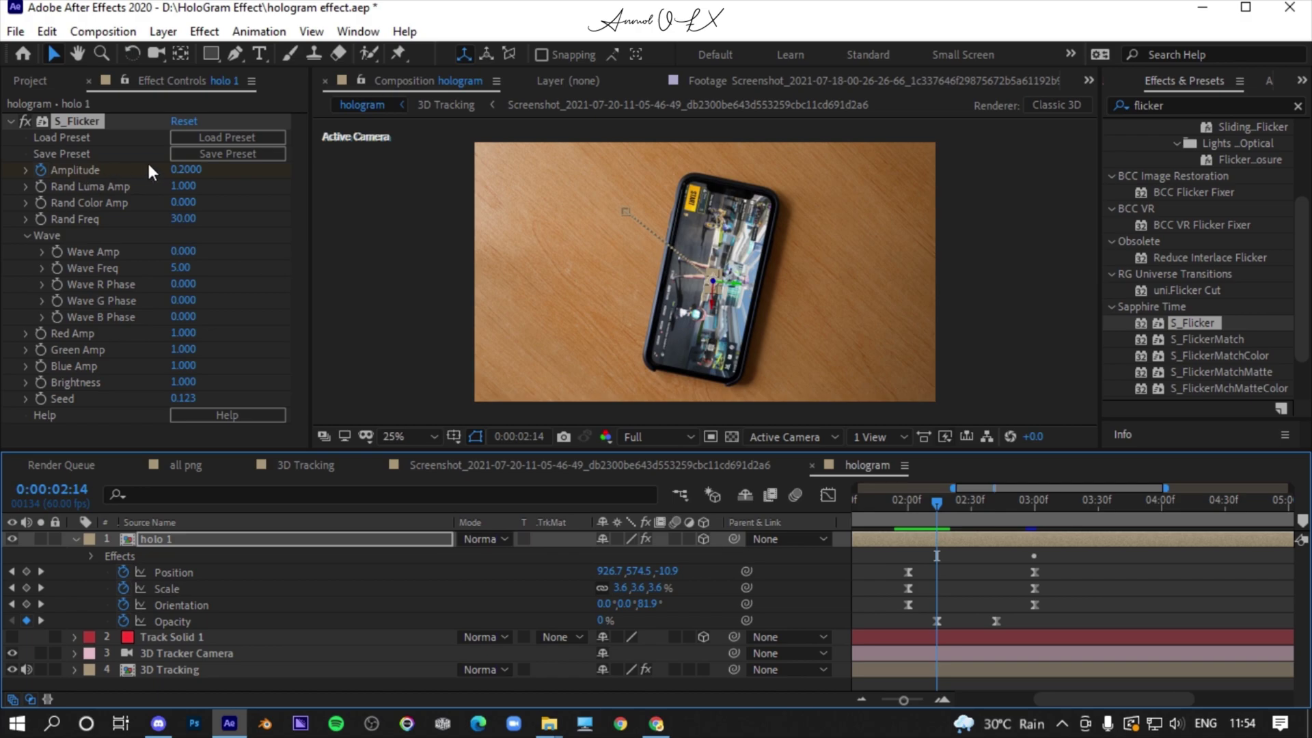
pyautogui.click(188, 173)
pyautogui.write('0')
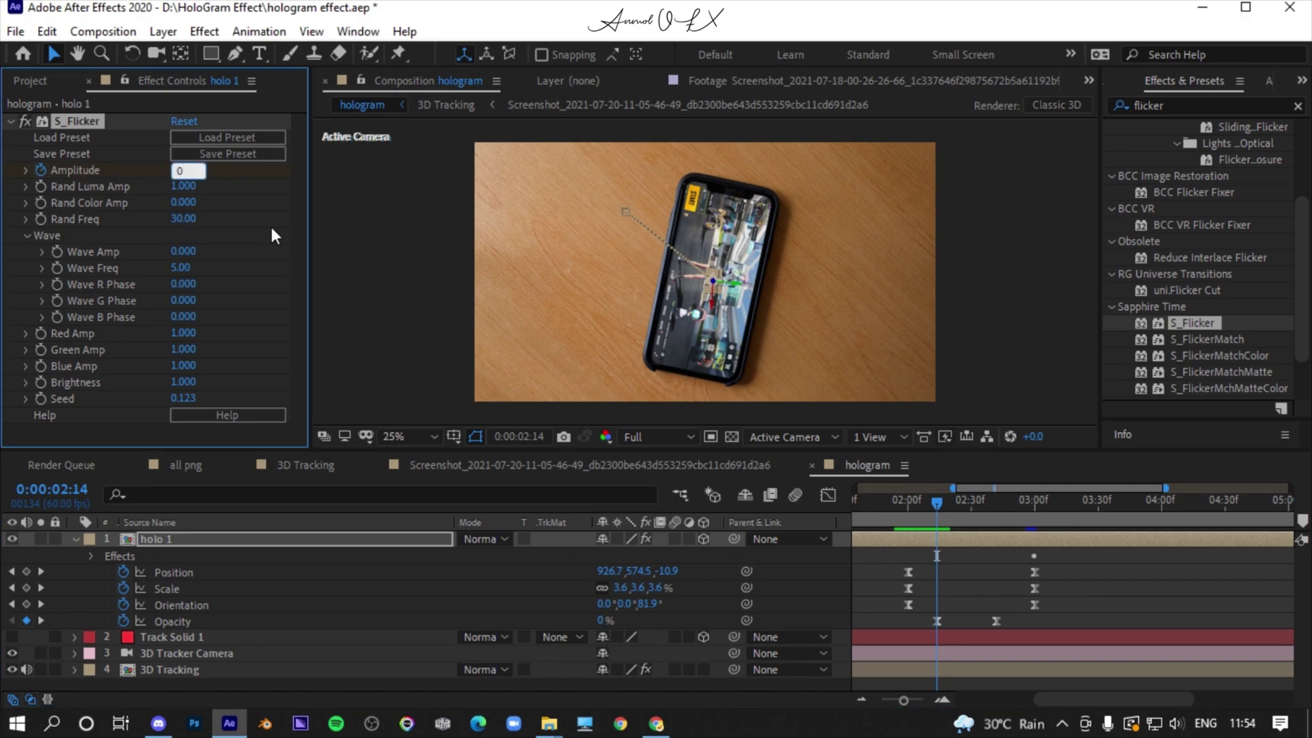
pyautogui.write('.3')
pyautogui.press('Return')
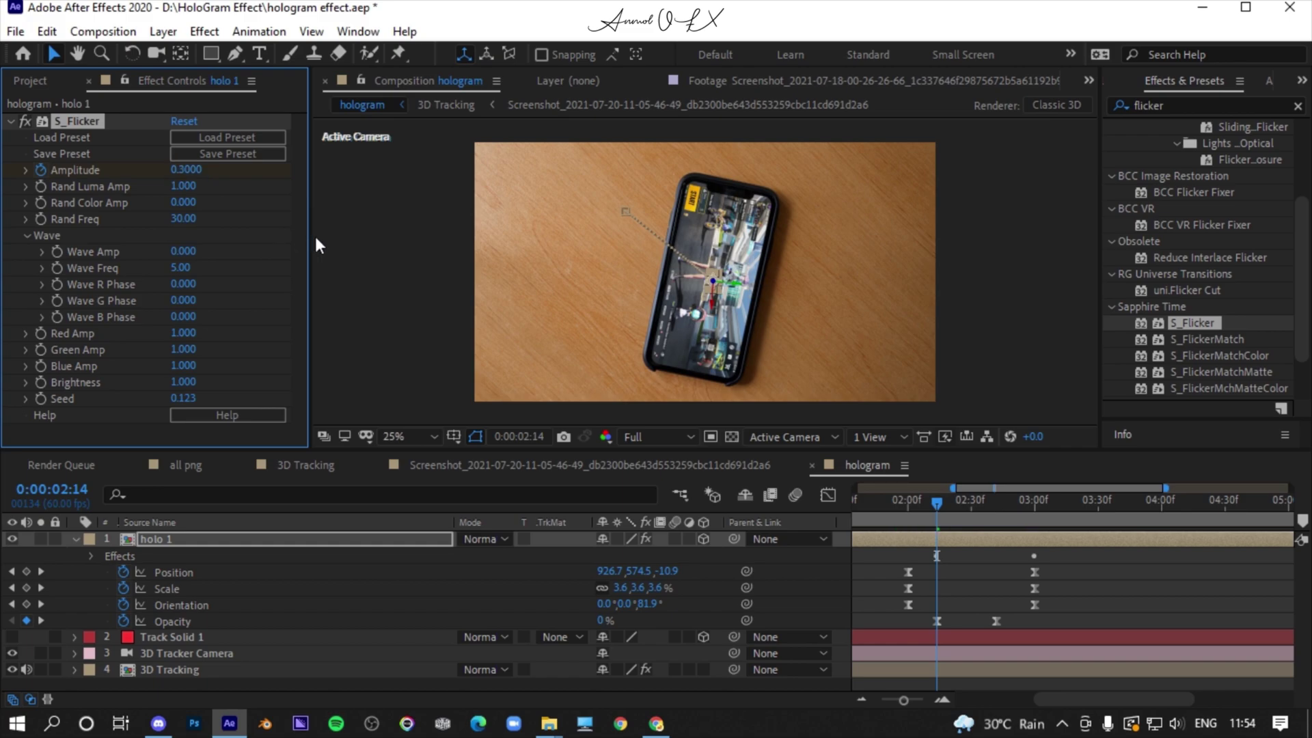
pyautogui.click(186, 171)
pyautogui.write('1')
pyautogui.press('Return')
pyautogui.press('u')
# Step: Set S_Flicker's Amplitude to 0 at the 0:00:03:00 keyframe
pyautogui.moveTo(1038, 526); pyautogui.dragTo(1035, 514)
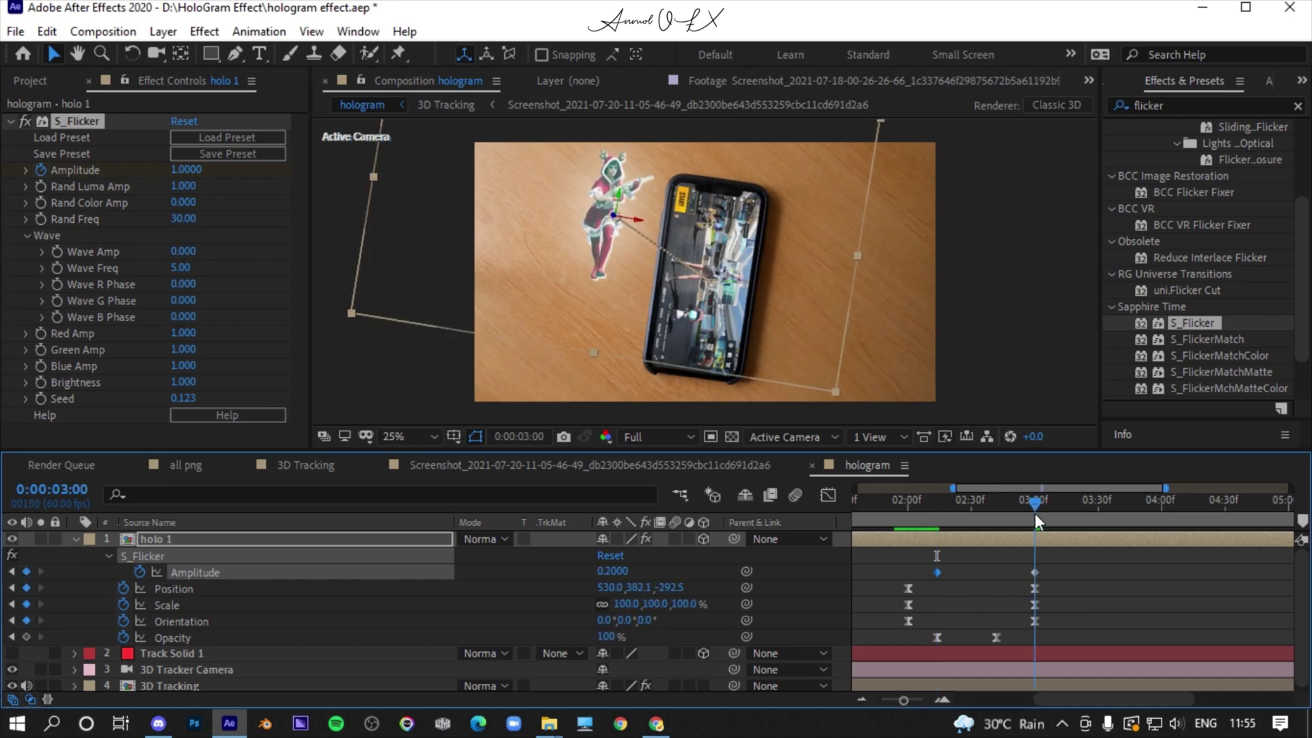
pyautogui.click(187, 169)
pyautogui.write('0')
pyautogui.press('Return')
# Step: Ease both Amplitude keyframes and reshape their speed graph so the change peaks closer to 0:00:03:00
pyautogui.moveTo(922, 566); pyautogui.dragTo(1064, 571)
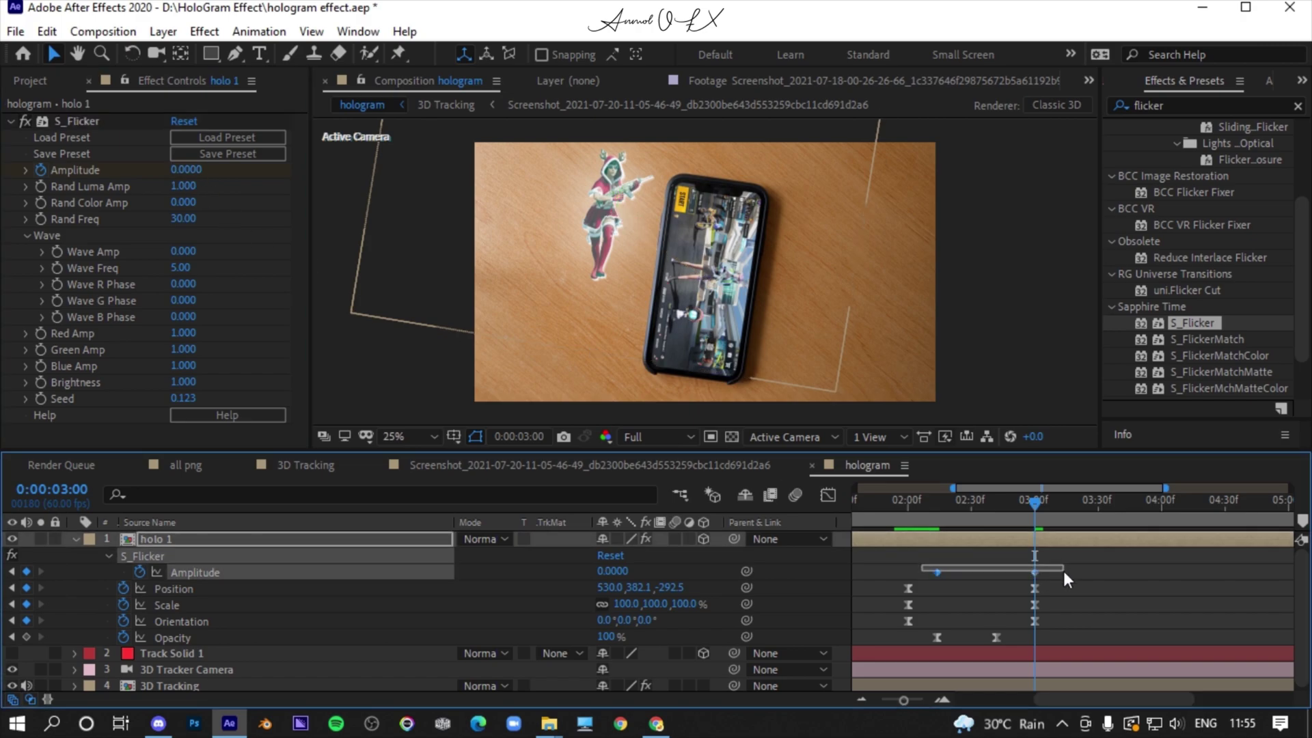
pyautogui.click(828, 496)
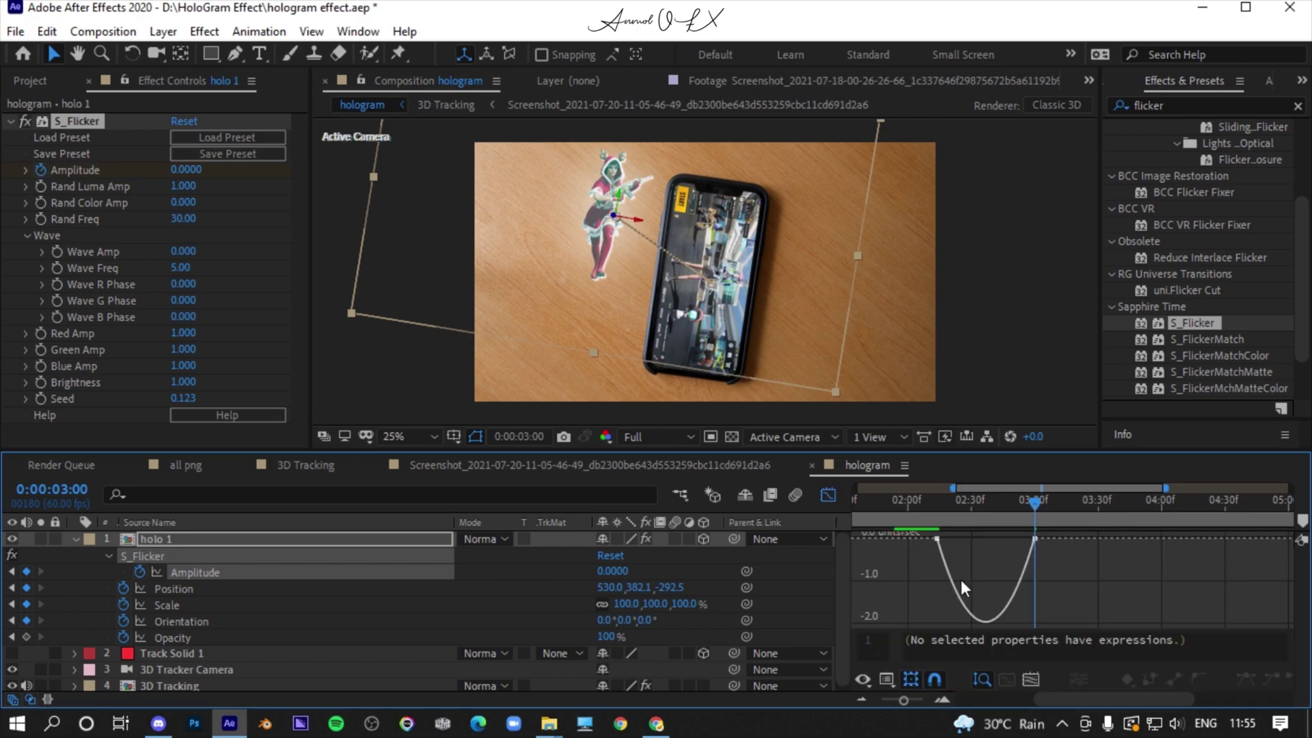
pyautogui.moveTo(939, 539); pyautogui.dragTo(1021, 539)
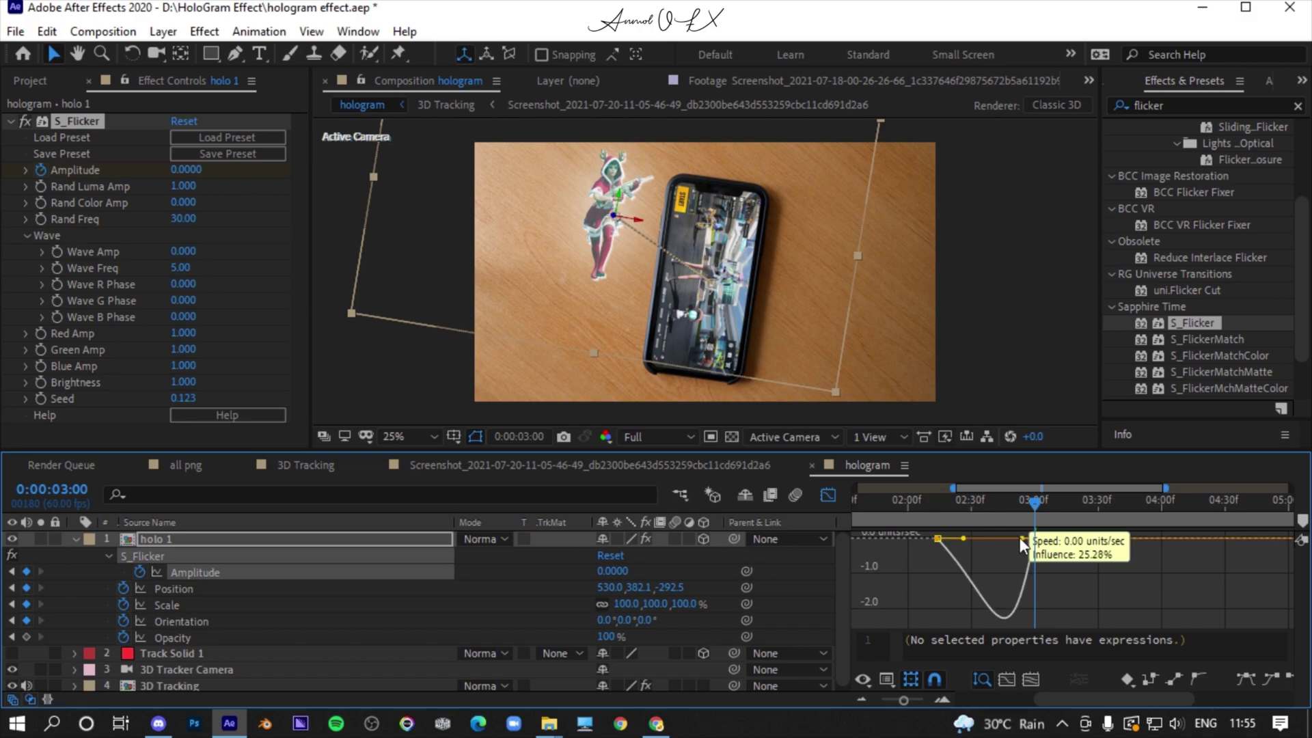
pyautogui.click(828, 495)
pyautogui.click(899, 510)
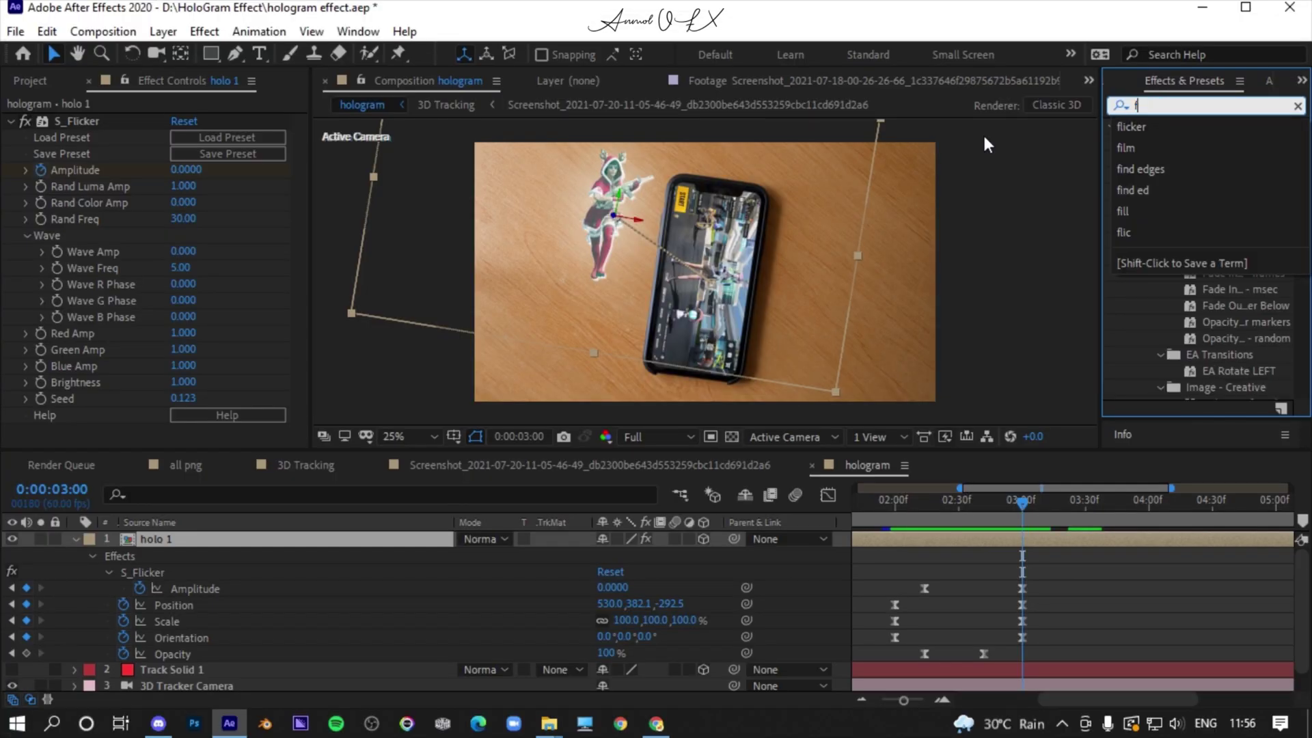
# Step: Find the Sapphire S_FilmDamage effect, apply it to holo 1 and raise its Dust Density to 41
pyautogui.write('ilm')
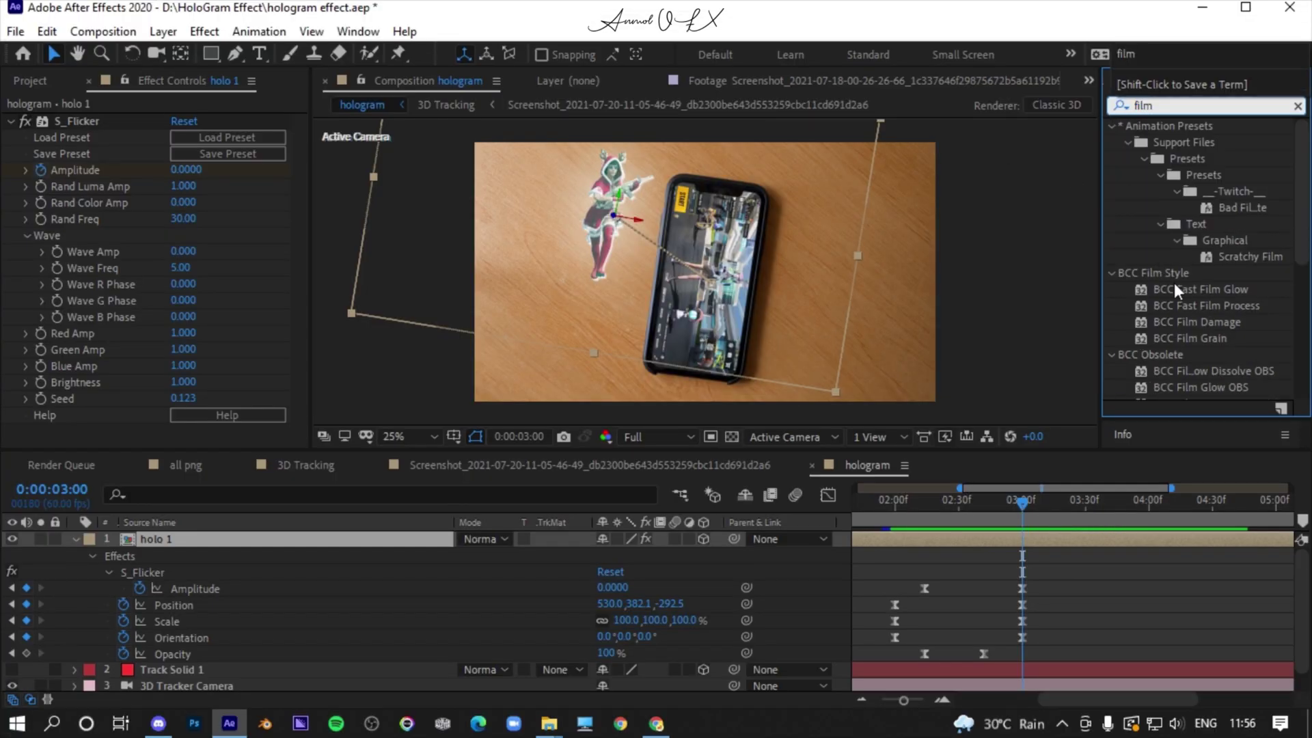
pyautogui.scroll(-6, 1174, 295)
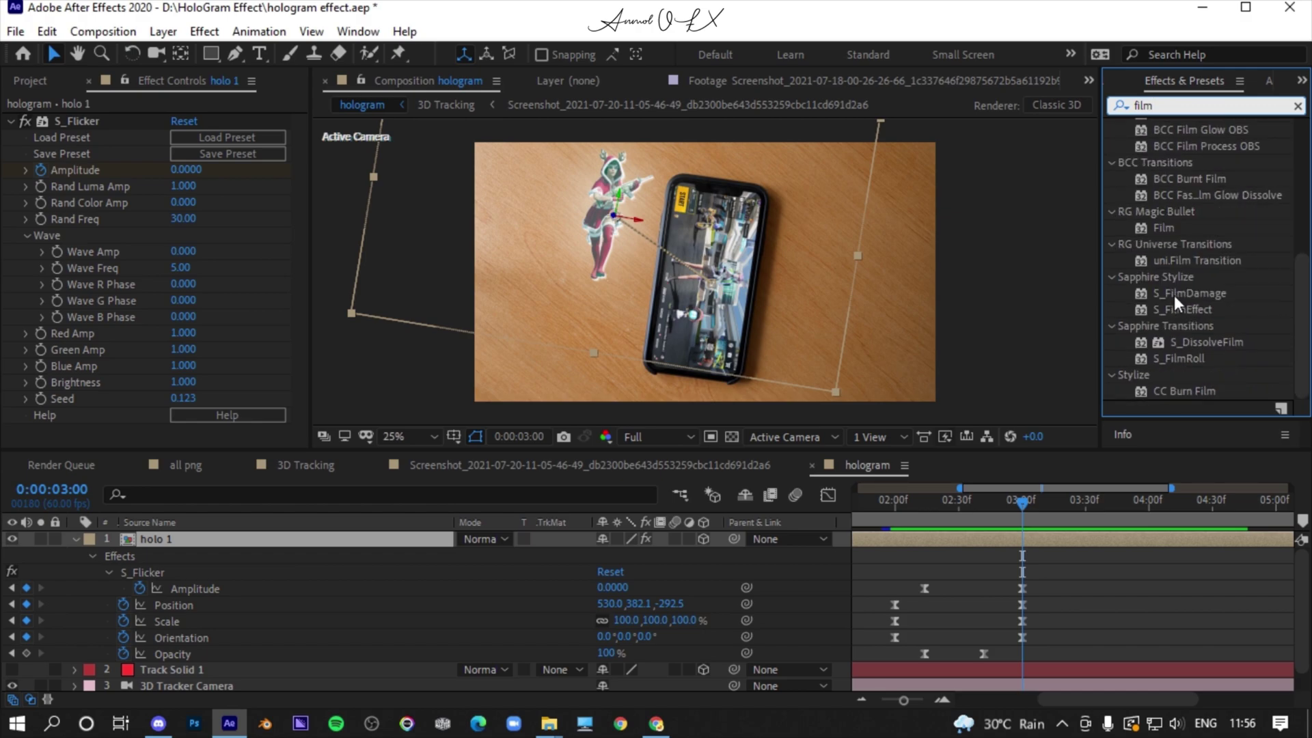
pyautogui.moveTo(1187, 293); pyautogui.dragTo(1036, 536)
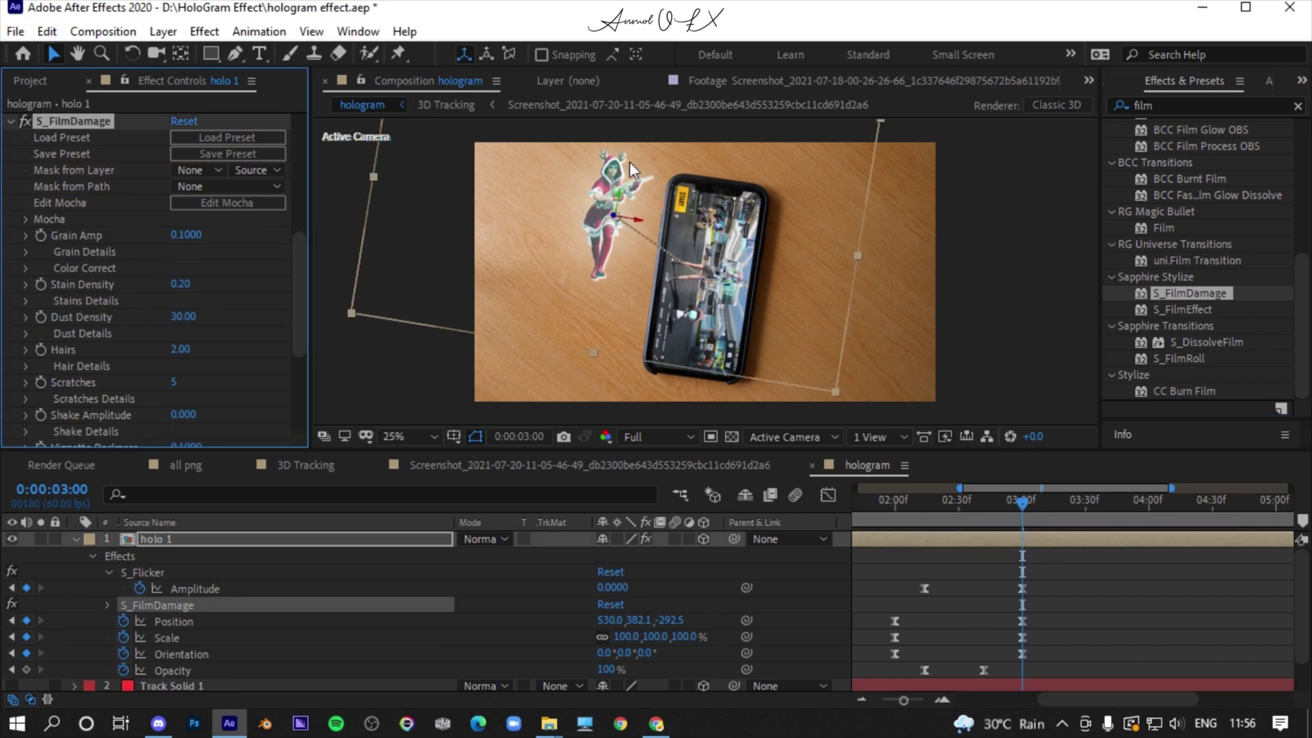
pyautogui.press('.')
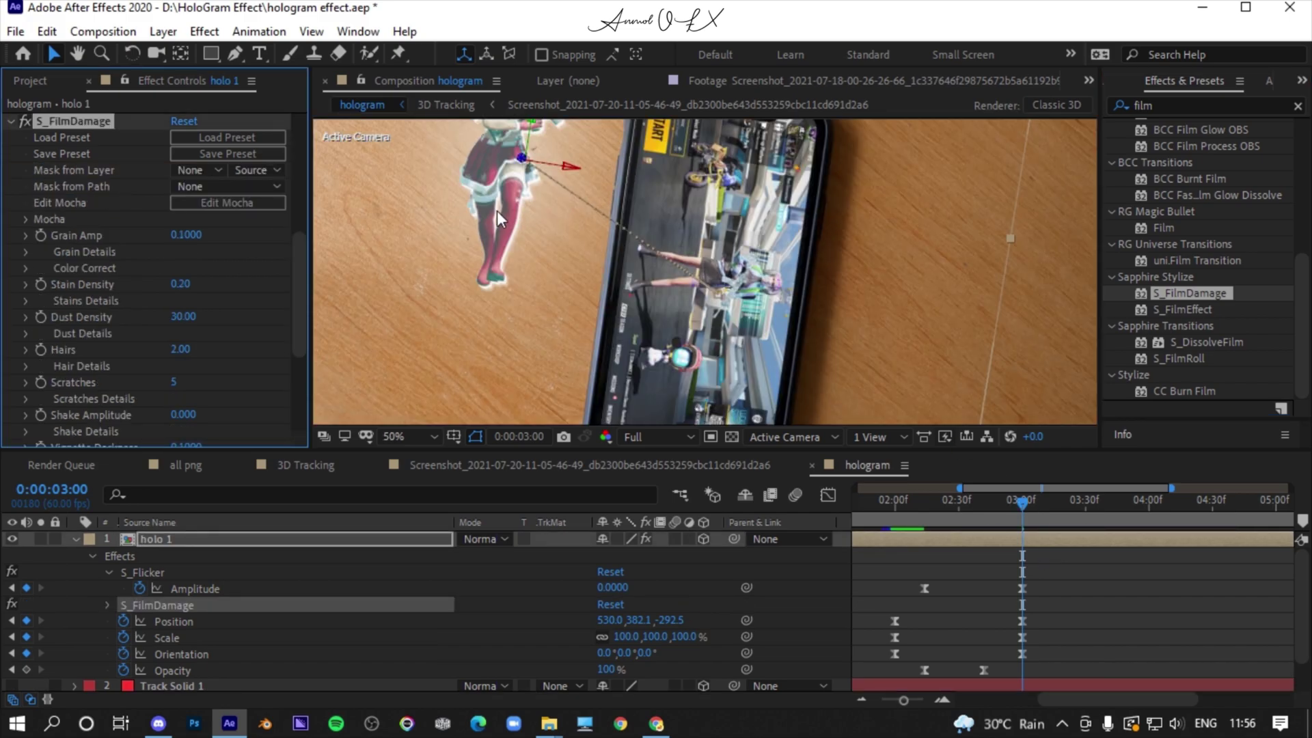
pyautogui.press(',')
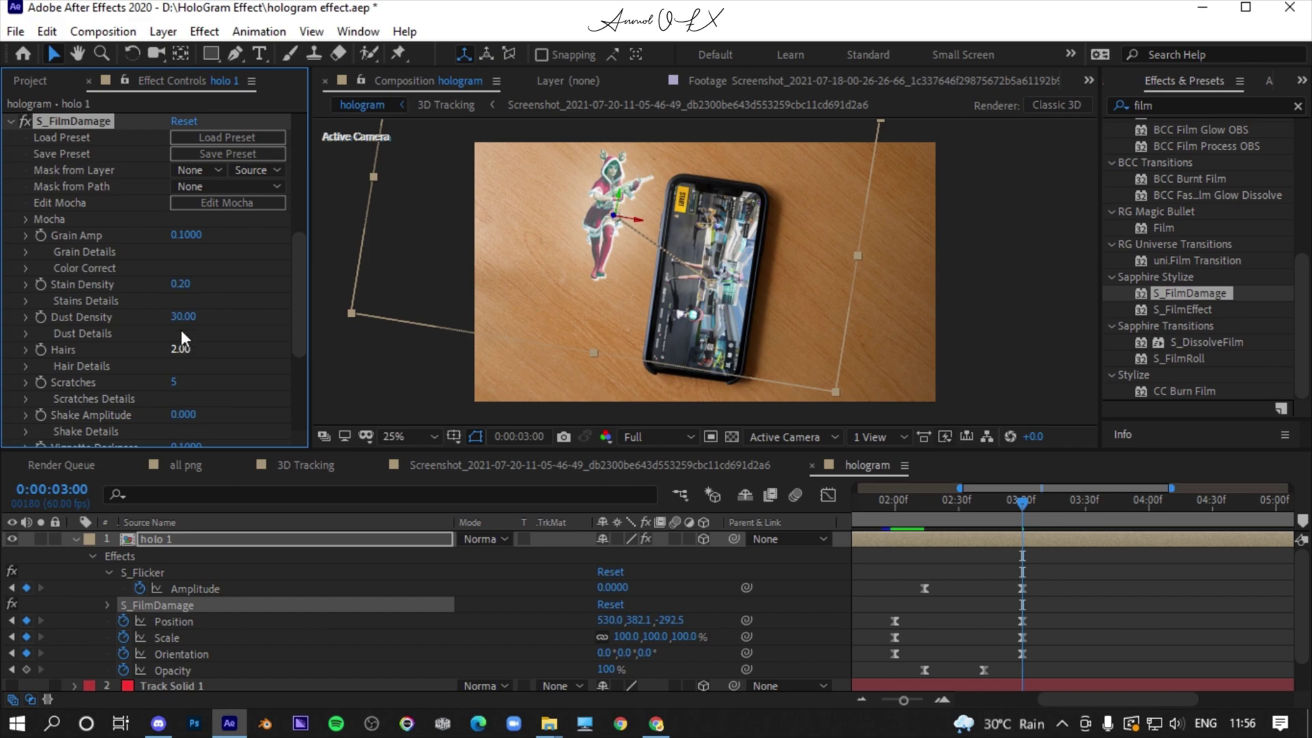
pyautogui.moveTo(189, 325); pyautogui.dragTo(207, 321)
pyautogui.moveTo(193, 288); pyautogui.dragTo(523, 257)
pyautogui.press('.')
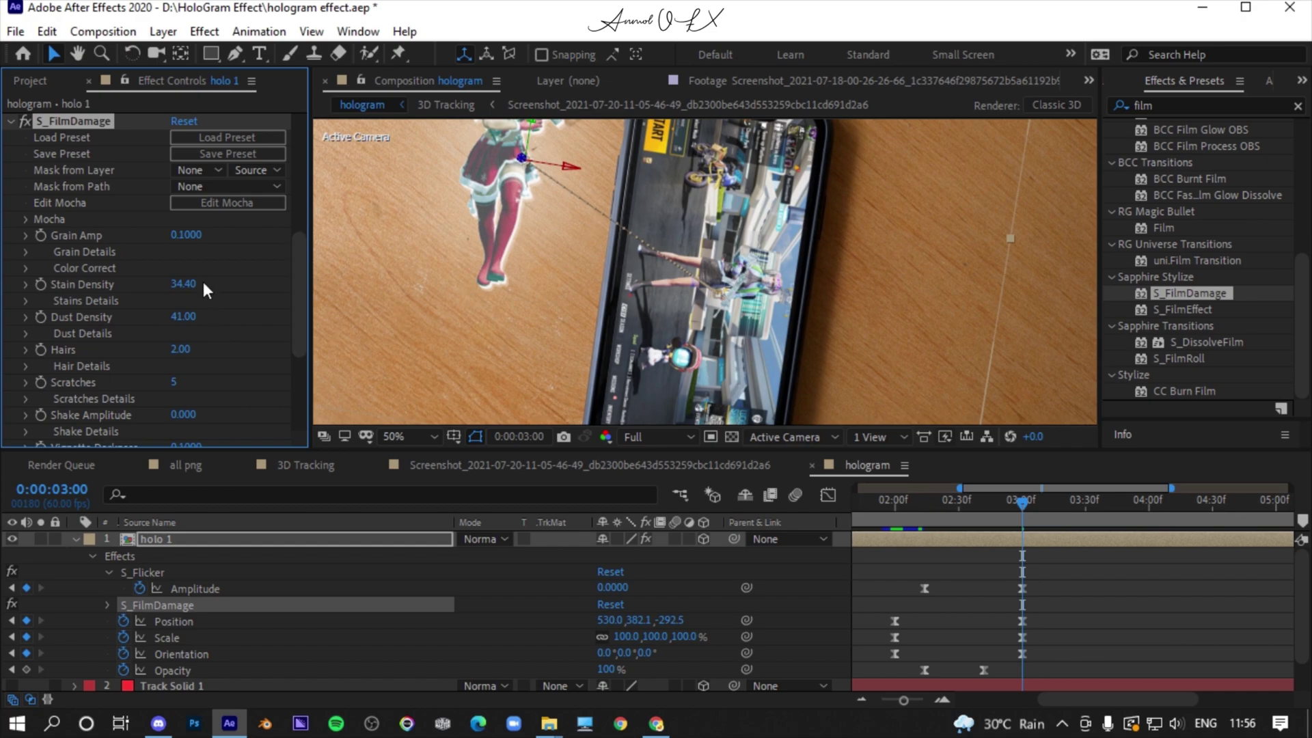
pyautogui.hotkey('ctrl', 'z')
# Step: Raise S_FilmDamage's Flicker value to 0.280
pyautogui.scroll(-2, 198, 305)
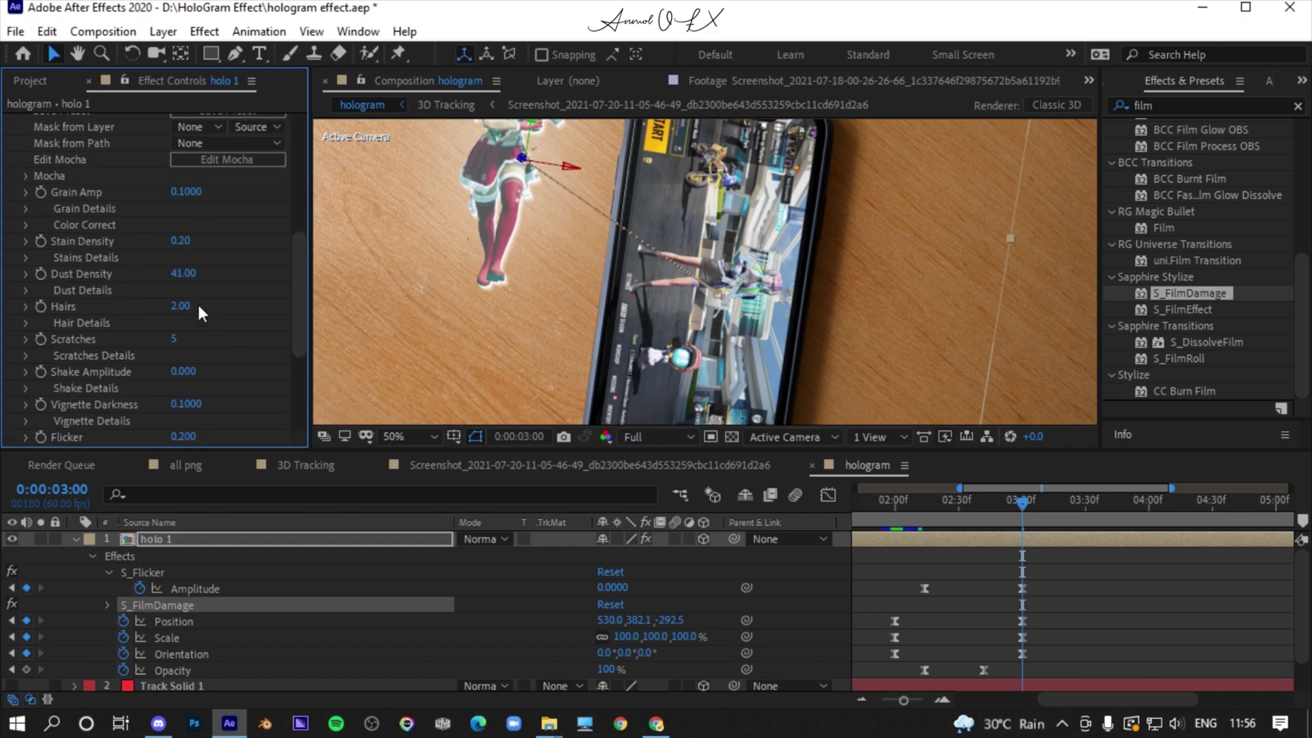
pyautogui.scroll(-2, 198, 302)
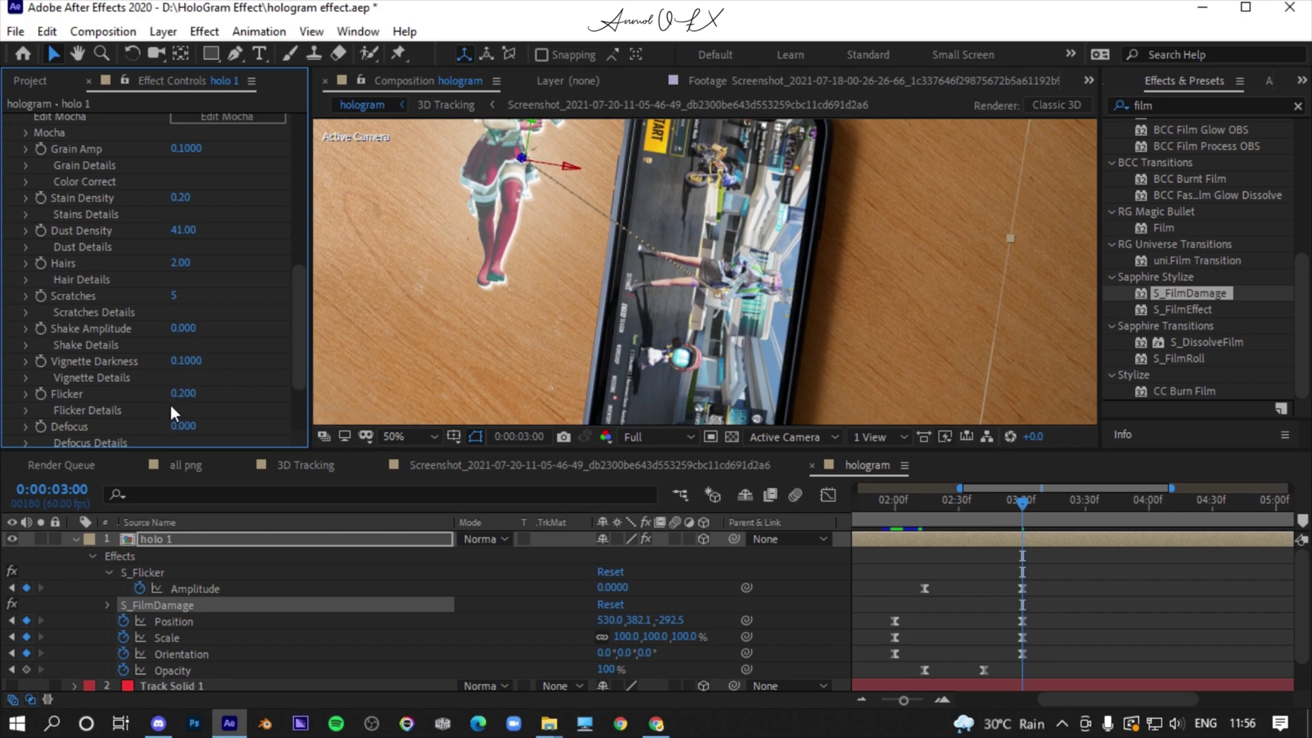
pyautogui.moveTo(191, 405); pyautogui.dragTo(198, 401)
pyautogui.scroll(-2, 226, 398)
pyautogui.scroll(6, 223, 391)
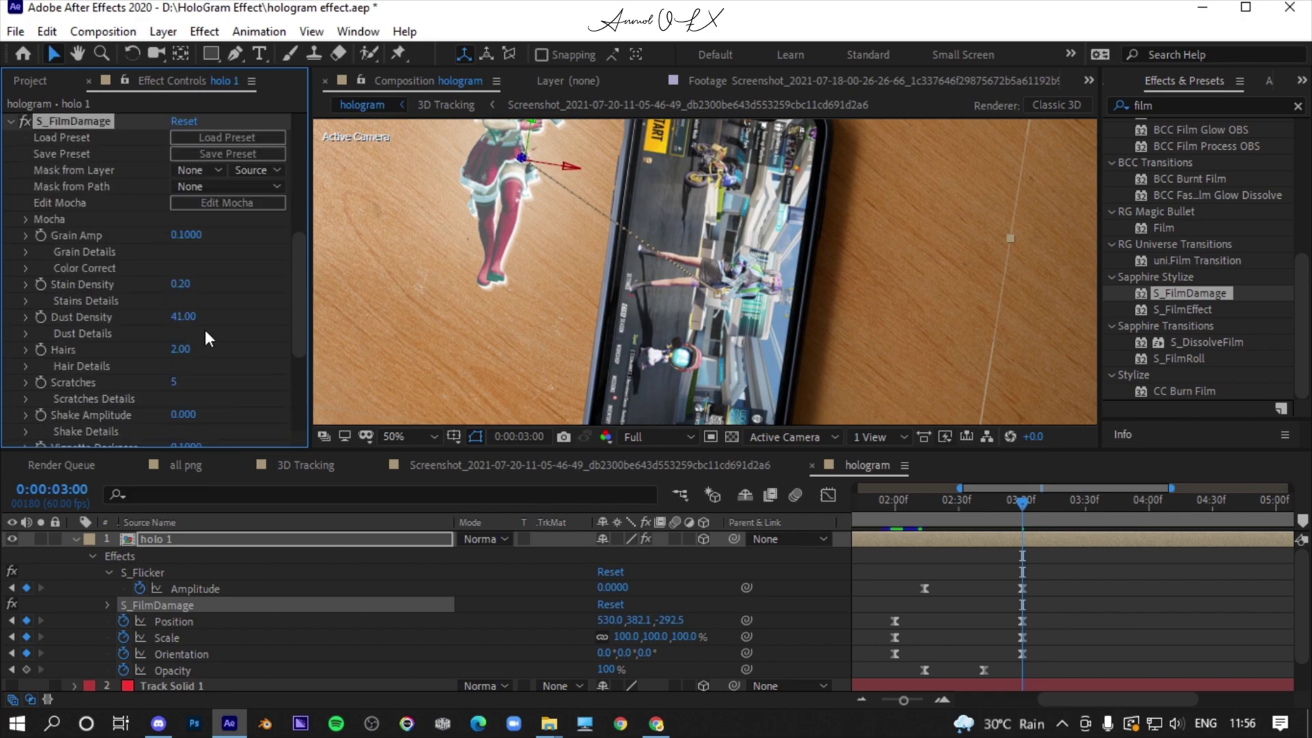
# Step: Raise S_FilmDamage's Hairs value to 69.10 and check the result over the whole frame
pyautogui.click(192, 363)
pyautogui.moveTo(191, 364); pyautogui.dragTo(450, 334)
pyautogui.moveTo(537, 322); pyautogui.dragTo(784, 308)
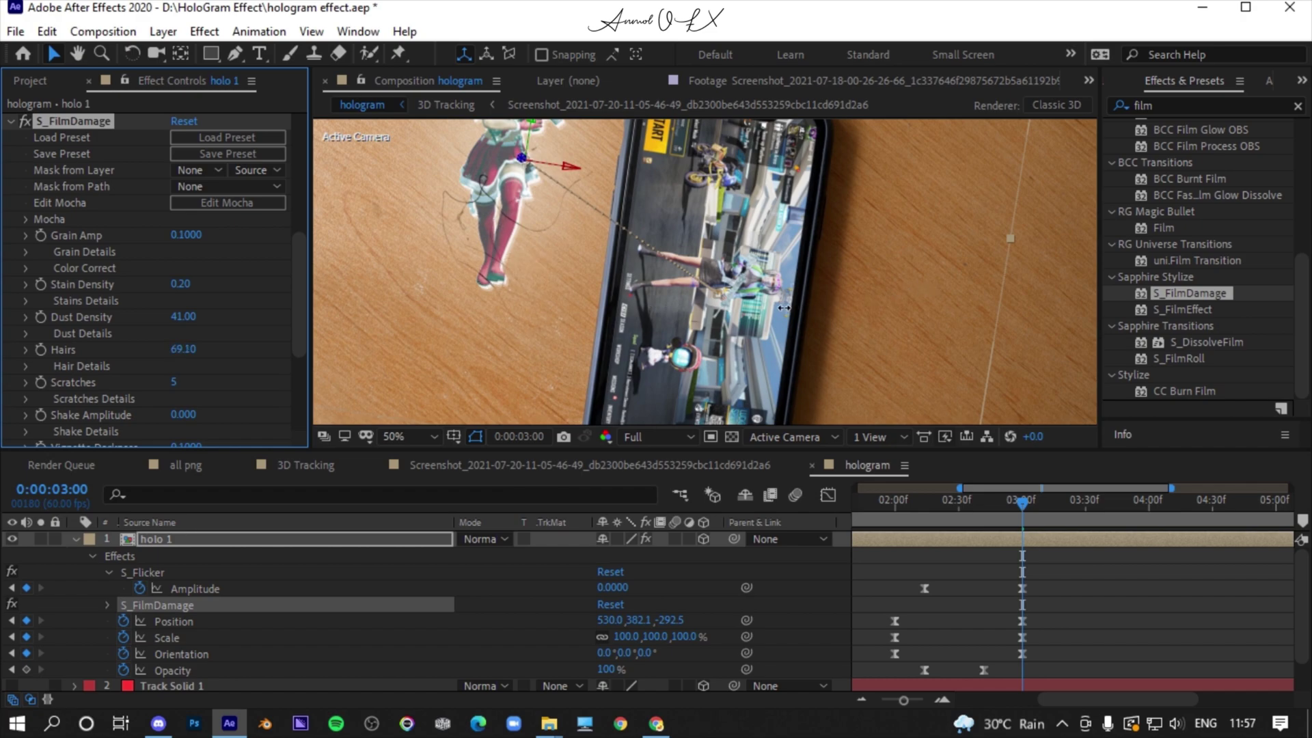
pyautogui.press(',')
pyautogui.press(',')
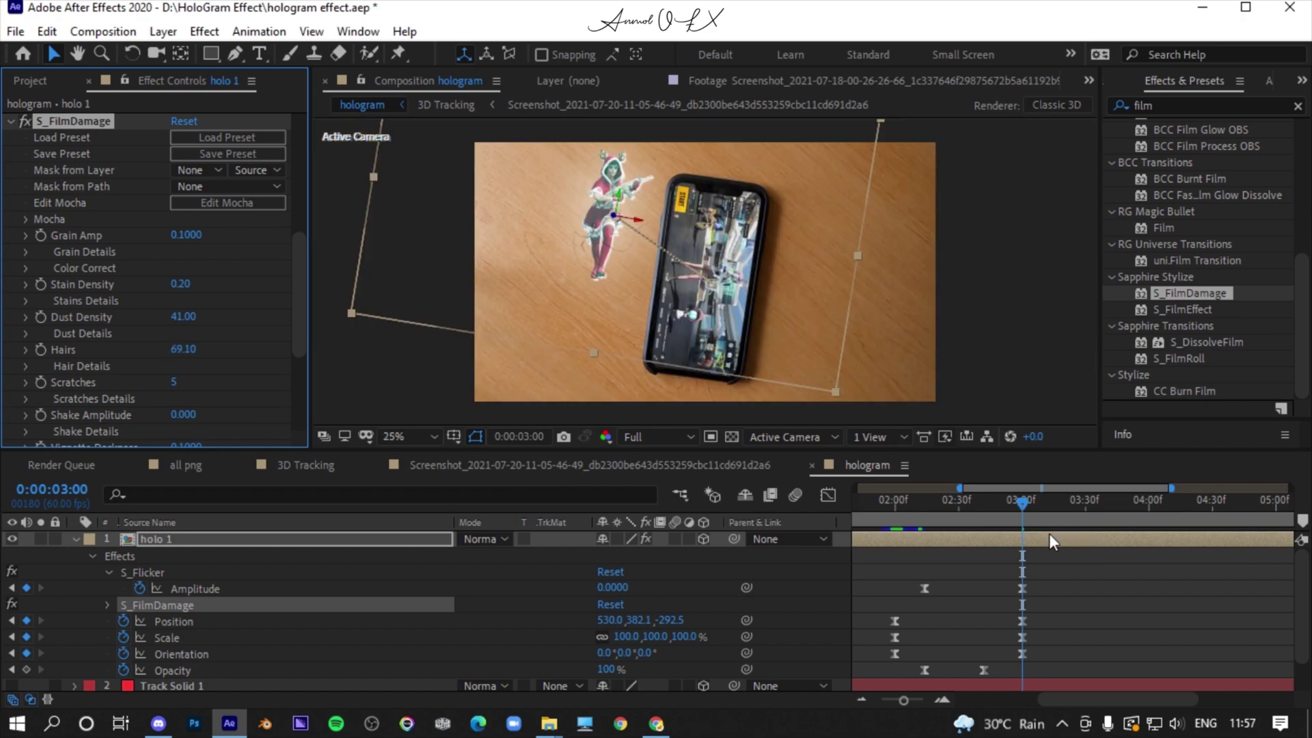
# Step: At 0:00:02:14, enable keyframing for S_FilmDamage's Grain Amp, Stain Density, Dust Density, Hairs and Scratches, and reveal the keyframes
pyautogui.click(940, 691)
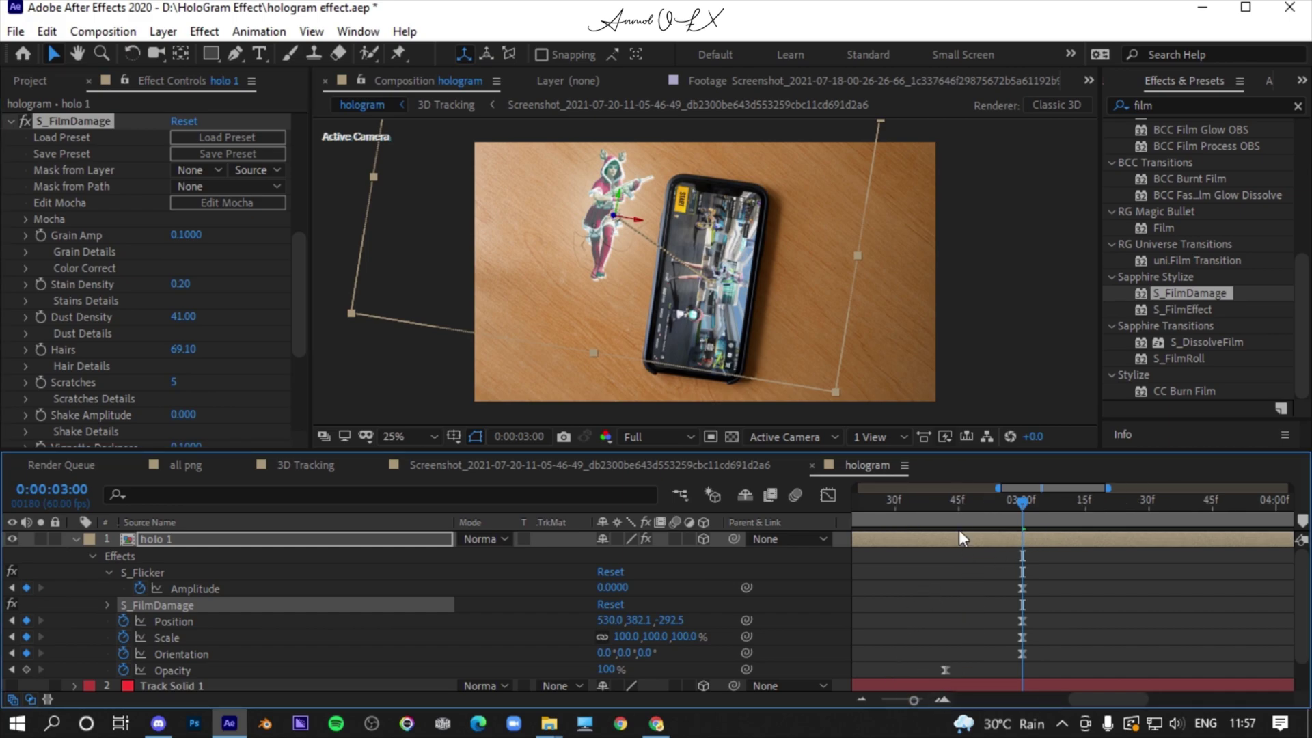
pyautogui.click(864, 697)
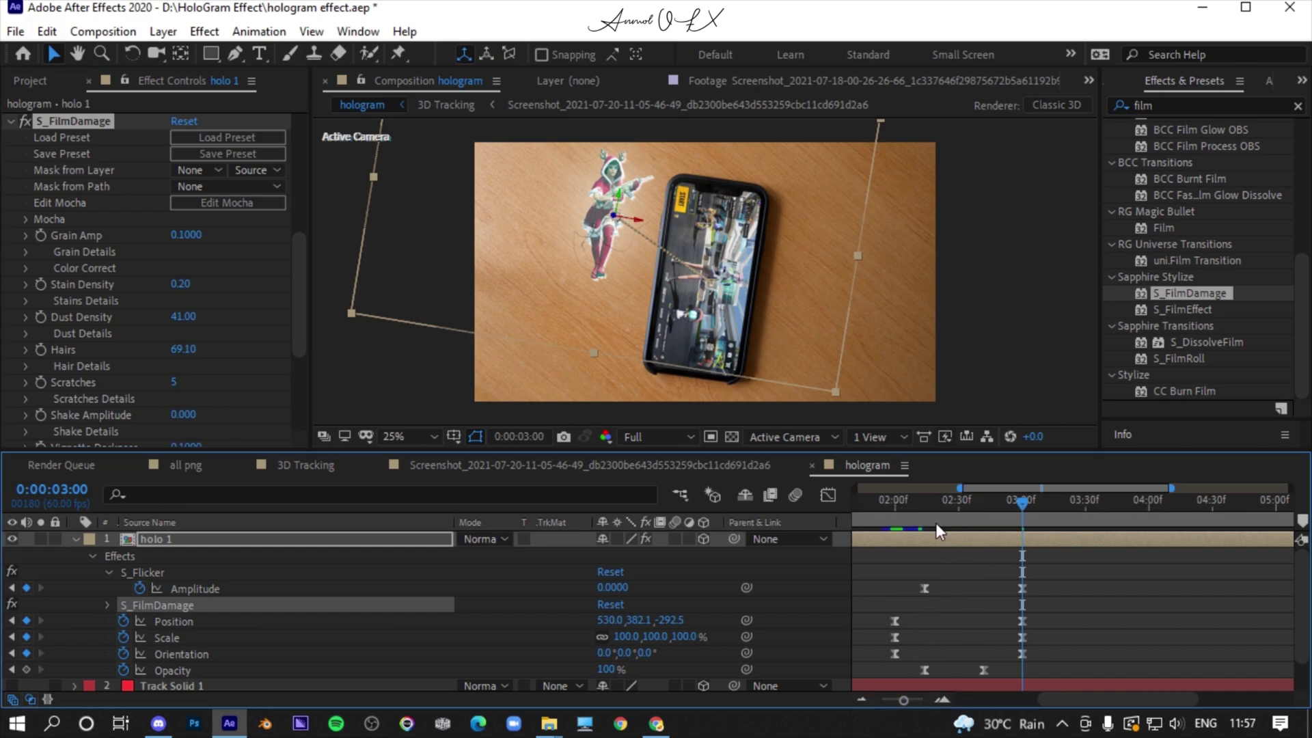
pyautogui.moveTo(928, 513); pyautogui.dragTo(924, 511)
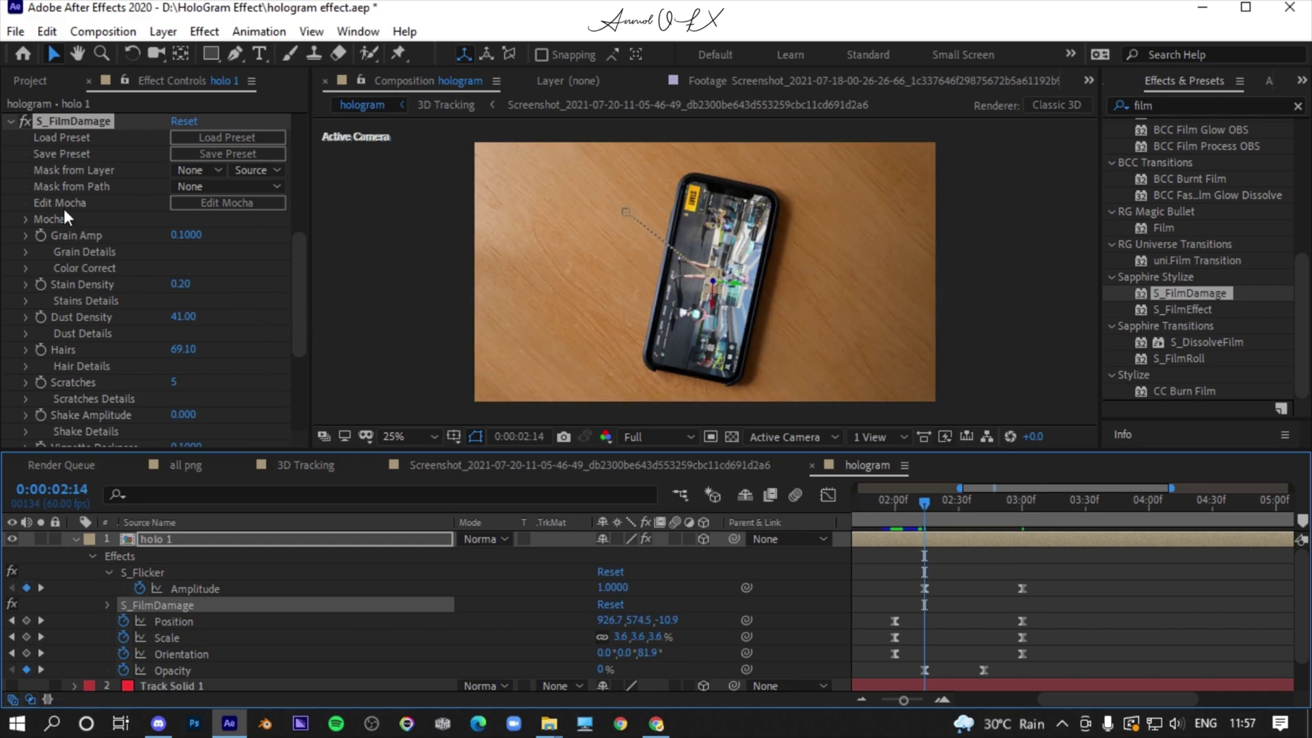
pyautogui.click(41, 235)
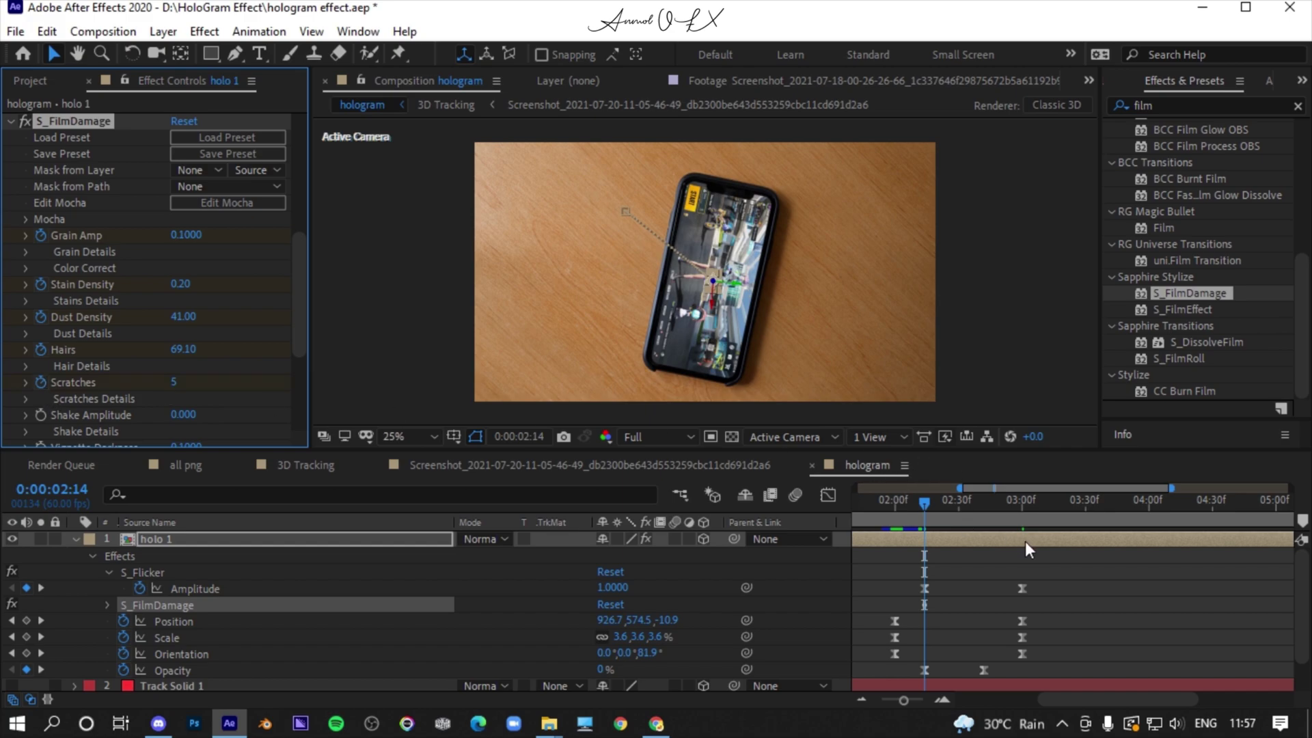
pyautogui.press('u')
pyautogui.press('u')
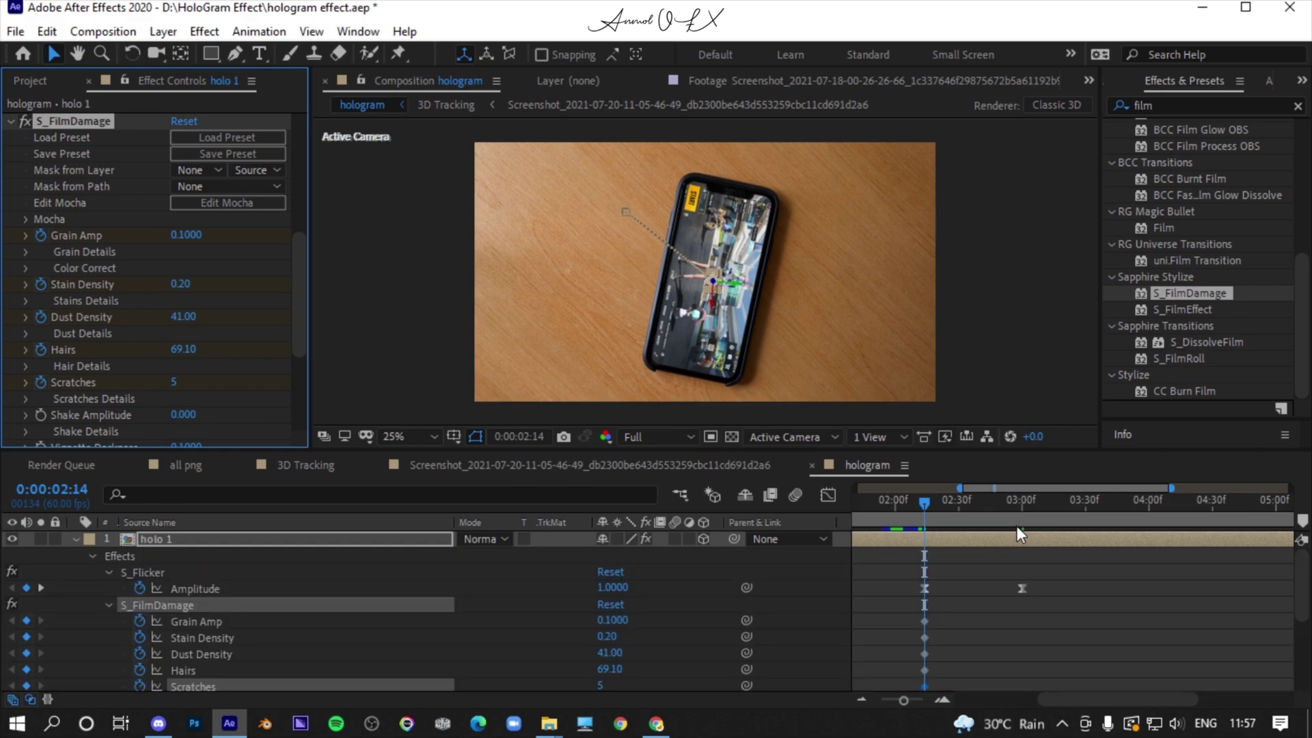
# Step: At 0:00:03:29, keyframe S_FilmDamage's Grain Amp, Stain Density and Dust Density at 0
pyautogui.moveTo(1016, 521); pyautogui.dragTo(1083, 521)
pyautogui.scroll(-3, 1061, 558)
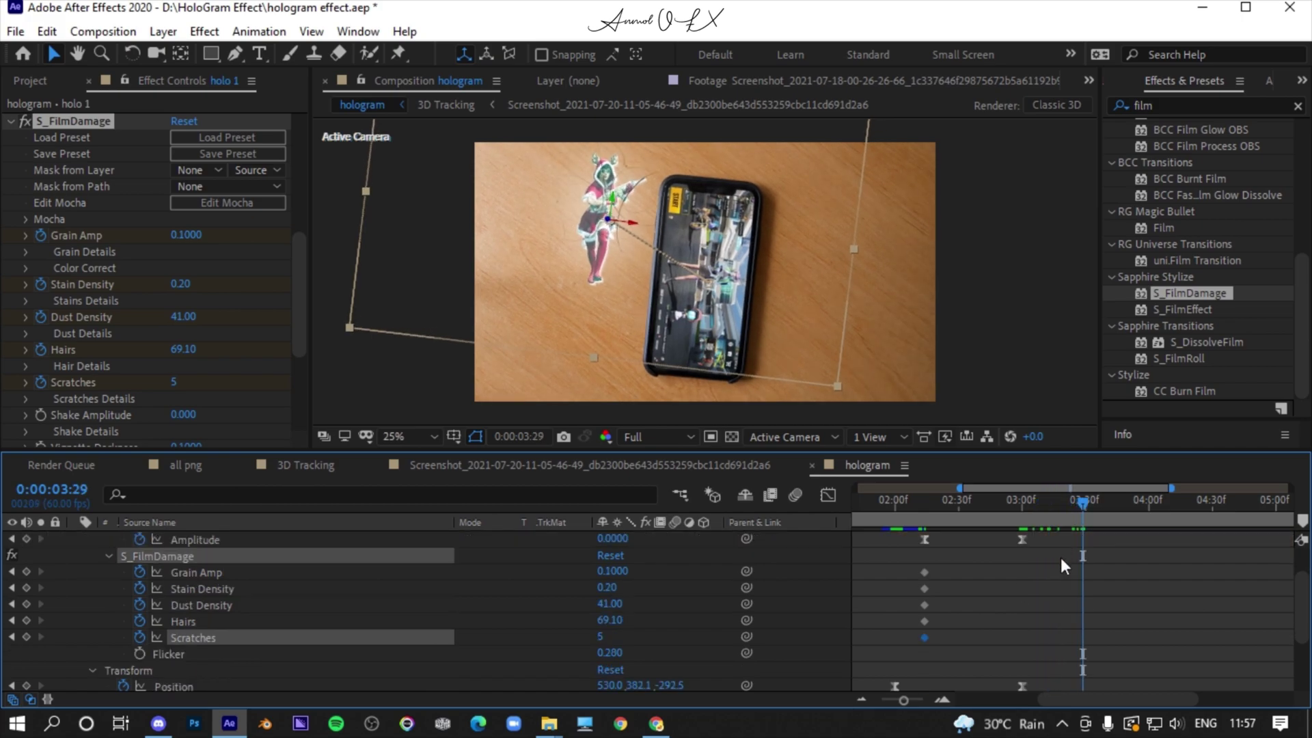
pyautogui.click(187, 236)
pyautogui.write('0')
pyautogui.press('Return')
pyautogui.click(180, 284)
pyautogui.write('0')
pyautogui.press('Return')
pyautogui.click(183, 317)
pyautogui.write('0')
pyautogui.press('Return')
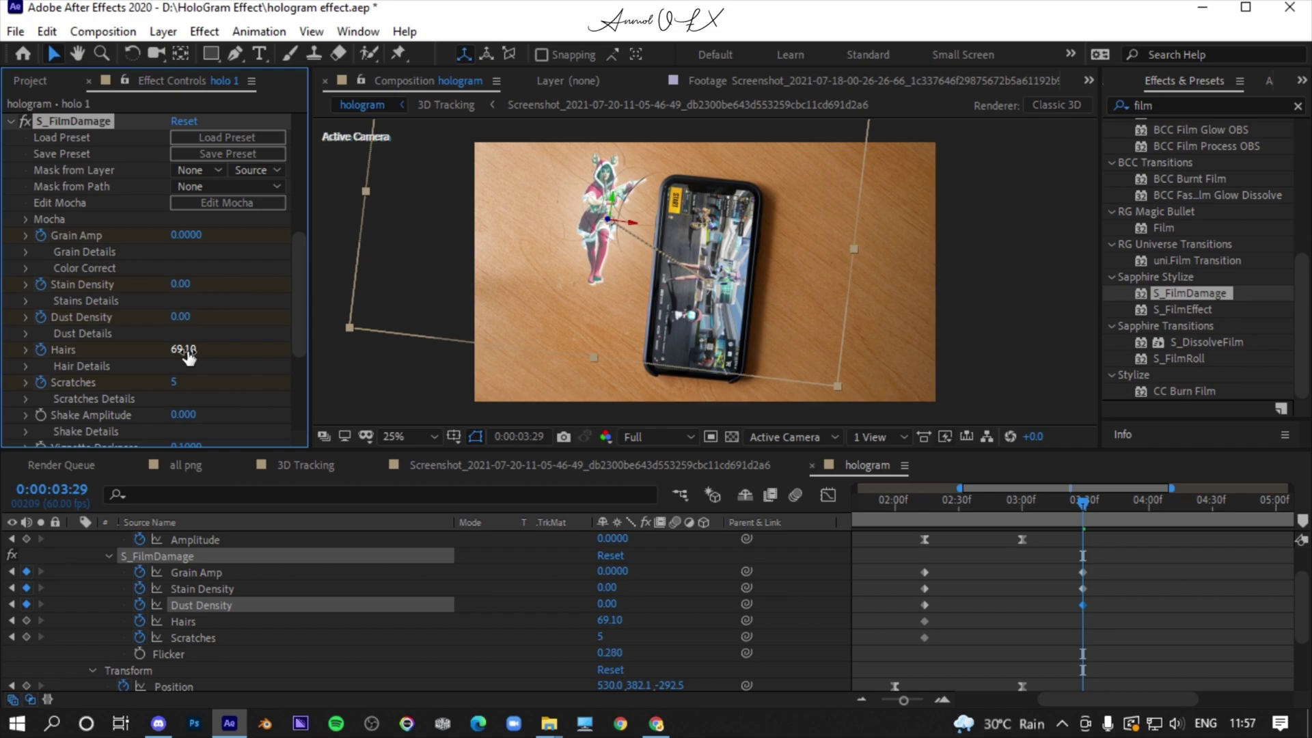
# Step: Keyframe S_FilmDamage's Hairs and Scratches at 0 at 0:00:03:29
pyautogui.click(183, 349)
pyautogui.write('0')
pyautogui.press('Return')
pyautogui.click(175, 383)
pyautogui.write('0')
pyautogui.press('Return')
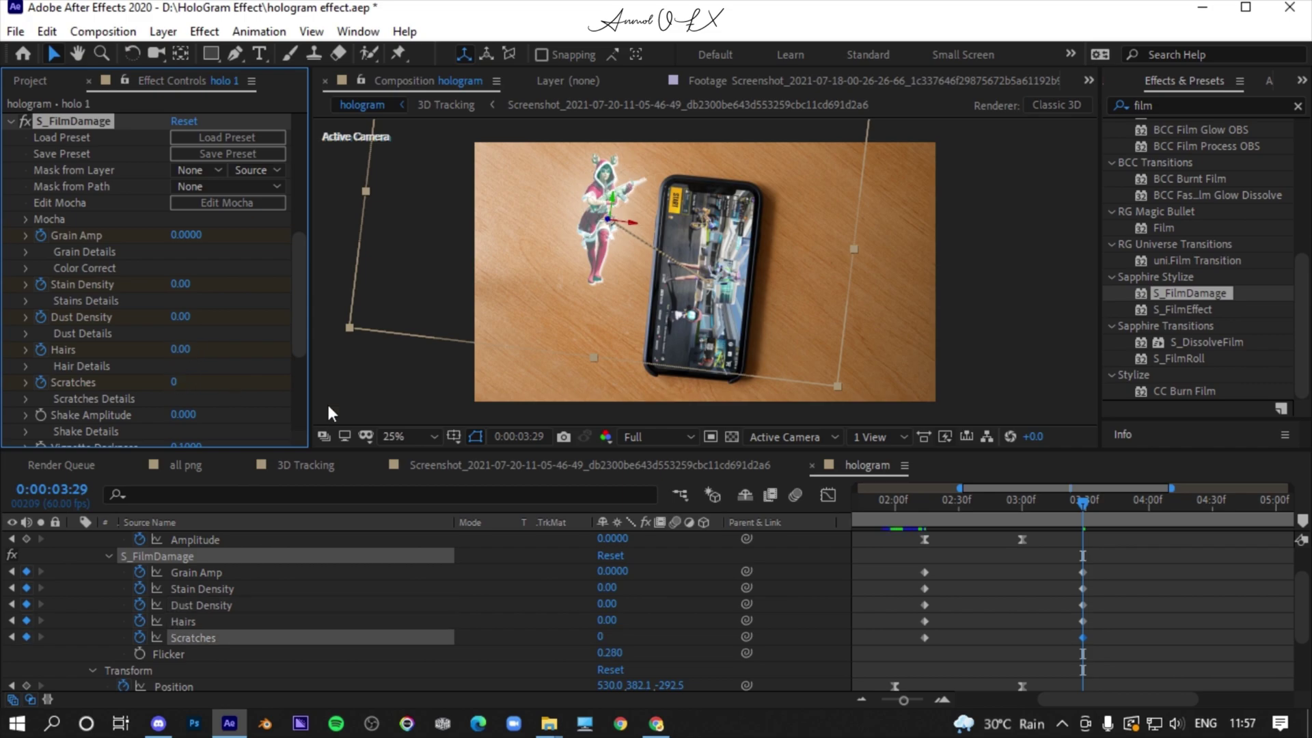
# Step: Apply Easy Ease to all S_FilmDamage keyframes, collapse holo 1's effects, and preview the animation from 0:00:01:53
pyautogui.moveTo(896, 567); pyautogui.dragTo(1116, 645)
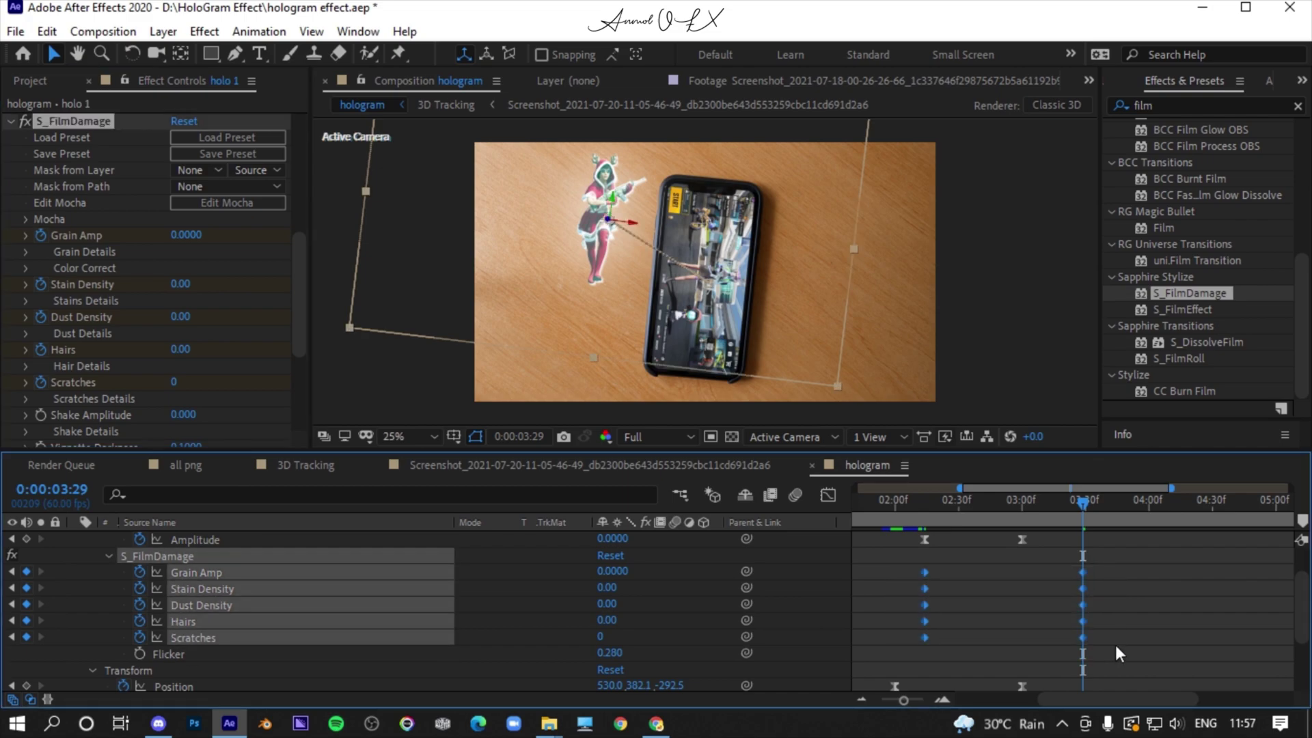
pyautogui.press('F9')
pyautogui.scroll(2, 895, 651)
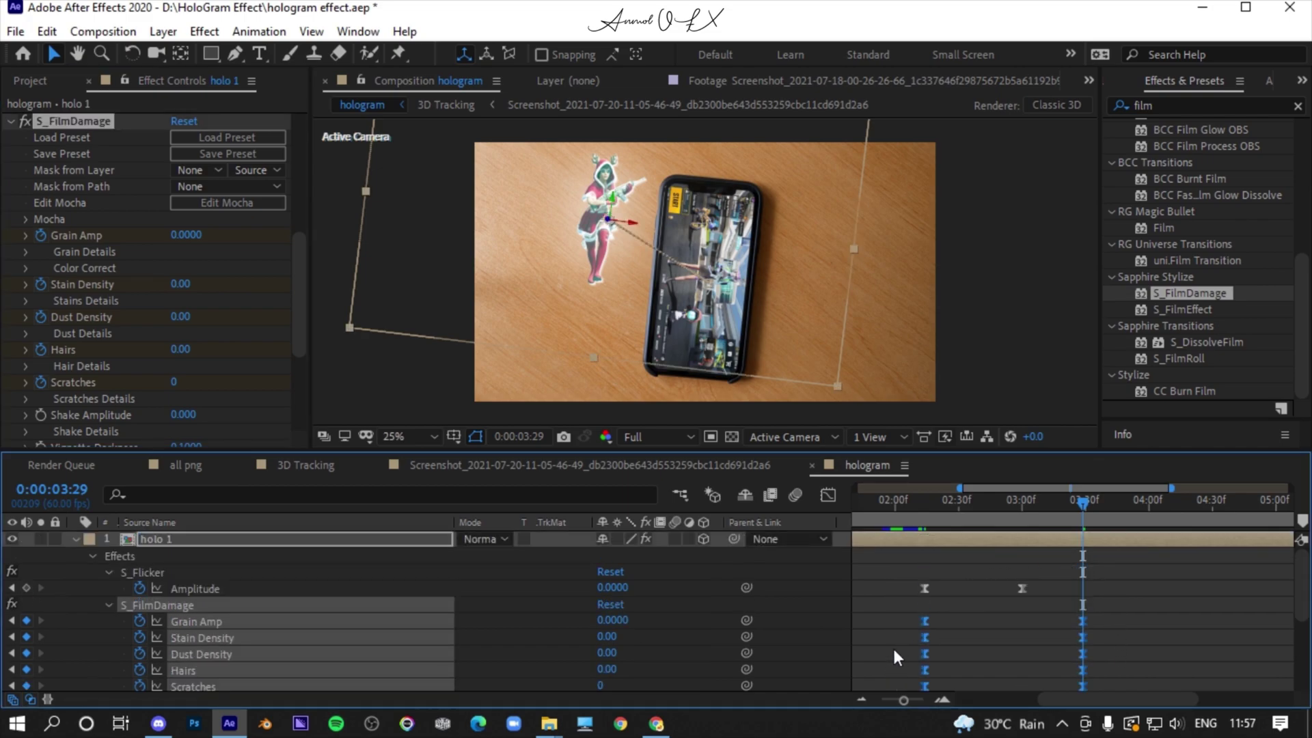
pyautogui.click(93, 553)
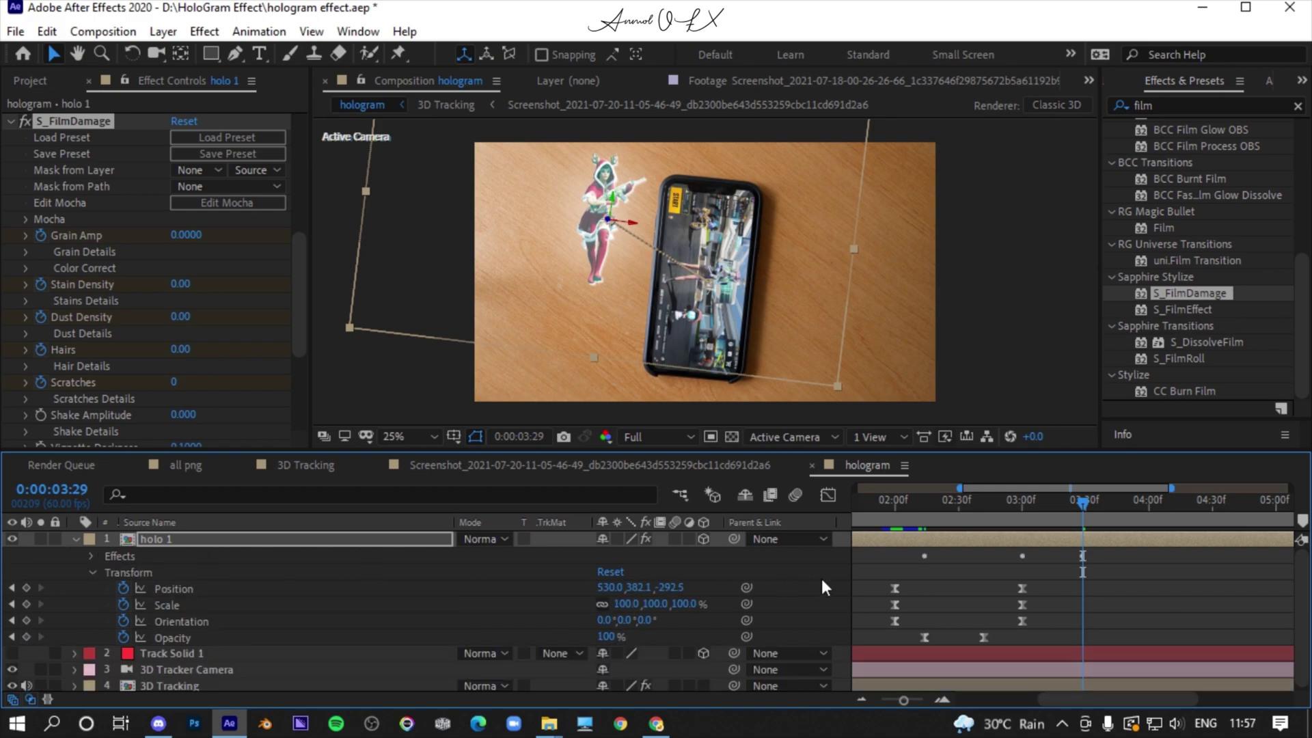
pyautogui.click(880, 502)
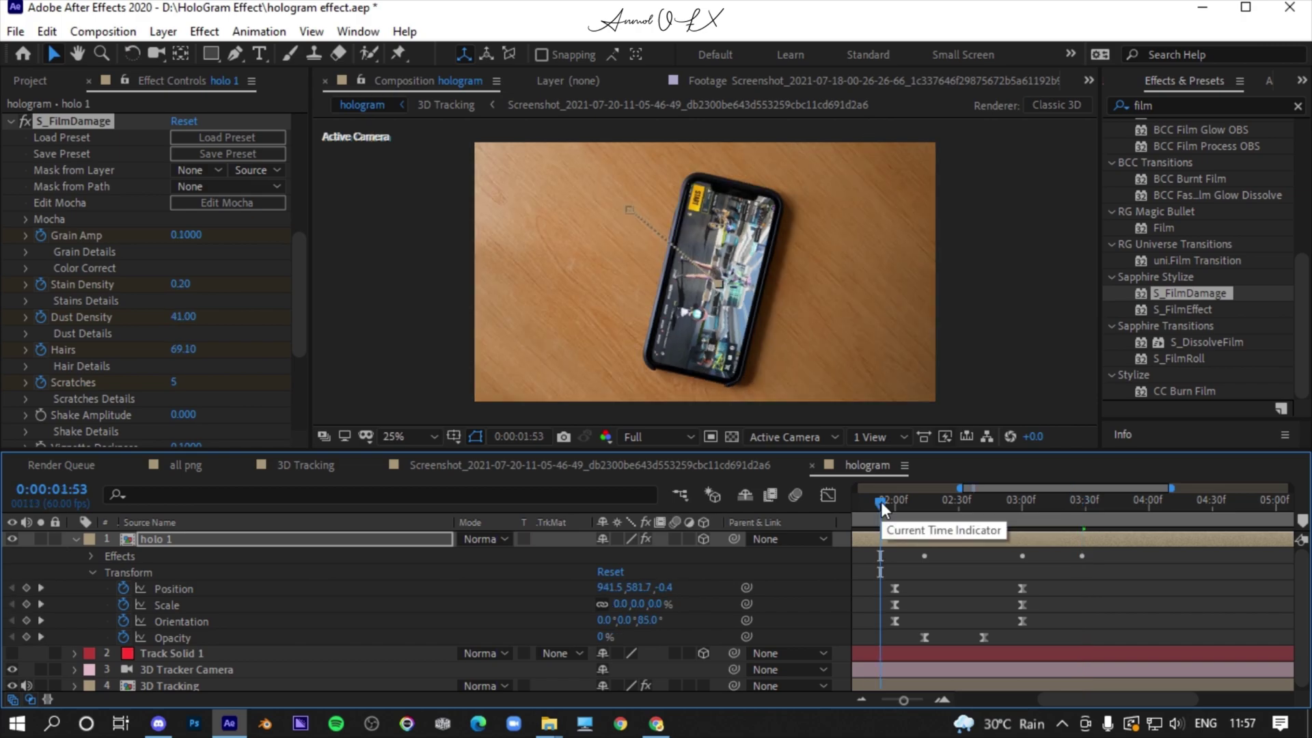
pyautogui.press('space')
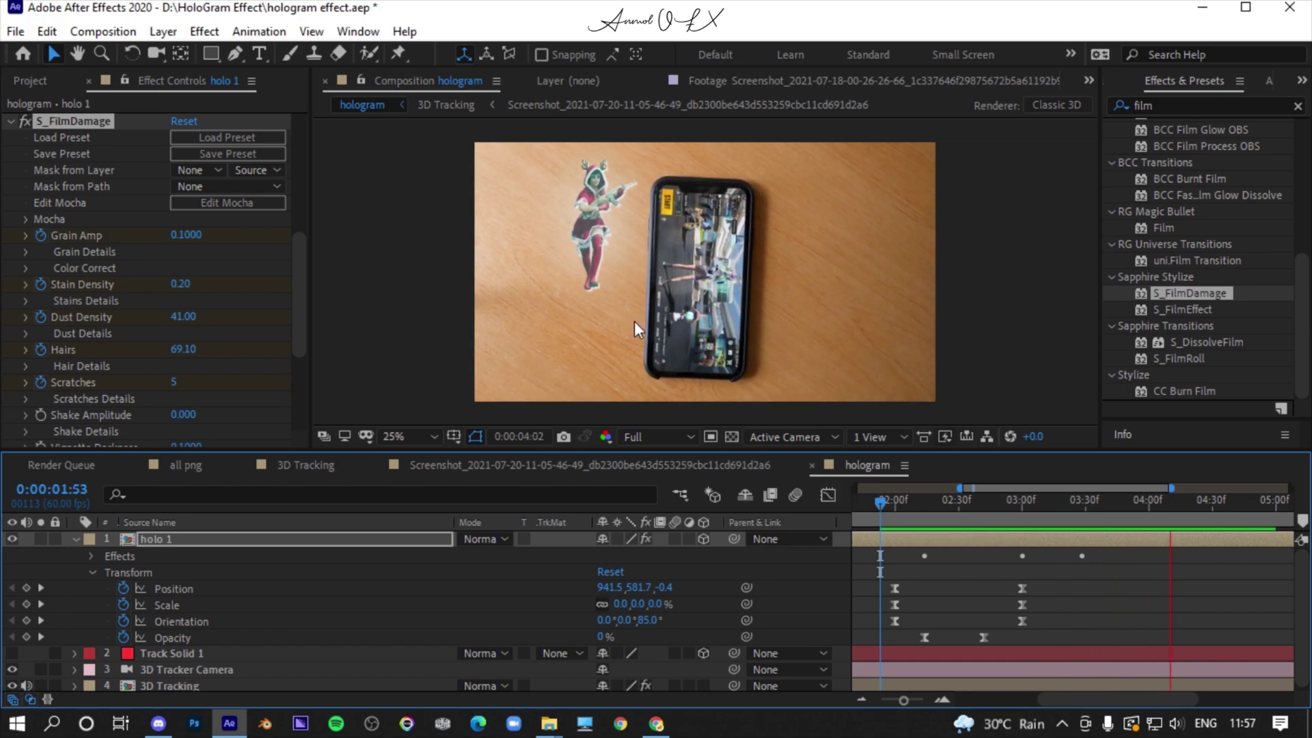
pyautogui.press('space')
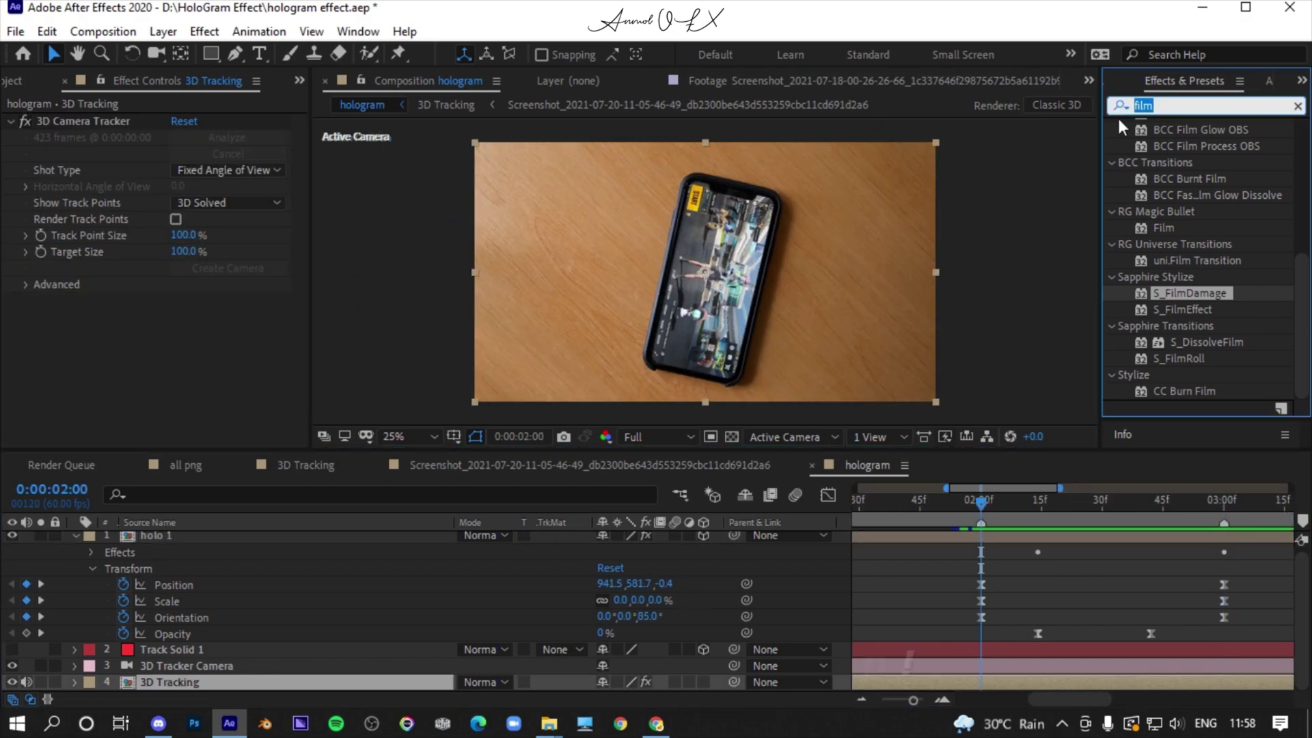
# Step: Search the effects for "blur" and apply Gaussian Blur (Legacy) to the 3D Tracking layer
pyautogui.write('bl')
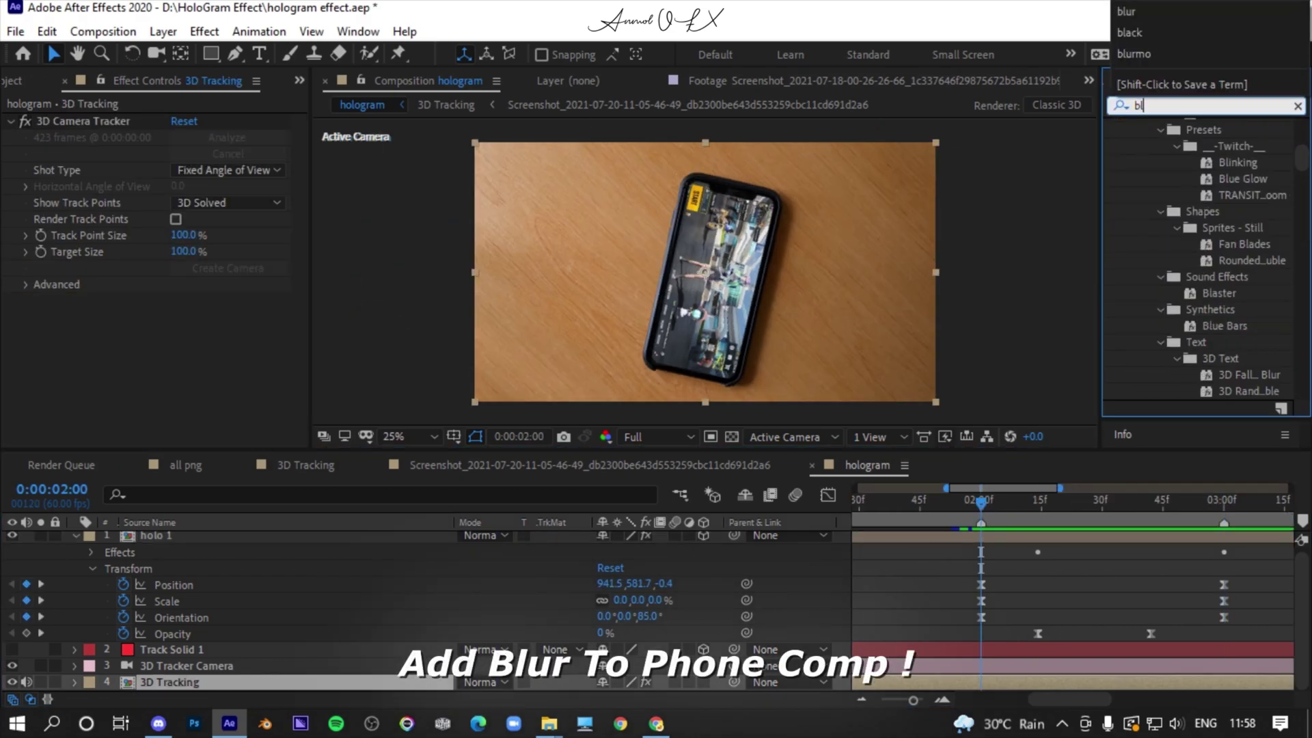
pyautogui.write('ur')
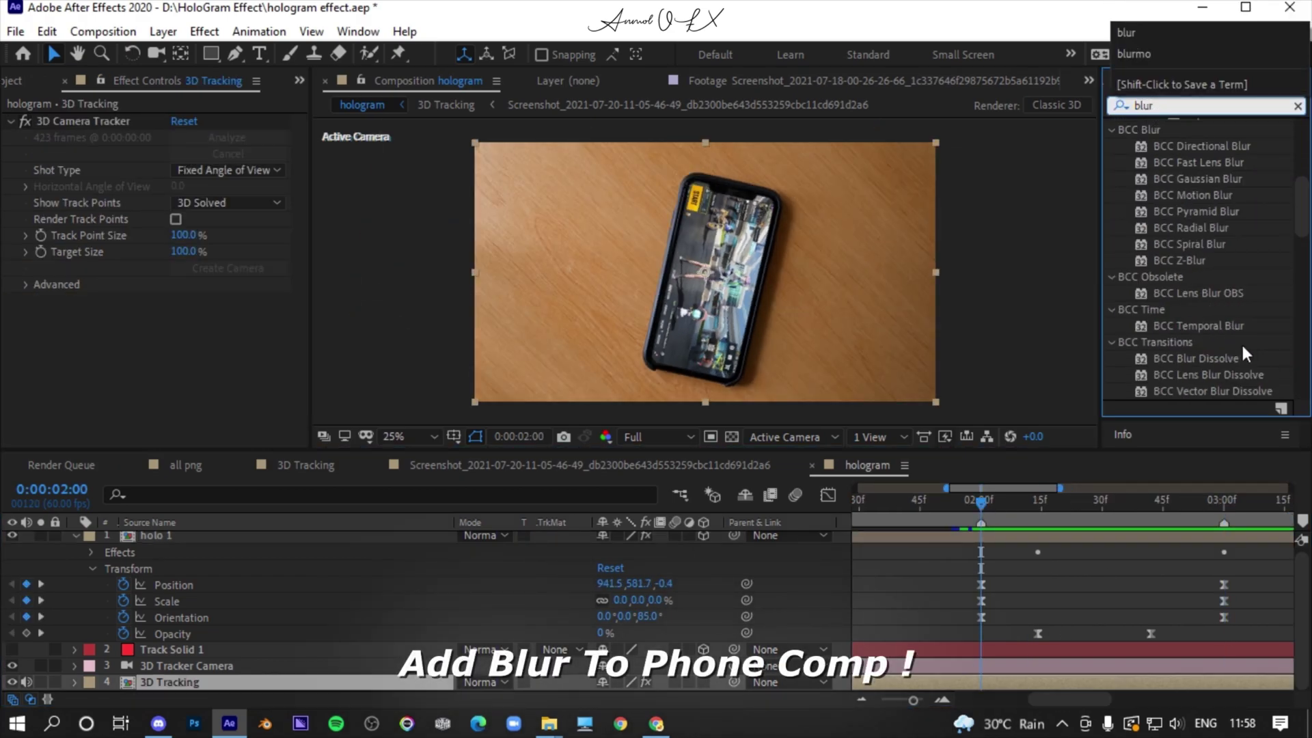
pyautogui.scroll(-5, 1171, 225)
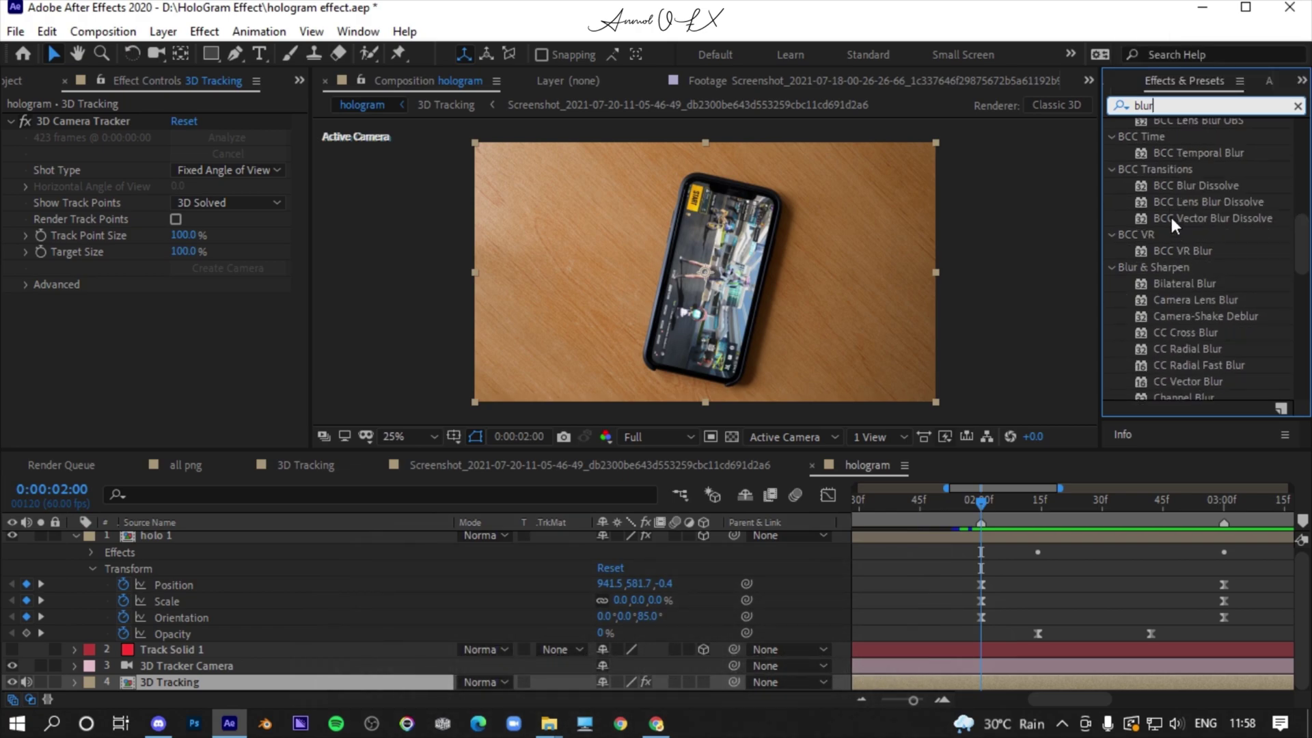
pyautogui.scroll(-4, 1171, 216)
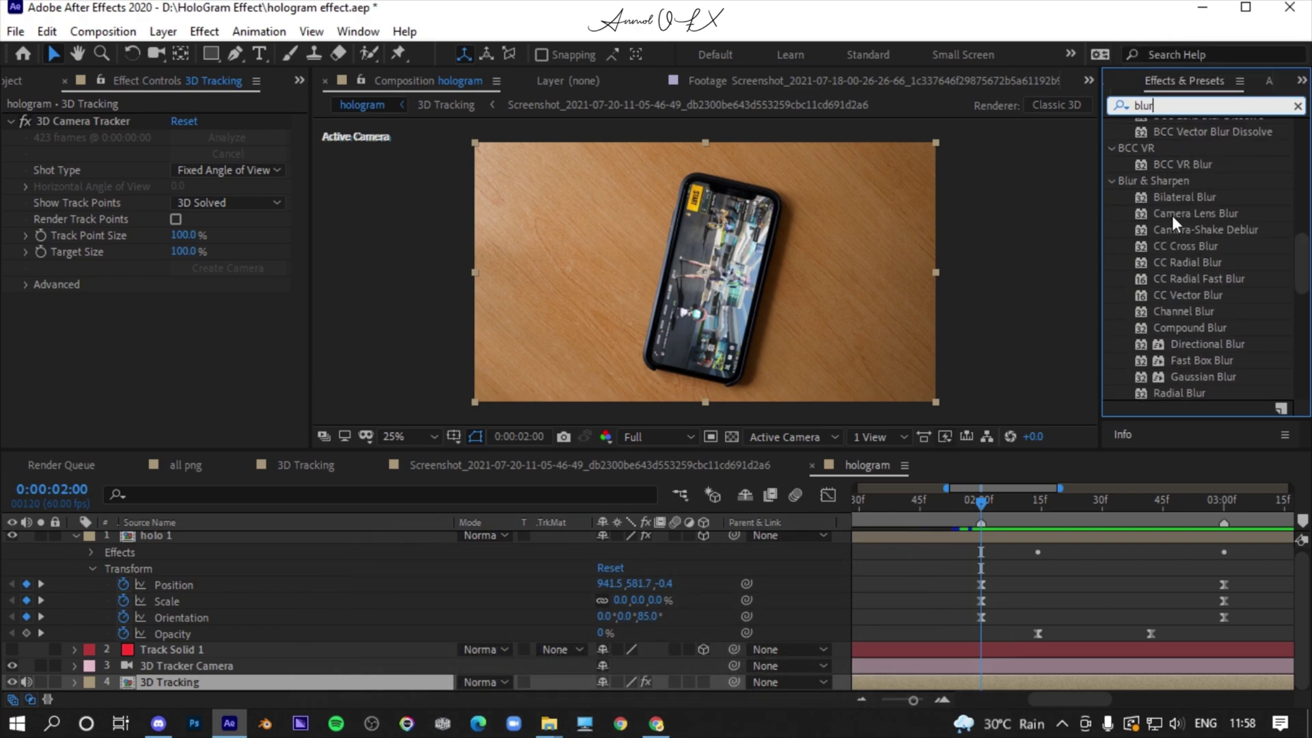
pyautogui.scroll(-4, 1171, 216)
pyautogui.scroll(-3, 1172, 215)
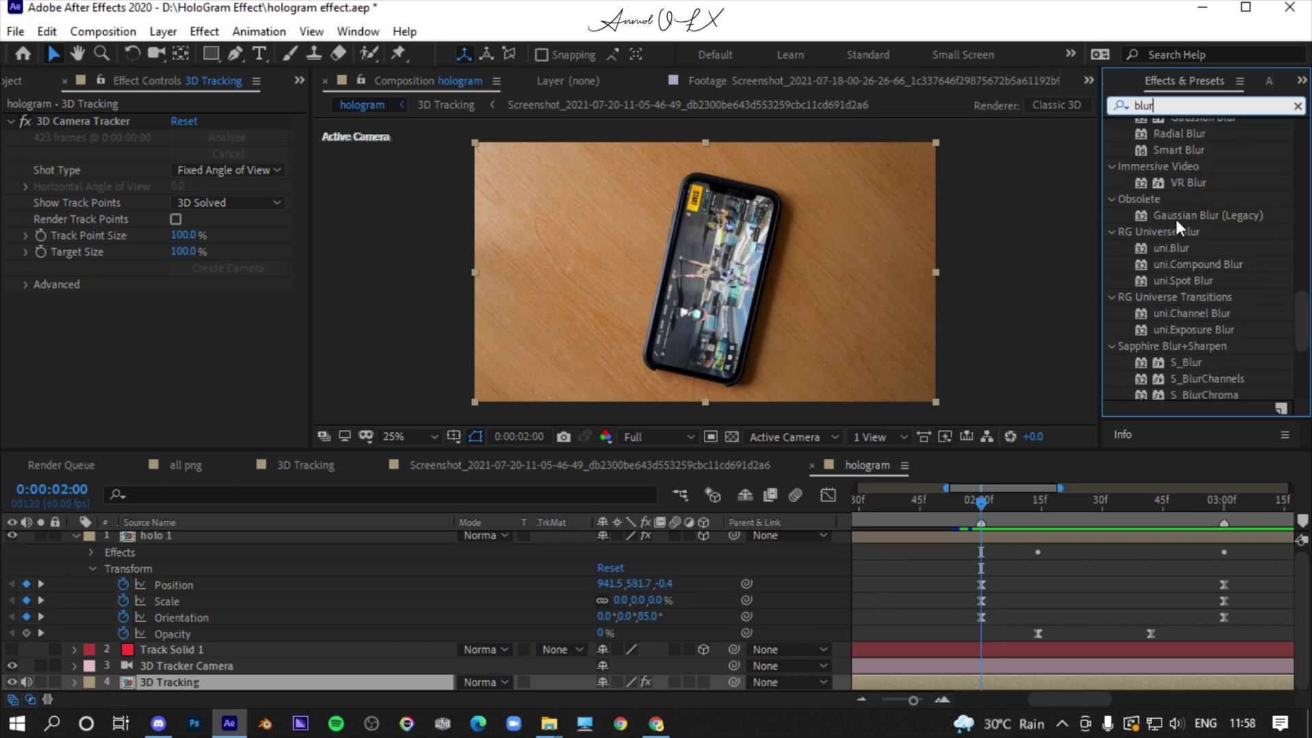
pyautogui.moveTo(1179, 215); pyautogui.dragTo(962, 681)
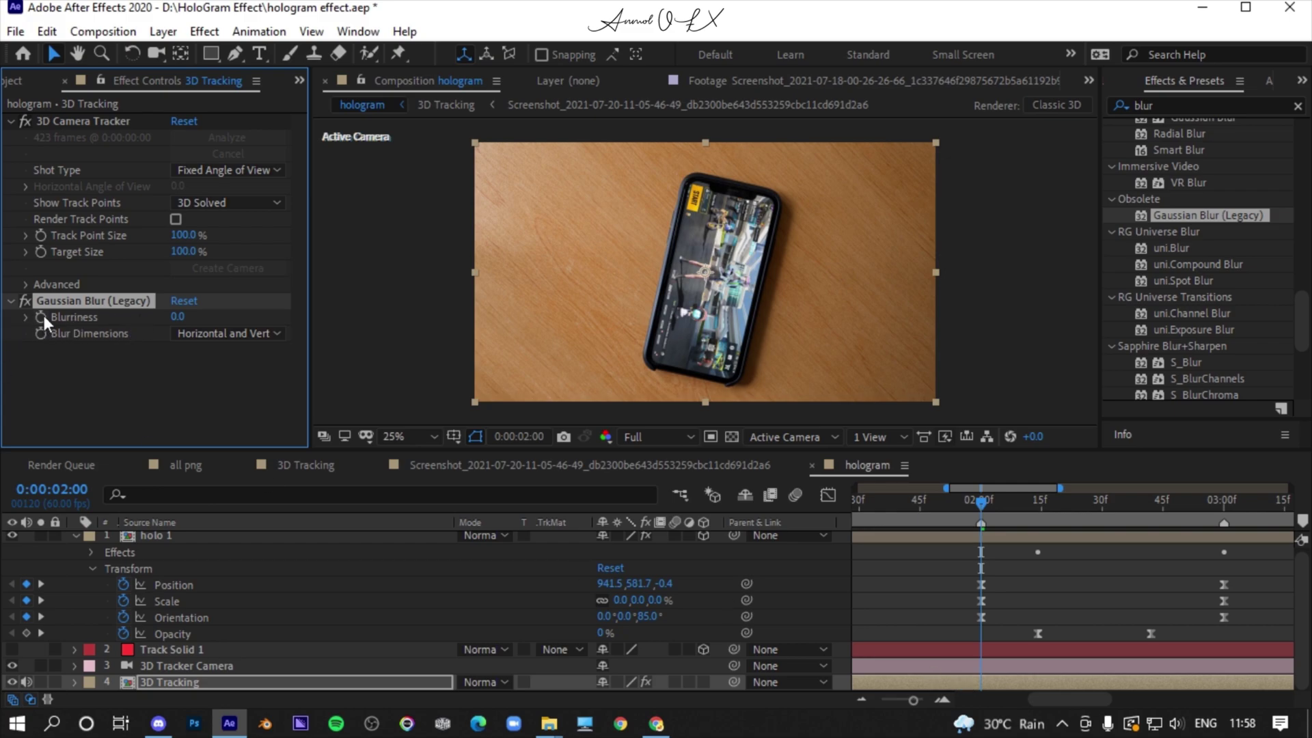
# Step: With Blurriness keyframed at 0:00:02:00, set it to 10.9 at 0:00:03:00 and reveal the 3D Tracking layer's keyframes
pyautogui.click(1221, 507)
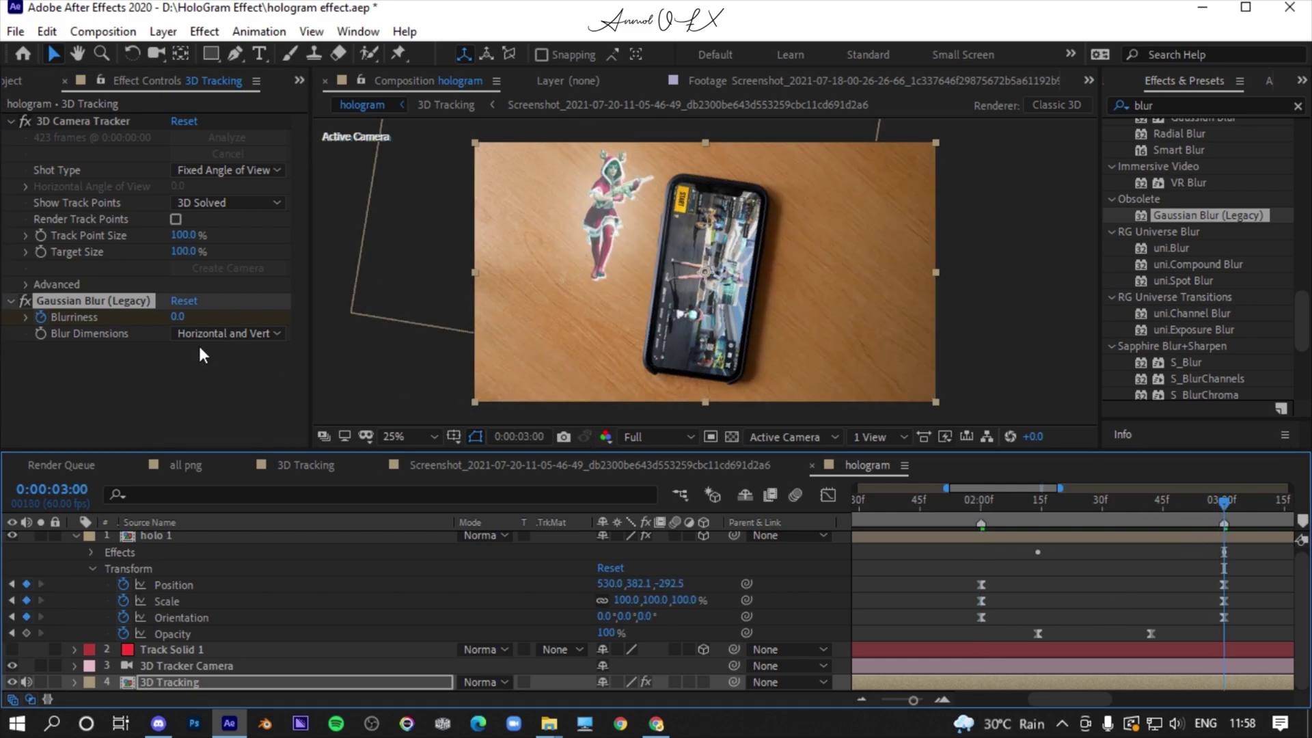
pyautogui.moveTo(178, 317); pyautogui.dragTo(304, 335)
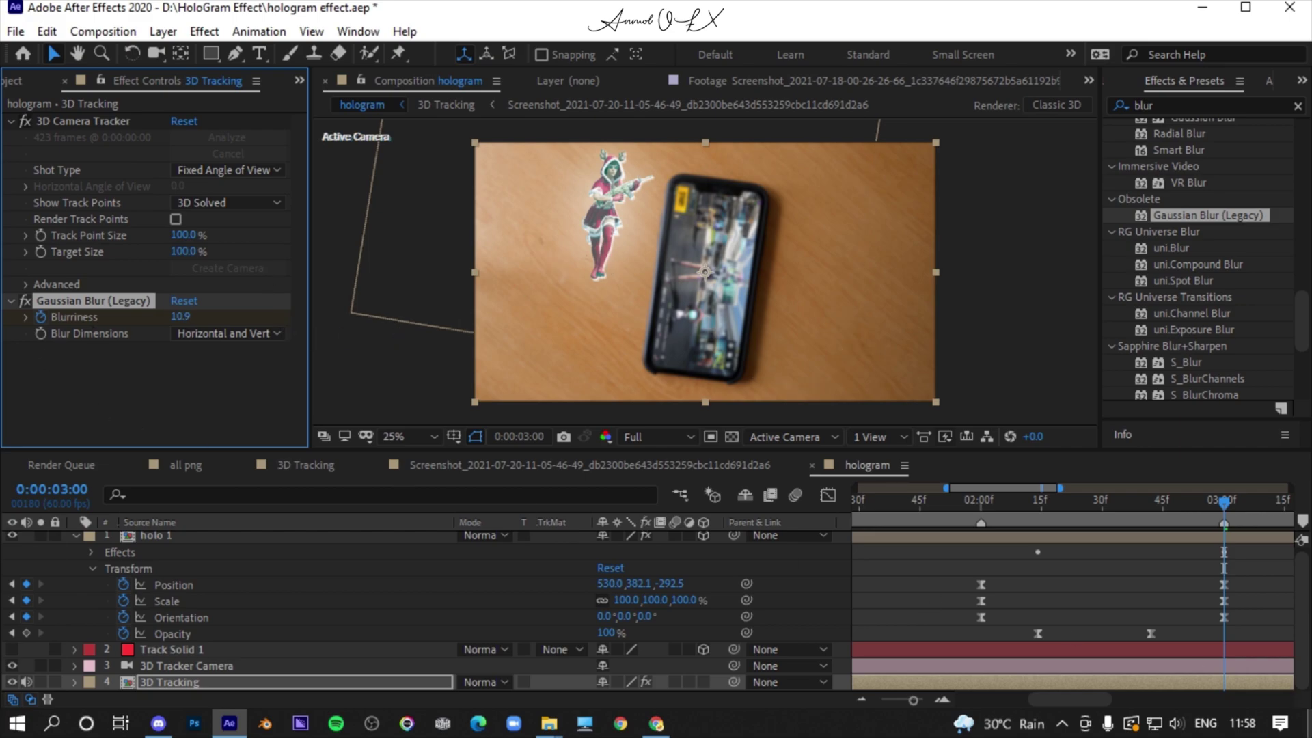
pyautogui.press('u')
# Step: Apply Easy Ease to both Blurriness keyframes and preview the background blur from 0:00:01:58
pyautogui.moveTo(955, 689); pyautogui.dragTo(1238, 680)
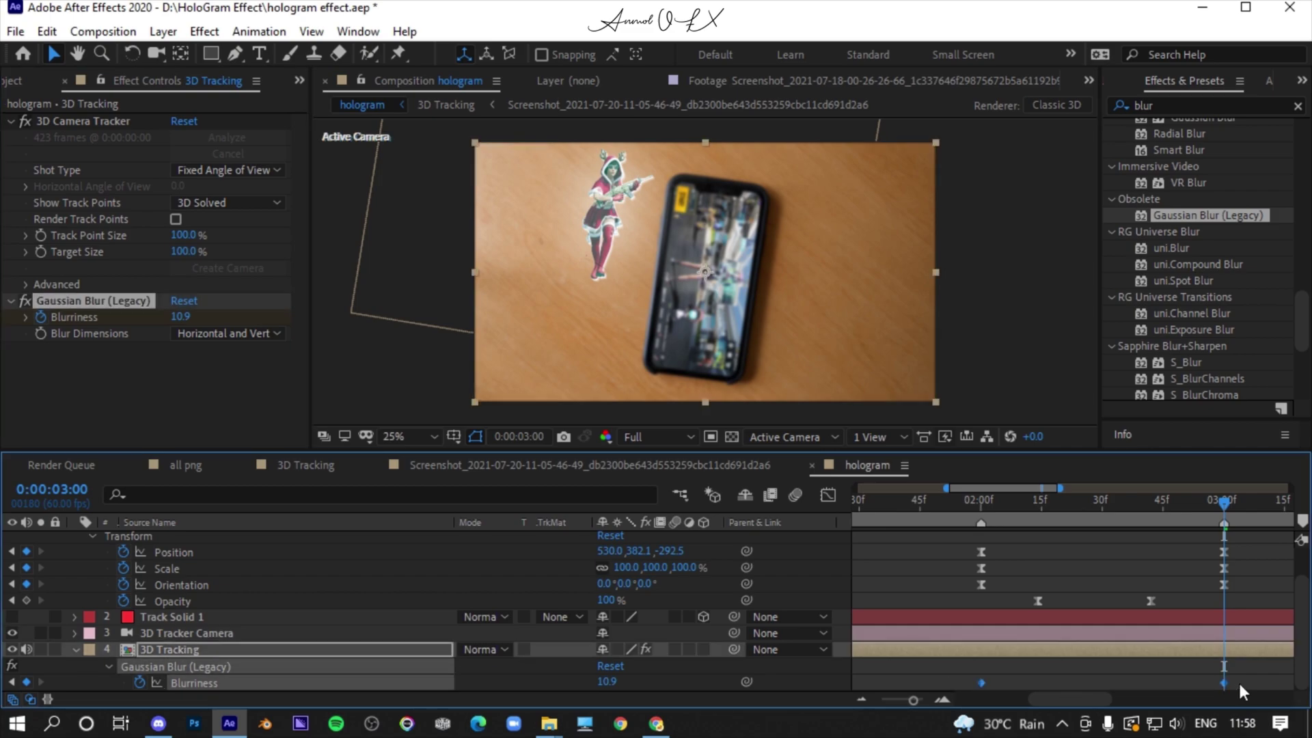
pyautogui.click(973, 502)
pyautogui.click(861, 700)
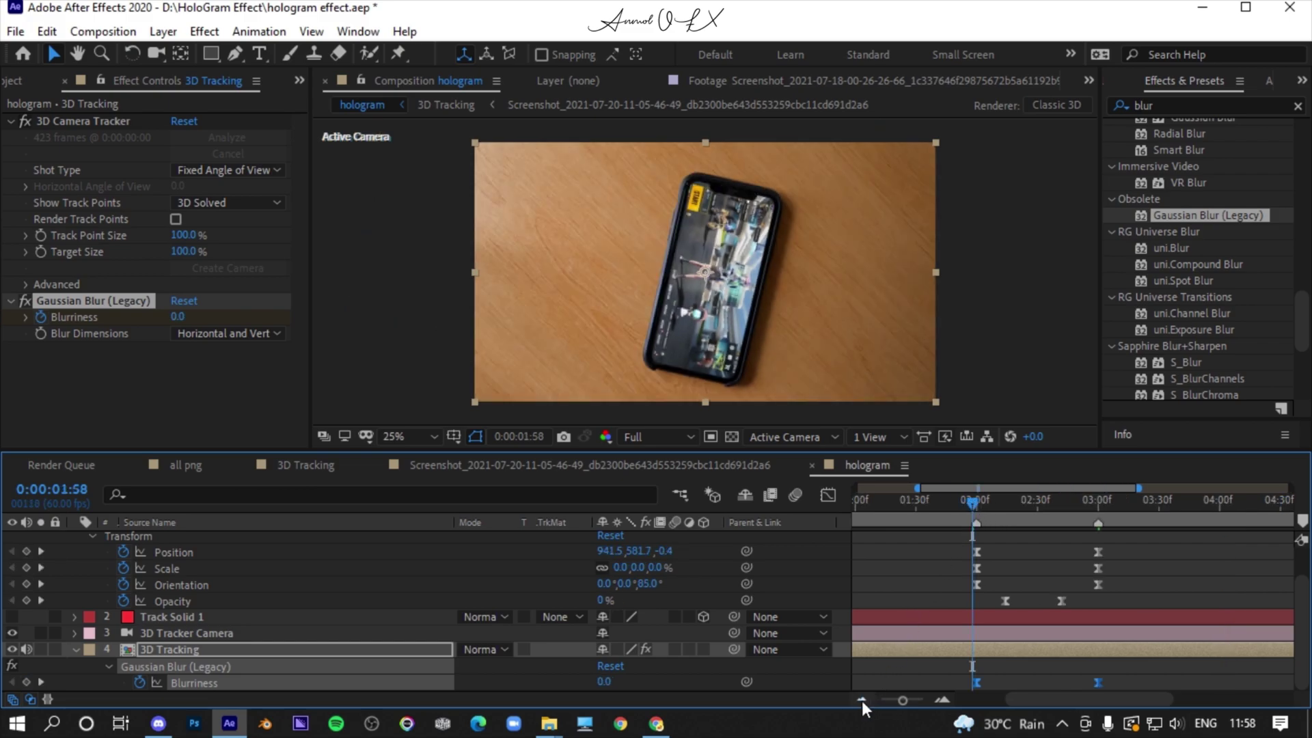
pyautogui.press('space')
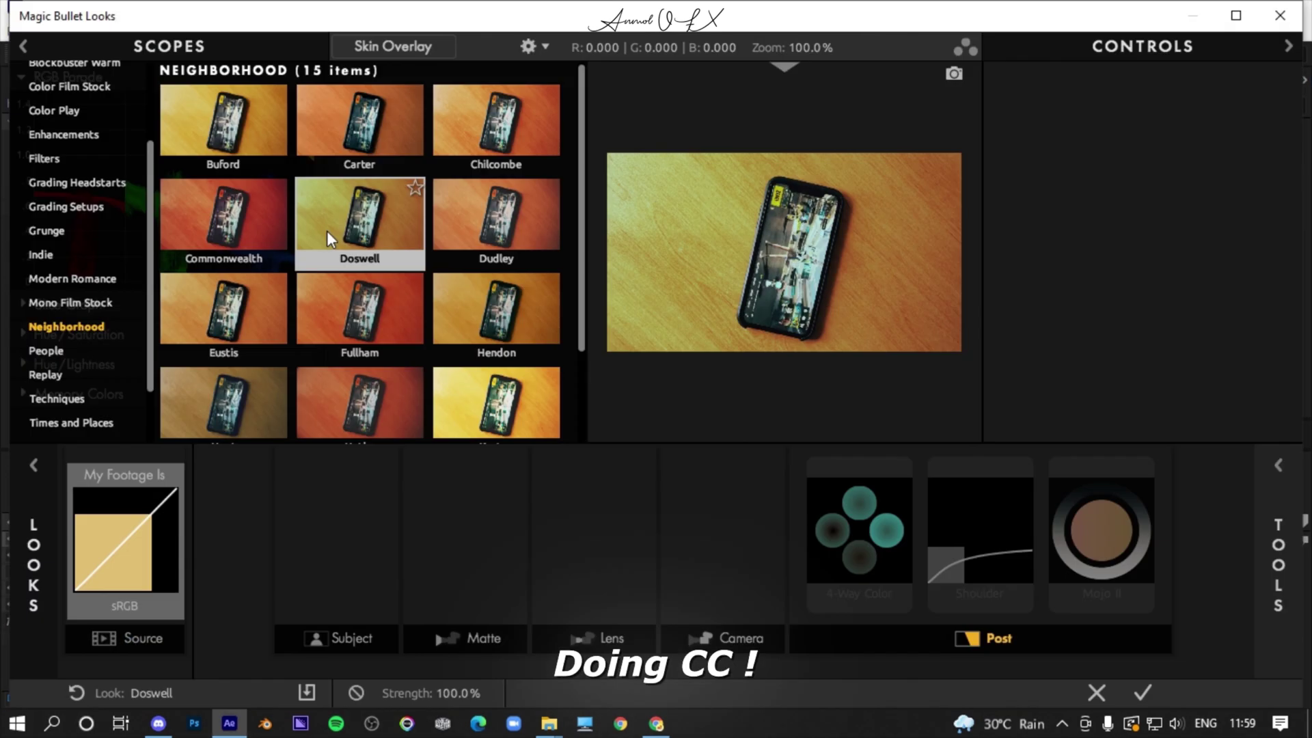
# Step: Open the Indie looks in Magic Bullet Looks for the colour grade, and place Adjustment Layer 3 directly above the 3D Tracking layer
pyautogui.click(44, 246)
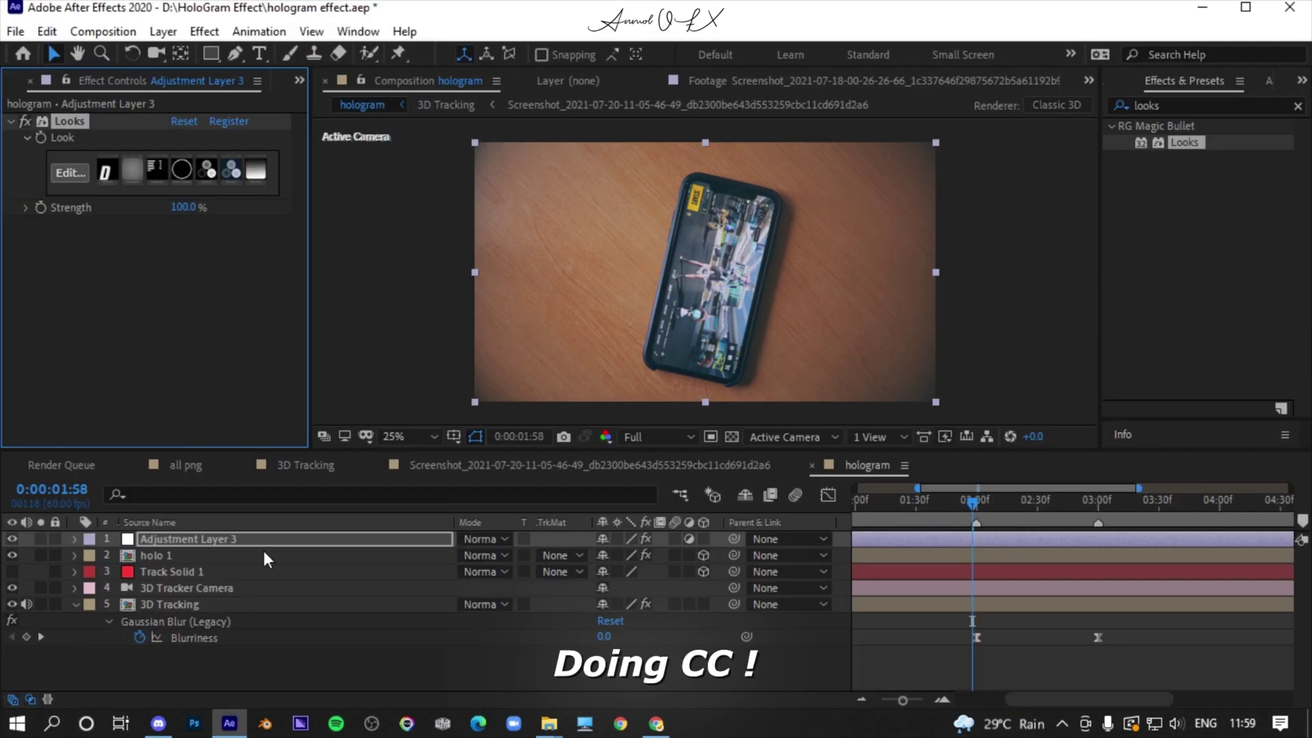
pyautogui.moveTo(268, 539); pyautogui.dragTo(256, 596)
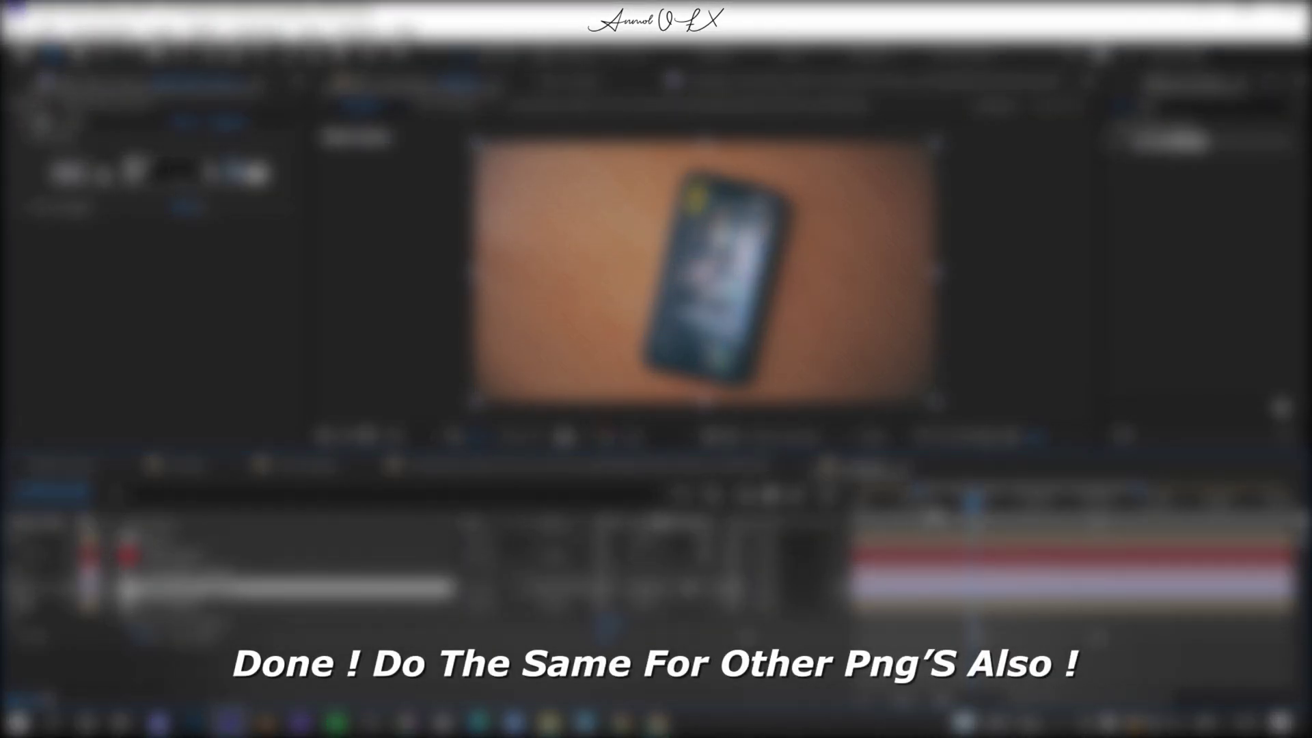